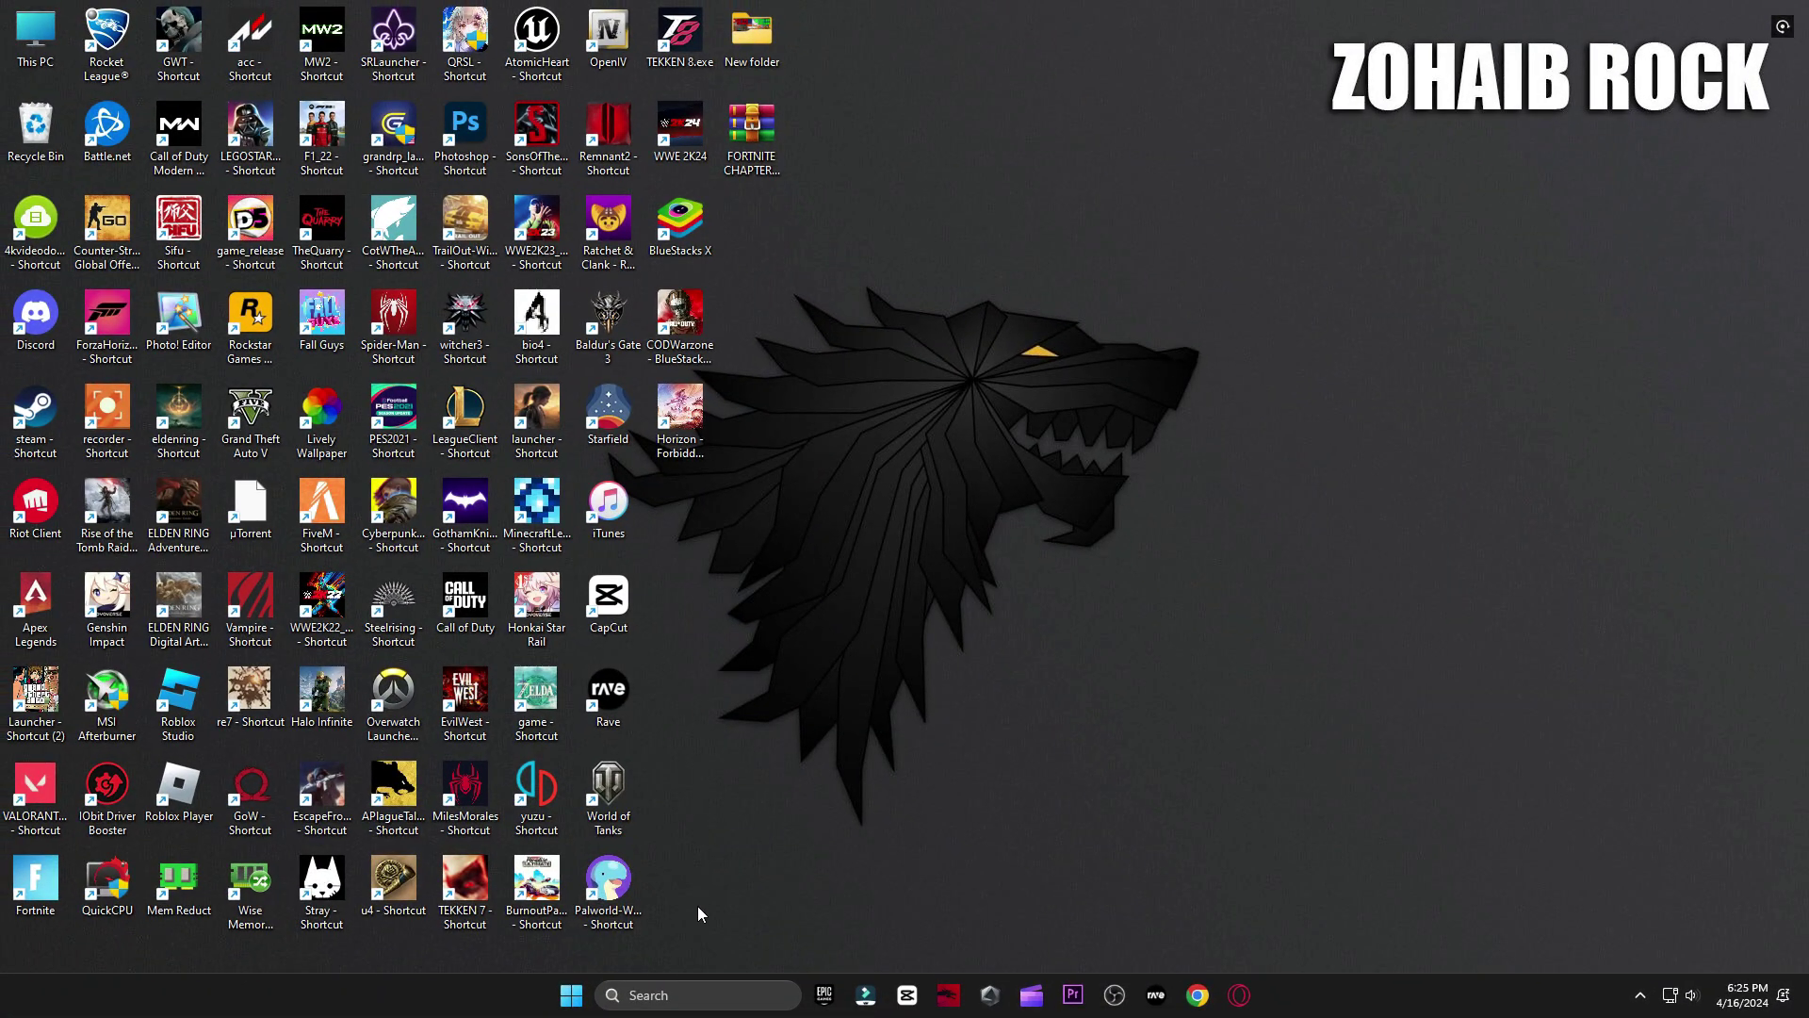
Step: Open Windows Update settings, run a check for updates, and close Settings
left_click(680, 997)
type("windows")
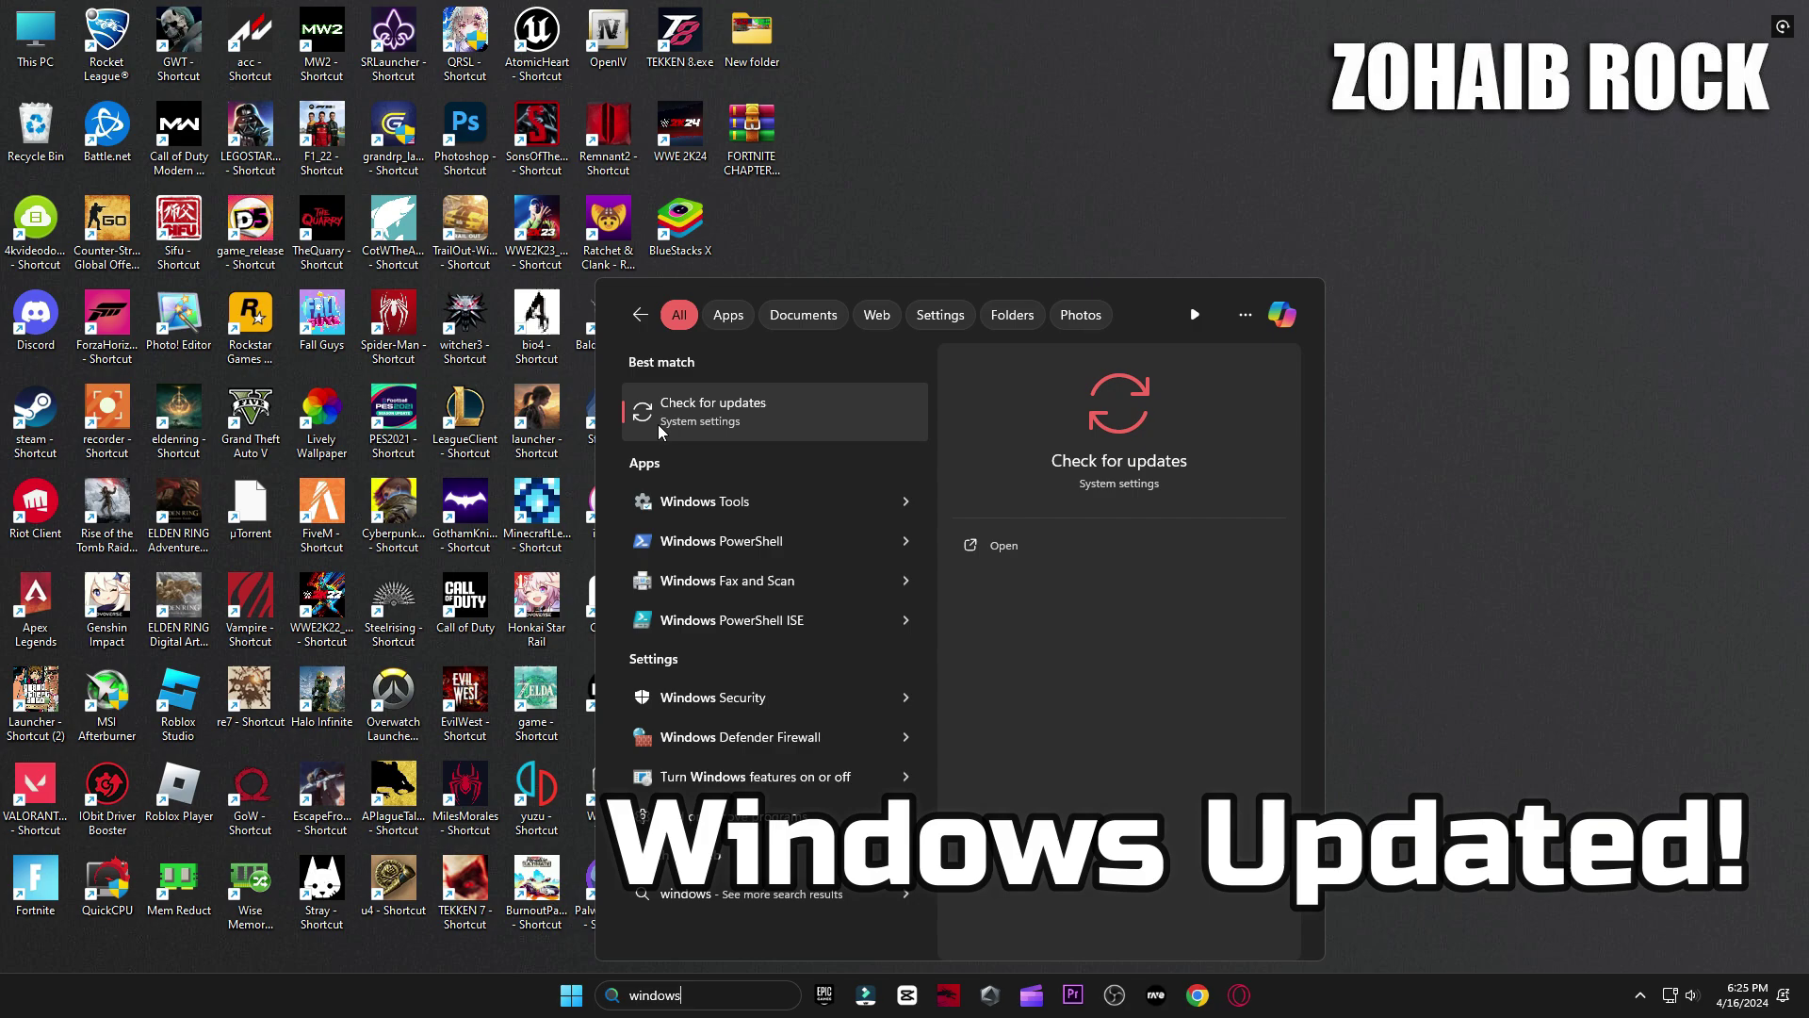
left_click(658, 424)
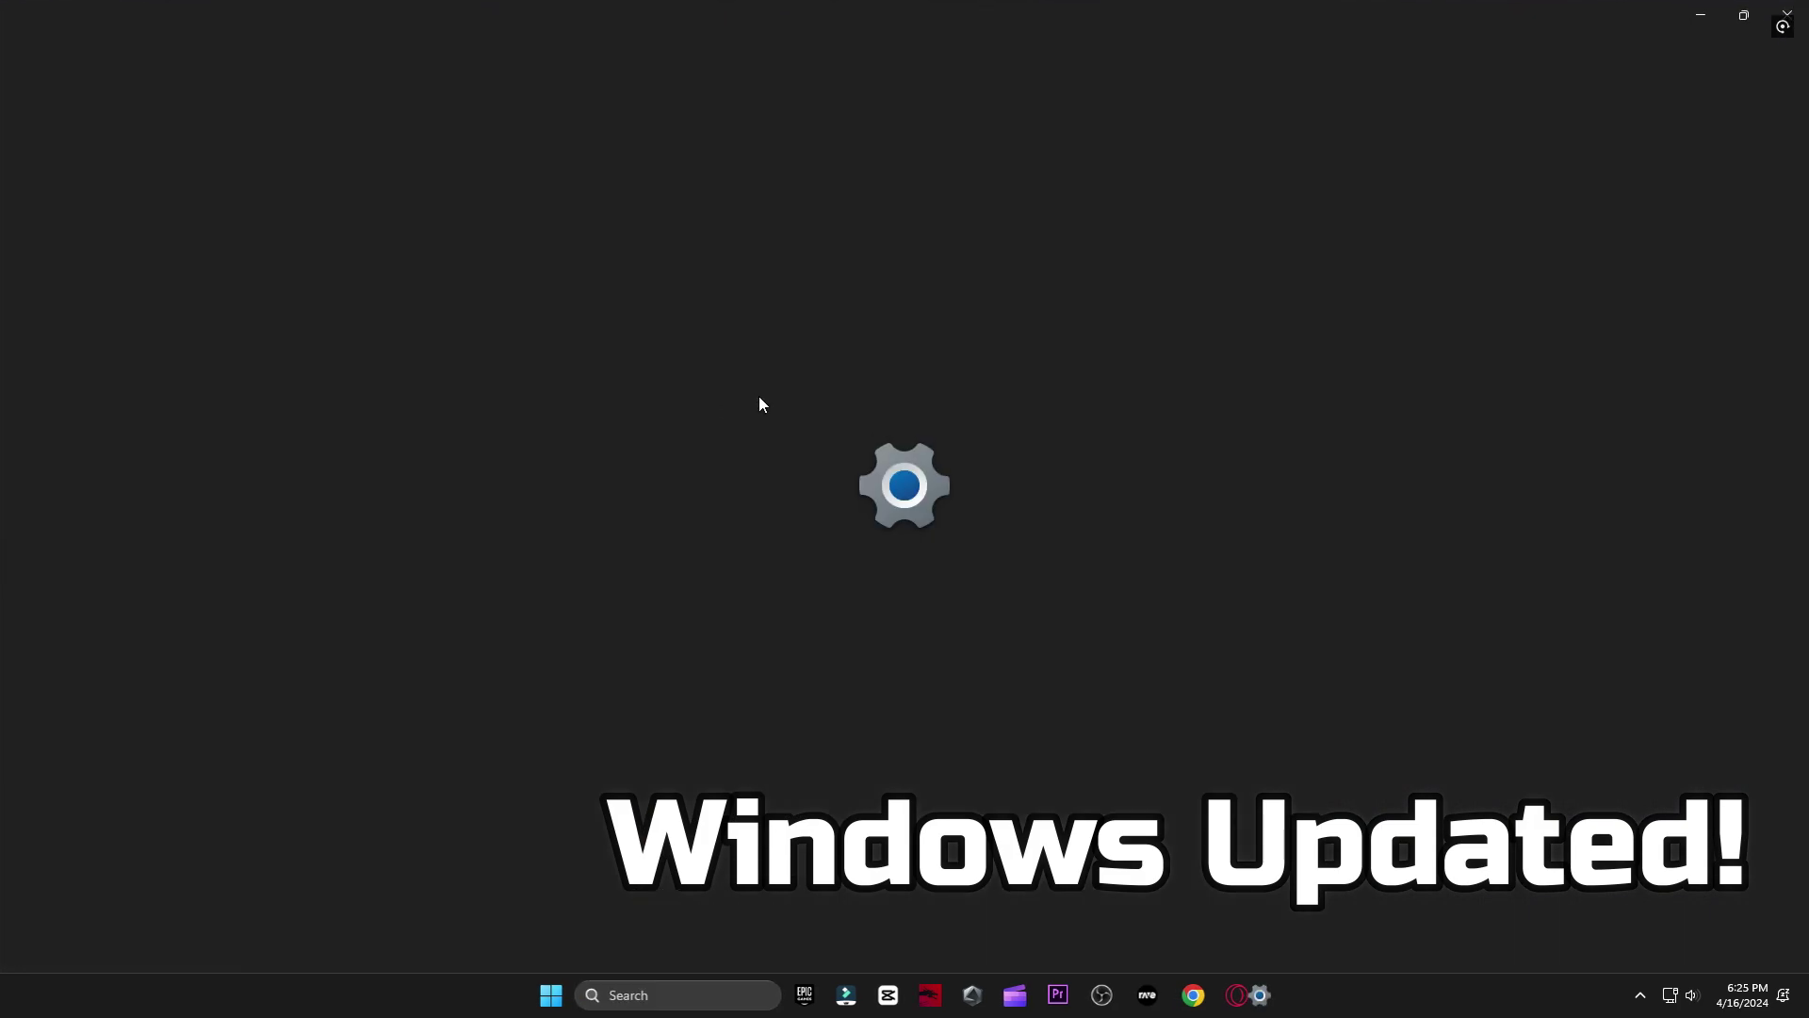
left_click(1451, 158)
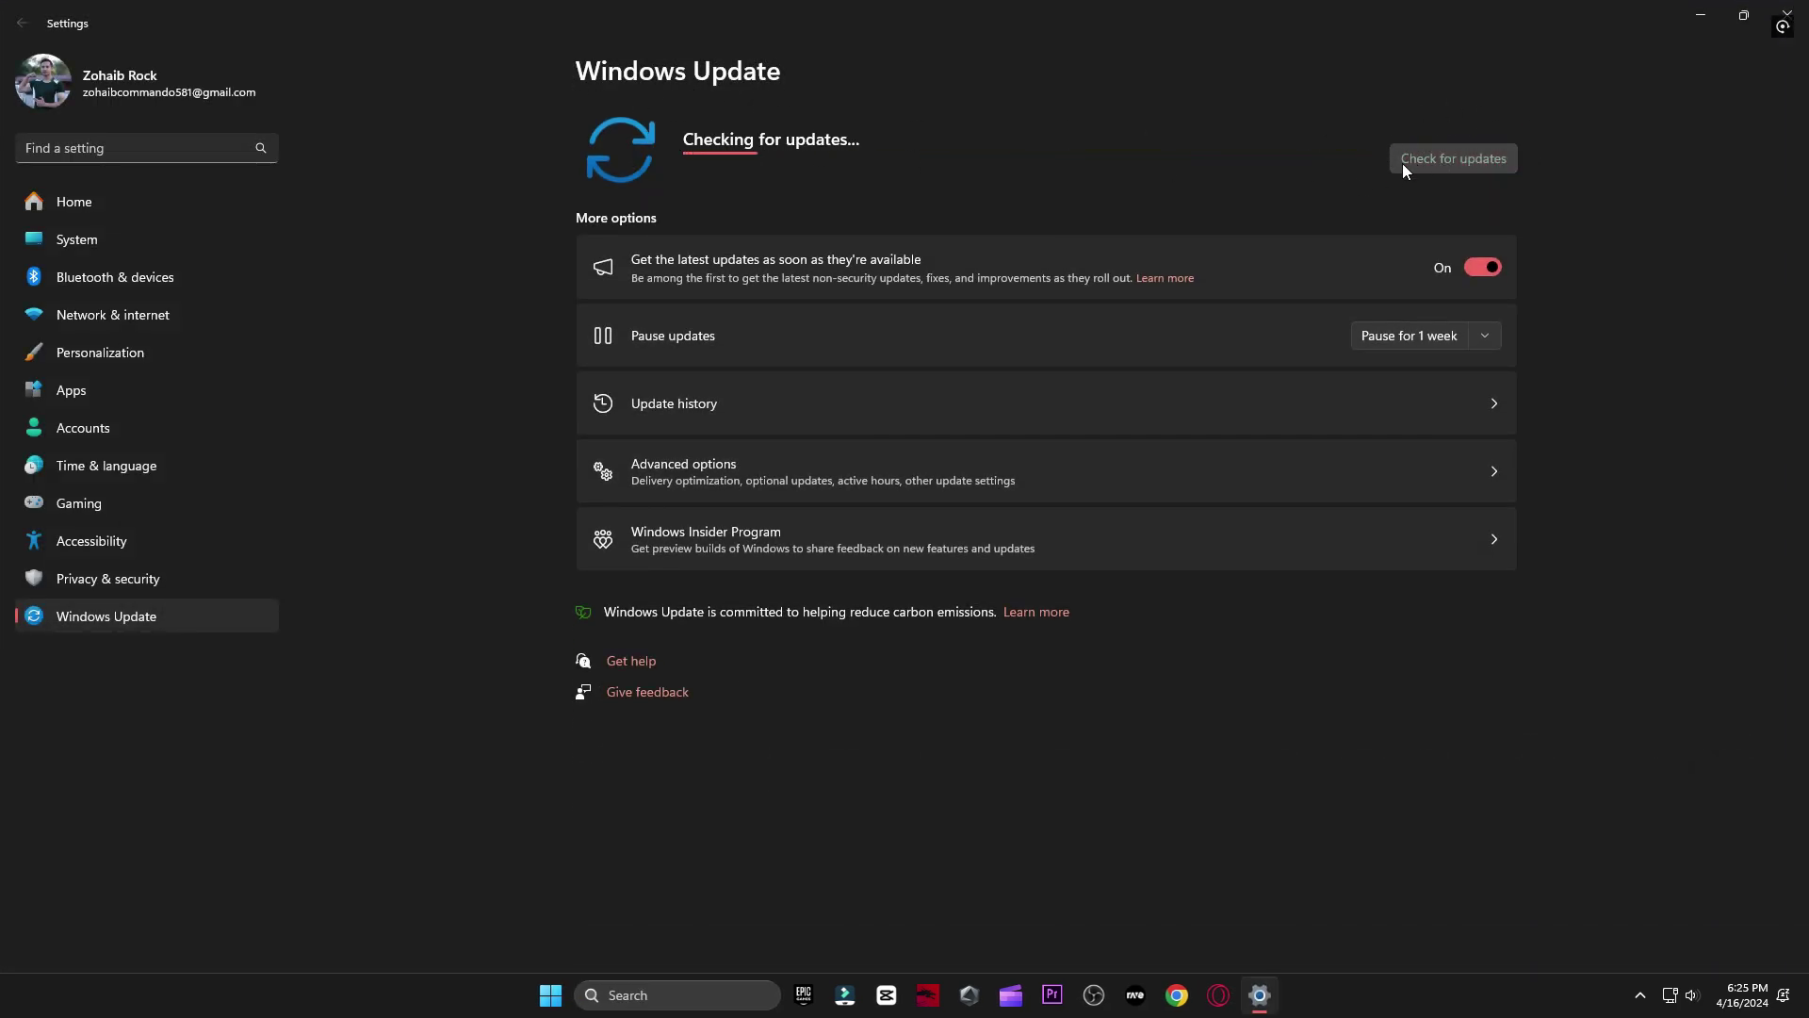
left_click(1798, 28)
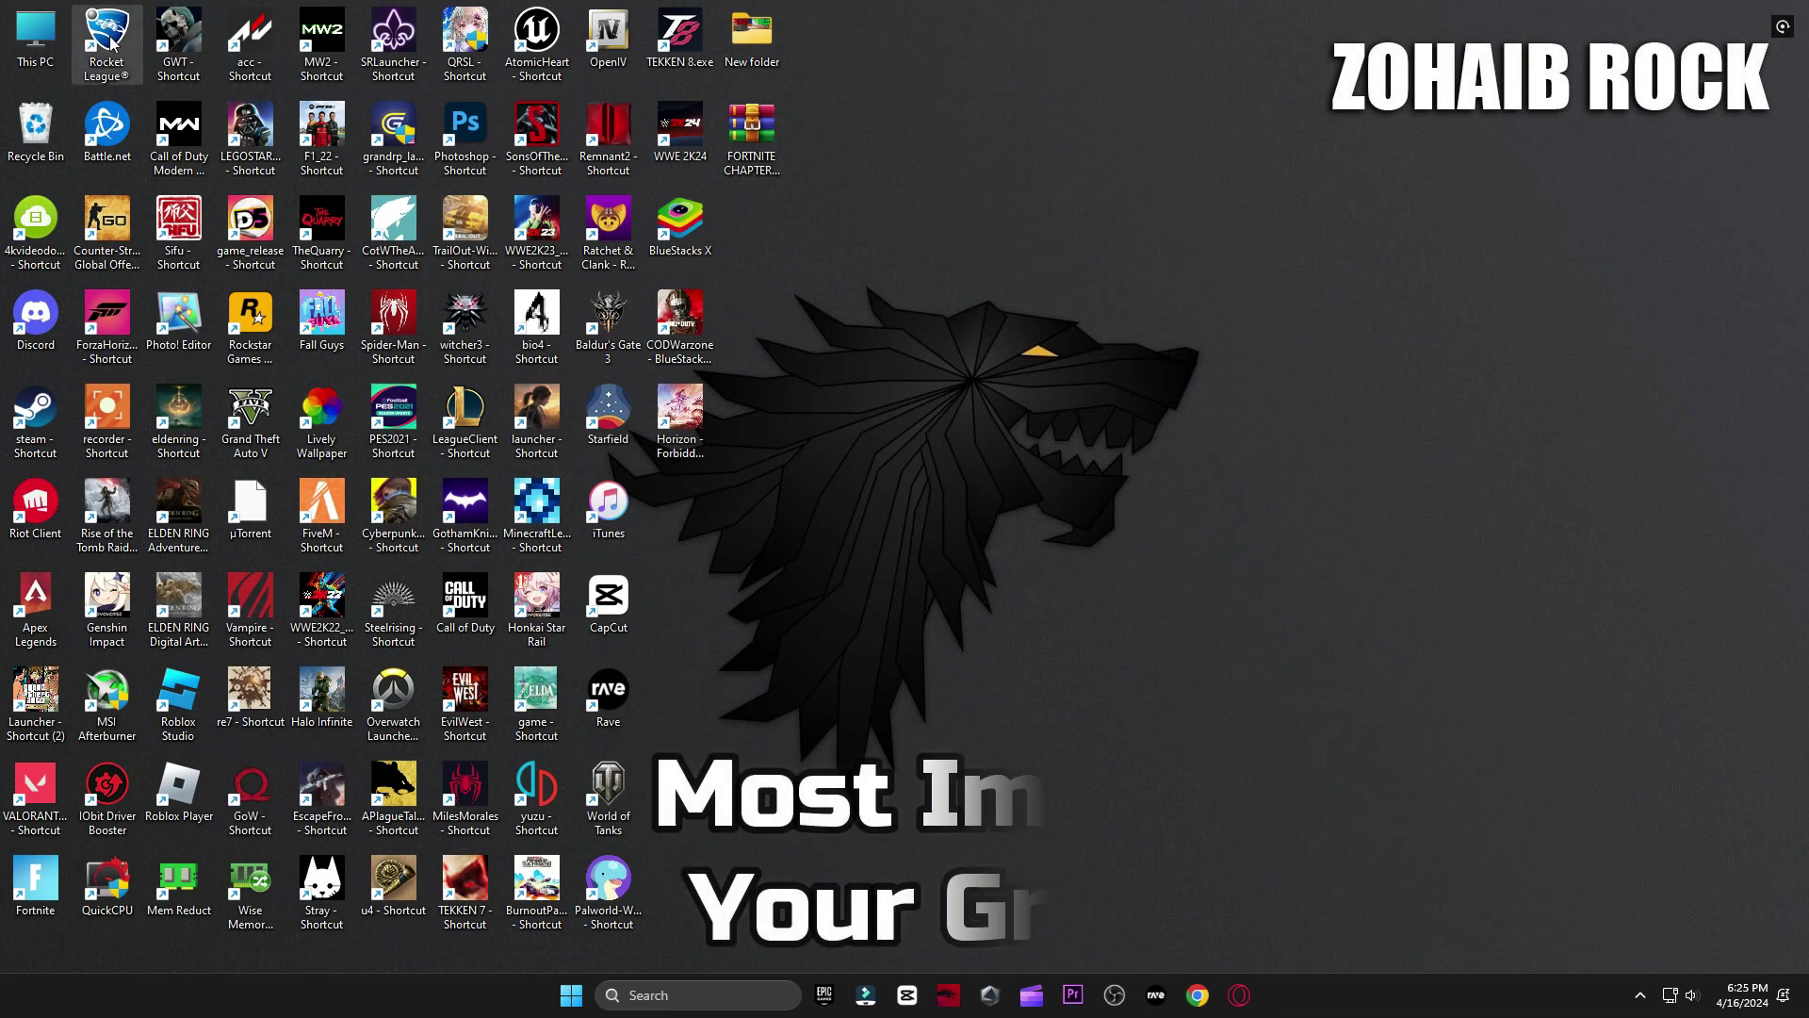
Step: In Device Manager under Computer Management, search automatically for updated drivers for the NVIDIA GeForce RTX 3070 display adapter
right_click(21, 27)
left_click(75, 273)
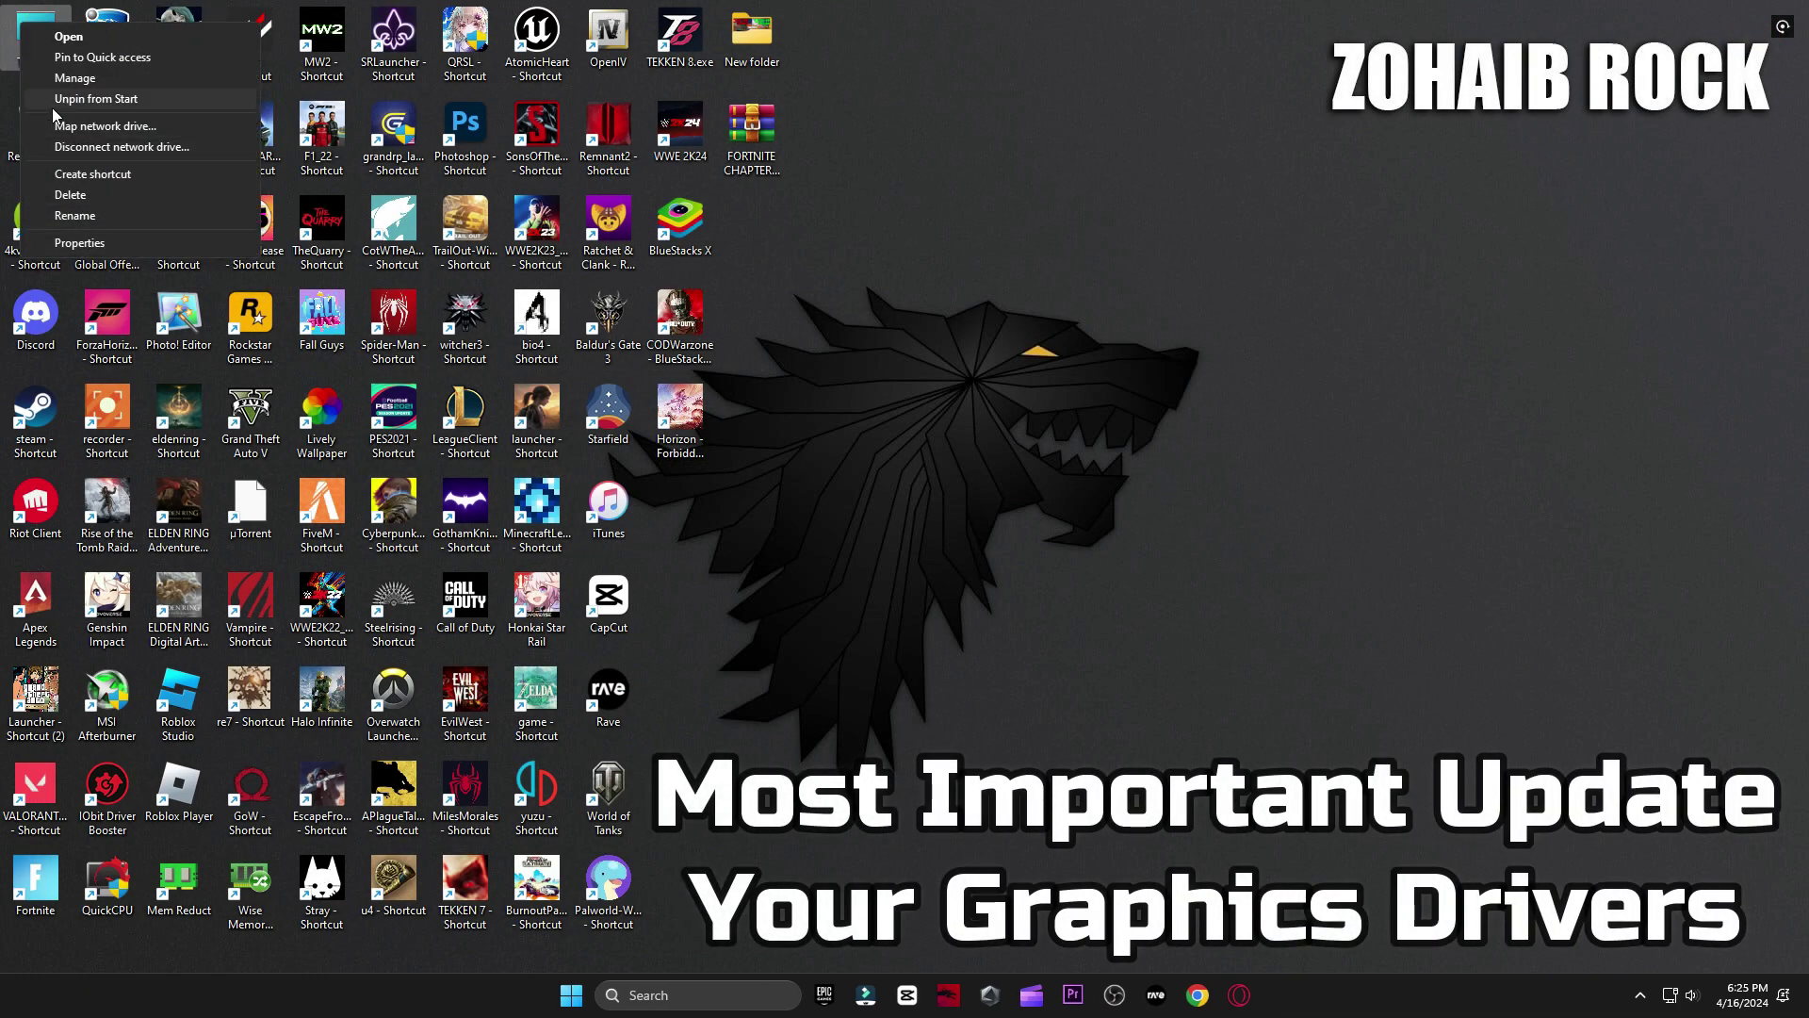
left_click(90, 79)
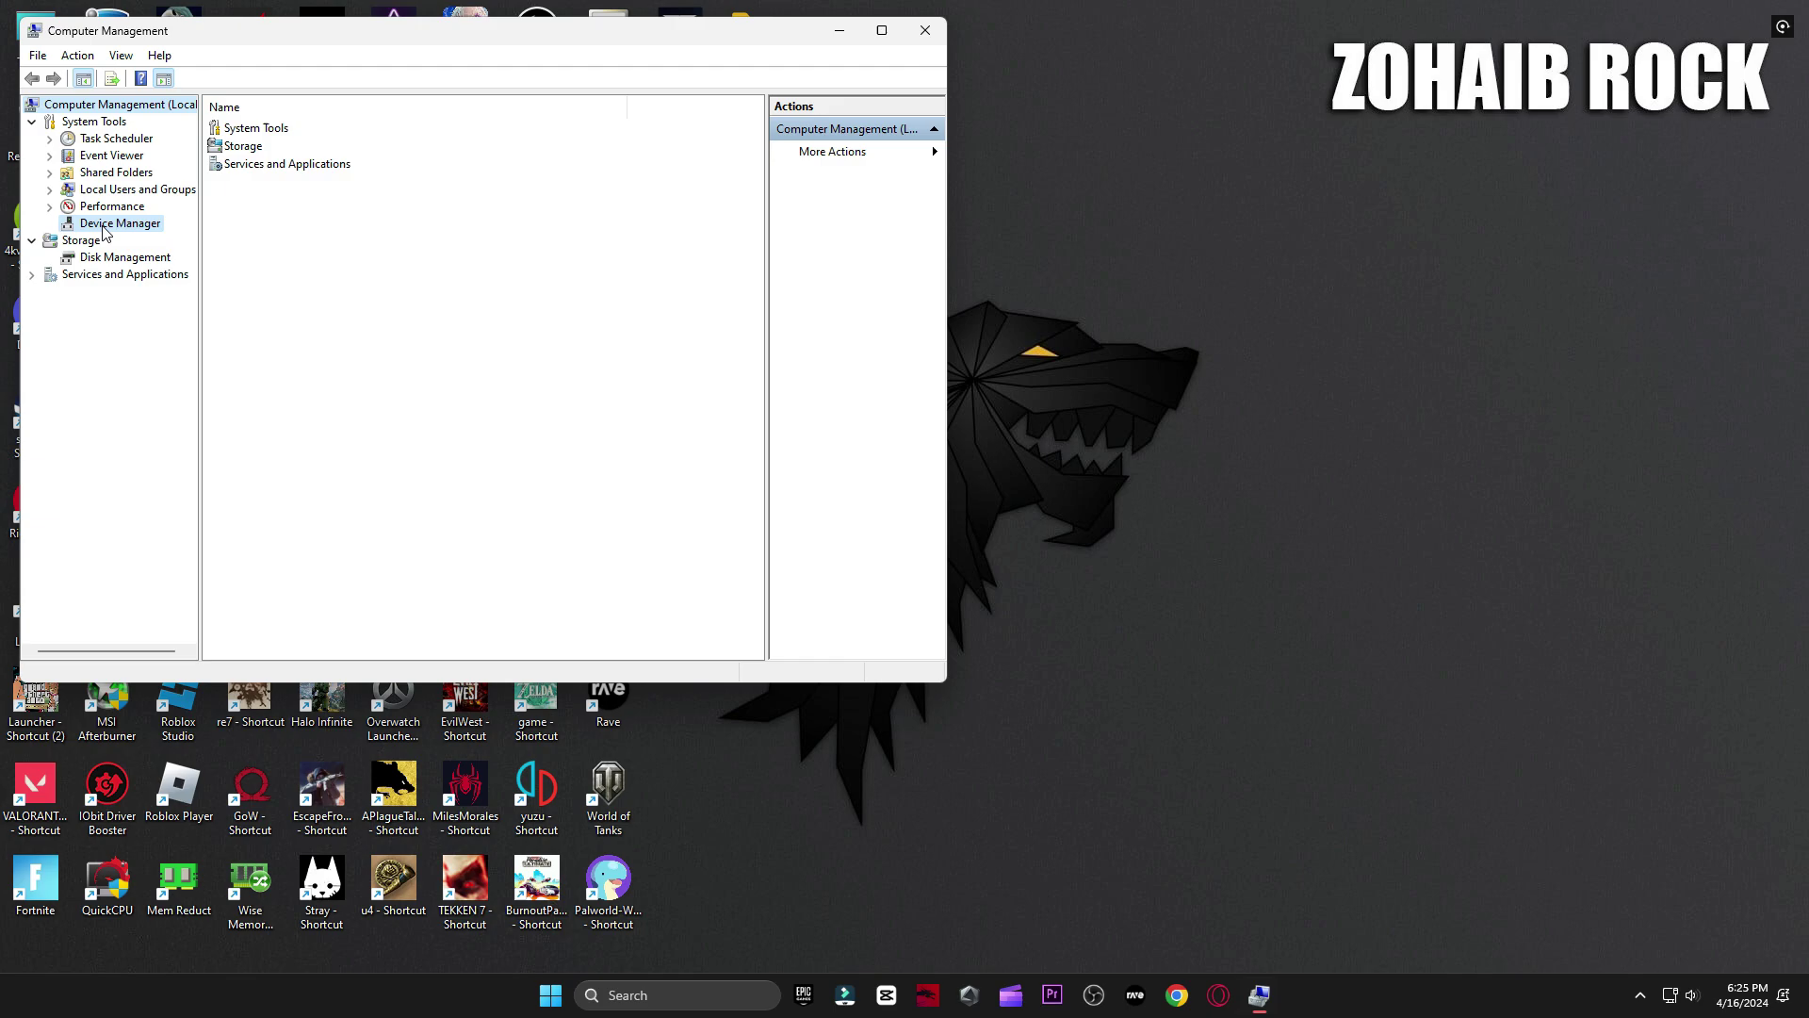
left_click(106, 227)
left_click(231, 175)
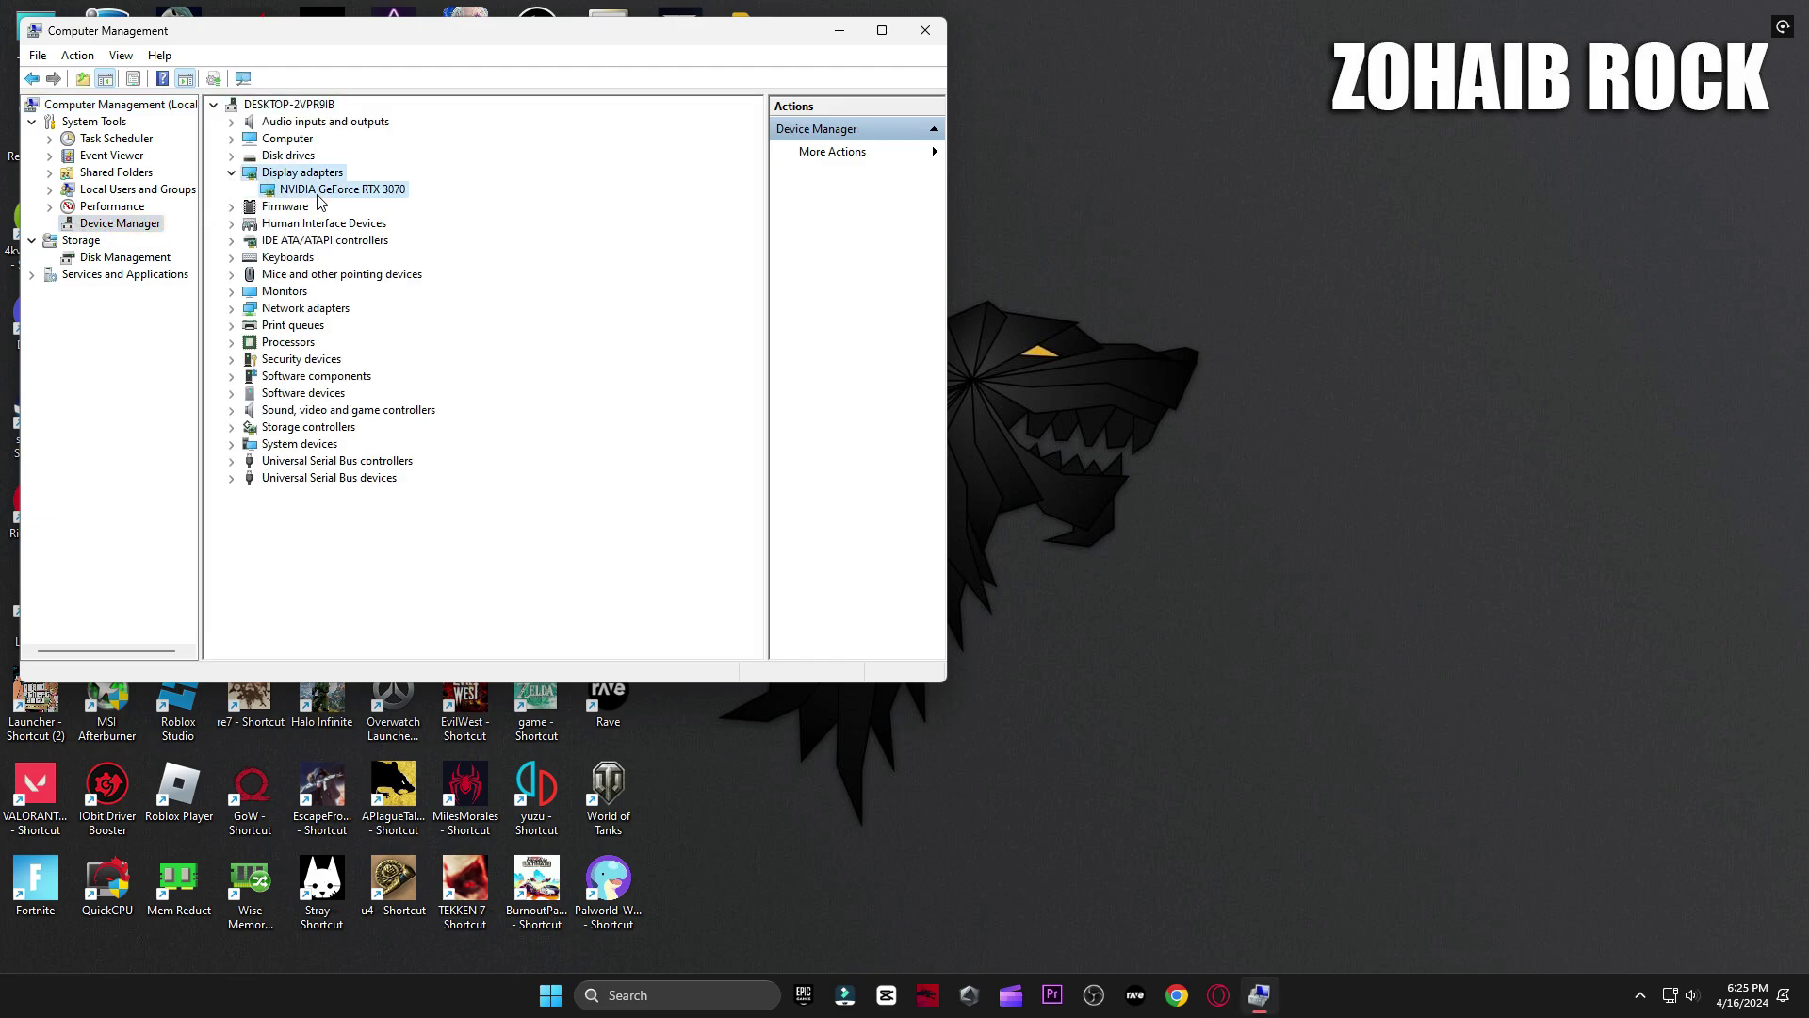
right_click(353, 195)
left_click(396, 204)
left_click(434, 338)
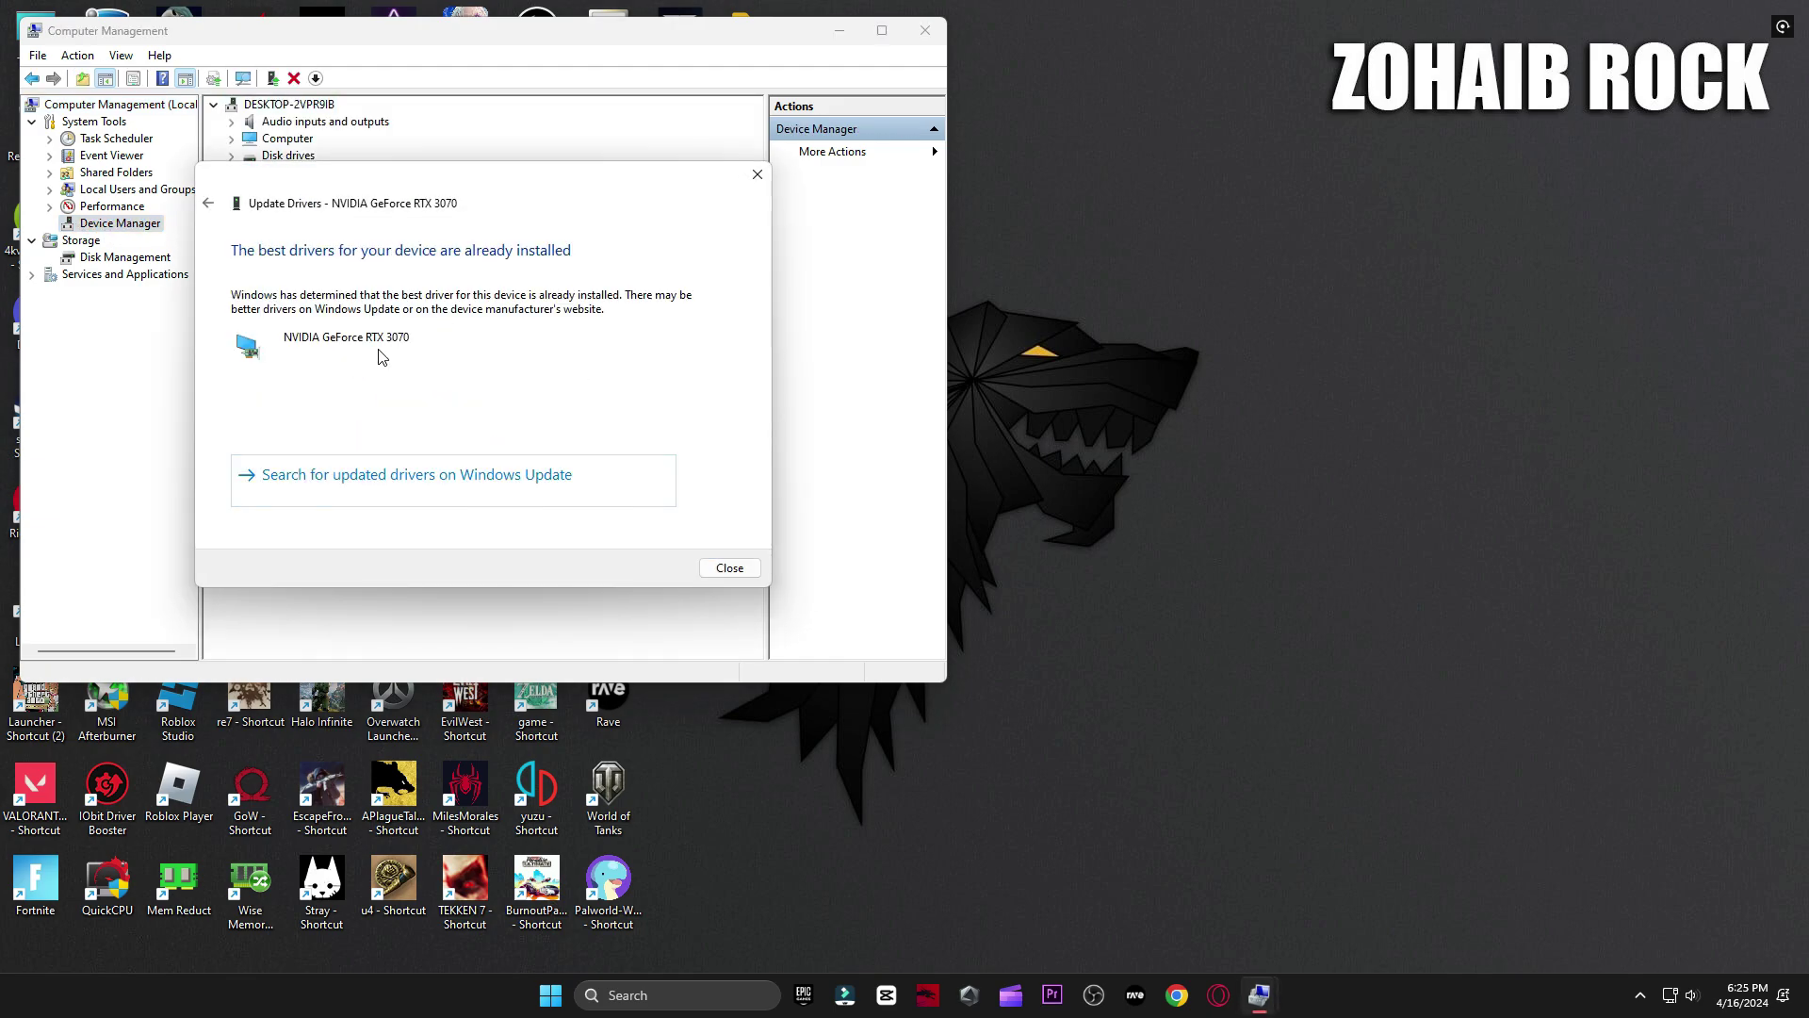
Step: Switch to the NVIDIA app to look for graphics driver updates, and close the driver update and Computer Management windows
left_click(650, 994)
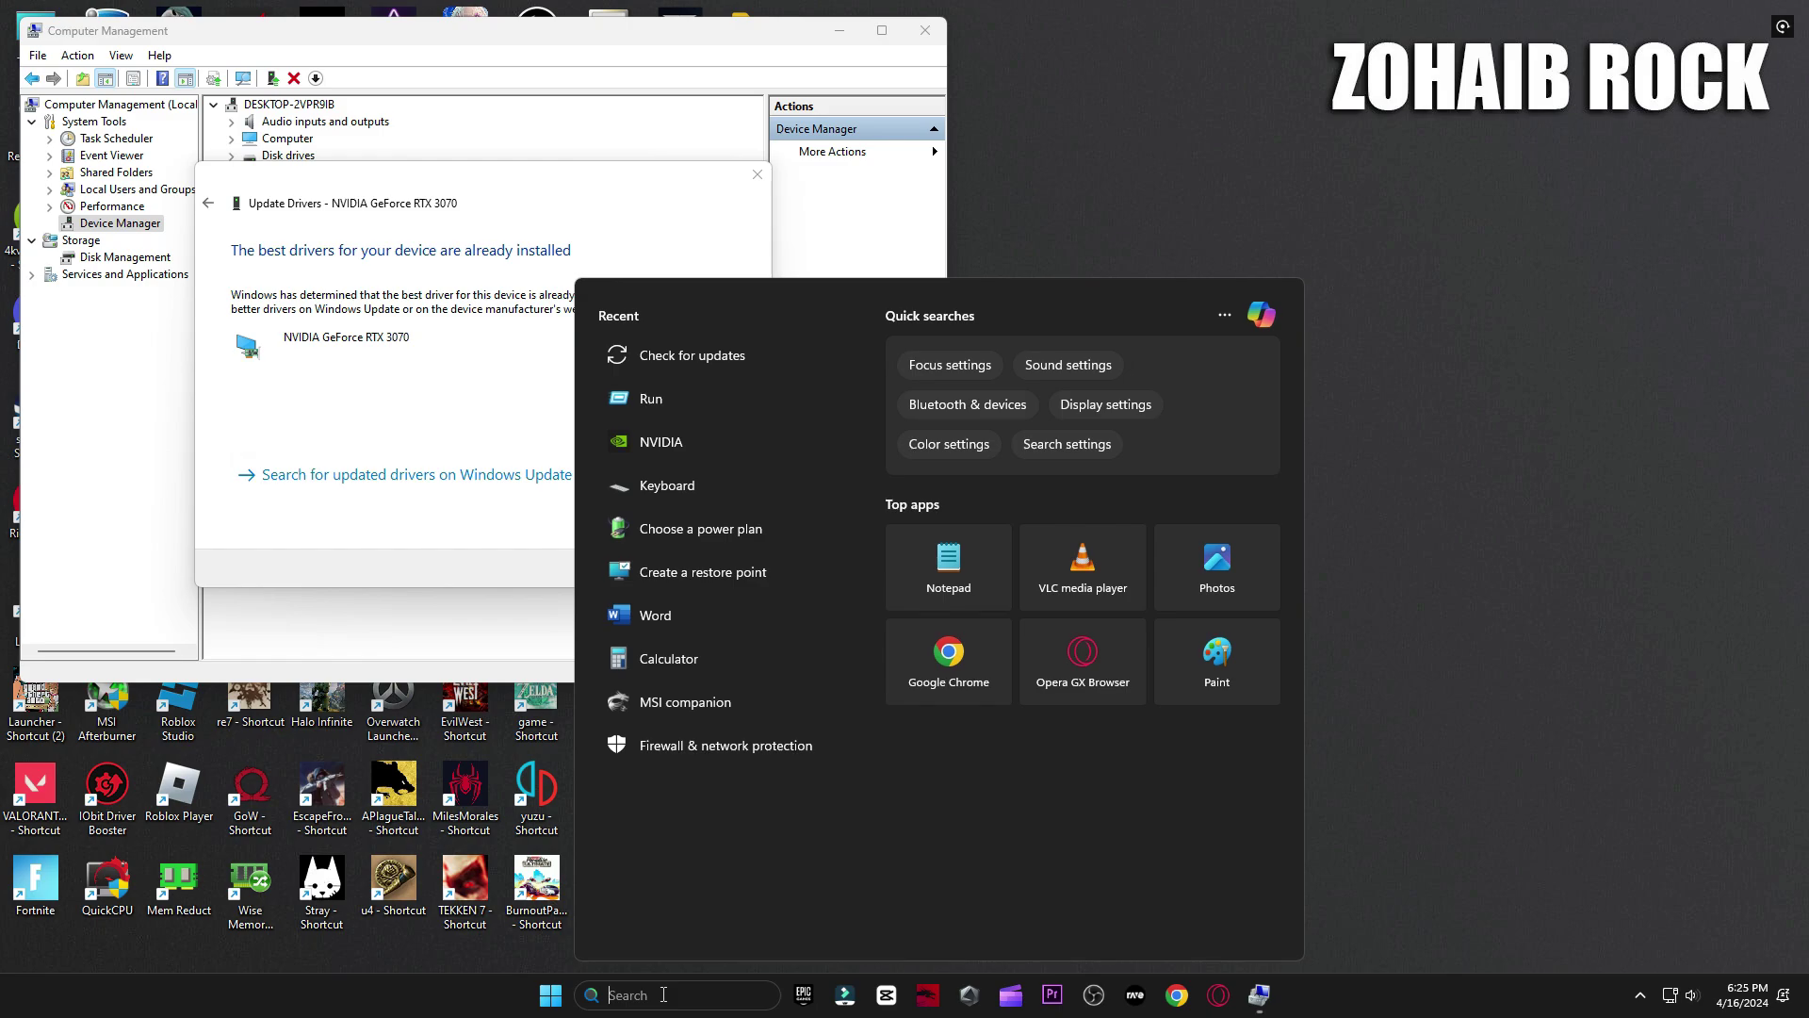
type("nvIDIA")
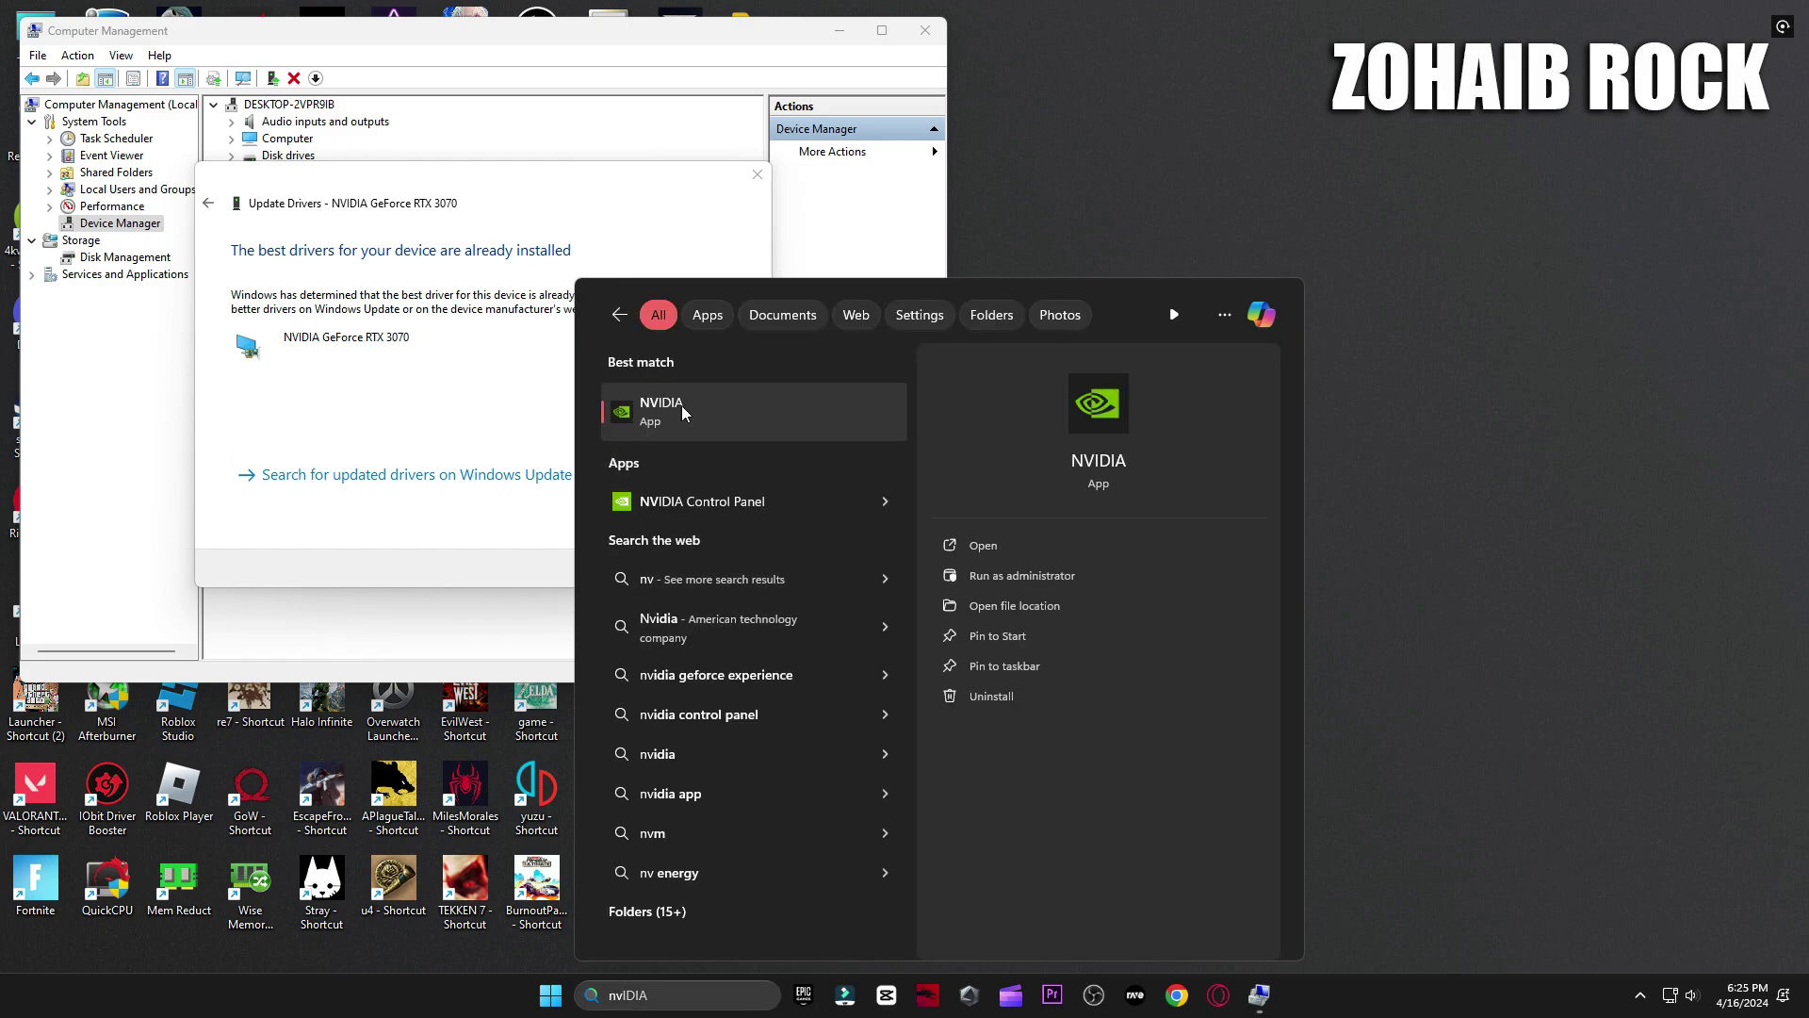
left_click(681, 405)
left_click(129, 196)
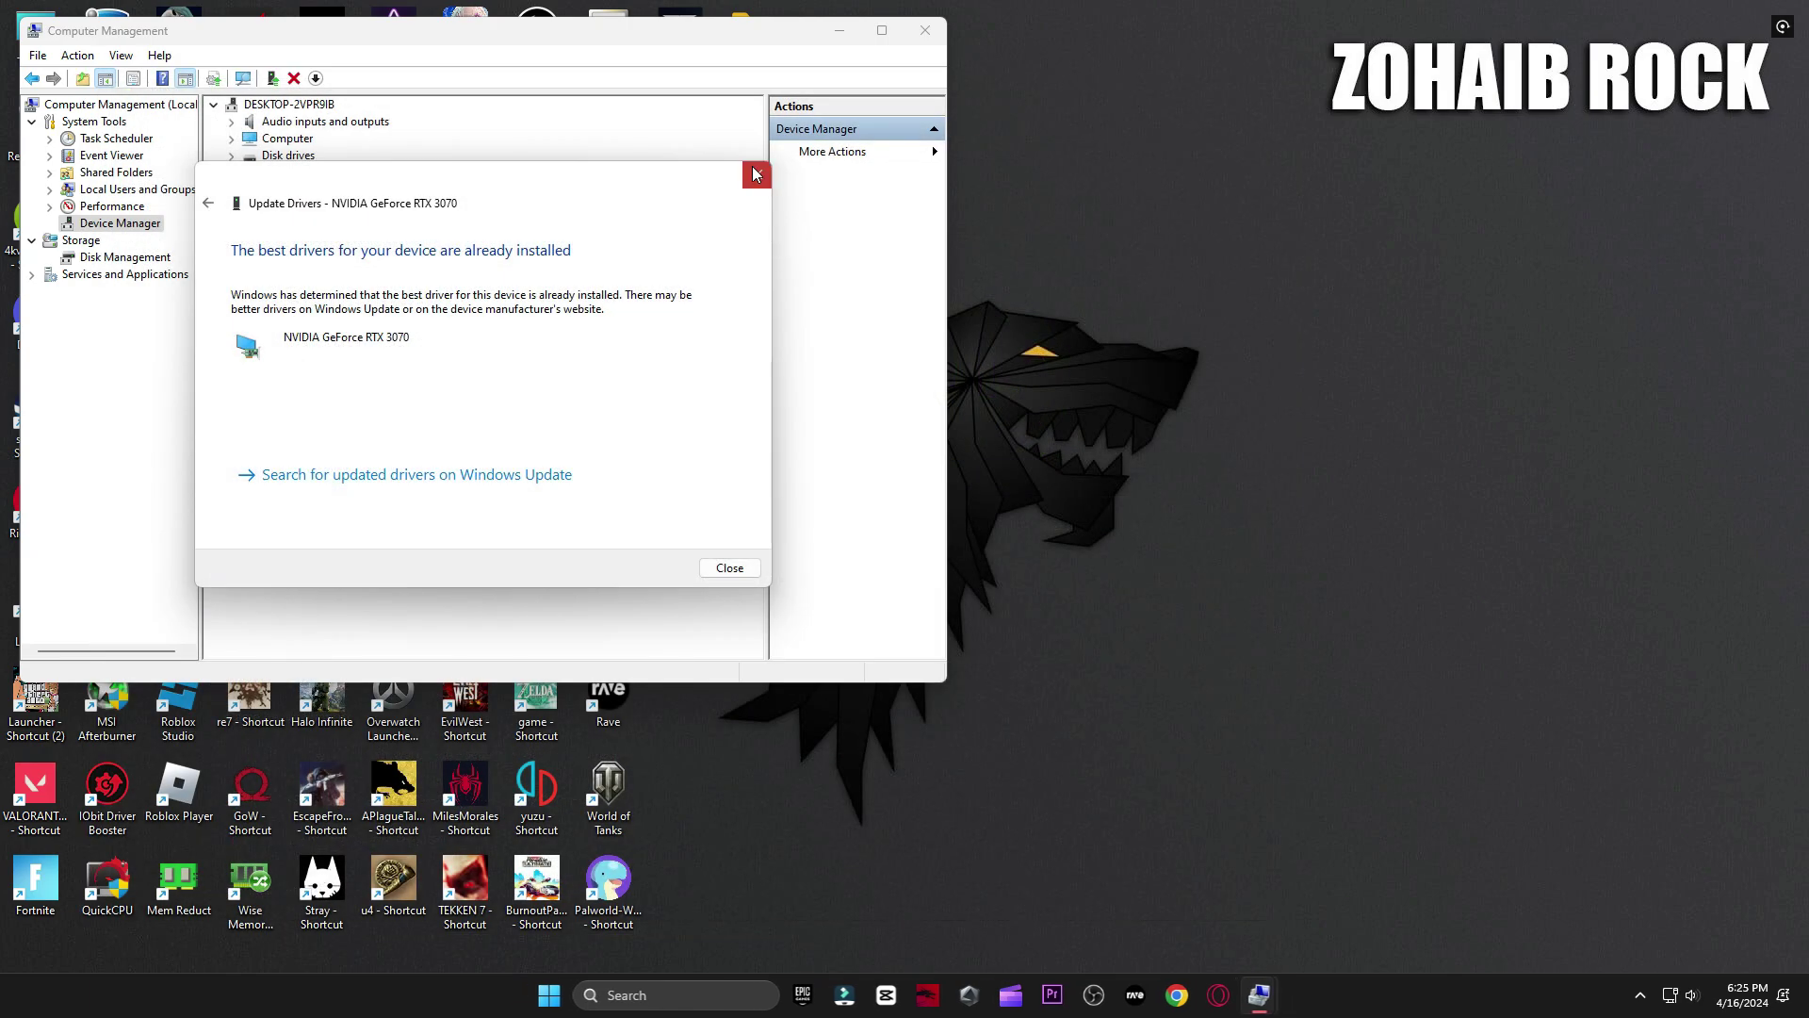
key("Escape")
key("alt+F4")
Step: Move the FORTNITE CHAPTER 5 FPS BOOST PACK archive to an empty area of the desktop and extract it there with WinRAR
left_click_drag(751, 143, 1501, 272)
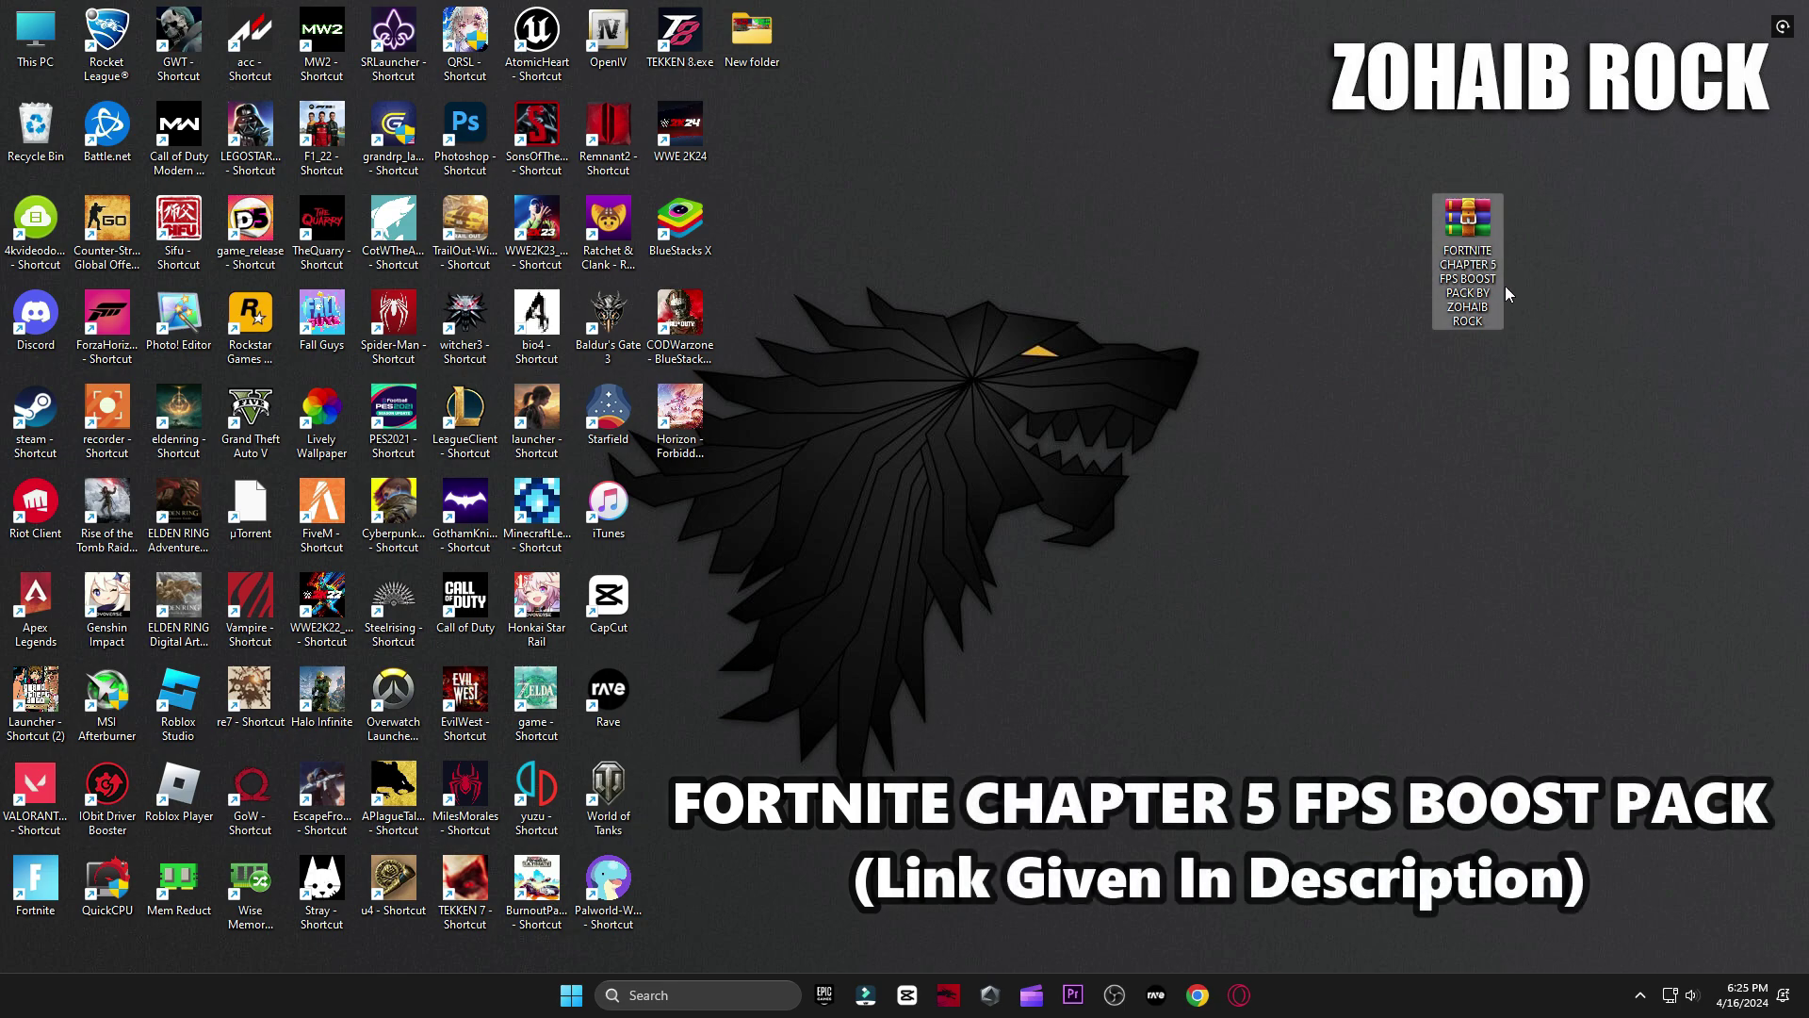
right_click(1460, 247)
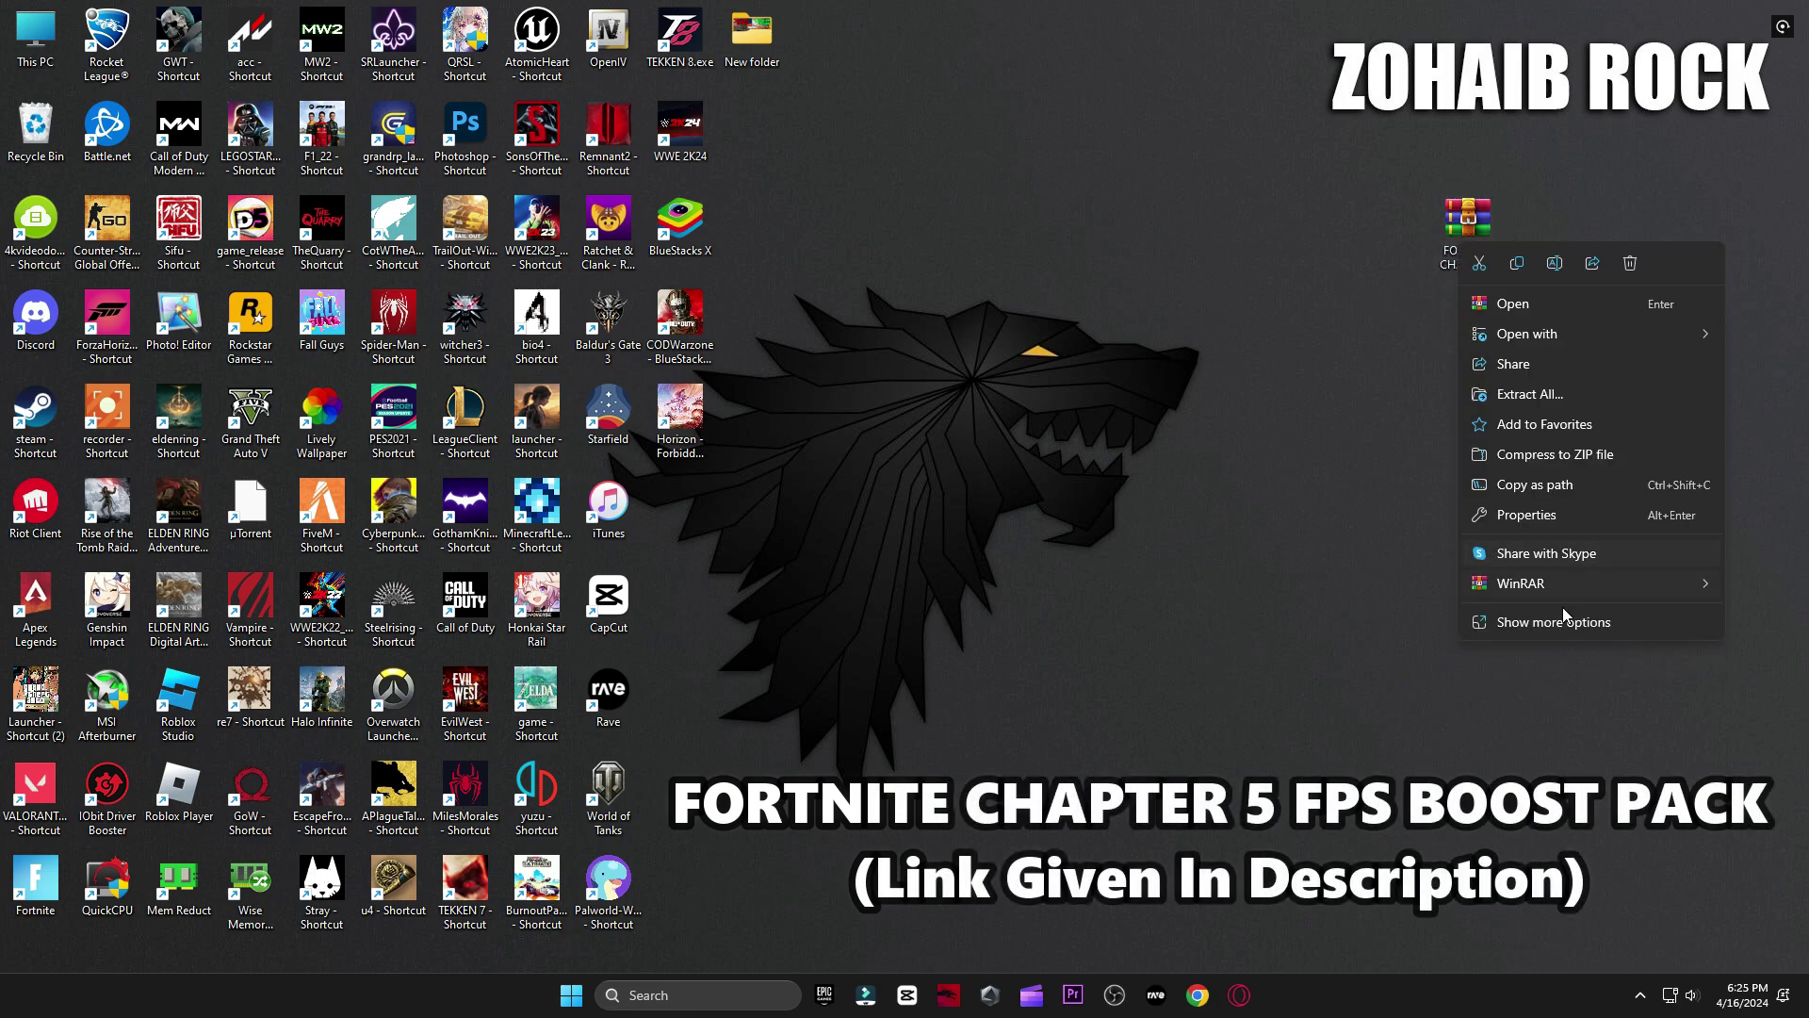
mouse_move(1509, 586)
left_click(1149, 678)
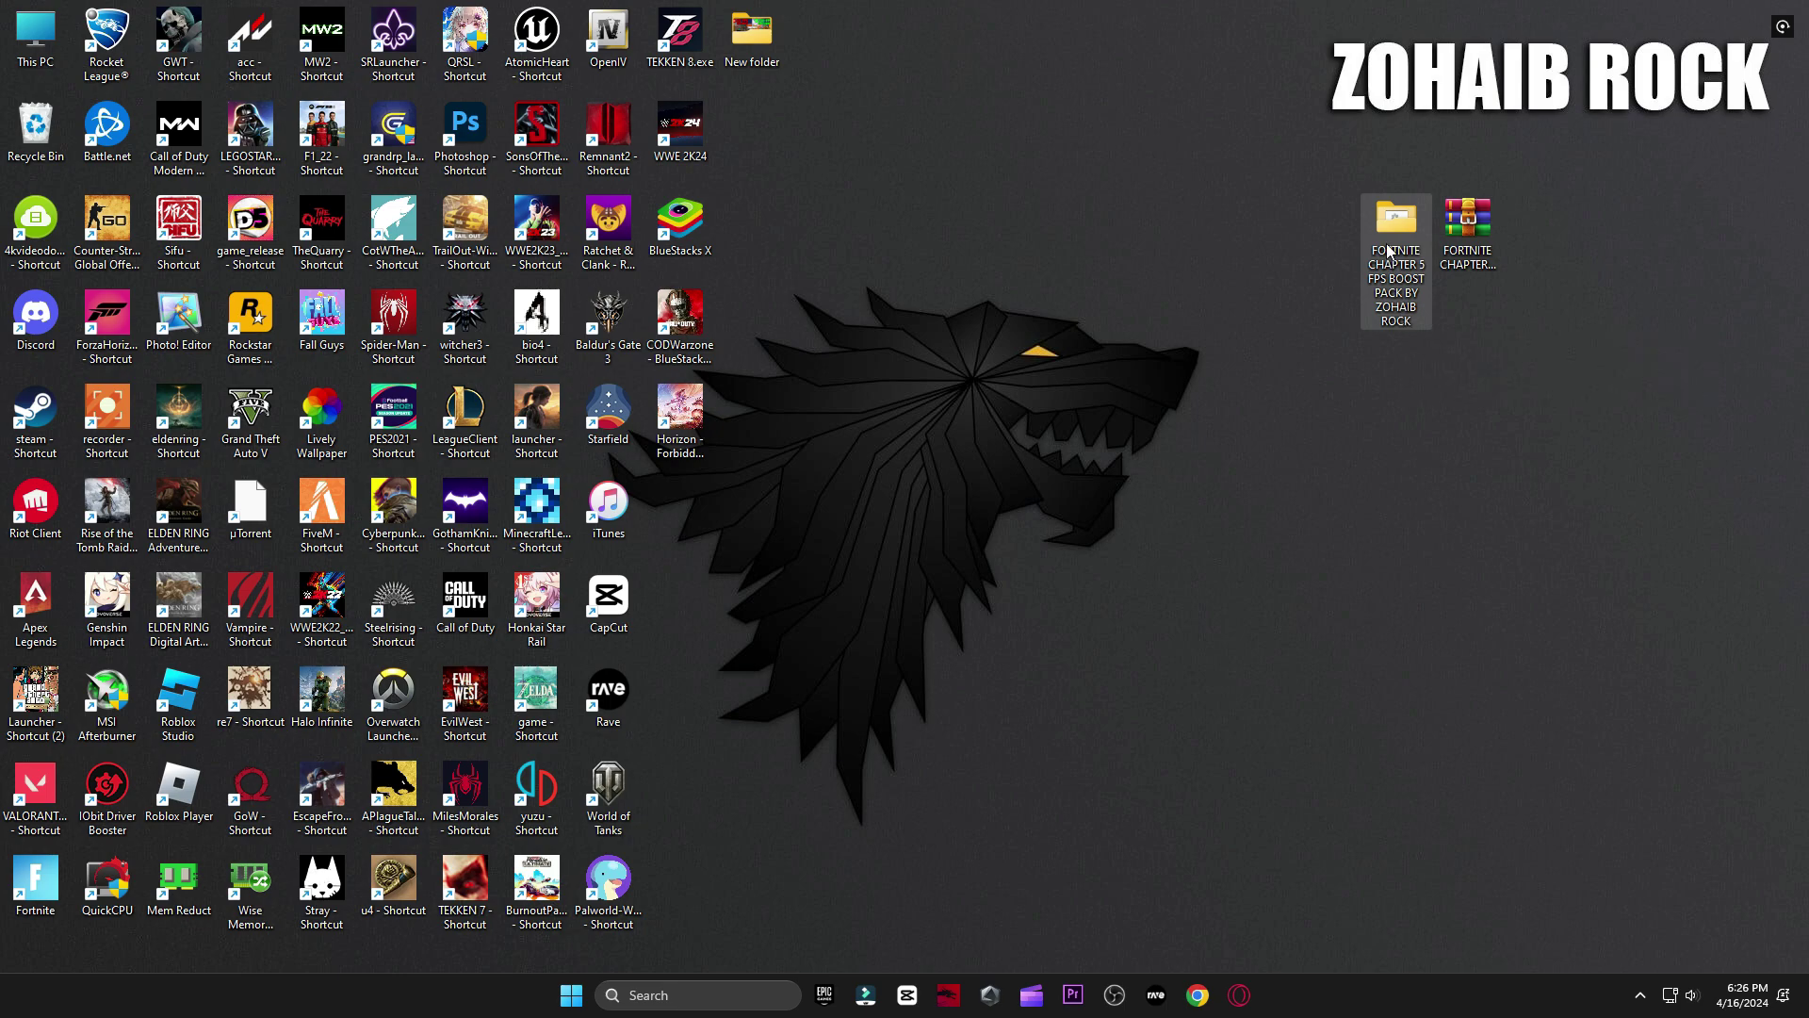
Step: Launch Create A Restore Point from the extracted pack's 0 Start folder and bring System Properties clear of other windows
double_click(1402, 319)
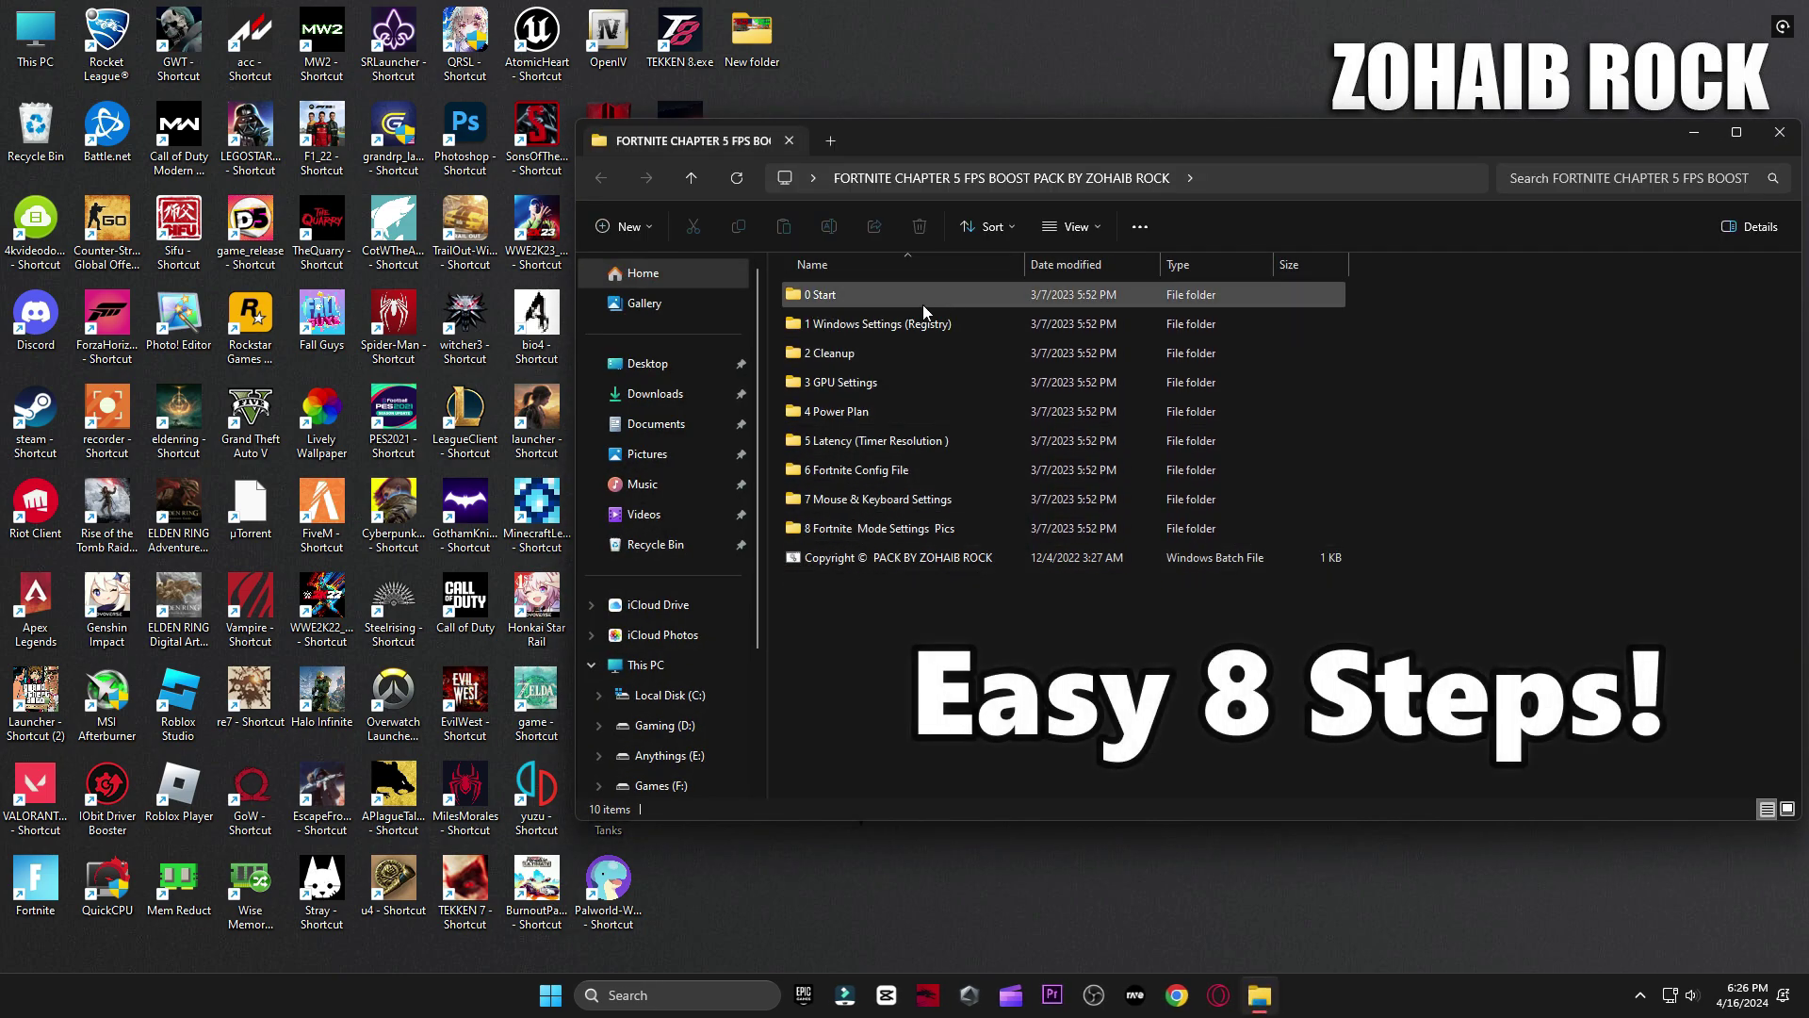
double_click(868, 301)
left_click(851, 296)
double_click(851, 296)
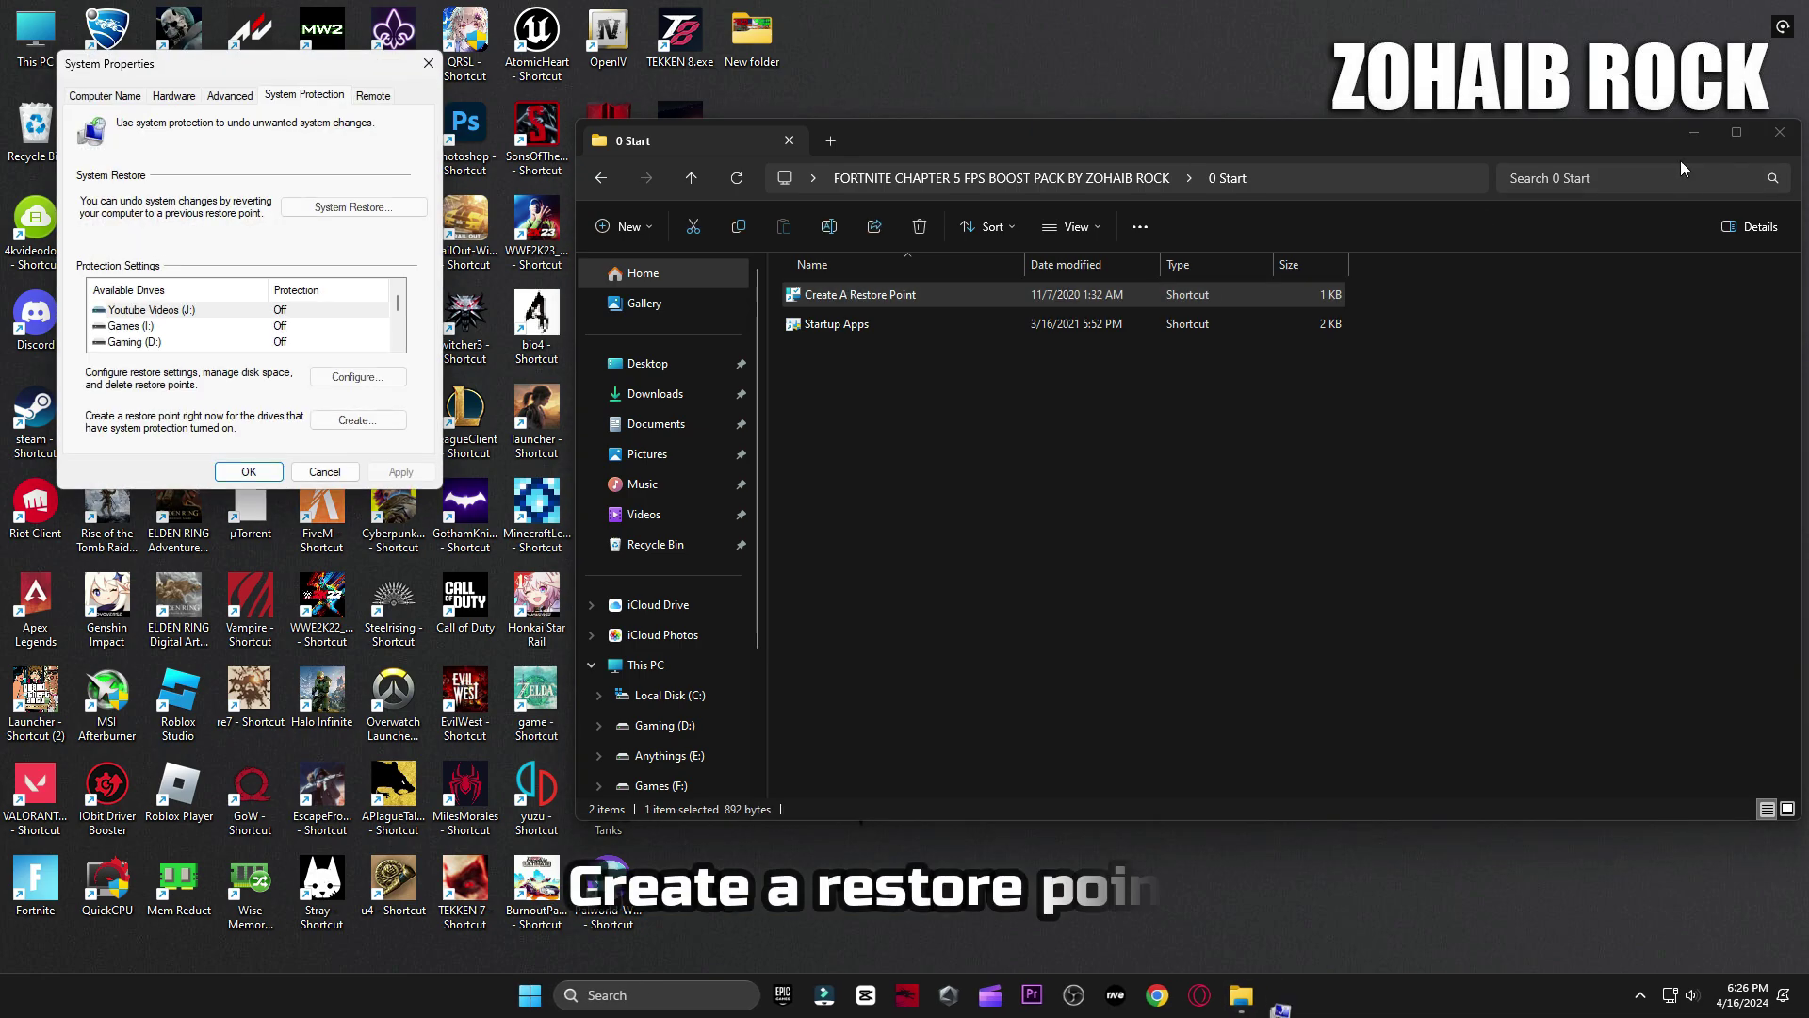
left_click(1694, 132)
left_click_drag(340, 70, 1128, 200)
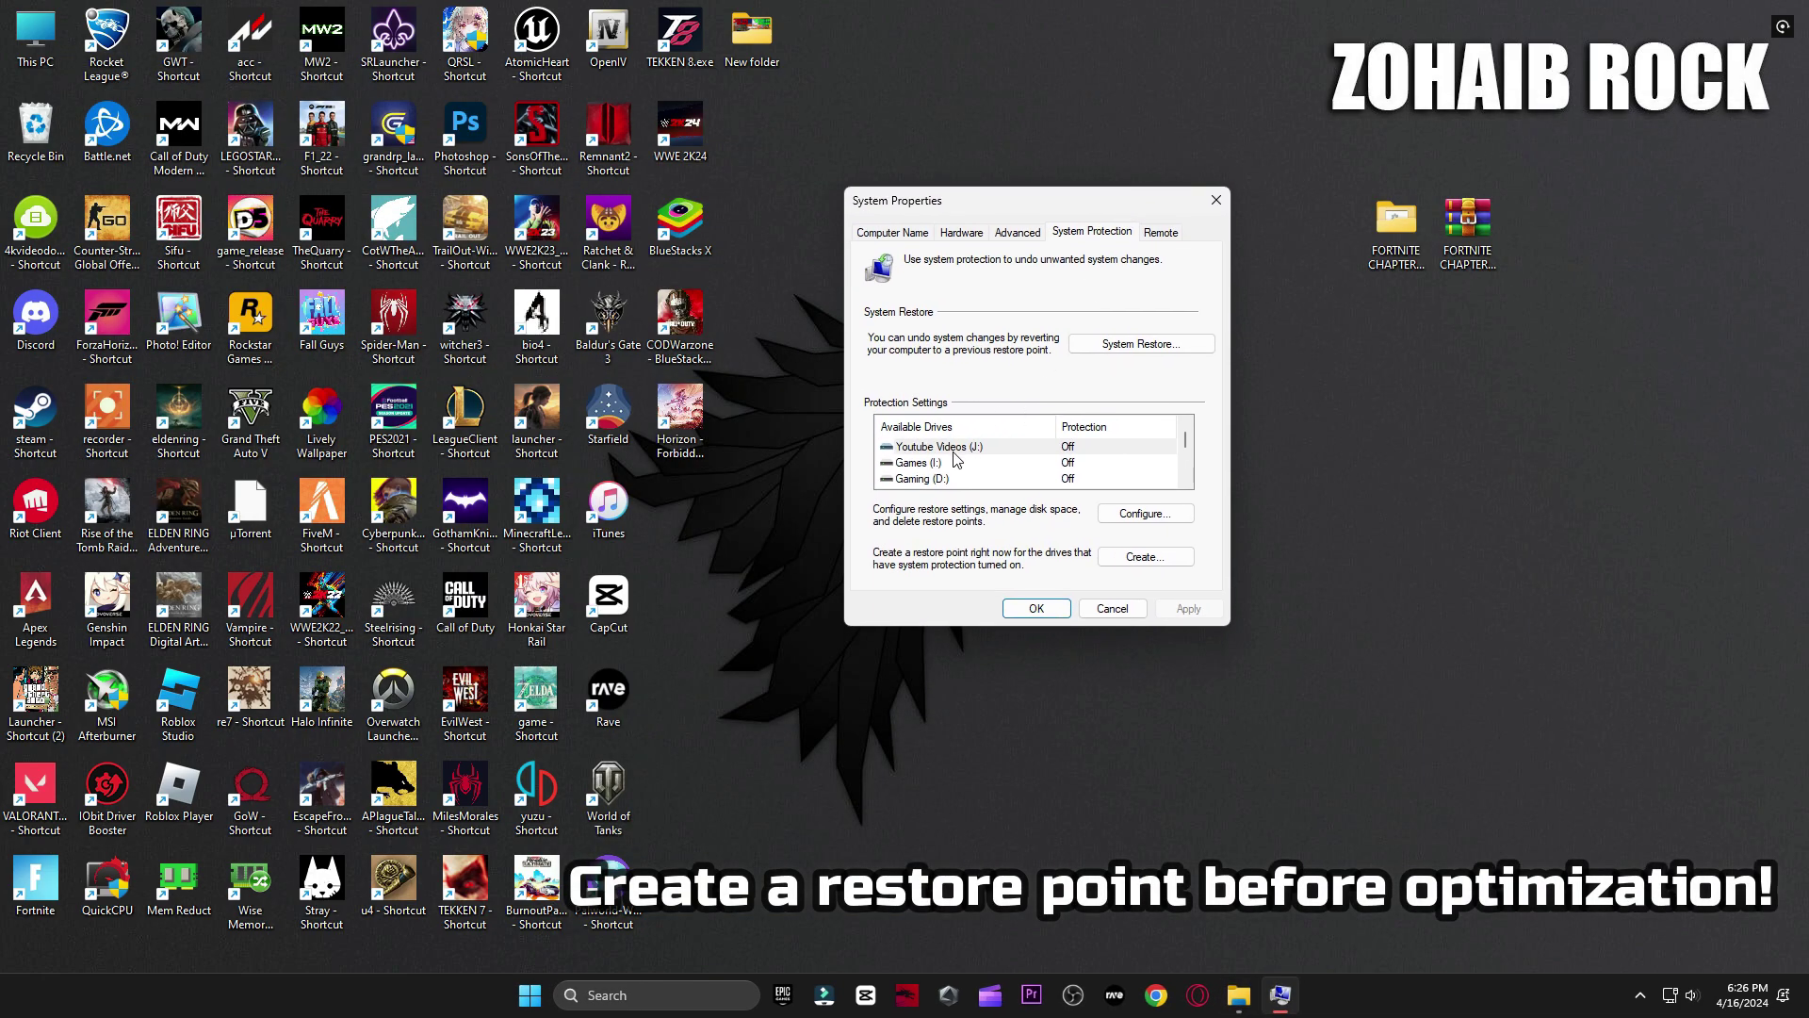
Step: Configure restore settings for Local Disk (C:) with system protection turned on
left_click(912, 449)
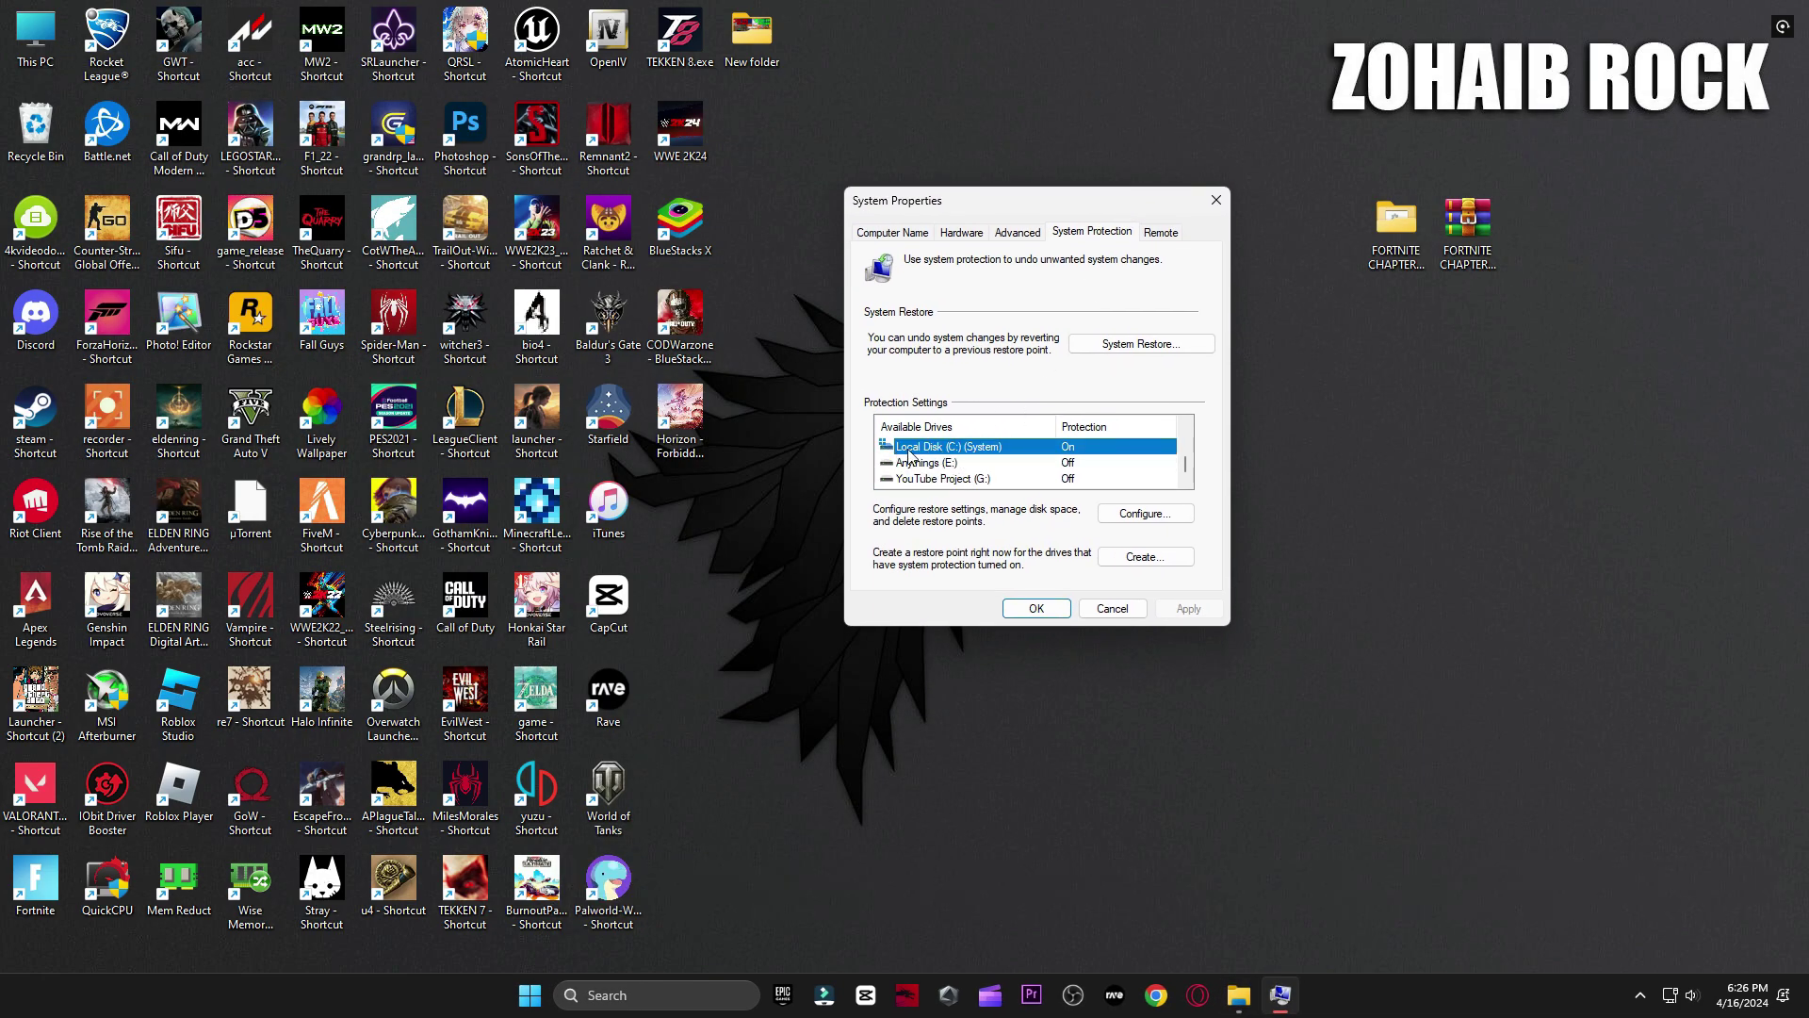
left_click(1129, 518)
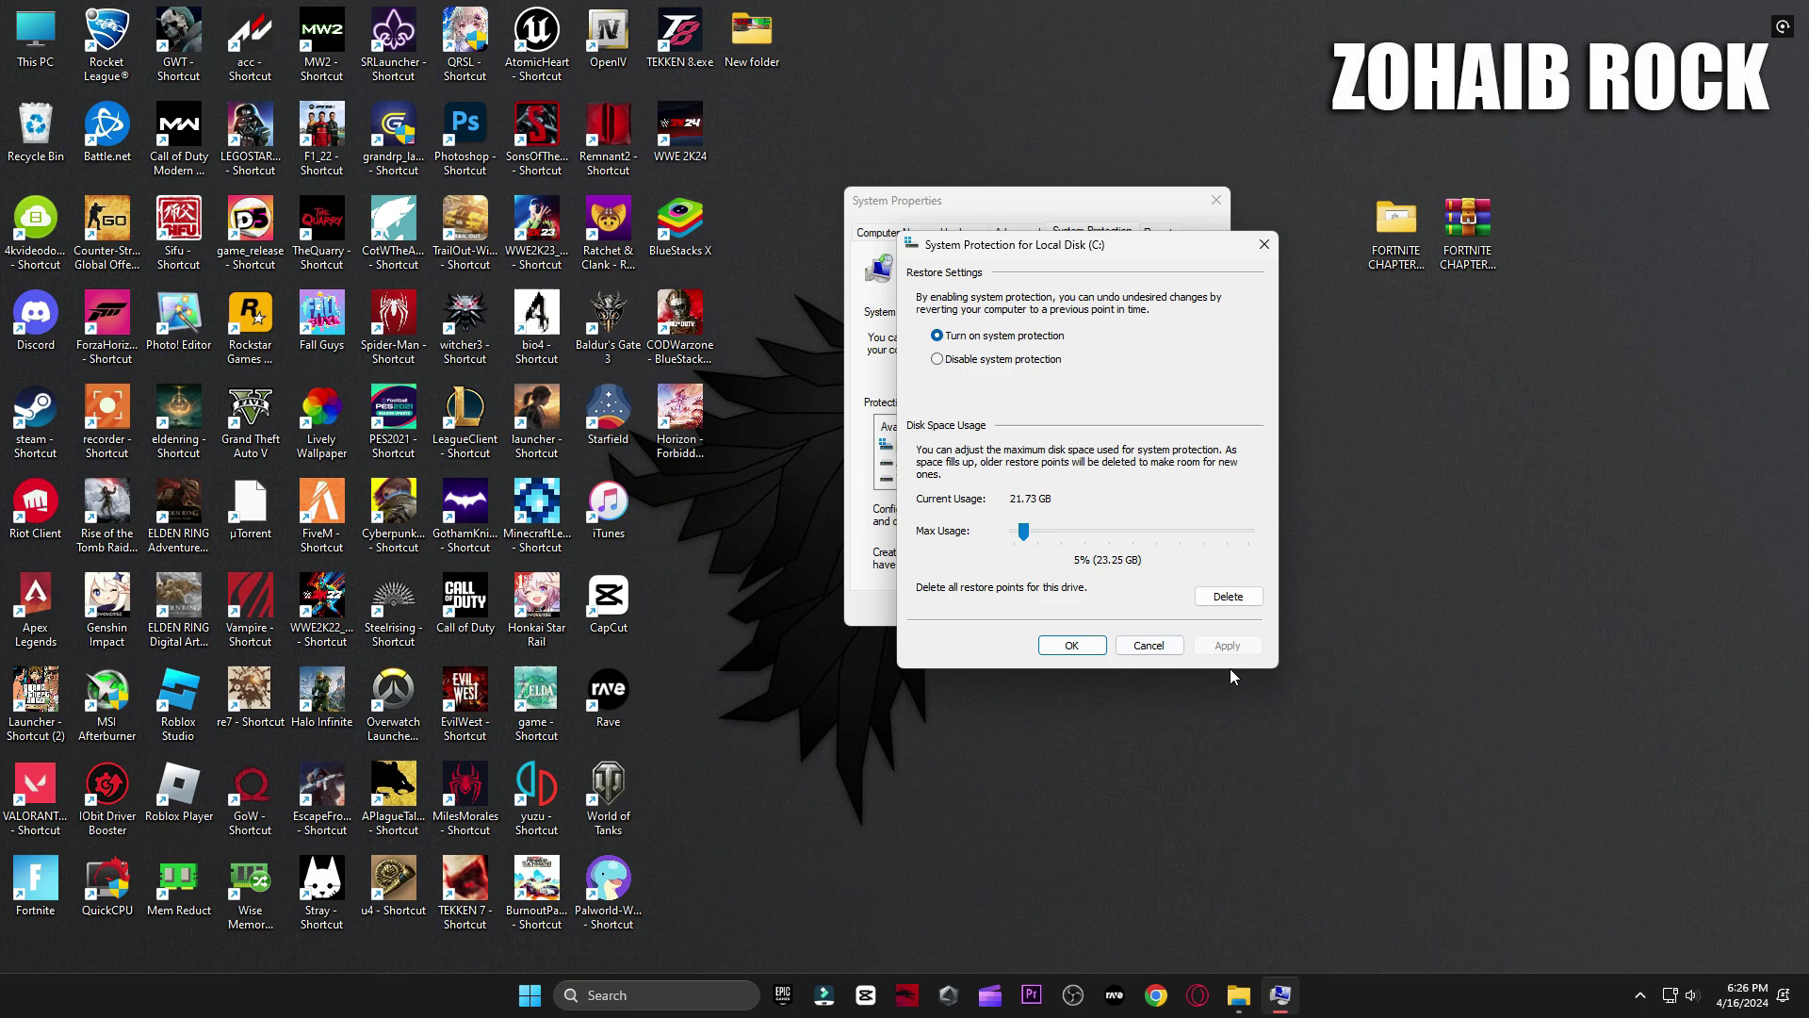
left_click(1072, 646)
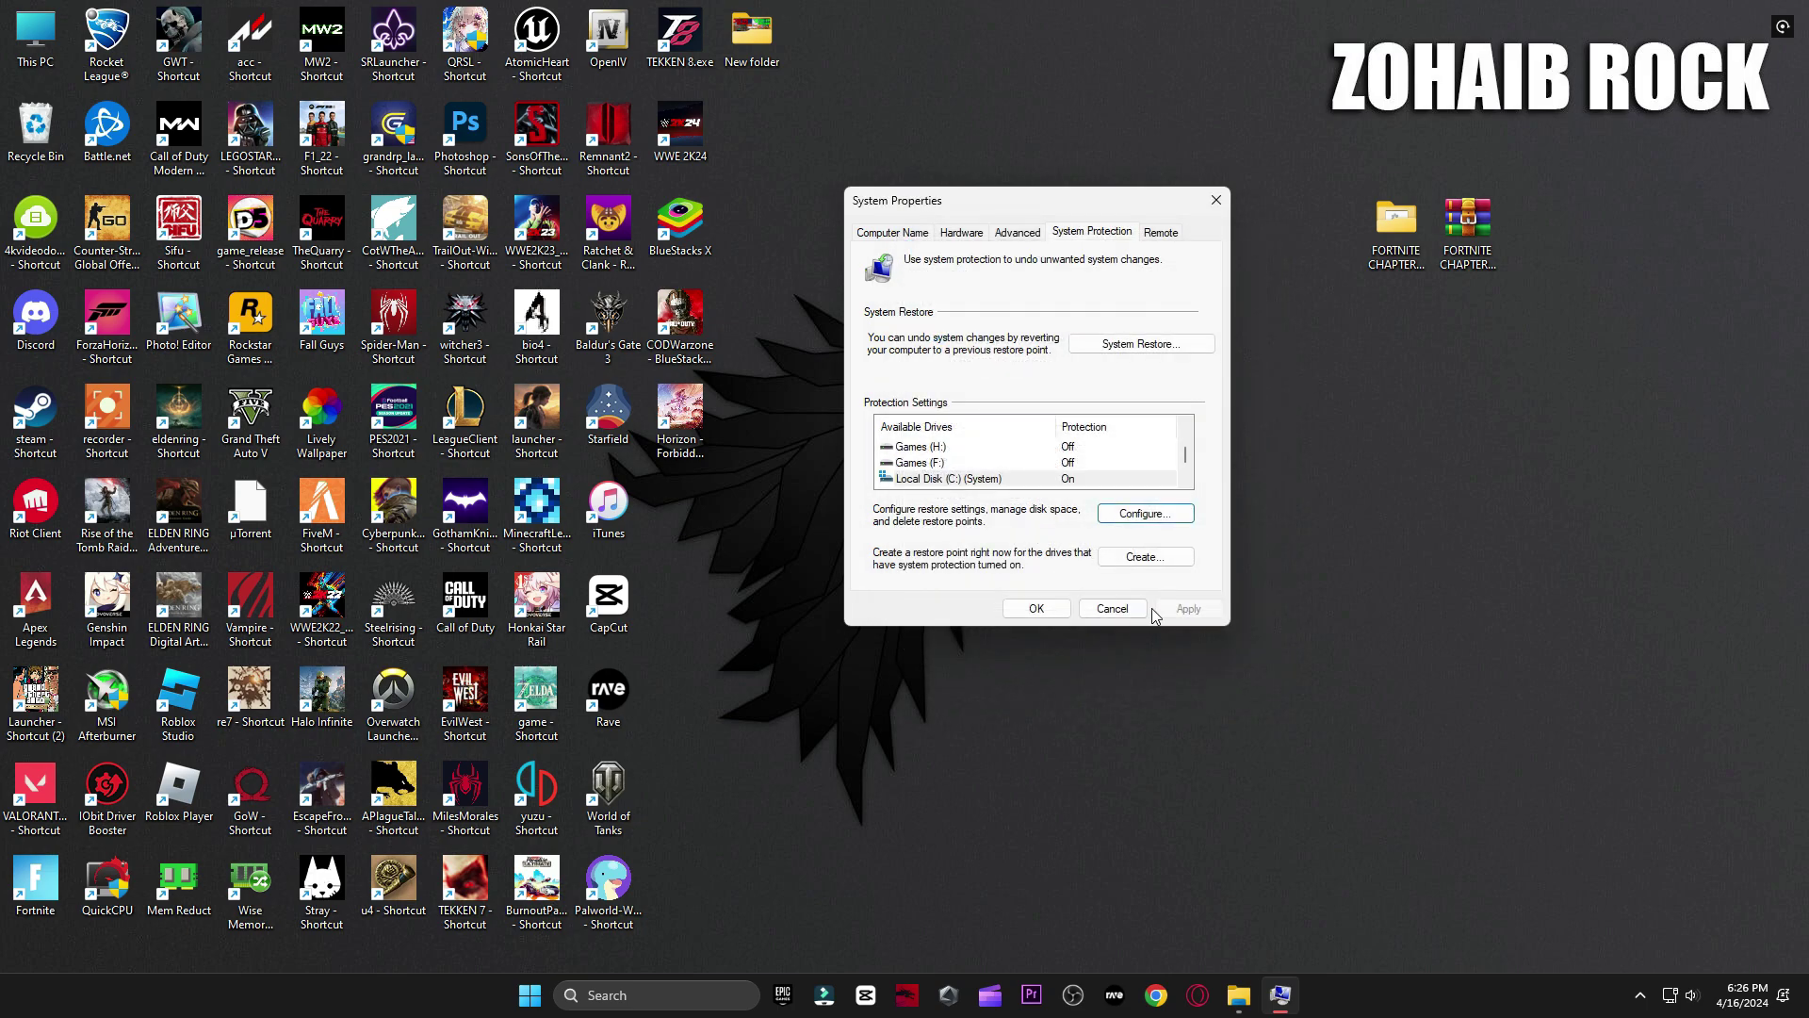
Step: Create a restore point described as "backup" and close System Properties
left_click(1146, 558)
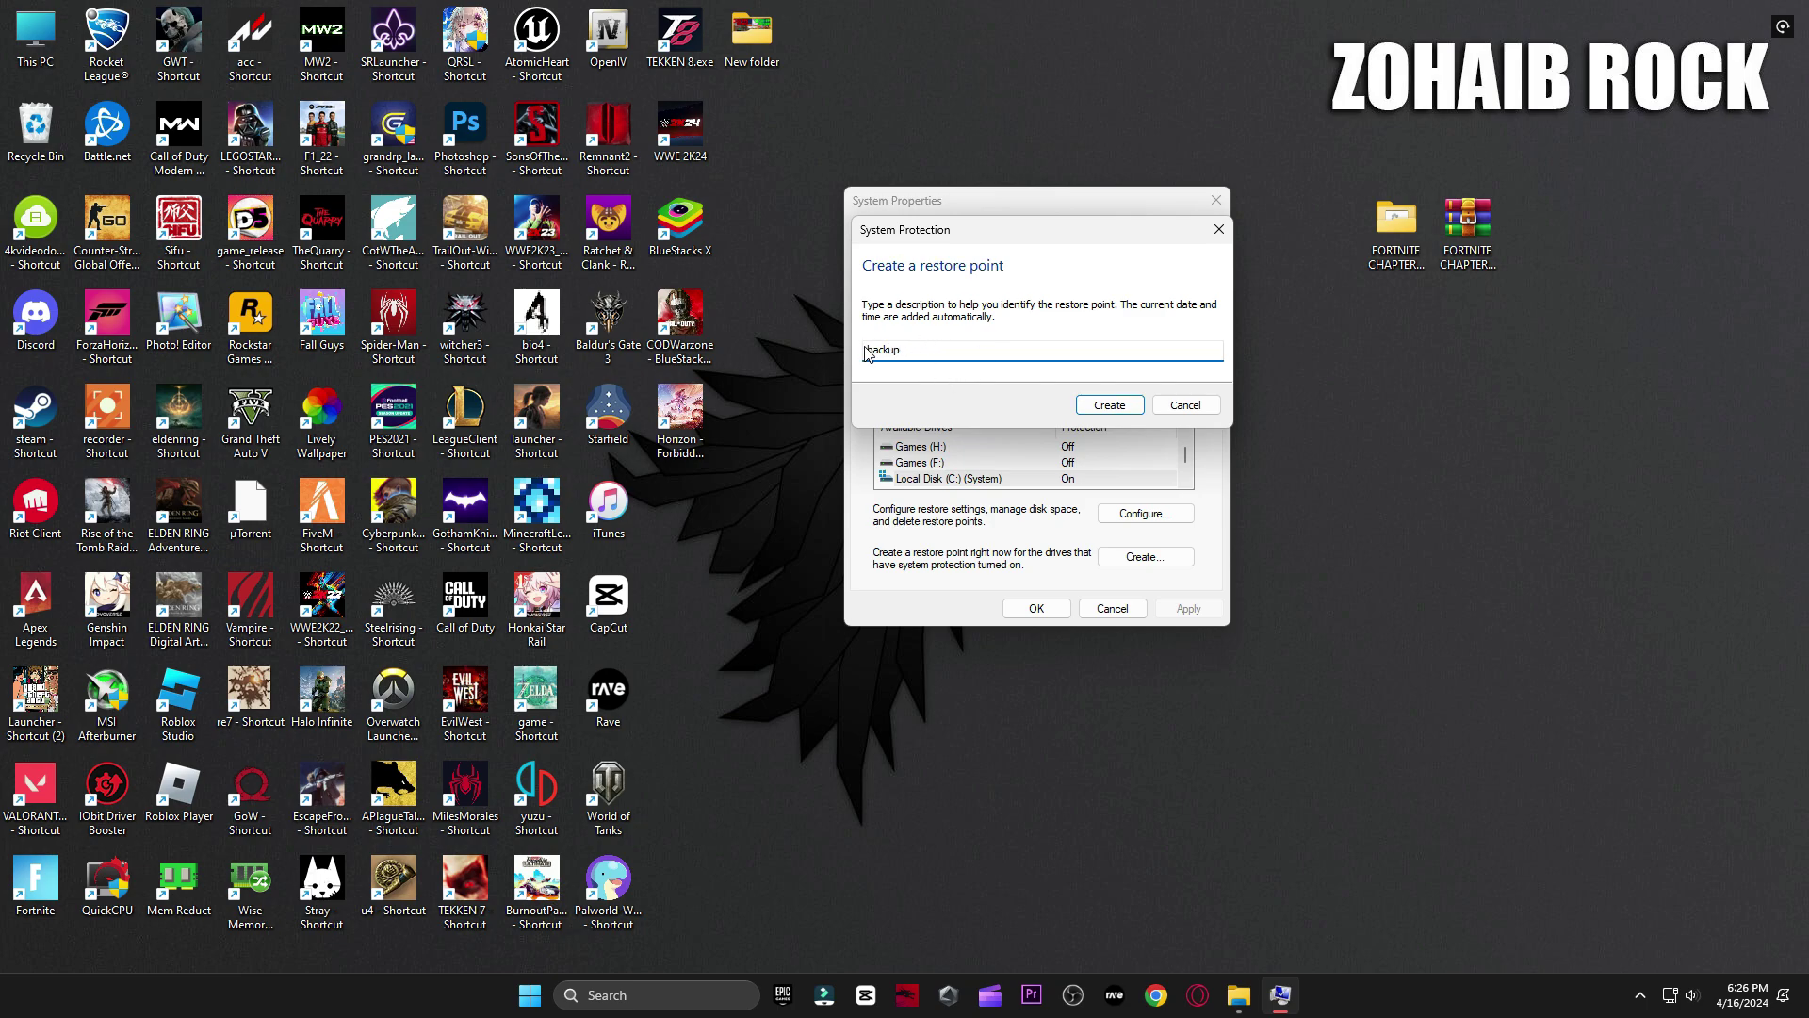
left_click(1107, 404)
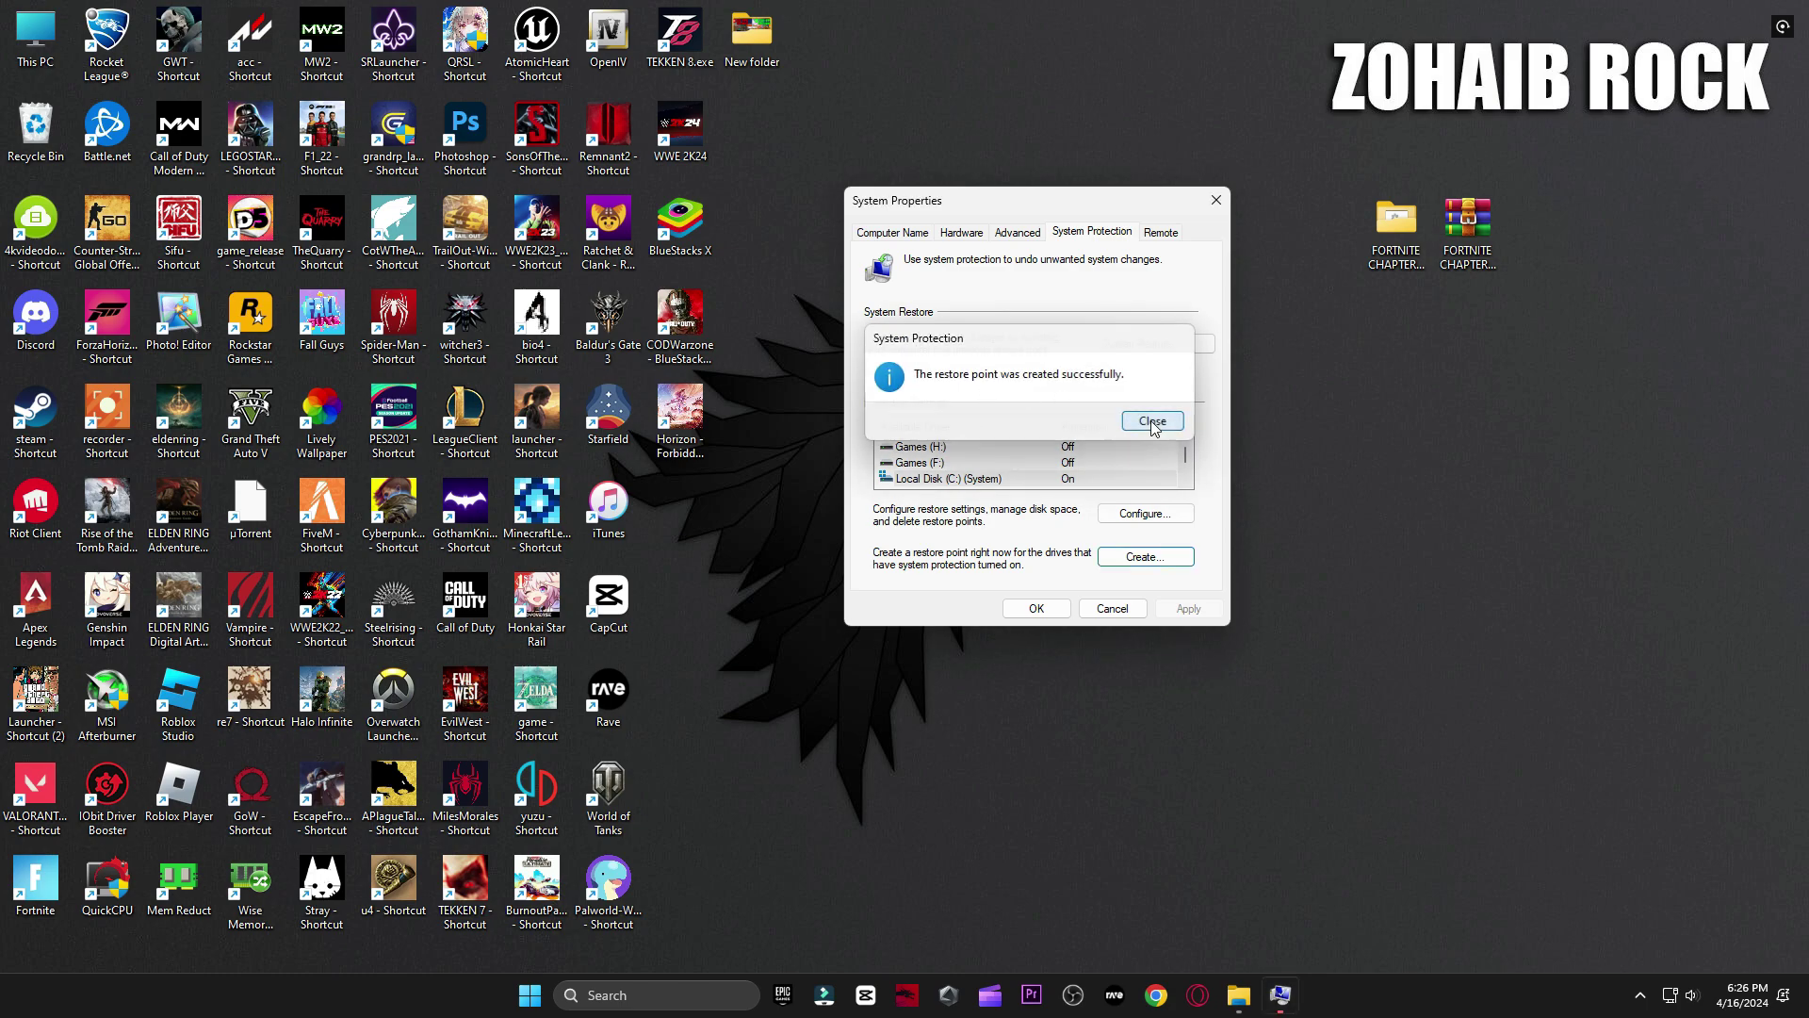
left_click(1152, 421)
left_click(1037, 607)
Step: Launch Startup Apps from the 0 Start folder, review the startup list, try to disable the Update entry, and close Task Manager
left_click(1260, 996)
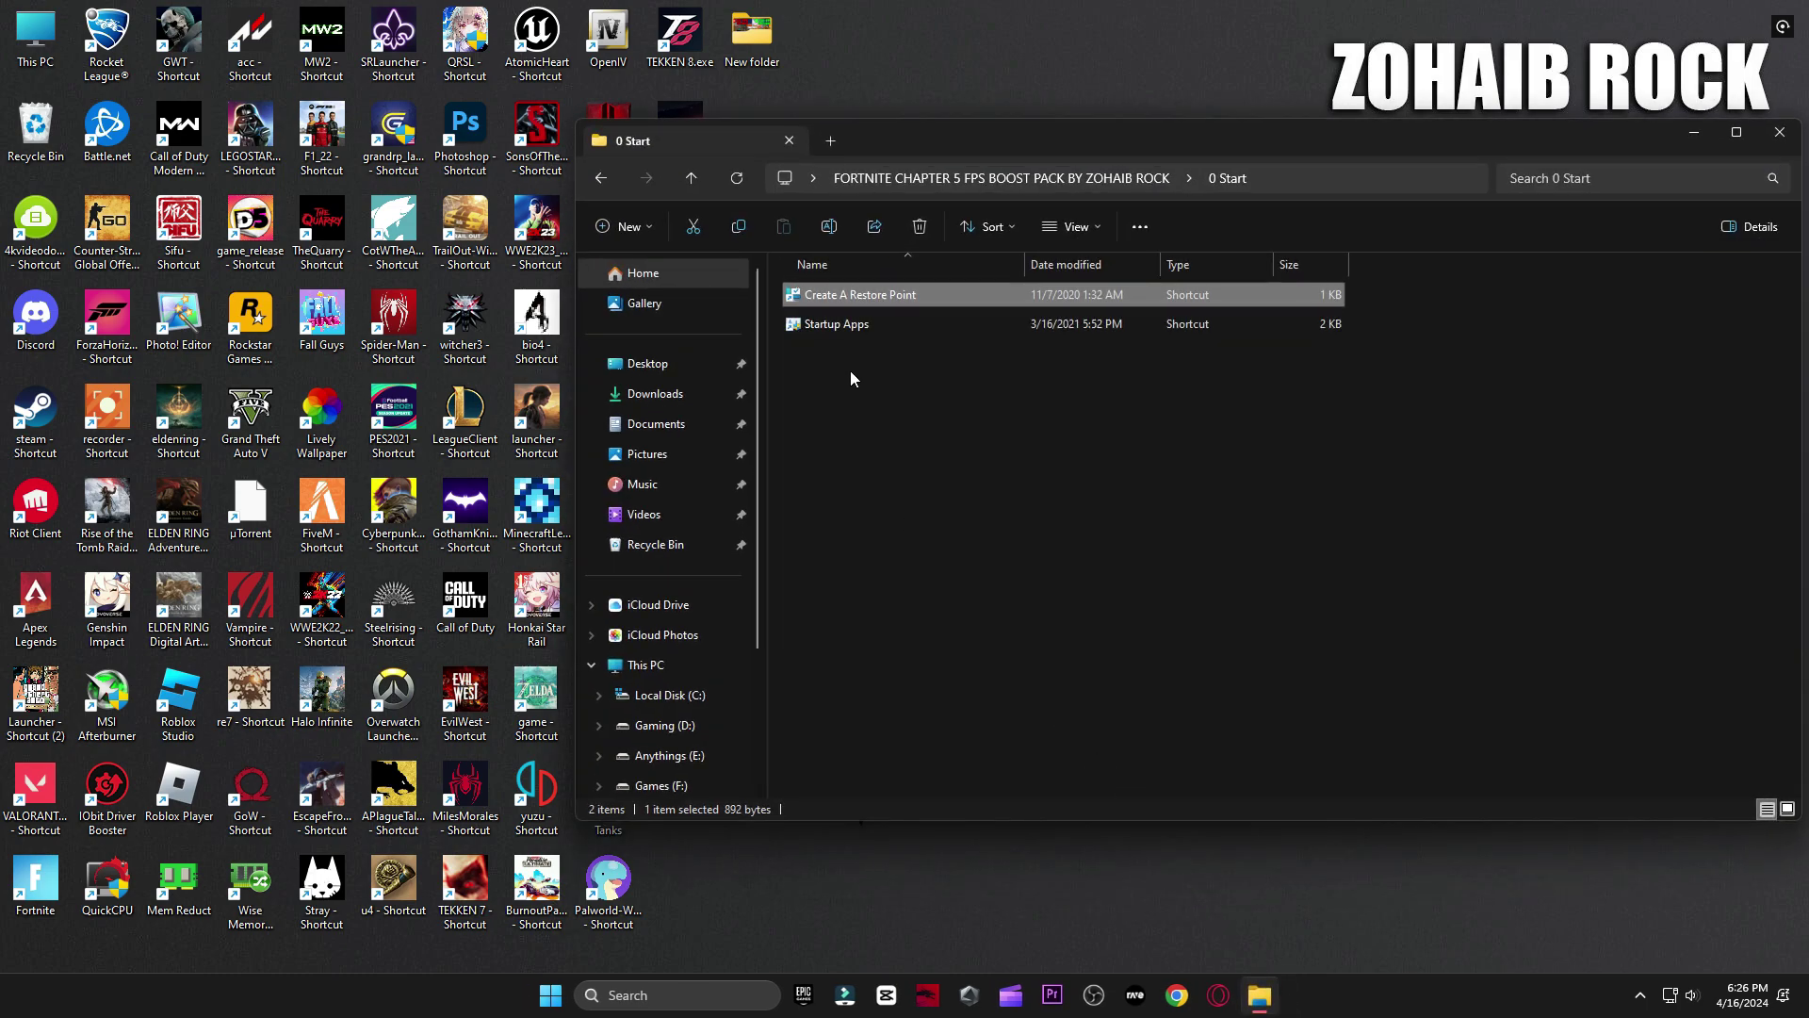
double_click(856, 325)
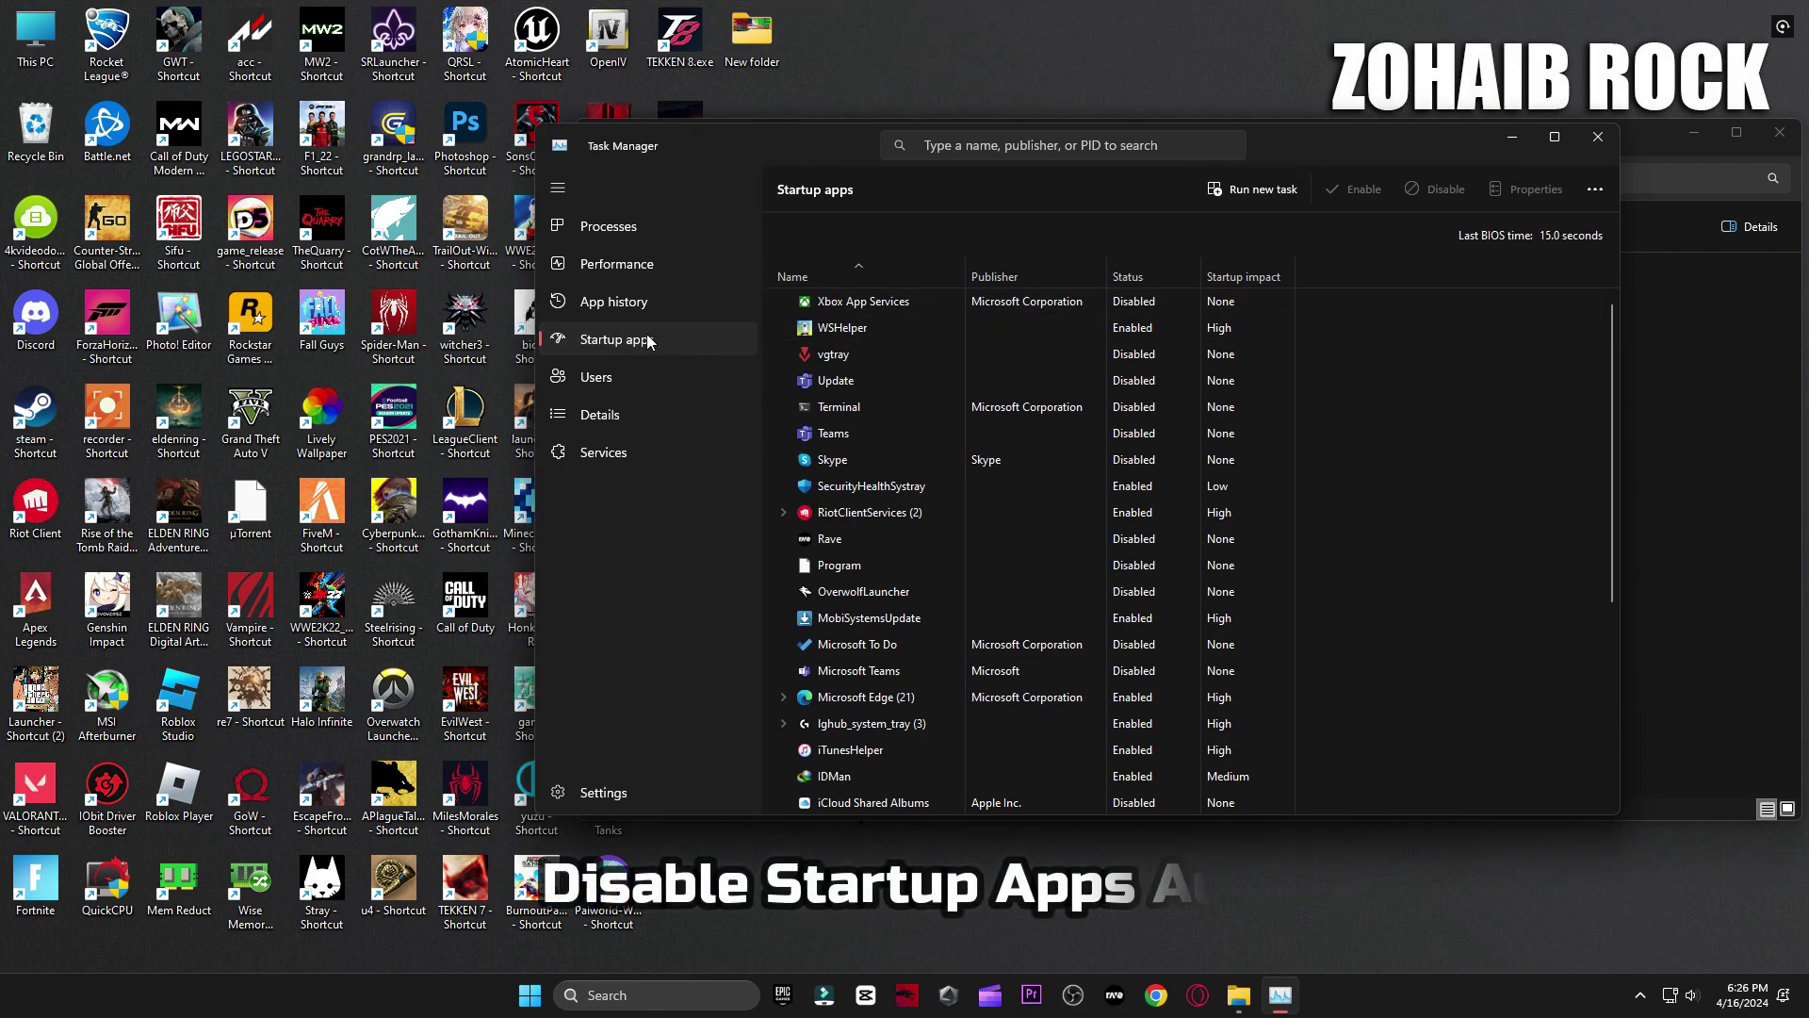
scroll(974, 515, "down", 3)
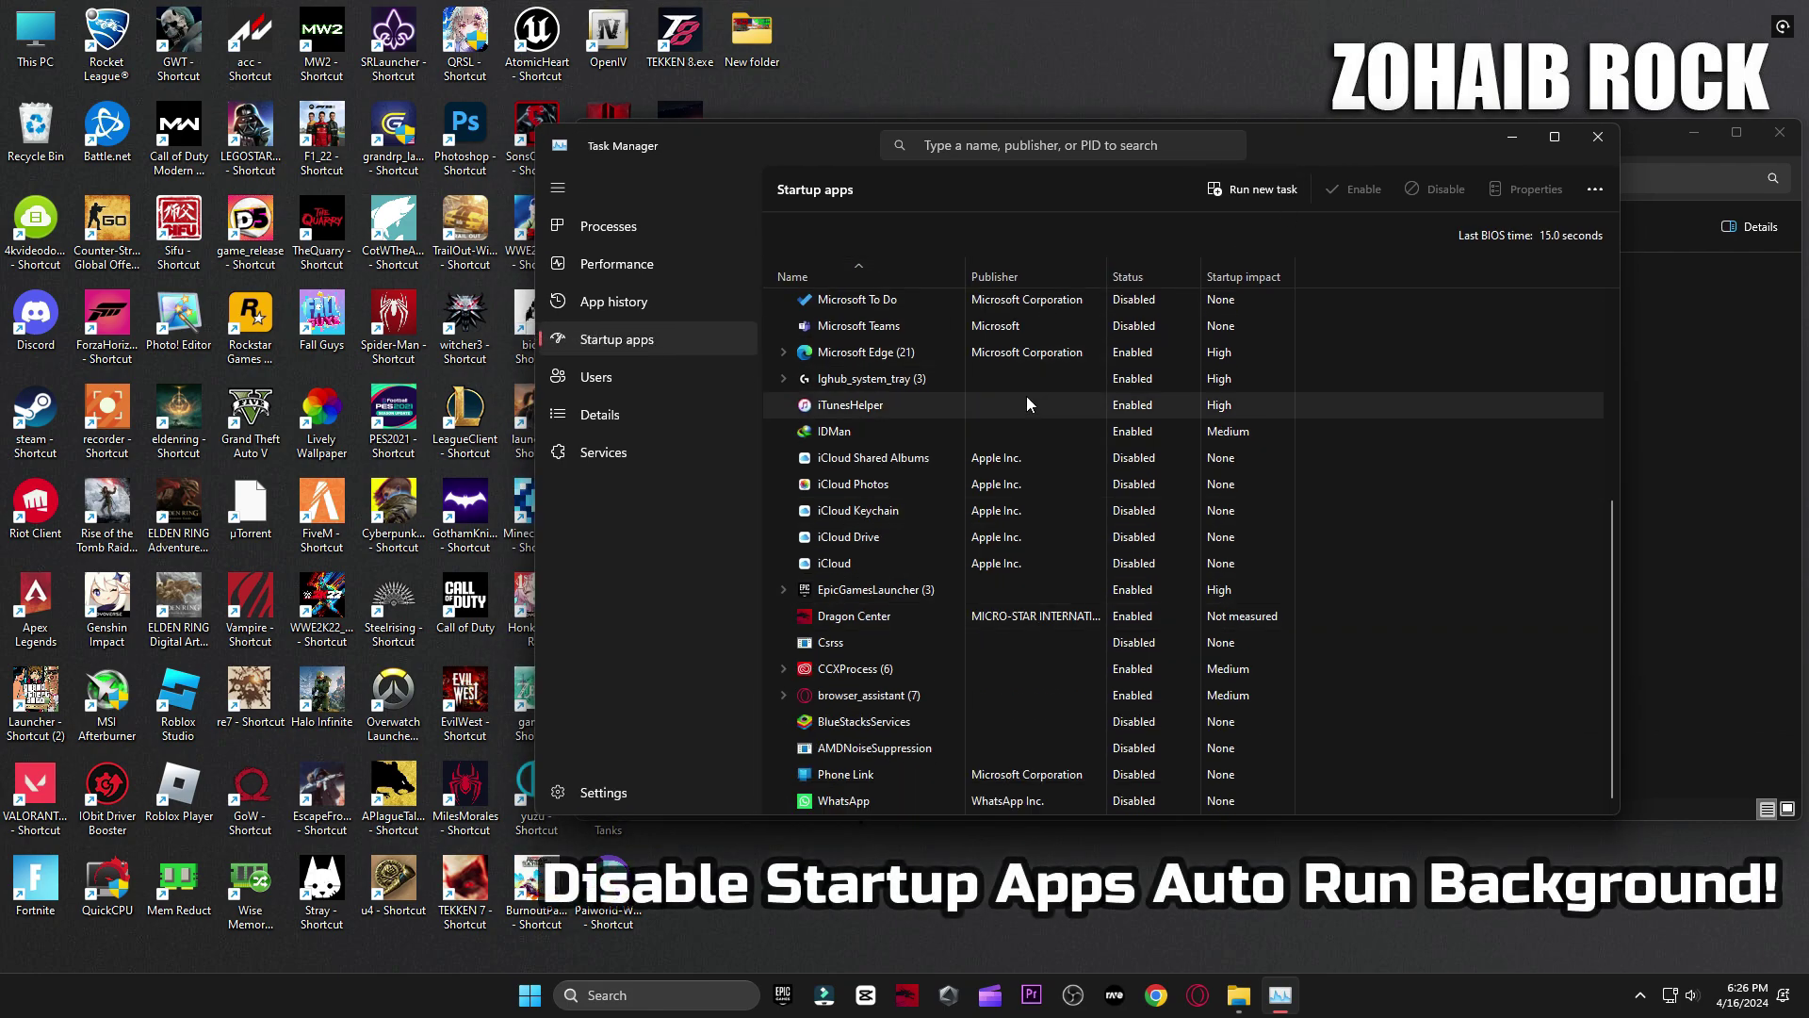
scroll(997, 722, "up", 3)
scroll(997, 721, "up", 3)
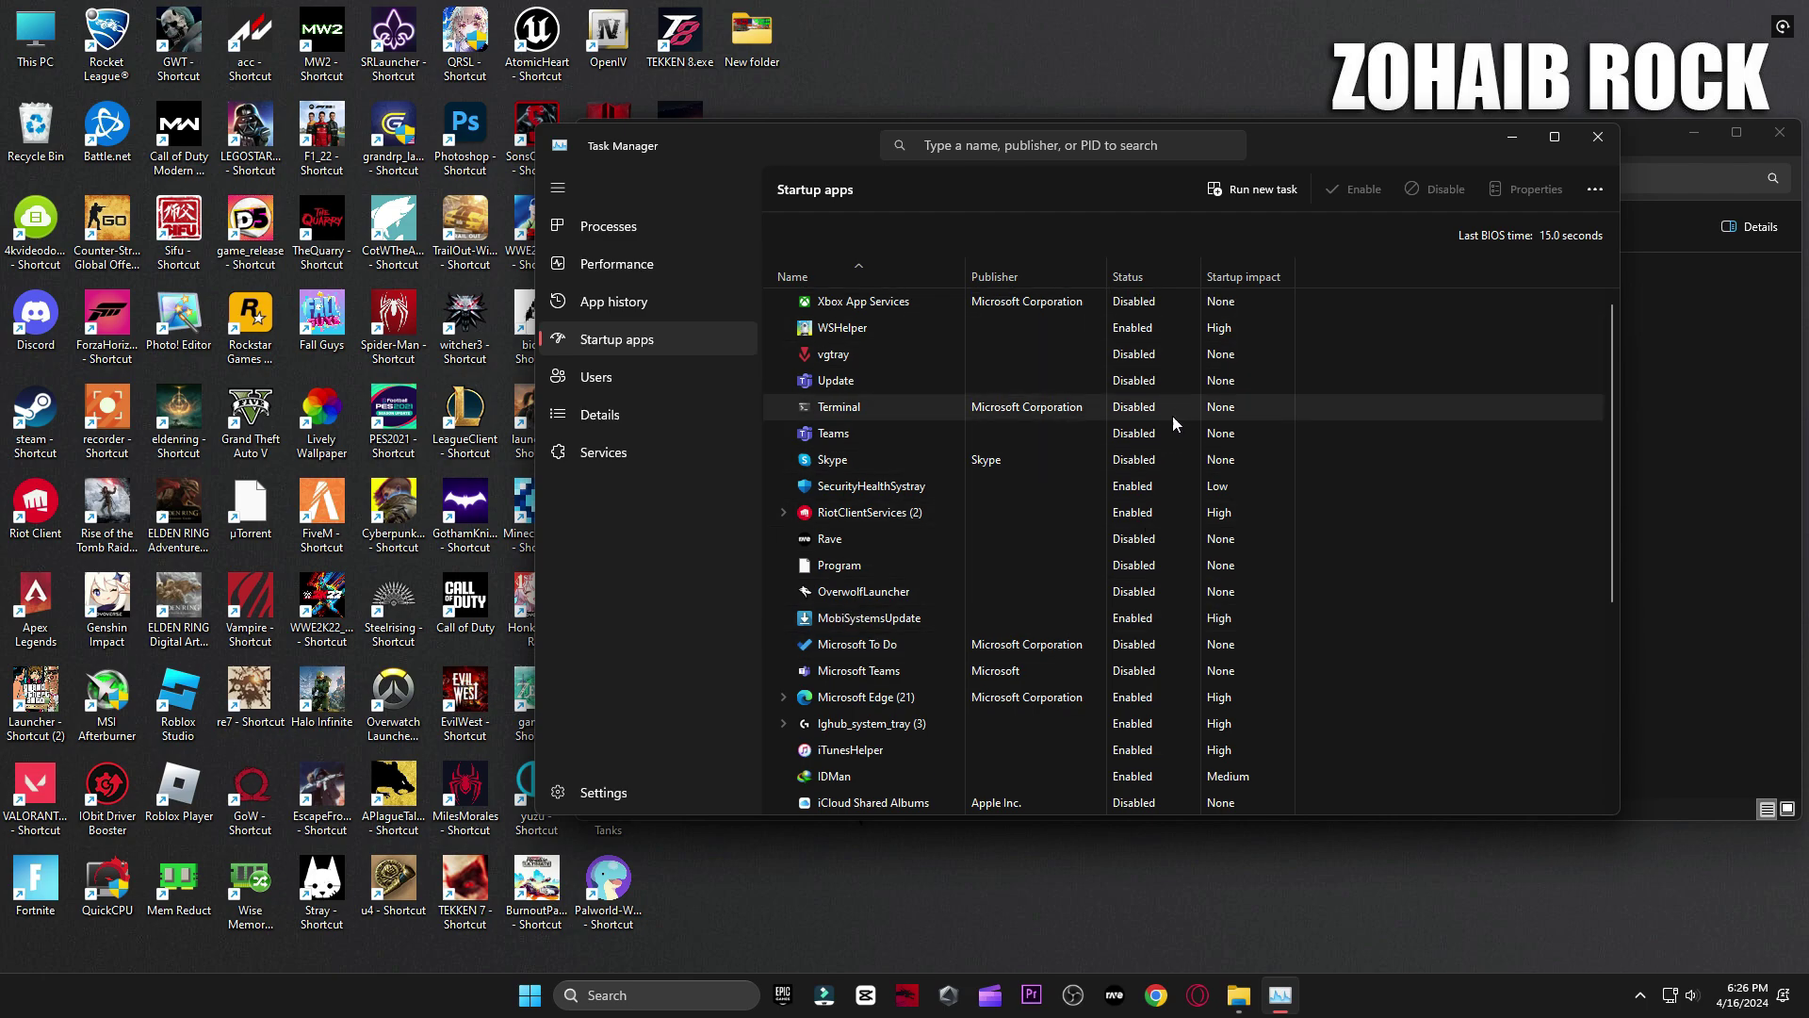
left_click(1146, 379)
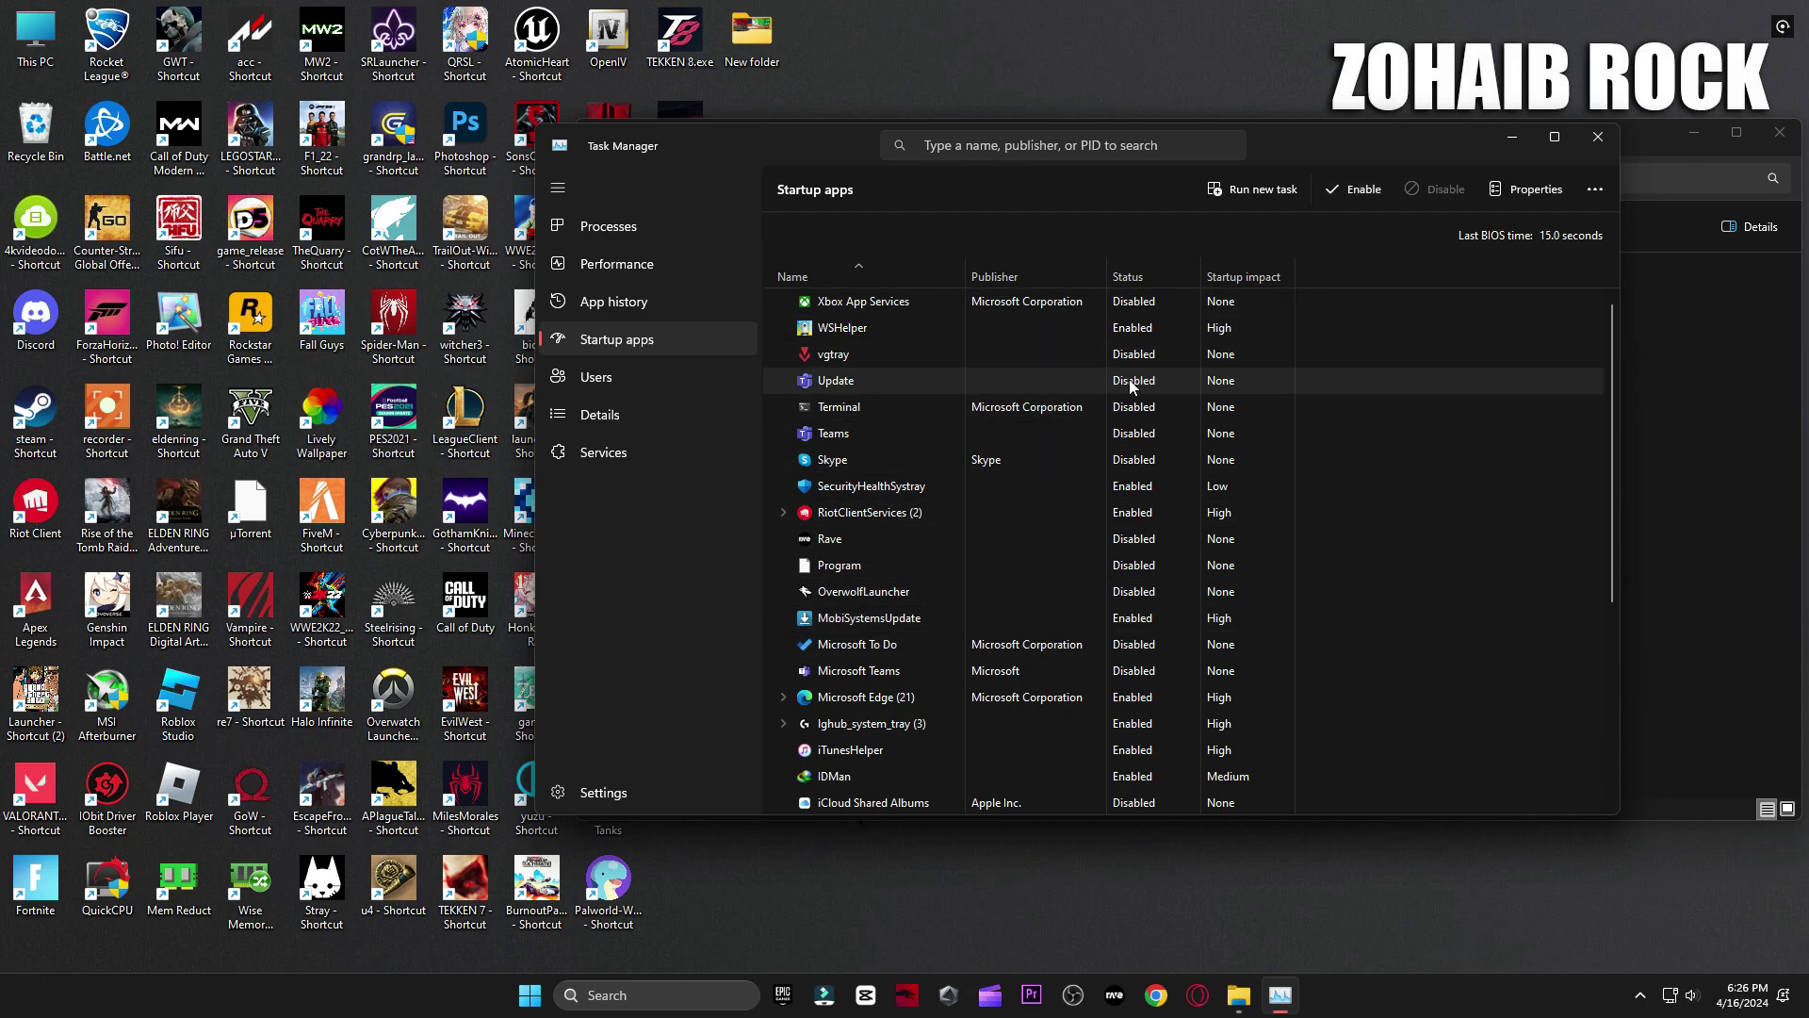
left_click(1428, 189)
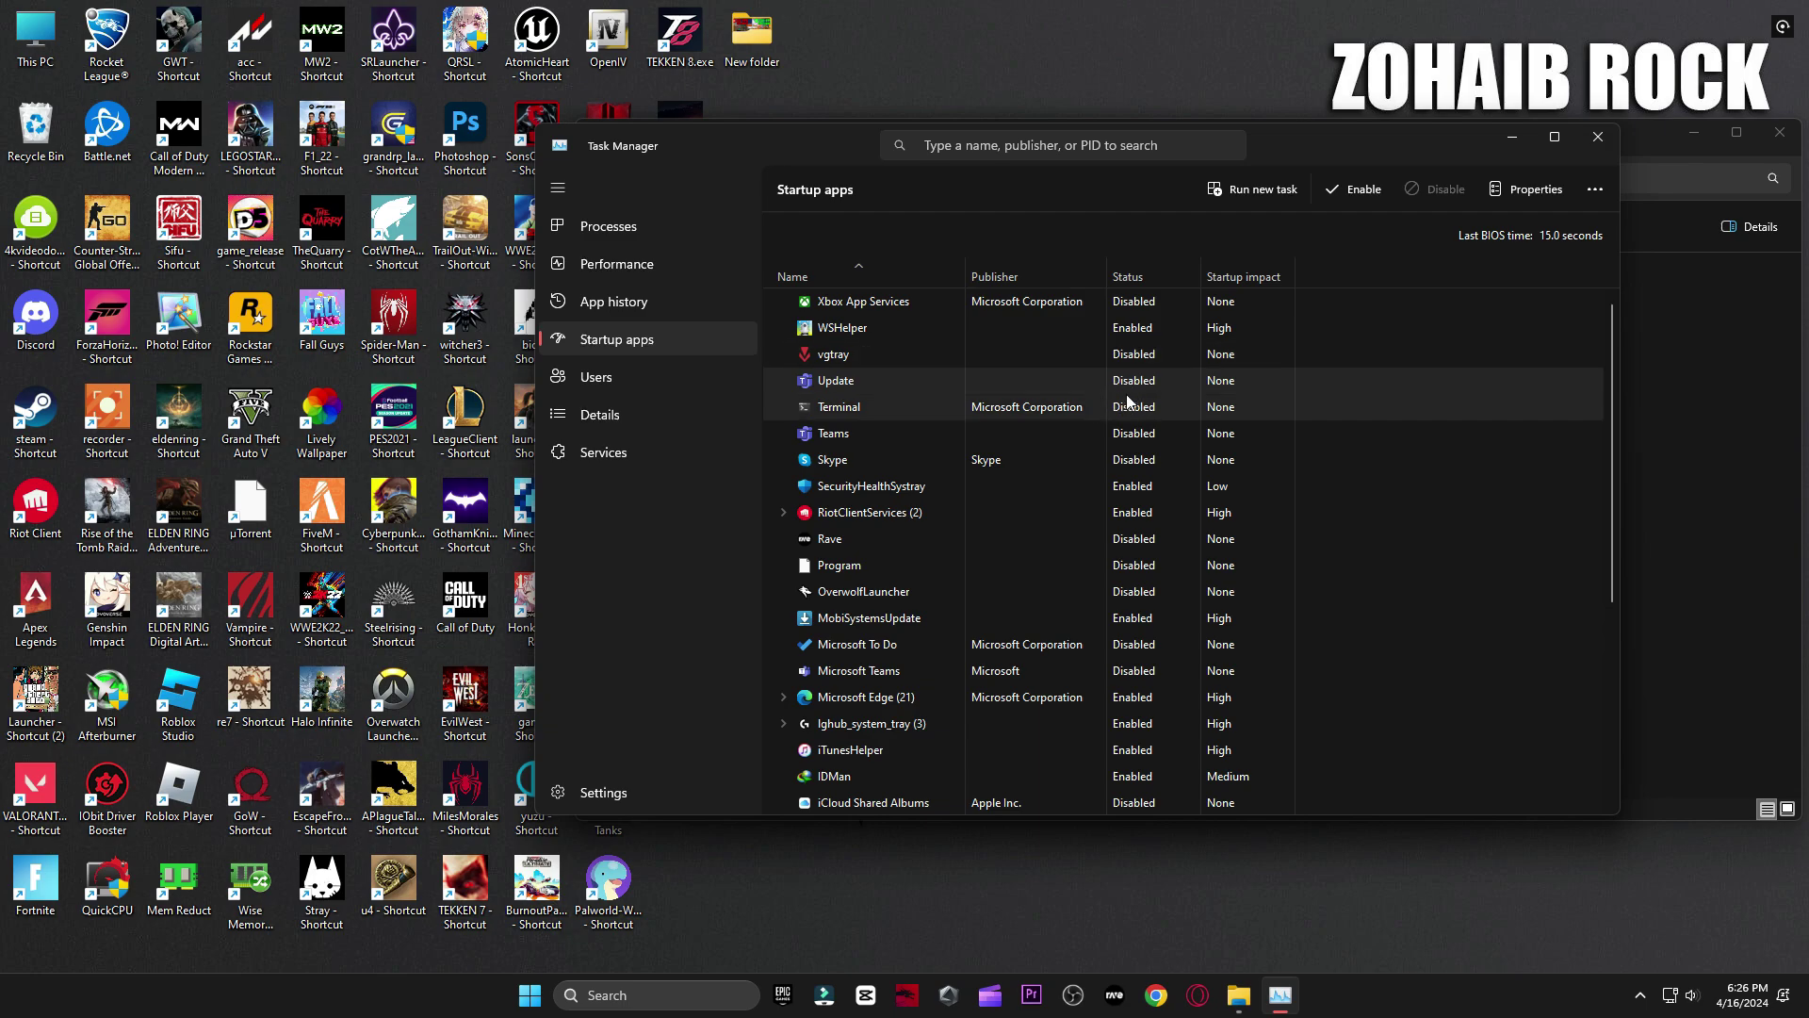
scroll(1135, 453, "down", 5)
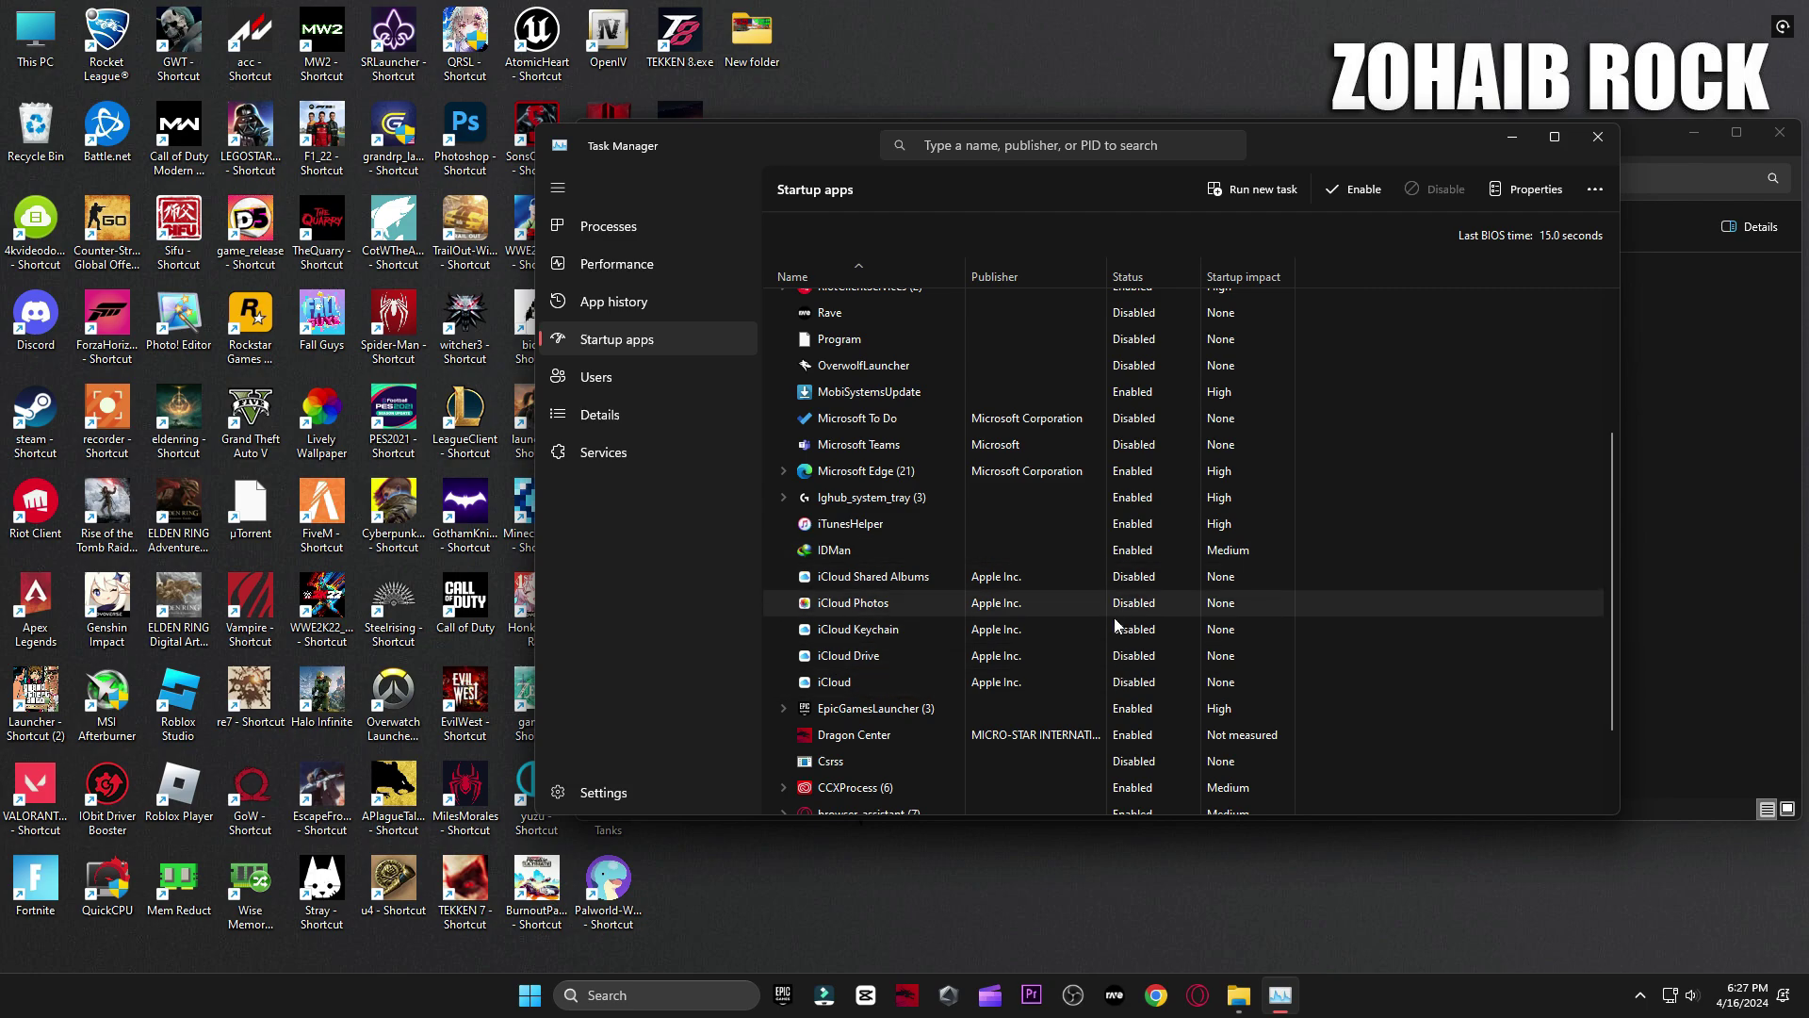
scroll(1146, 661, "down", 3)
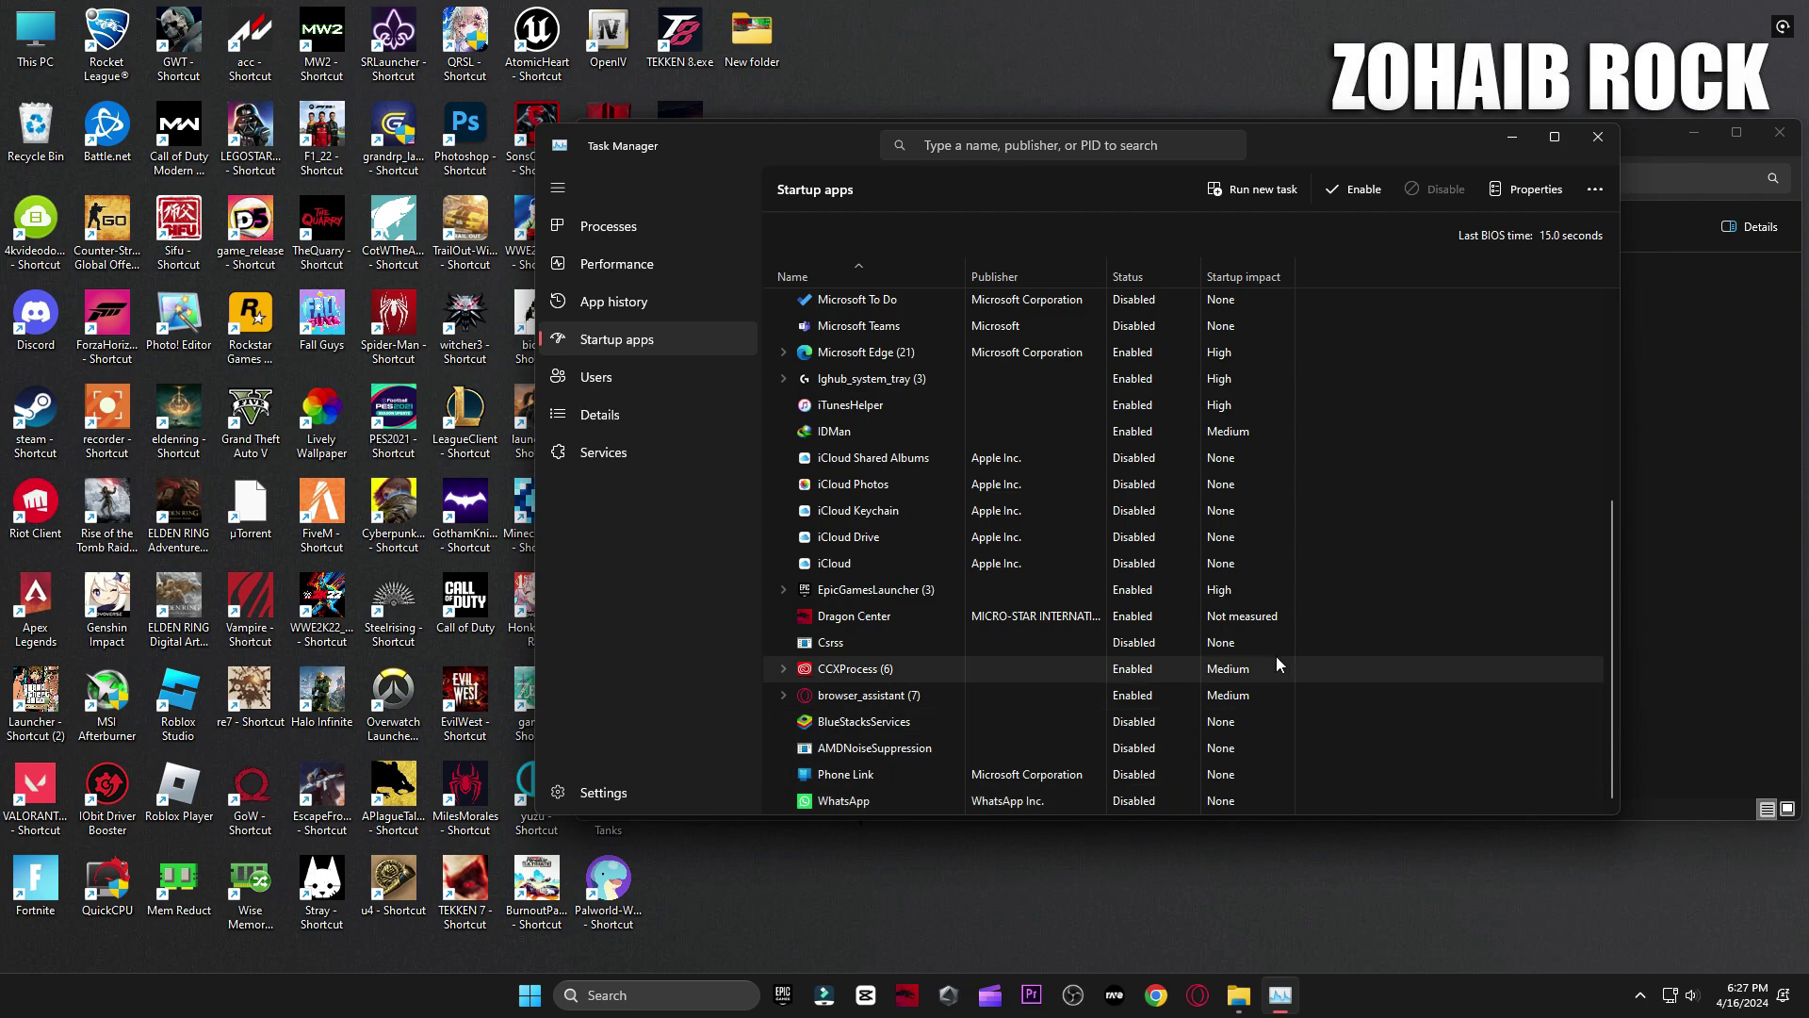
scroll(1276, 656, "up", 2)
left_click(1596, 137)
Step: Go back to the boost pack's main folder and open the 1 Windows Settings (Registry) folder
left_click(603, 179)
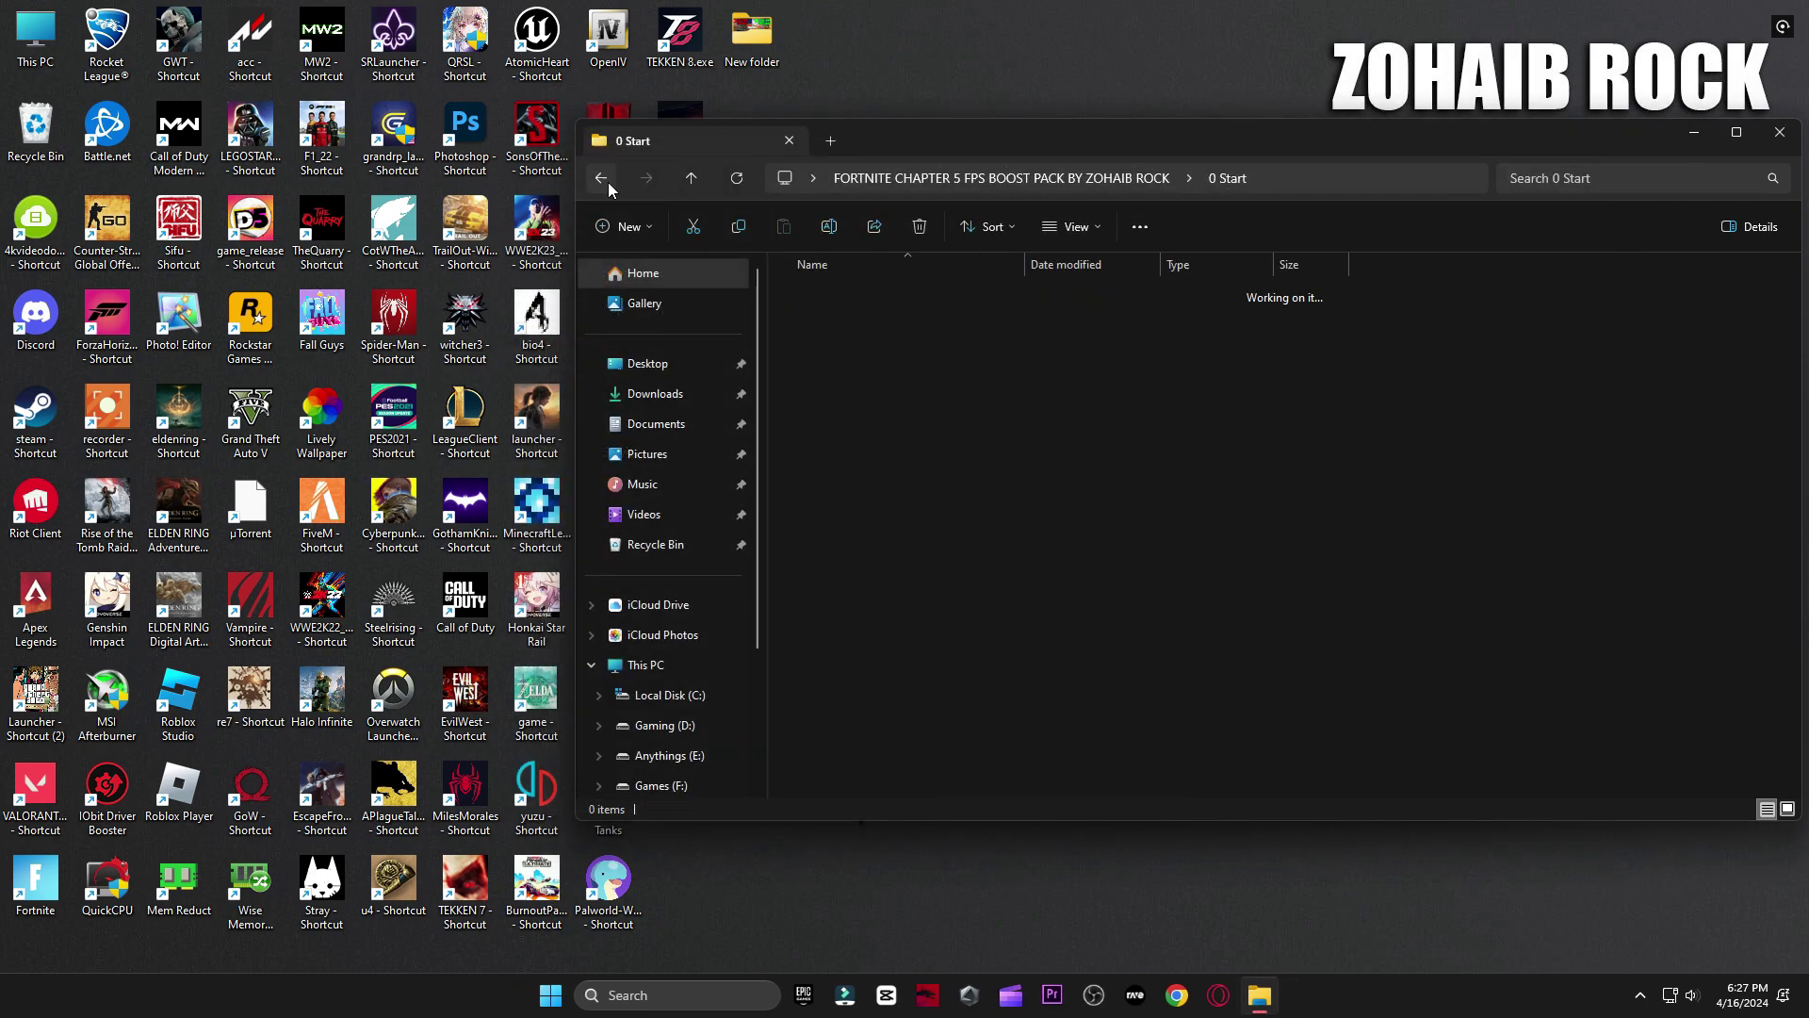
double_click(845, 322)
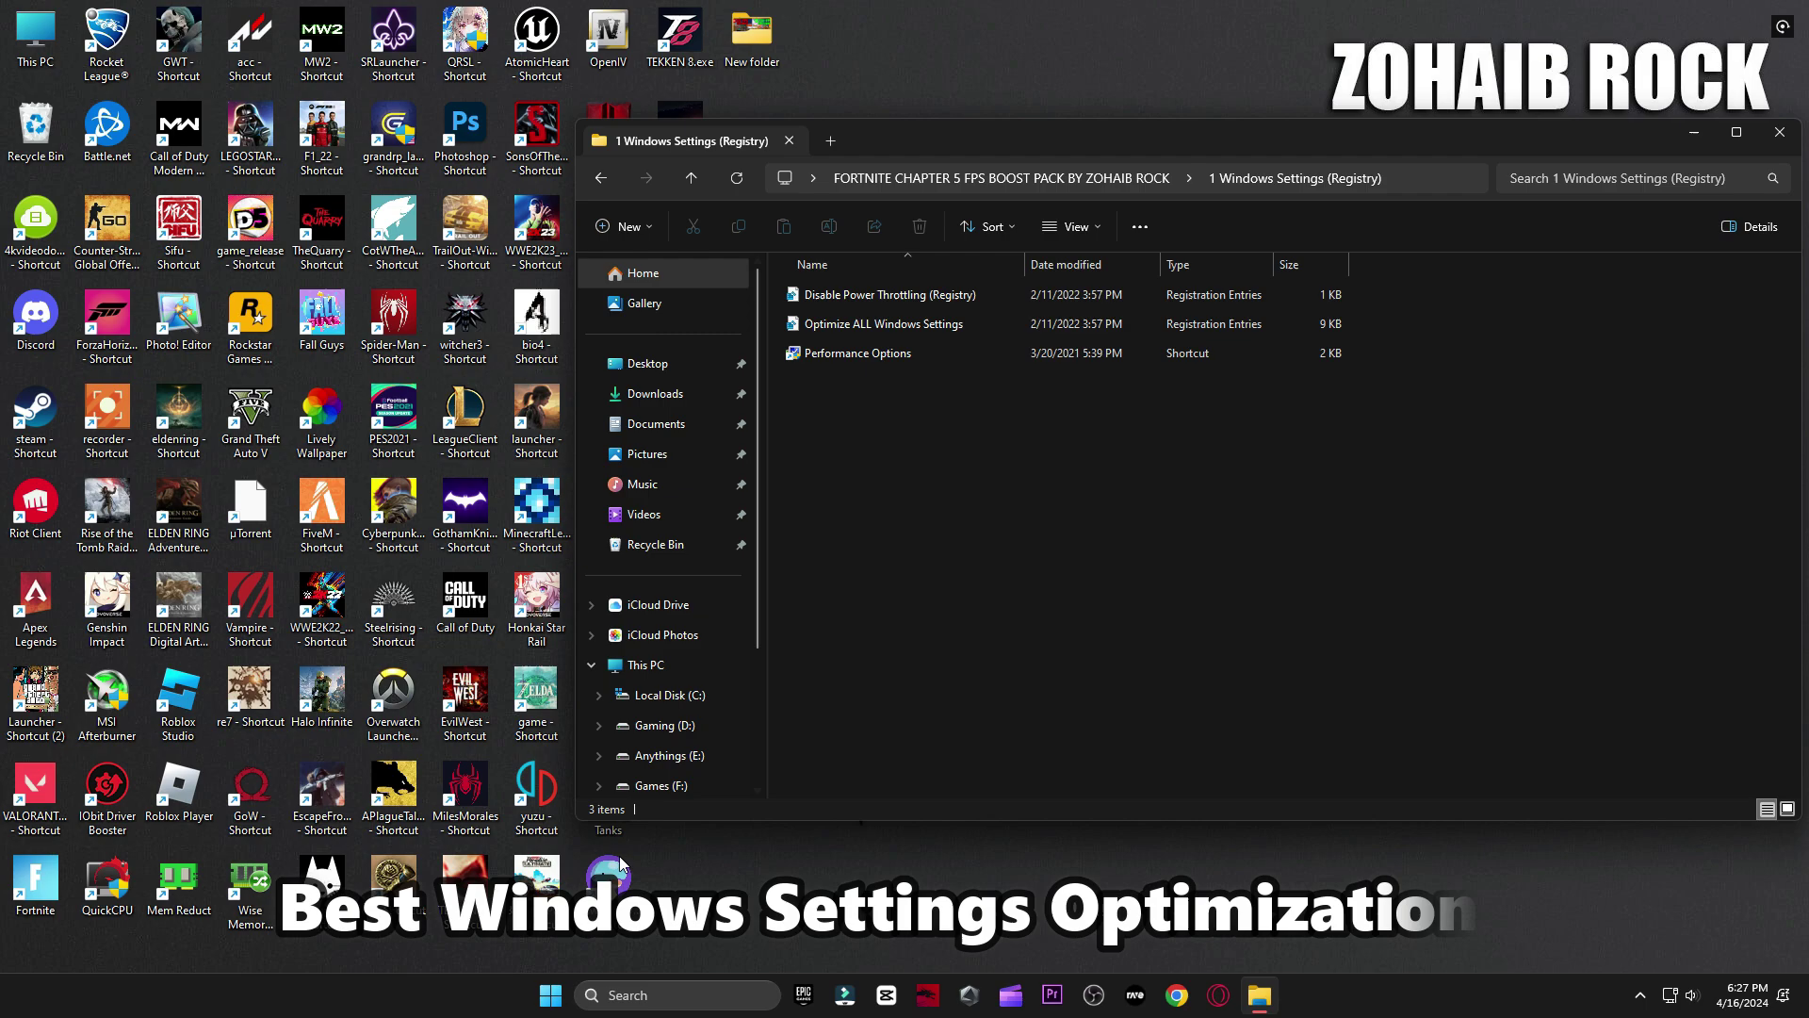
Step: Open Windows Settings and look through the categories on the System page
left_click(550, 995)
left_click(856, 603)
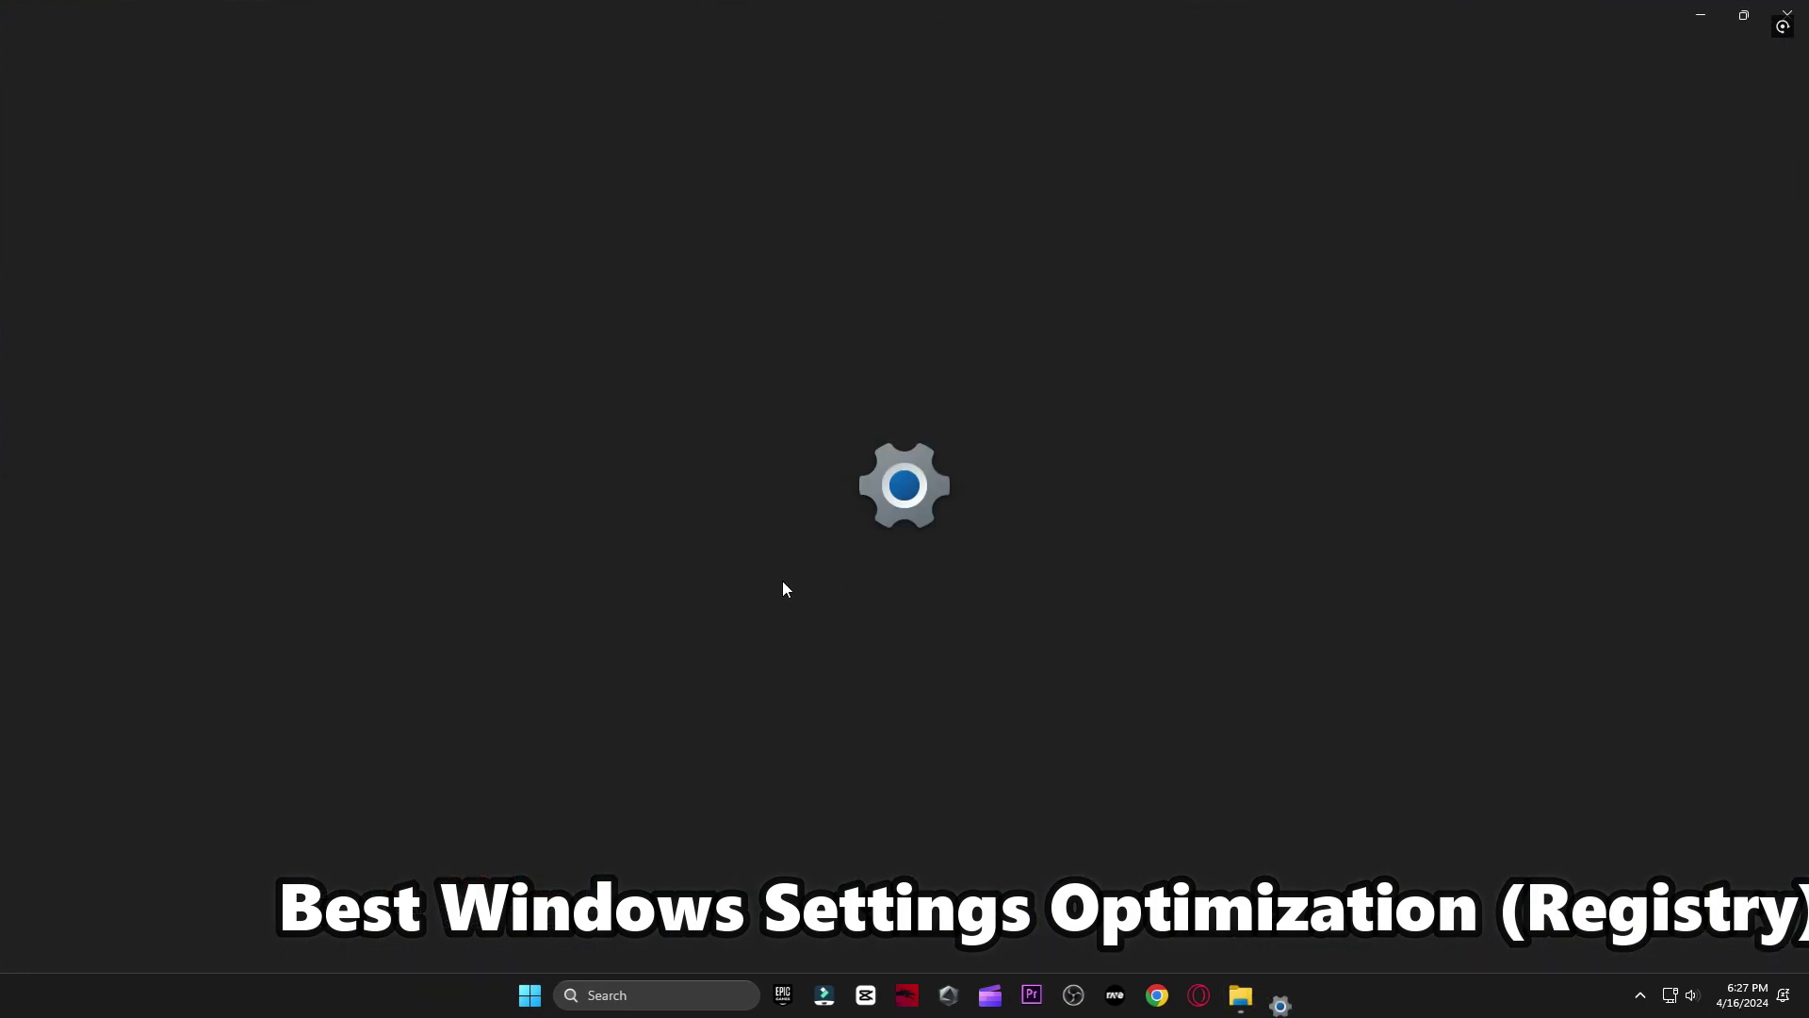
left_click(70, 242)
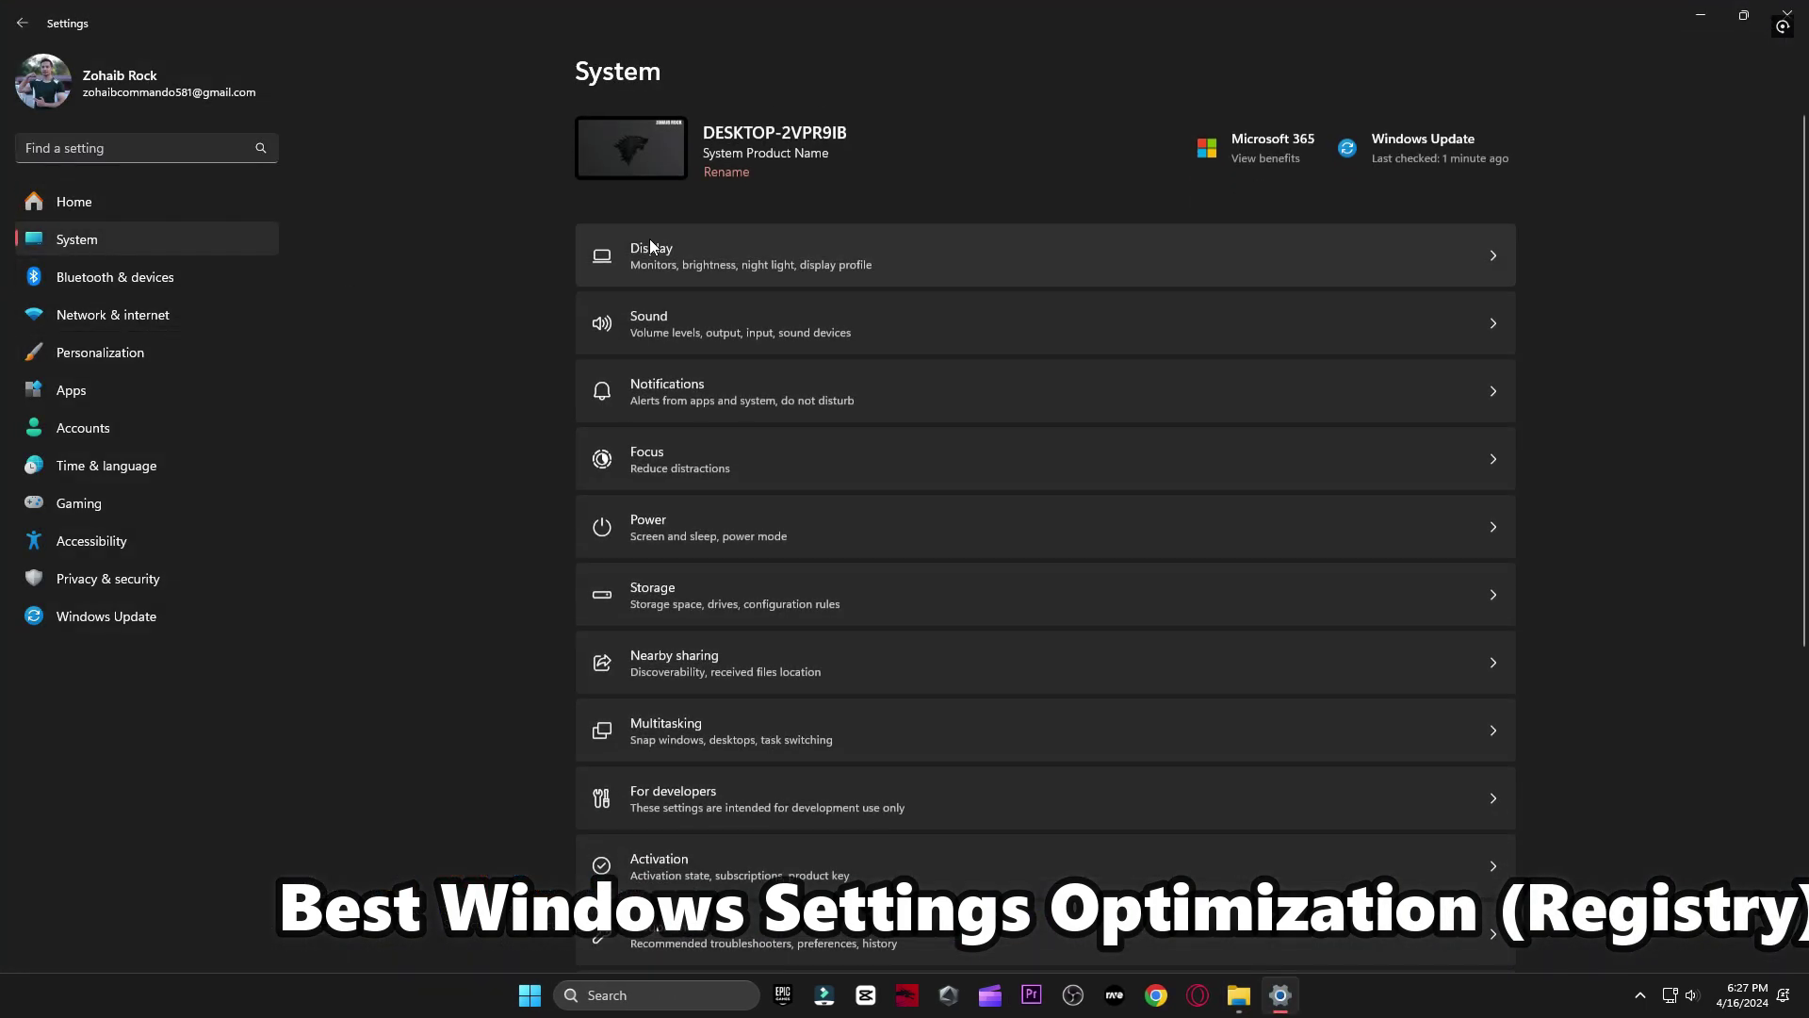
scroll(1066, 529, "down", 5)
scroll(1169, 268, "down", 2)
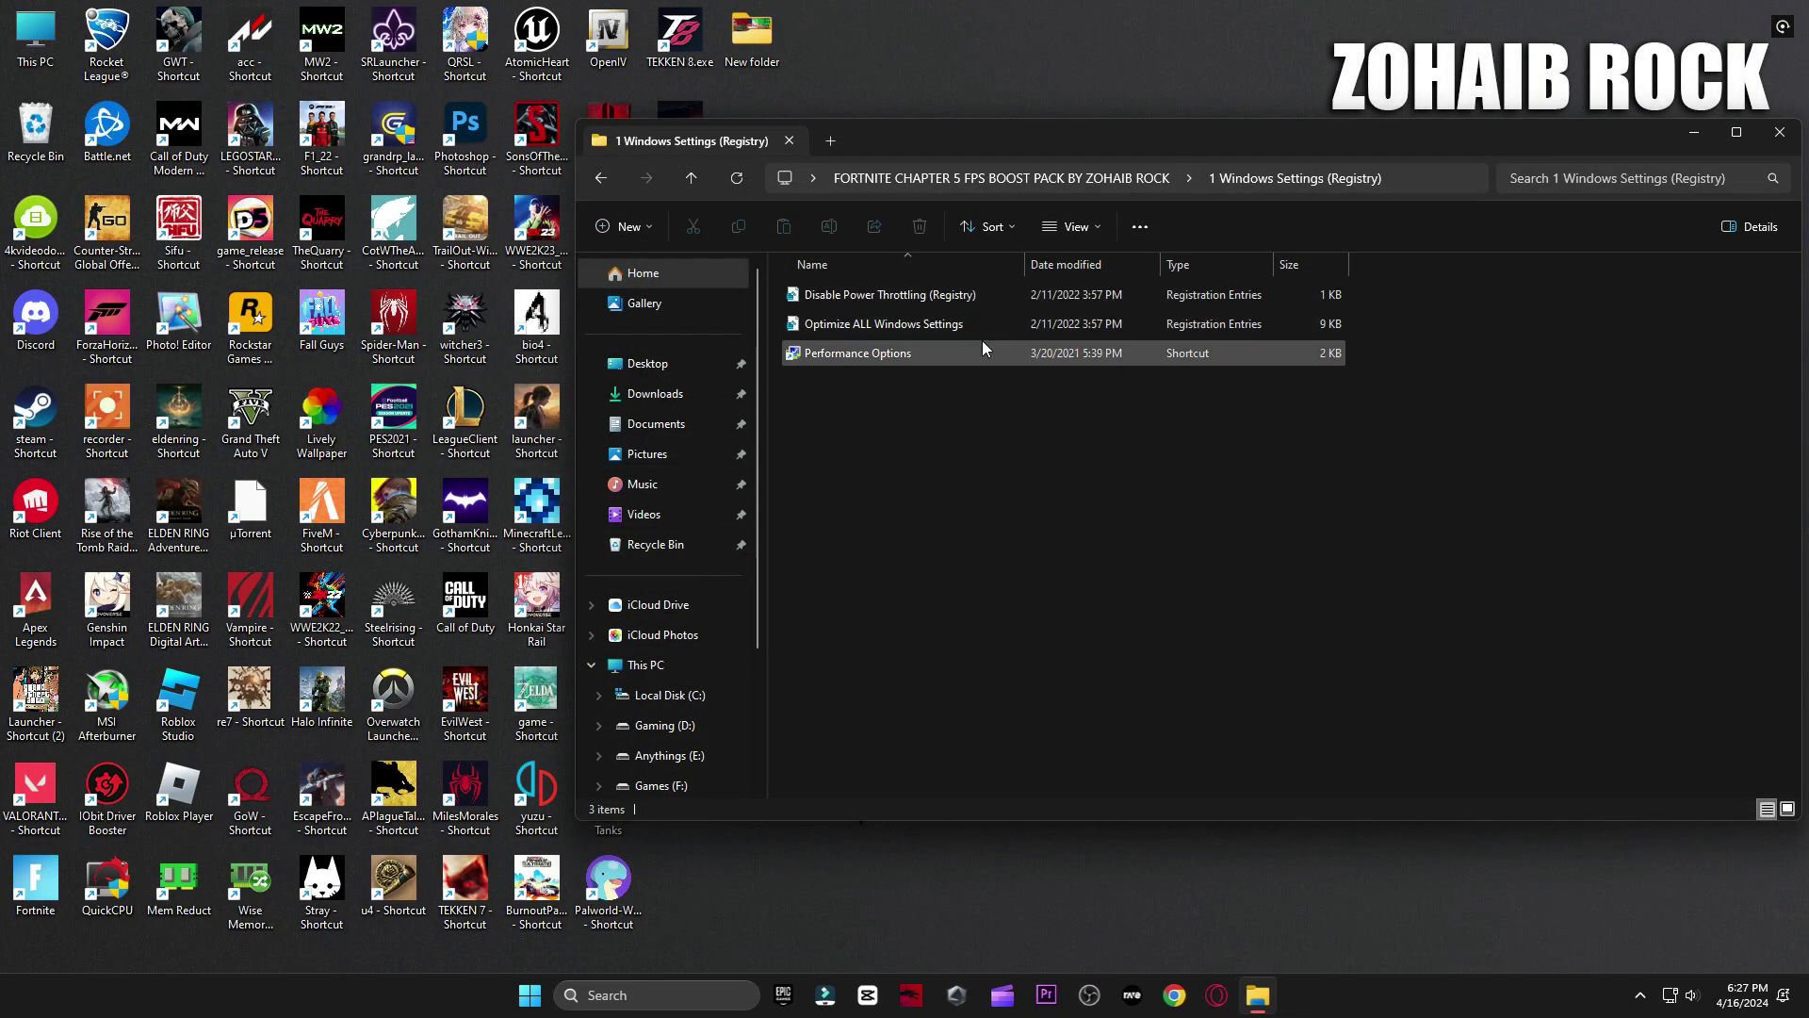
Step: Merge the Optimize ALL Windows Settings and Disable Power Throttling (Registry) files into the registry, confirming each prompt
double_click(899, 325)
left_click(1068, 529)
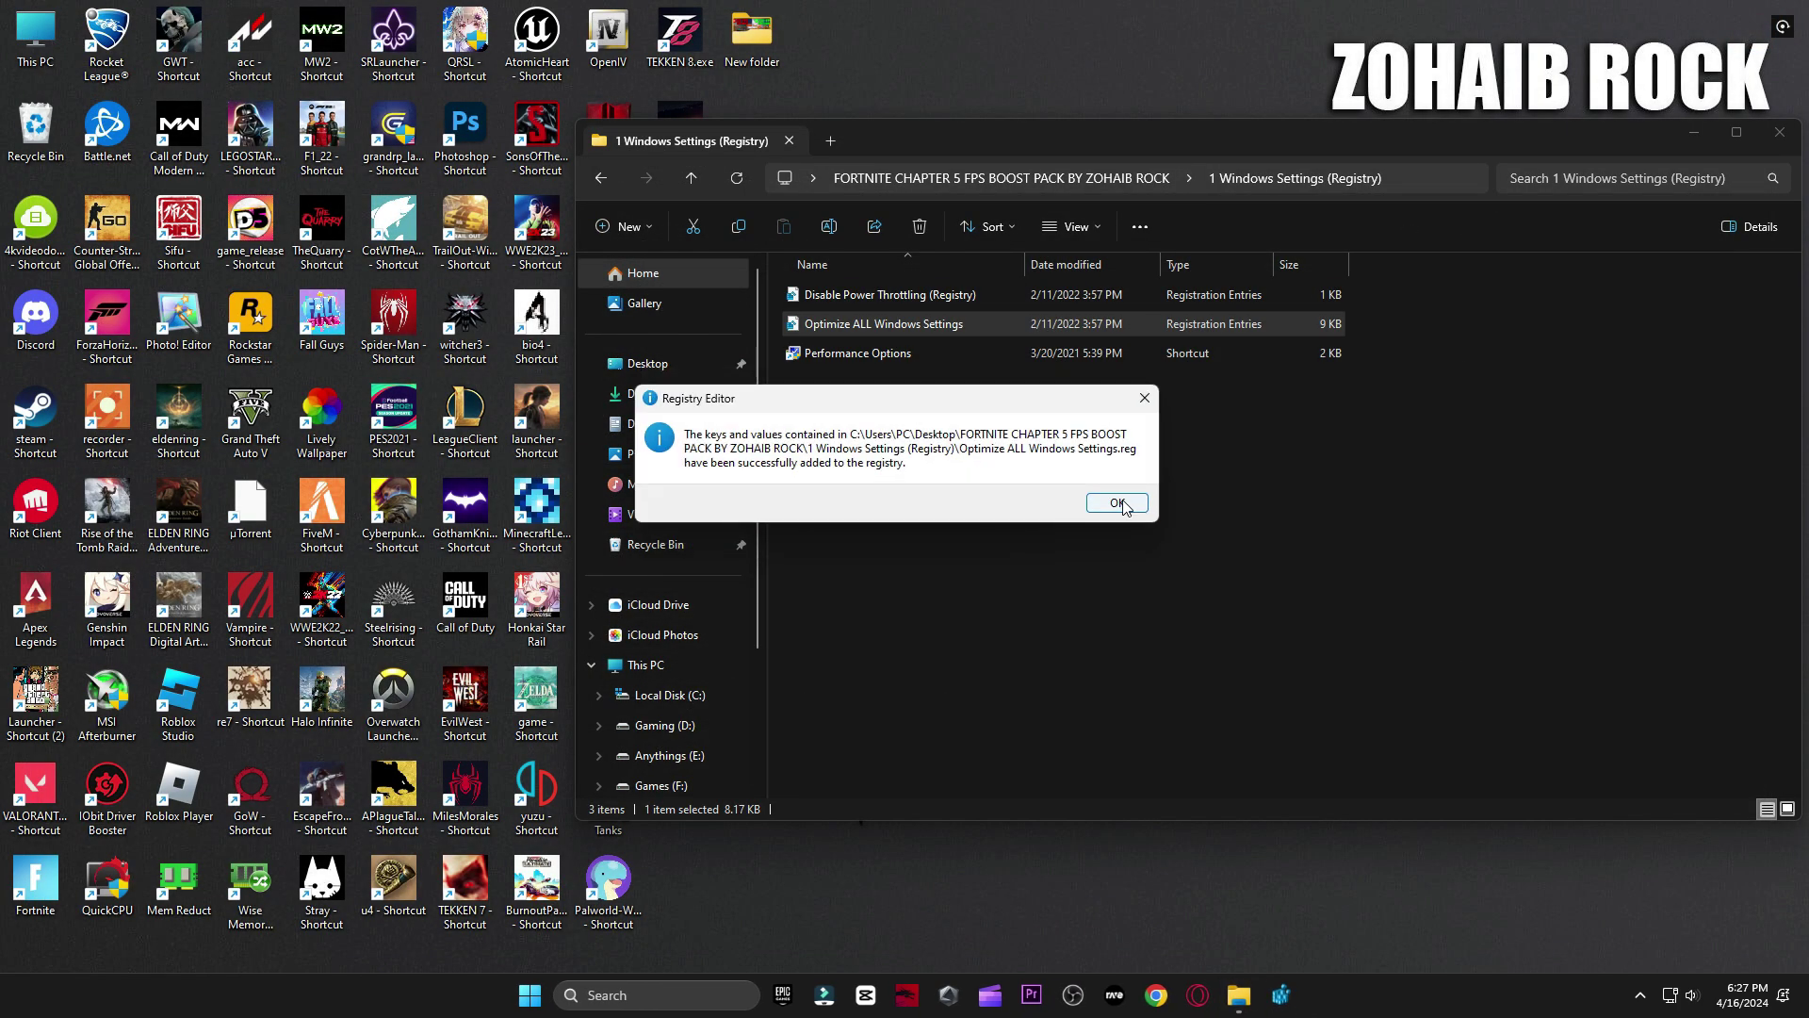
left_click(1110, 500)
double_click(900, 297)
left_click(1050, 523)
left_click(1107, 499)
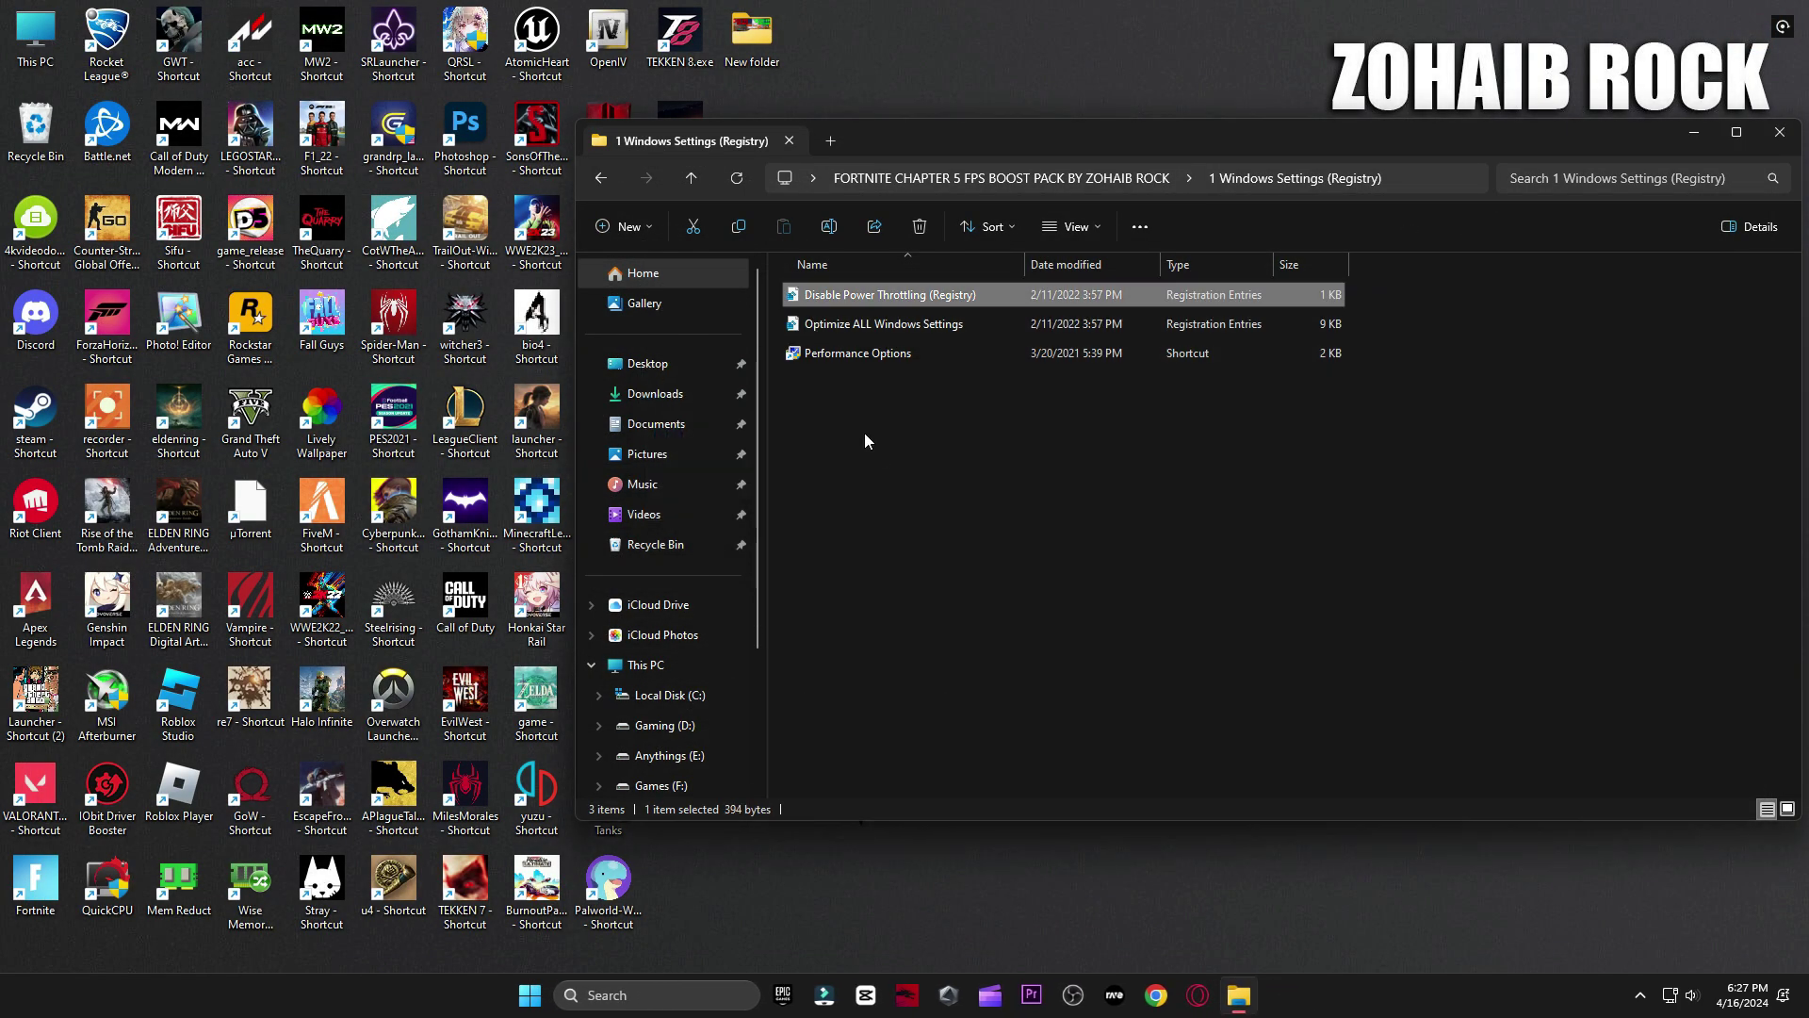
Step: Open the Performance Options shortcut and accept the visual effects setting "Let Windows choose what's best for my computer"
double_click(852, 360)
left_click_drag(390, 110, 967, 135)
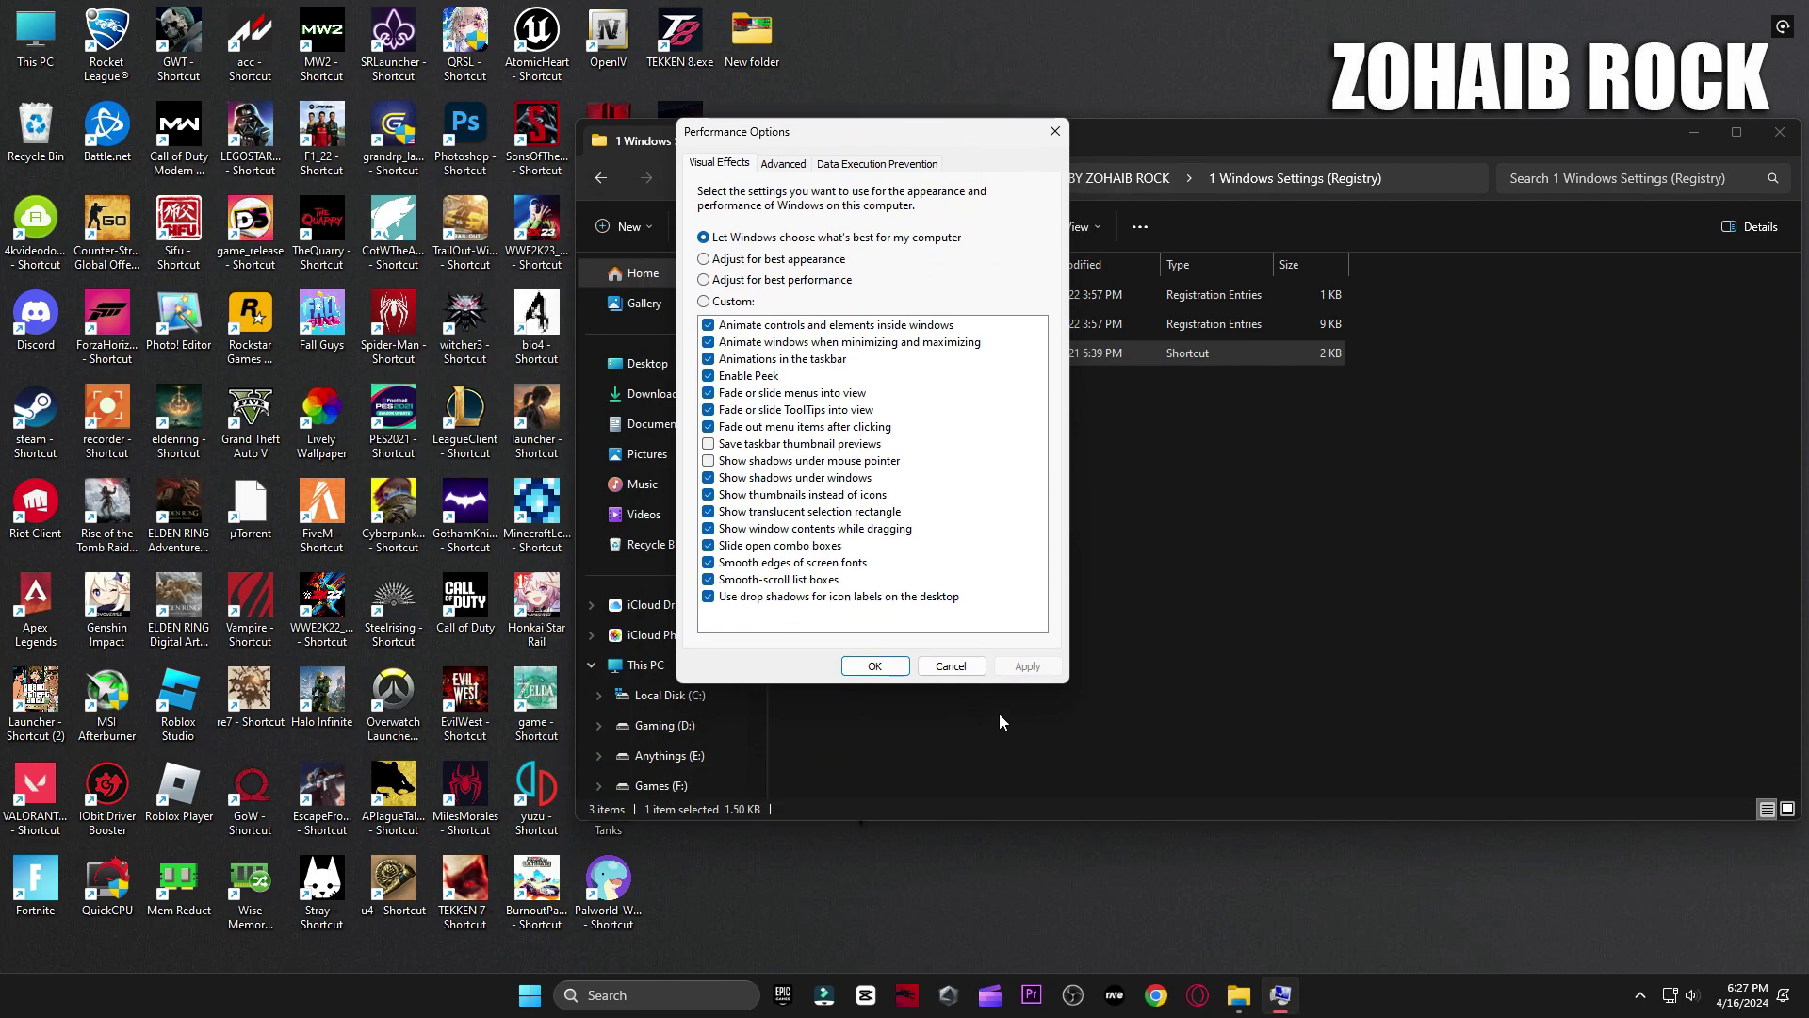
left_click(874, 666)
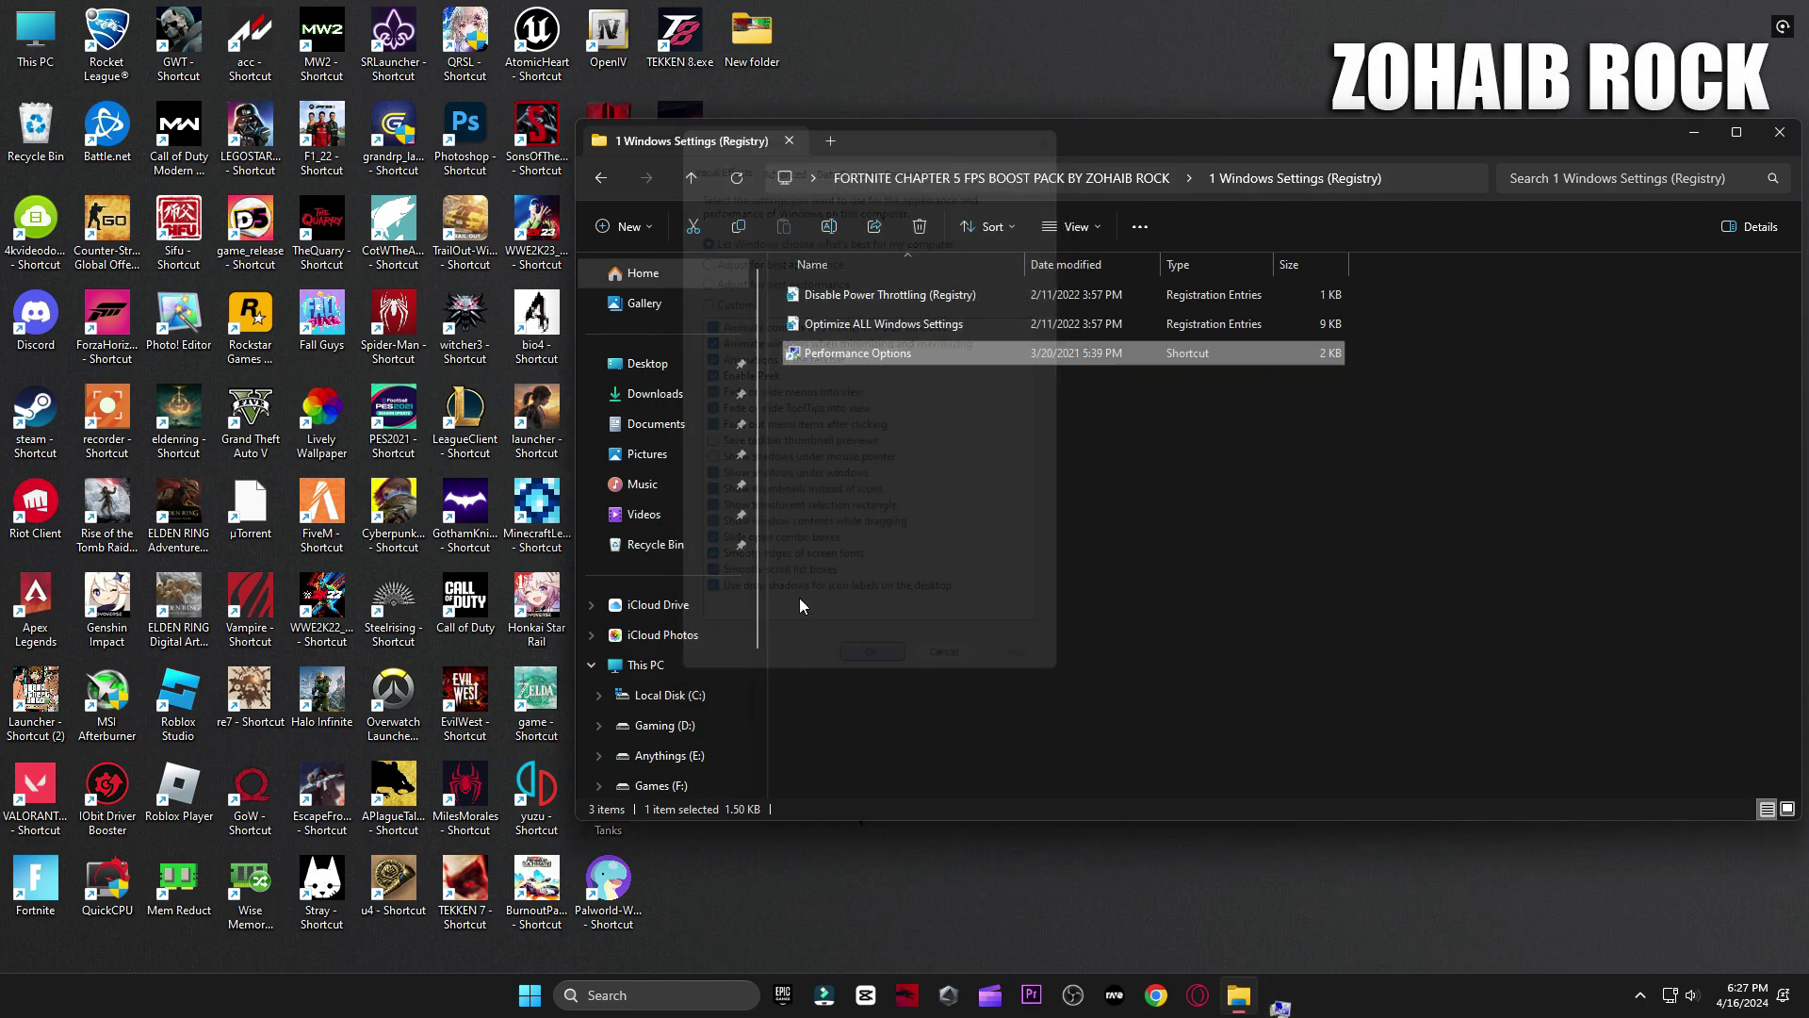
Step: Open the pack's 2 Cleanup folder and run Delete Prefetch Files, Delete Temporary Files and Delete Windows Update Cache
left_click(600, 178)
left_click(851, 356)
double_click(851, 355)
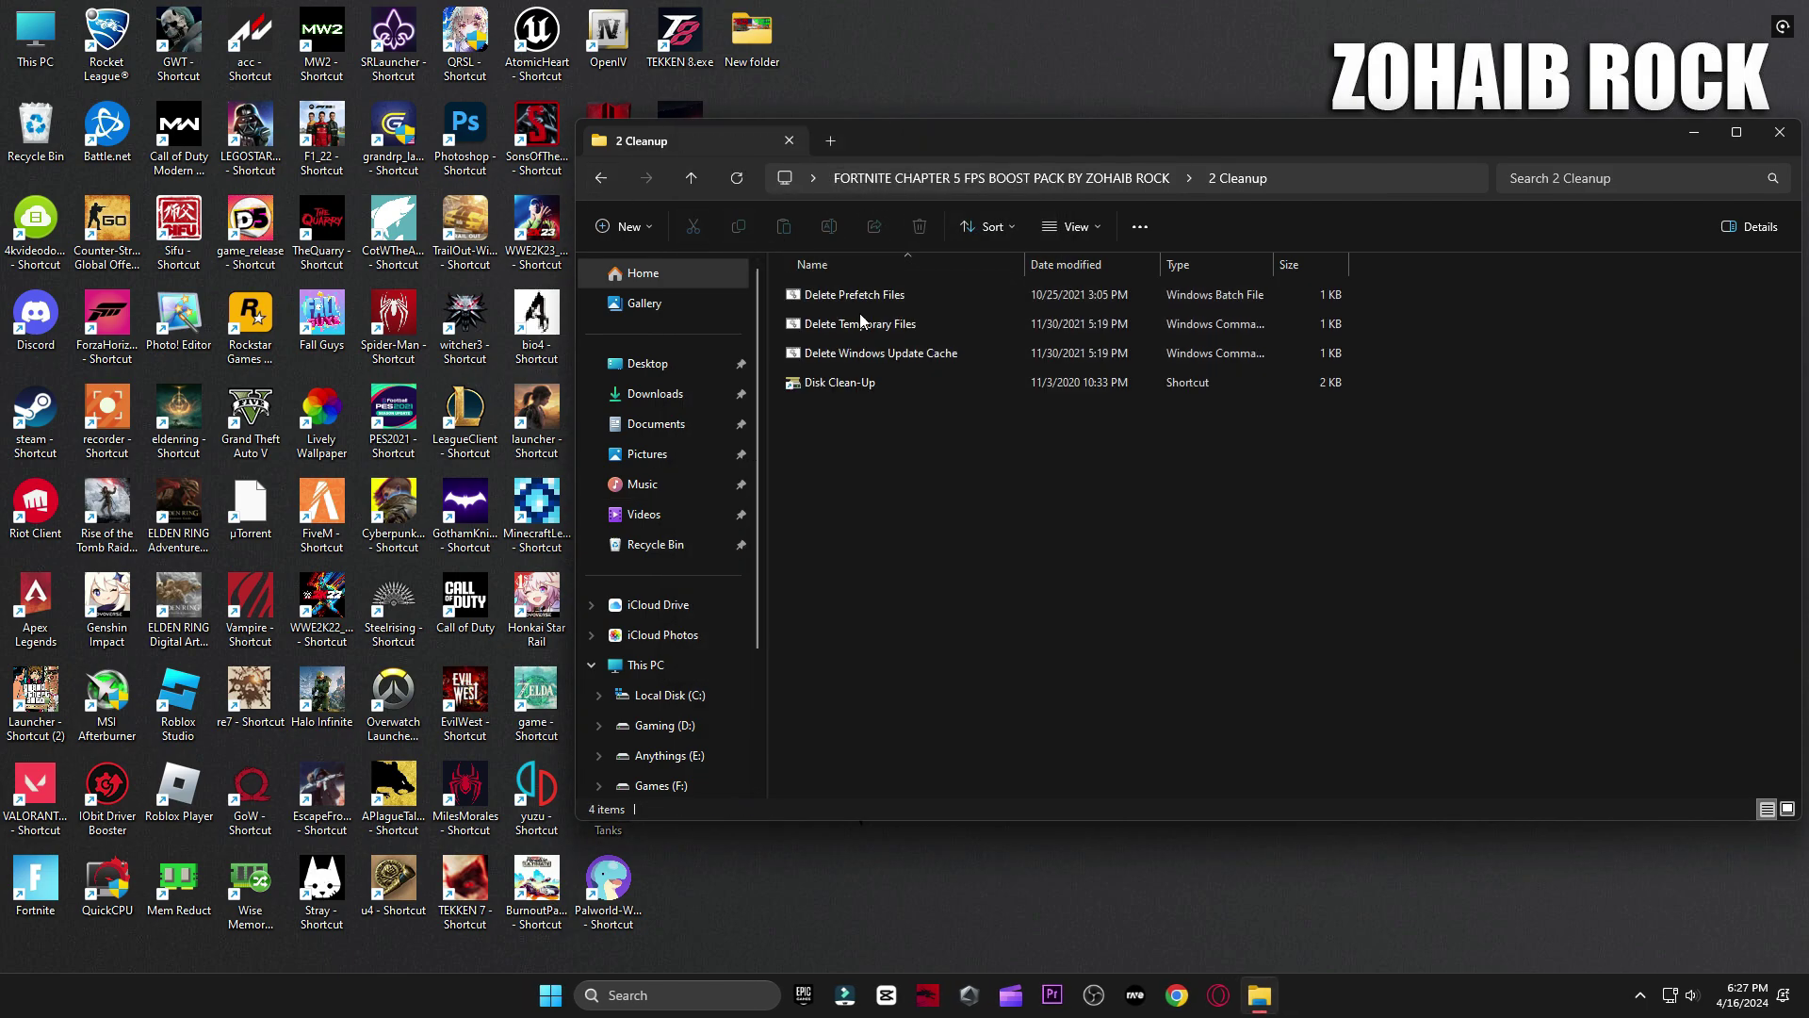
left_click(853, 299)
double_click(860, 328)
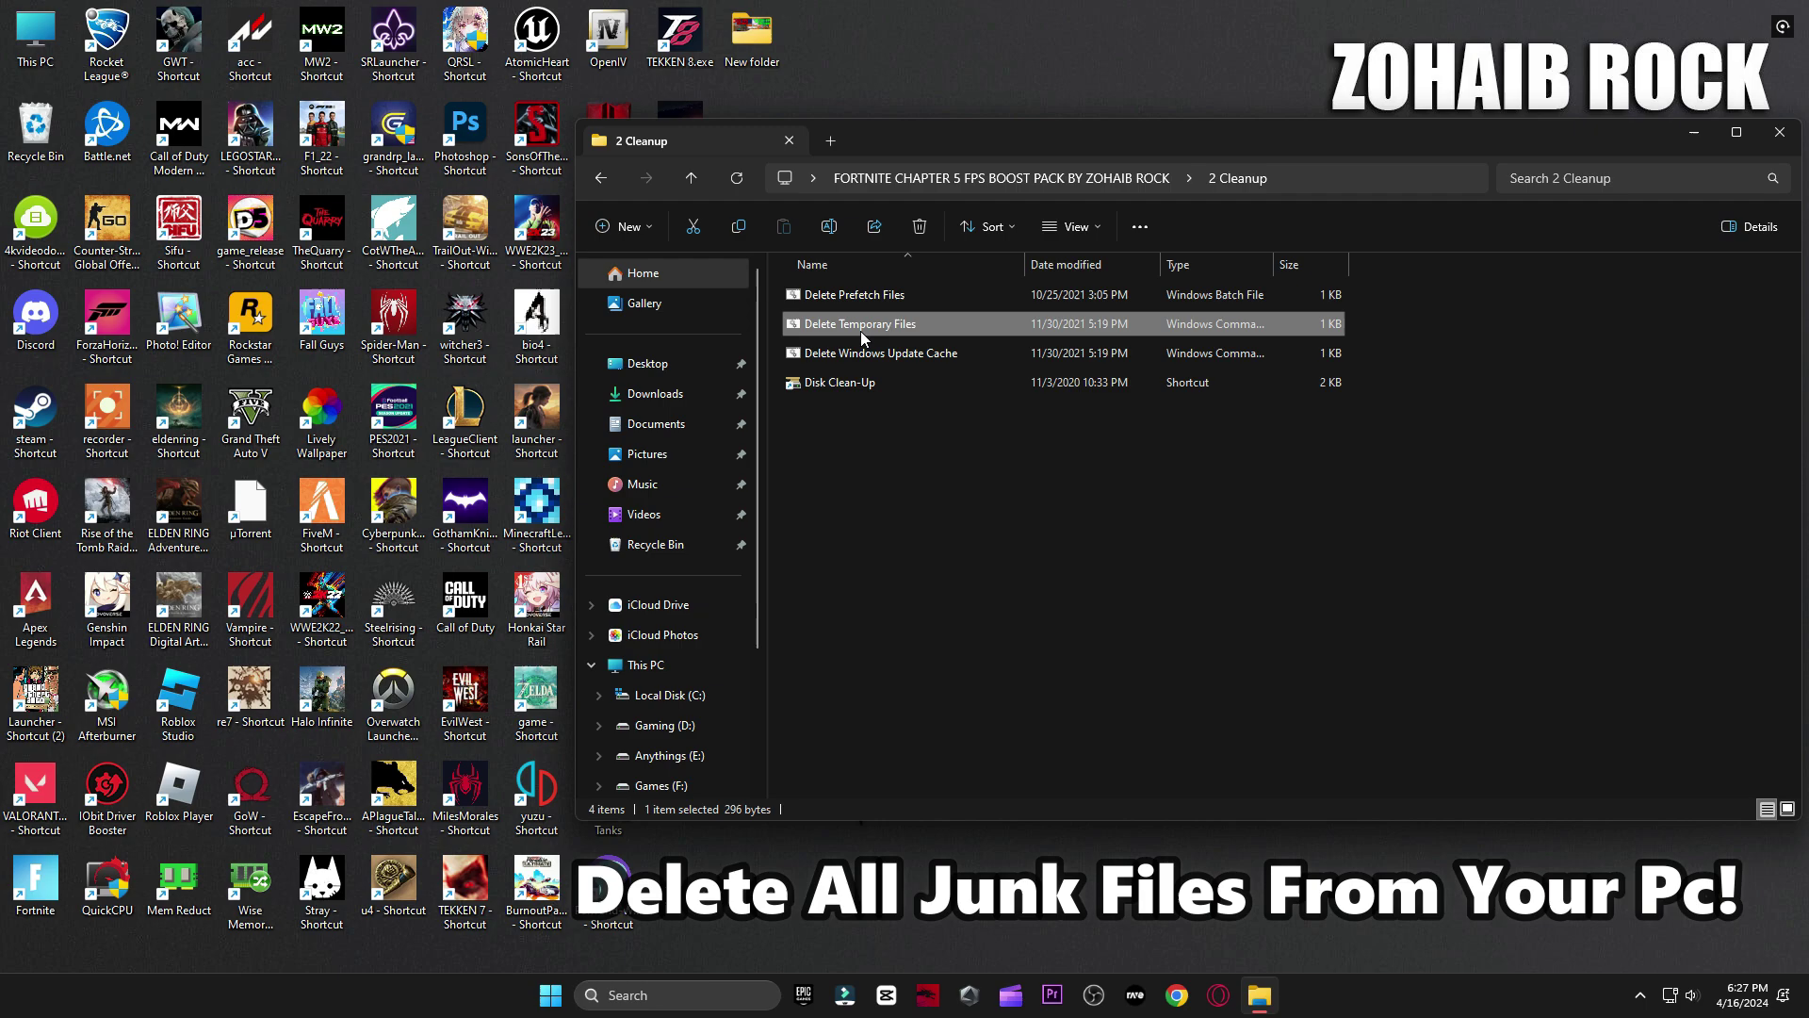
key("Return")
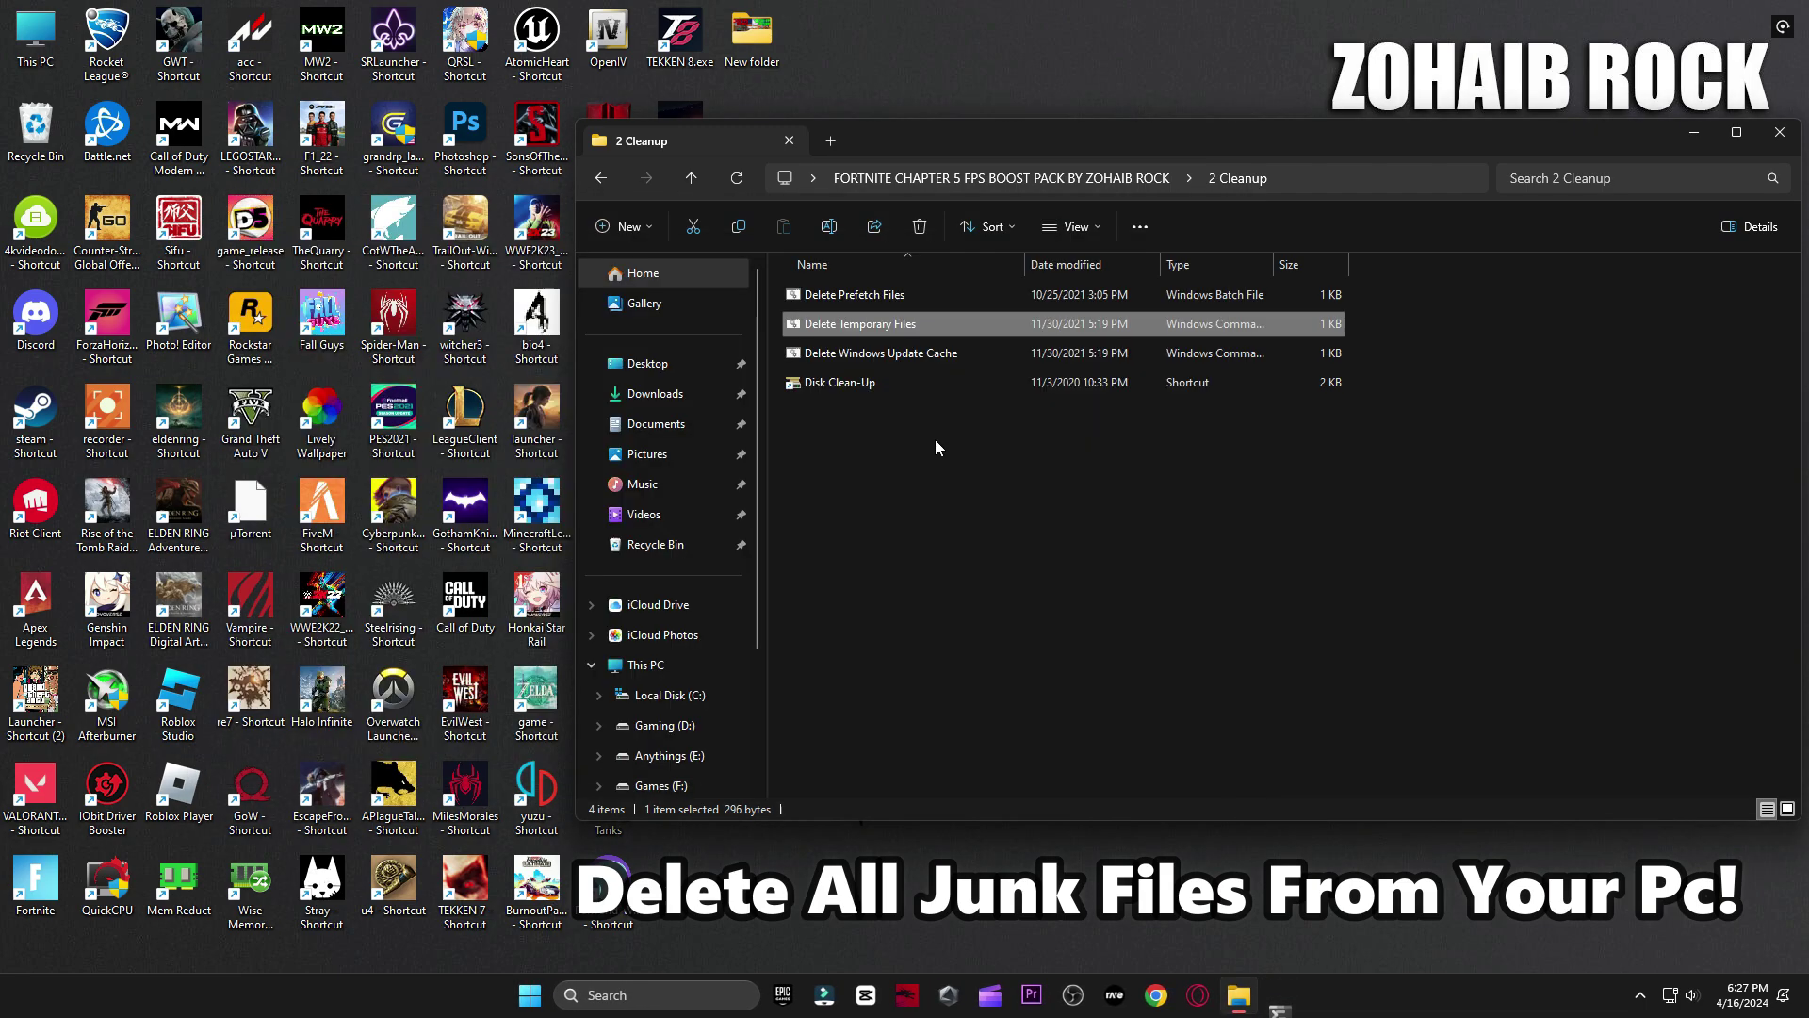
double_click(895, 353)
key("Return")
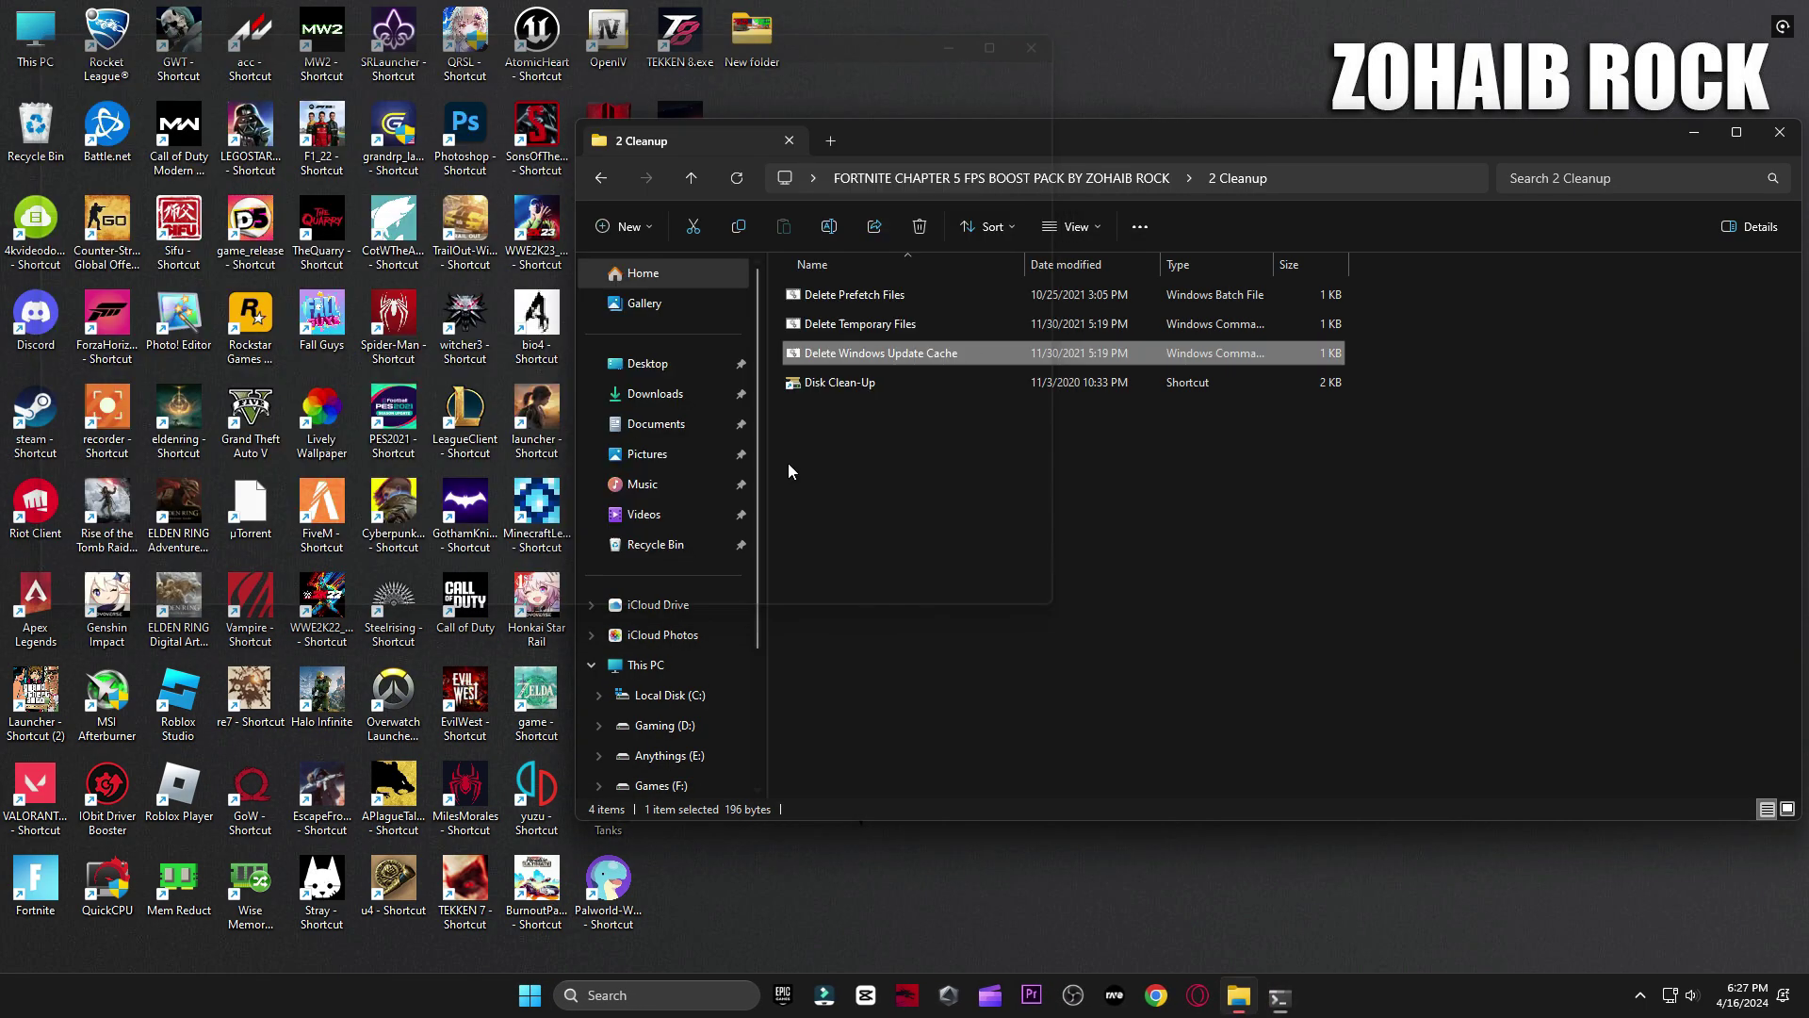
Step: Run Disk Clean-Up on drive C: with all file categories ticked, from Downloaded Program Files to Thumbnails, and confirm the deletion
double_click(828, 384)
left_click_drag(1750, 149, 1536, 241)
left_click(1632, 243)
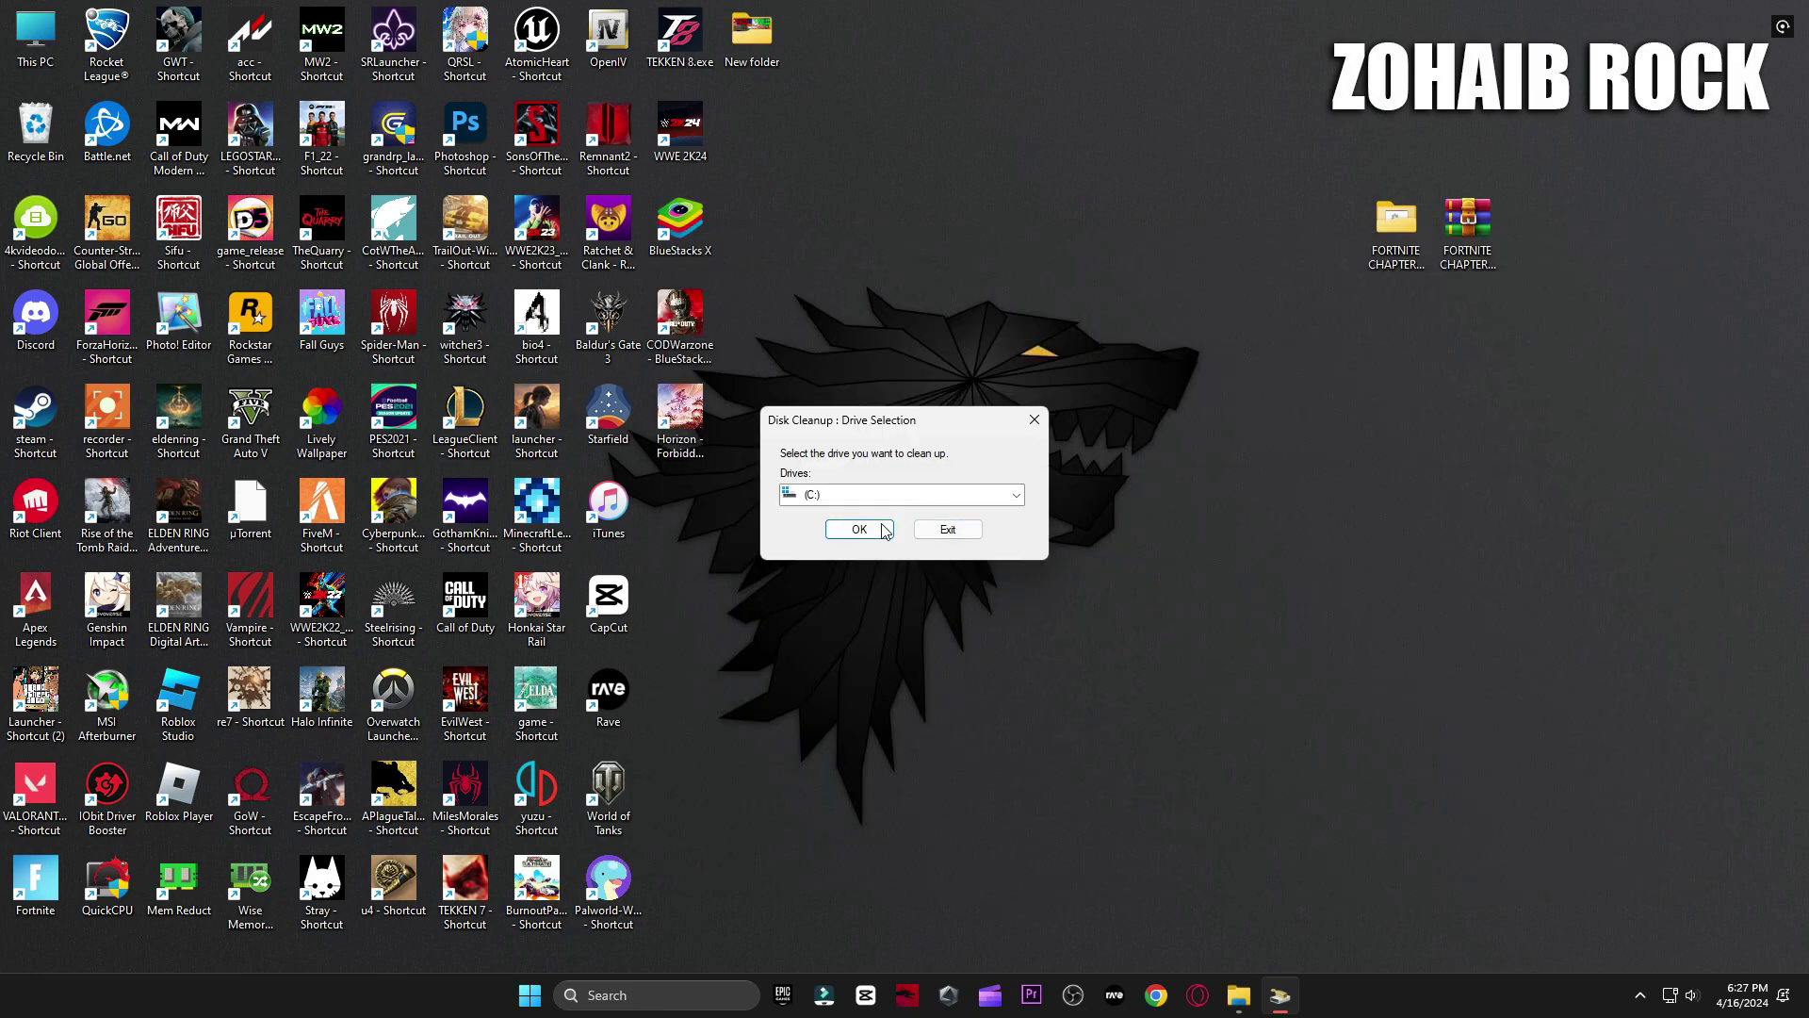
left_click(852, 525)
left_click_drag(272, 39, 1091, 222)
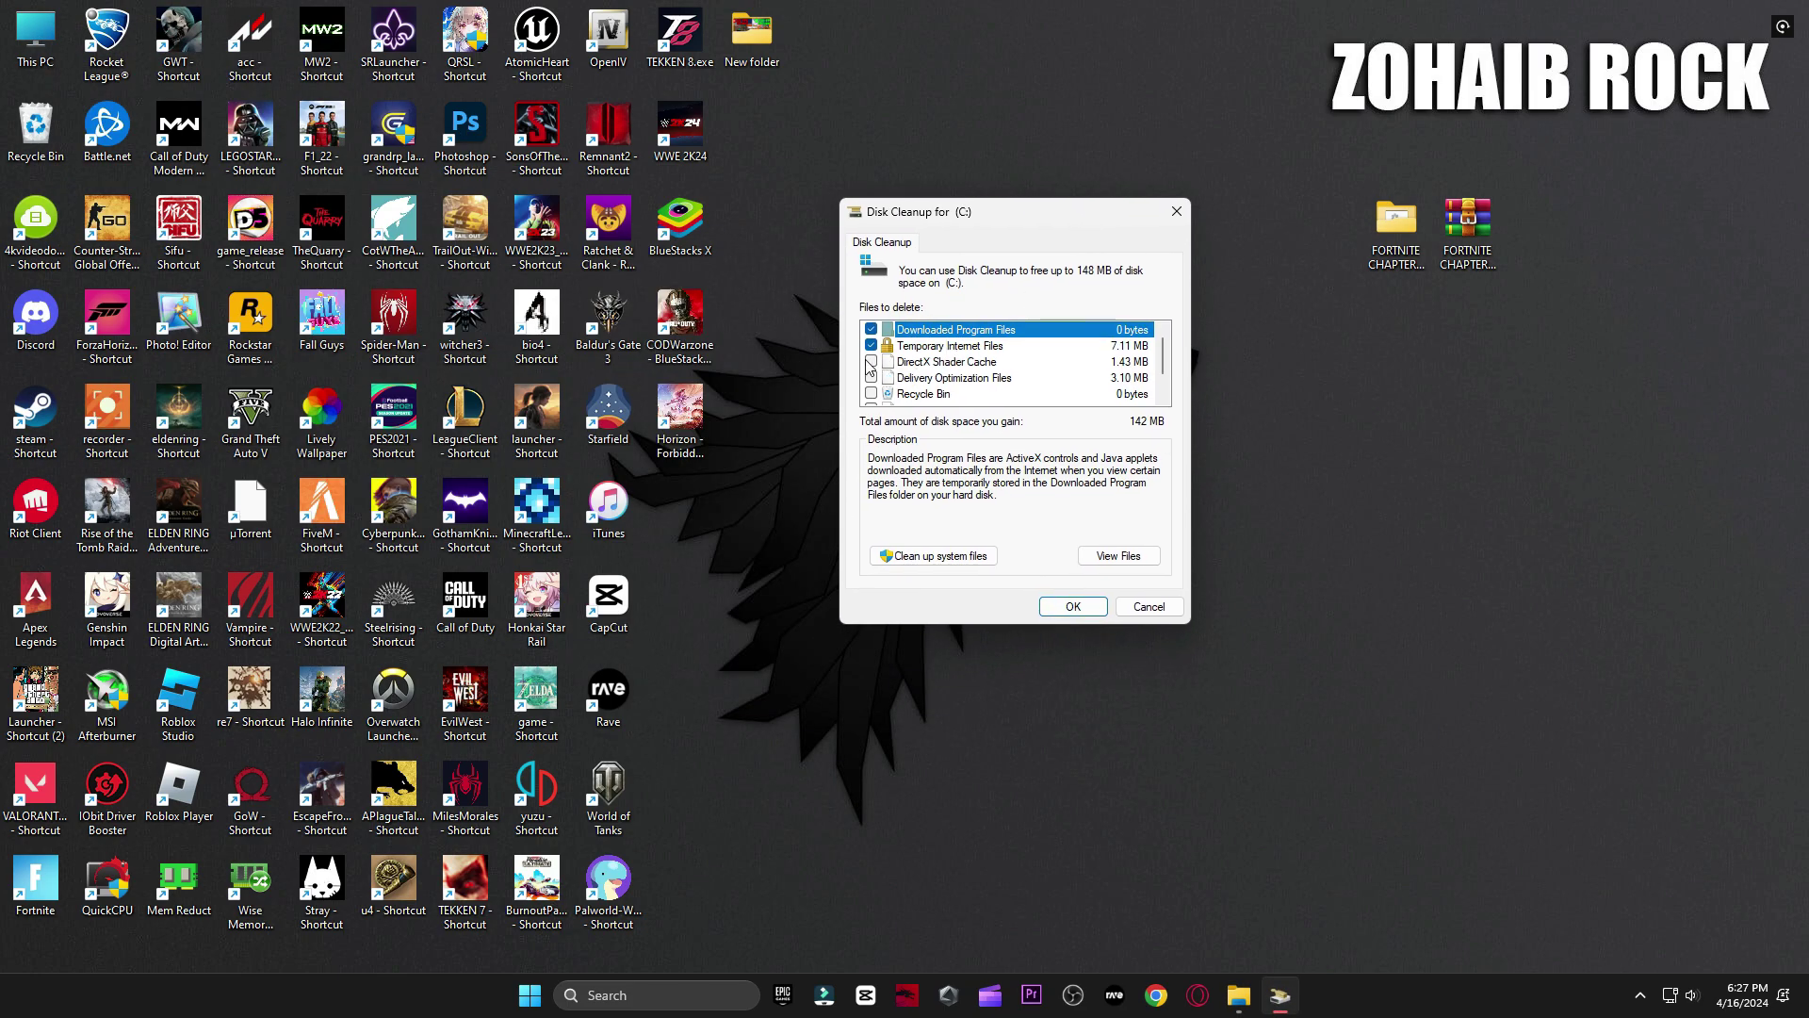
left_click(870, 393)
scroll(873, 396, "down", 1)
left_click(871, 377)
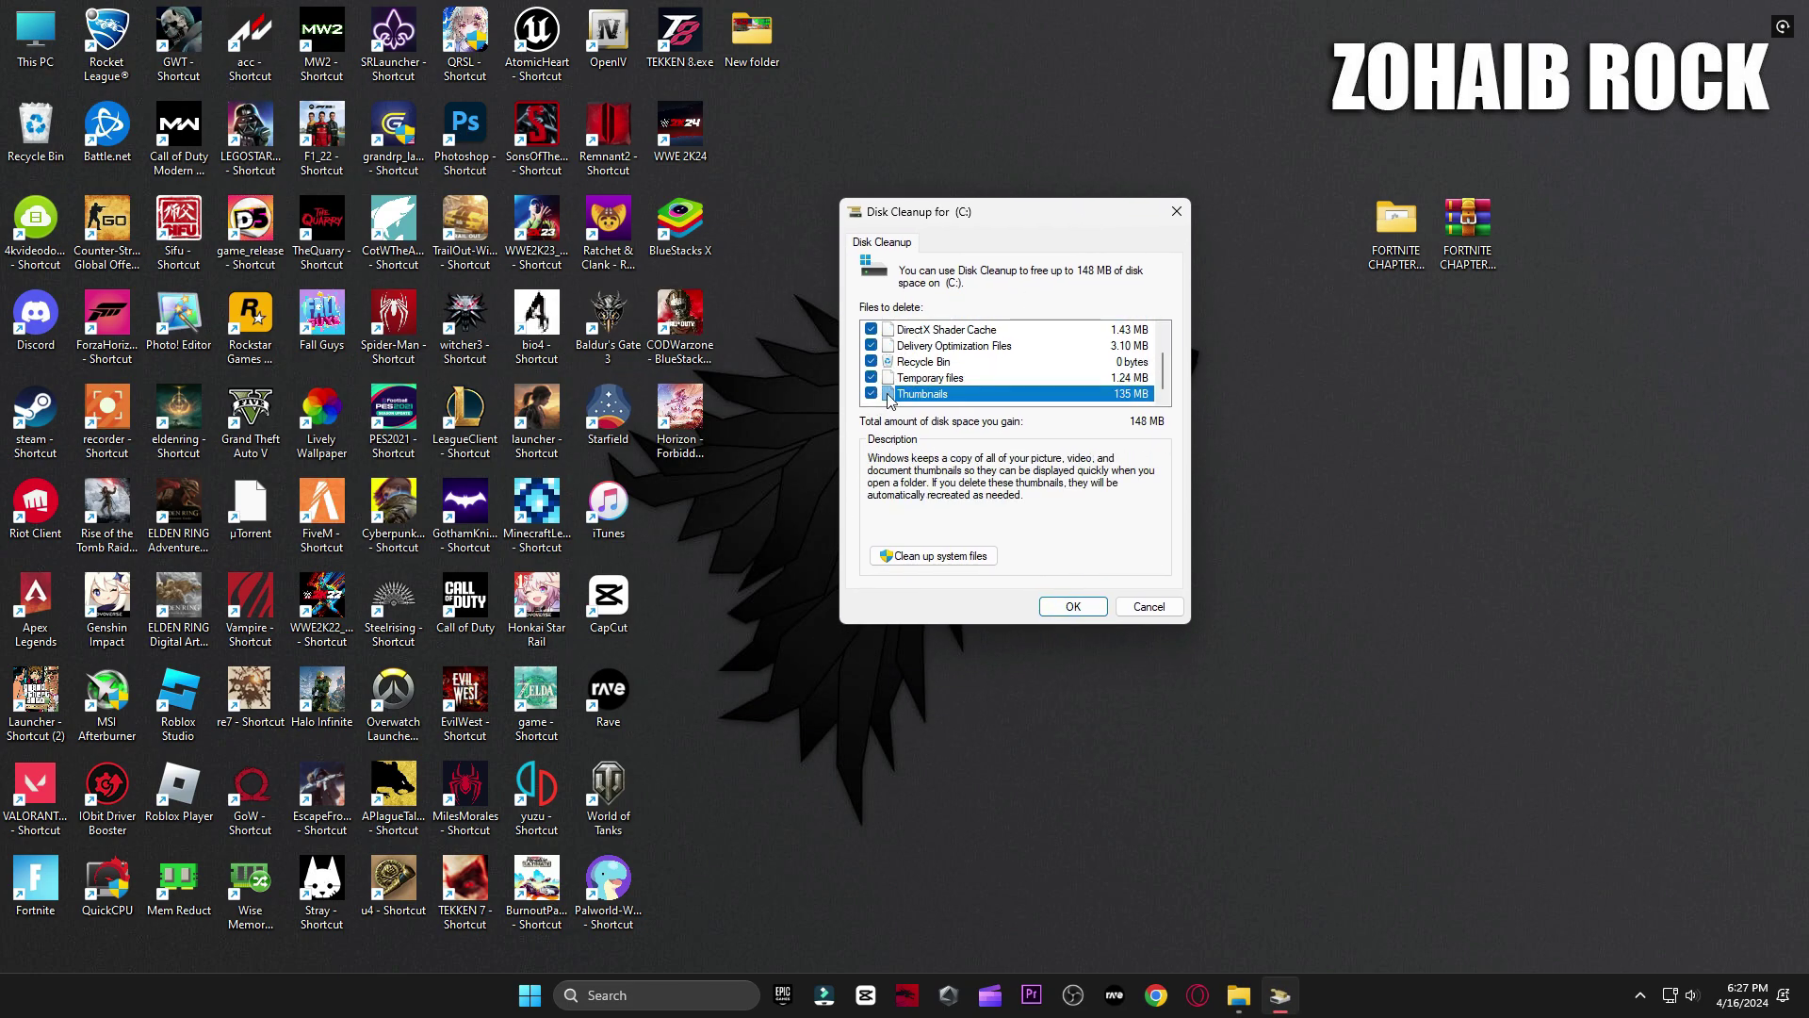
left_click(1072, 606)
left_click(933, 507)
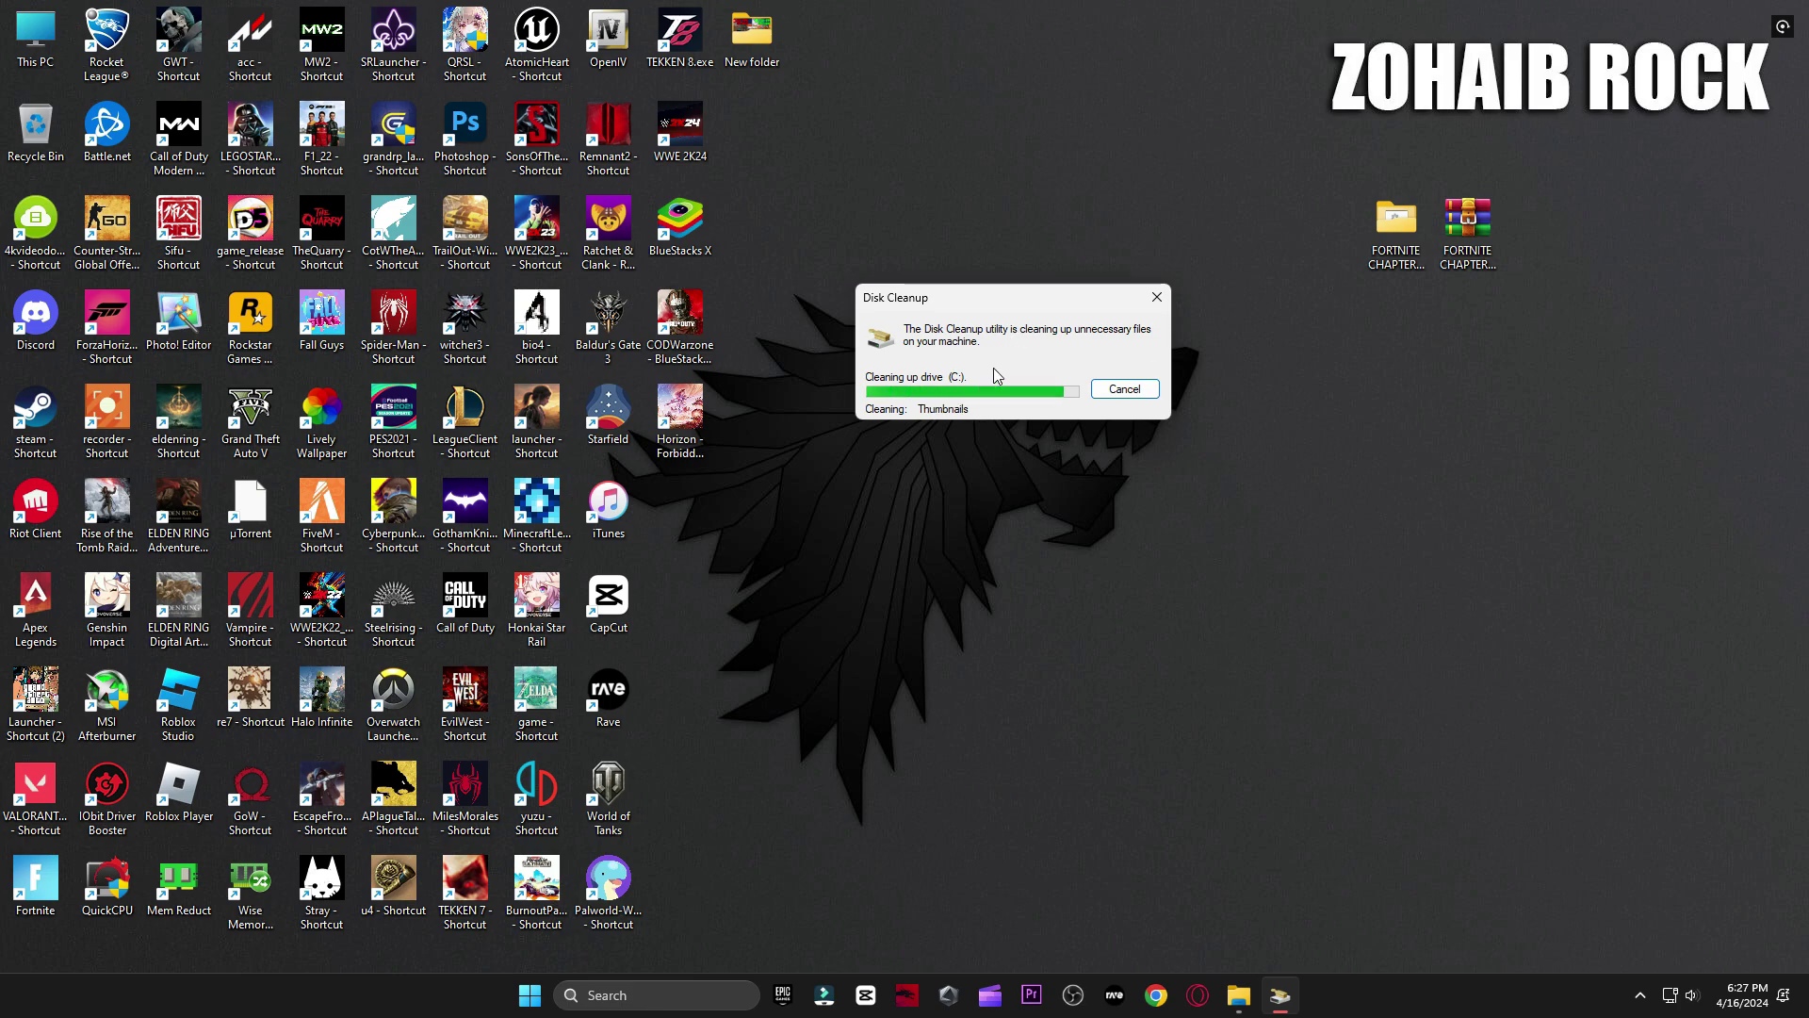
Step: Return to the boost pack's main folder and open the 3 GPU Settings folder
left_click(1260, 994)
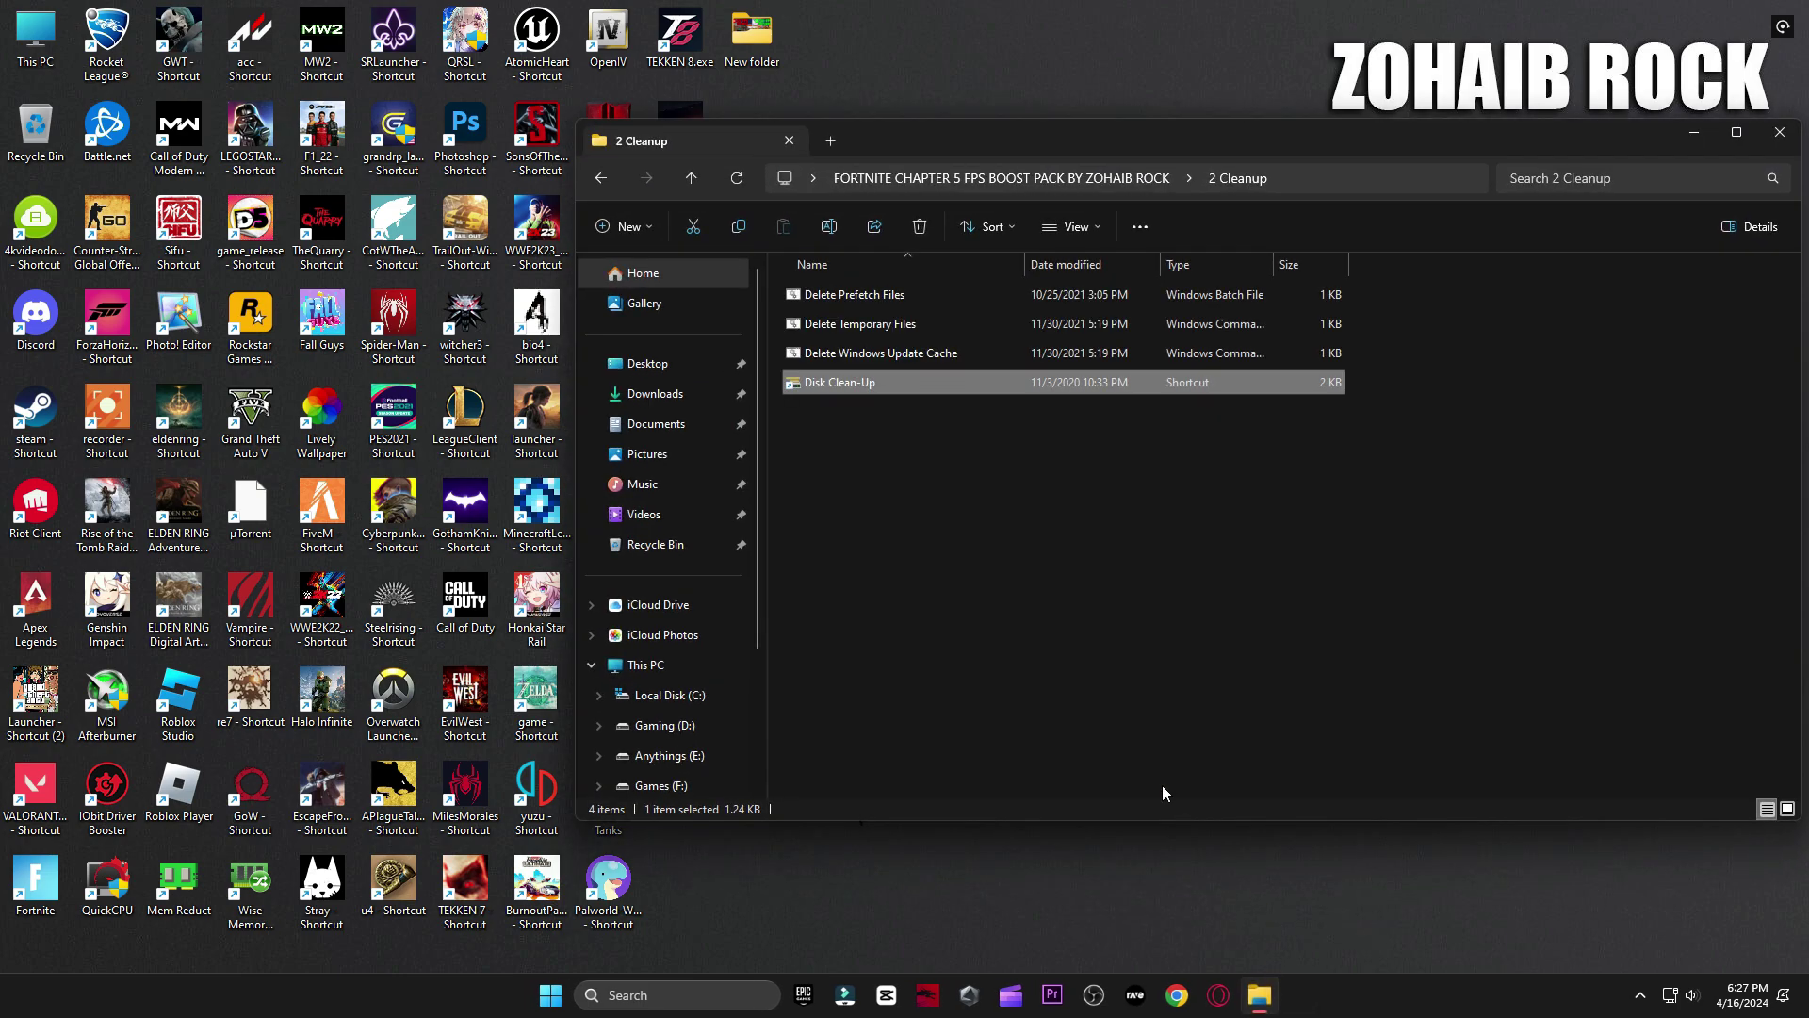
key("BackSpace")
left_click(829, 382)
double_click(830, 382)
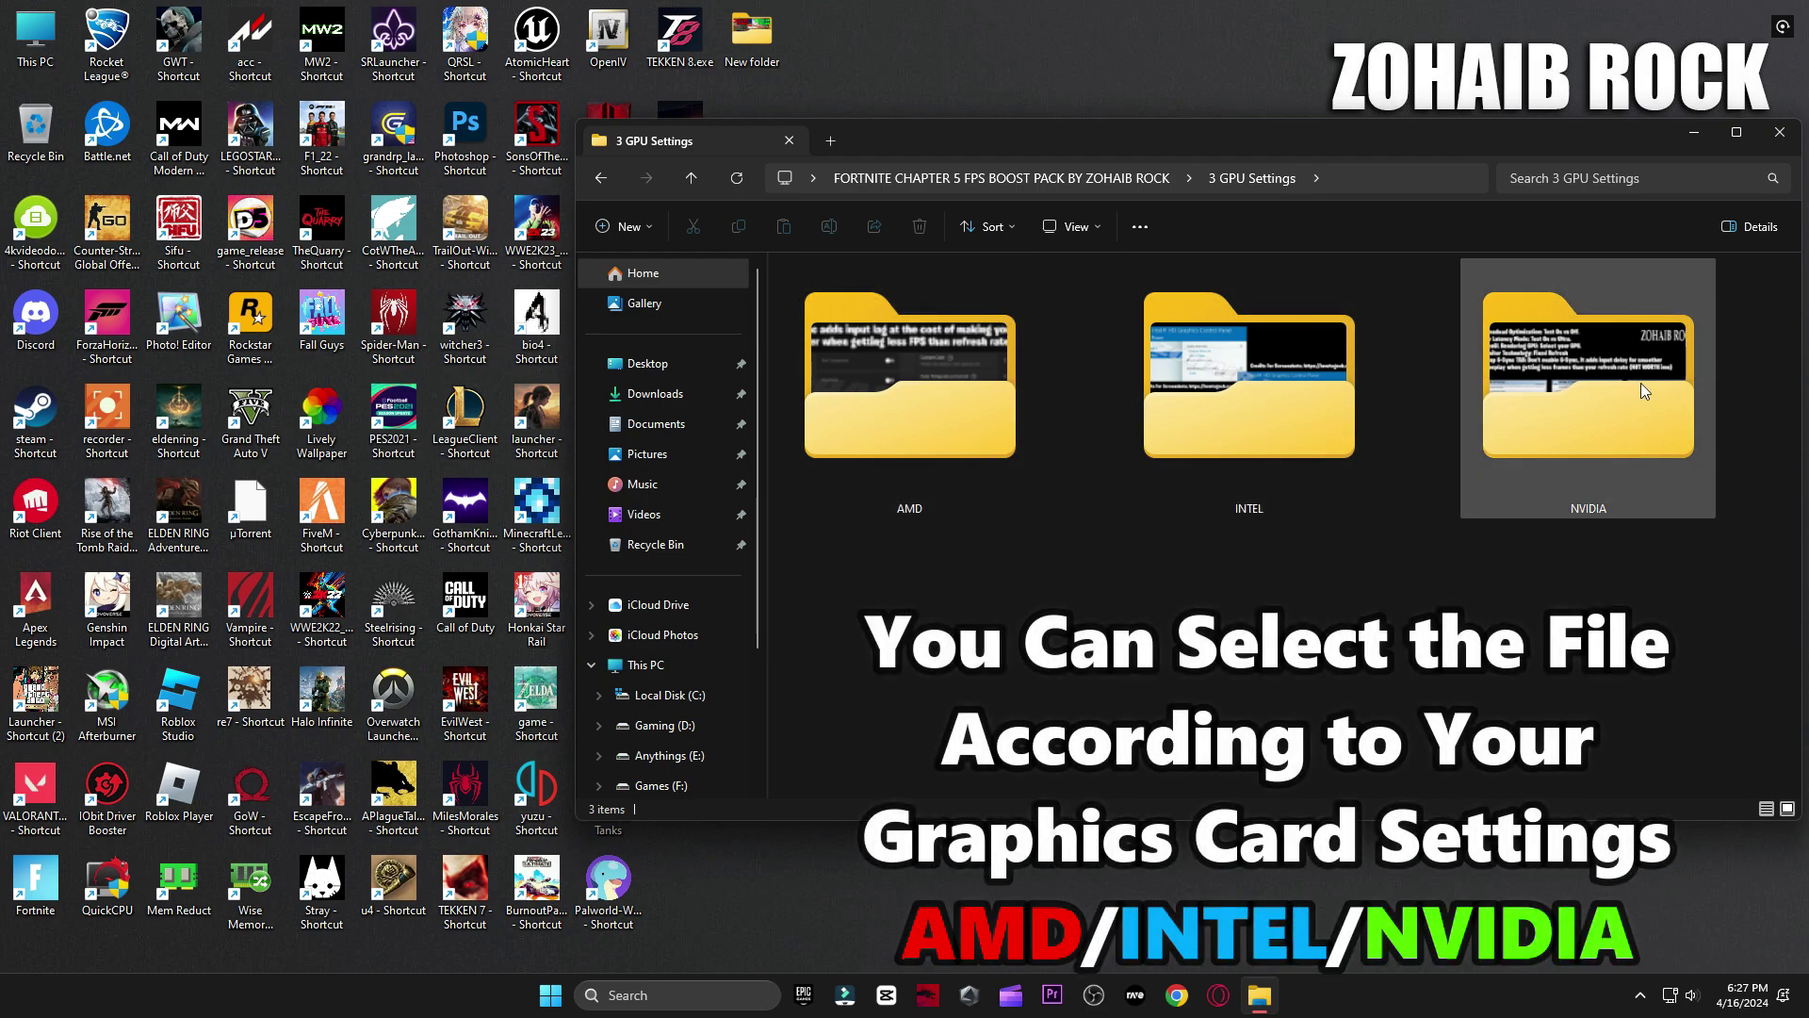
Step: View the three recommended-settings images in the AMD folder and close the image viewer
double_click(867, 351)
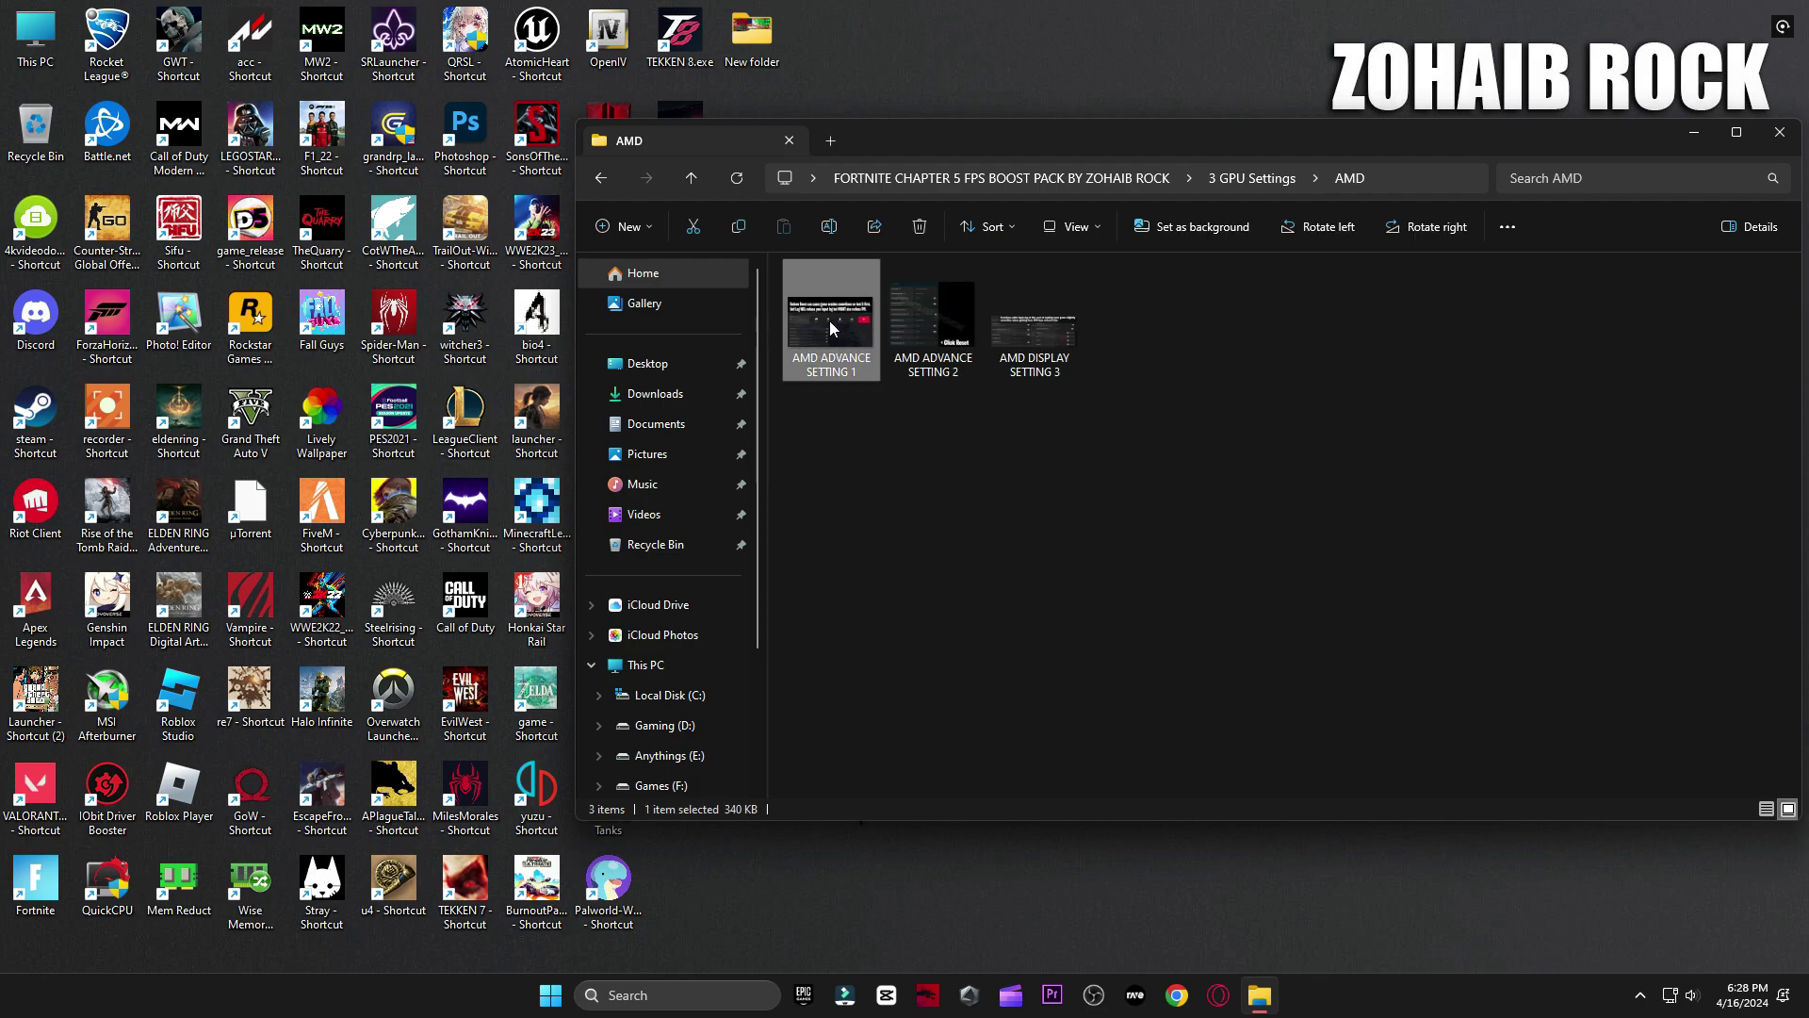
double_click(829, 320)
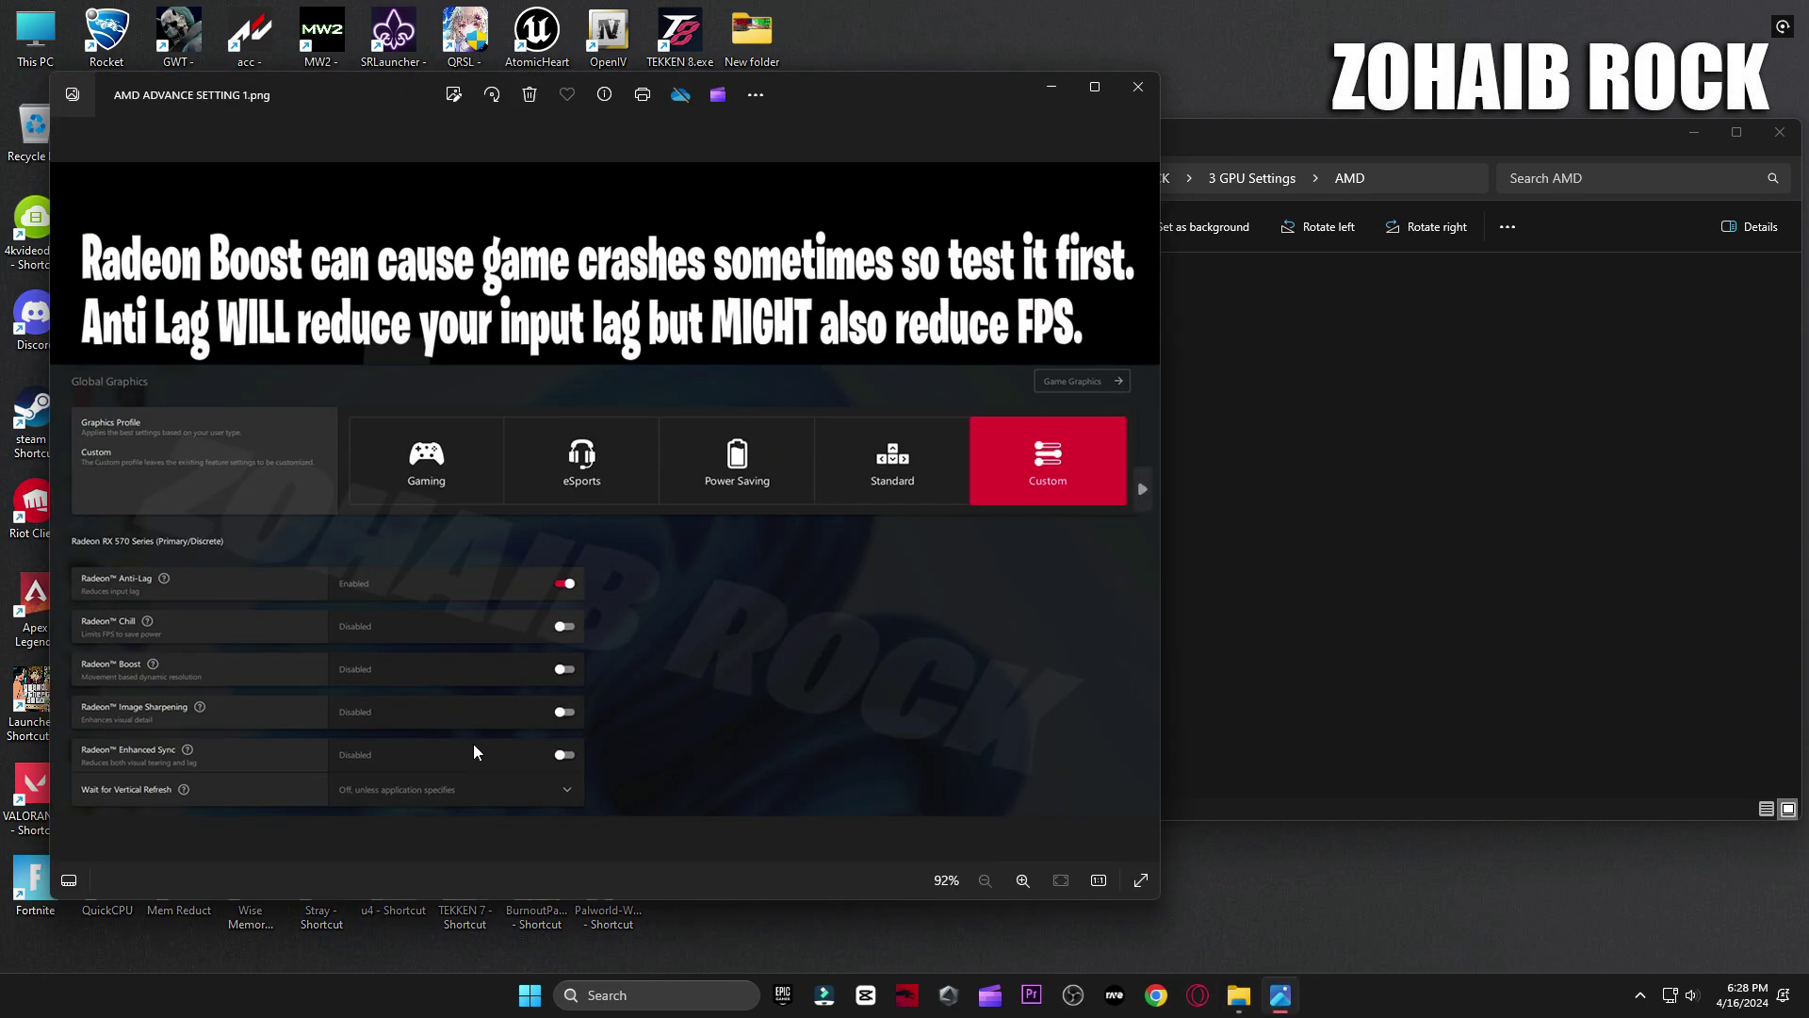
key("Right")
key("Right")
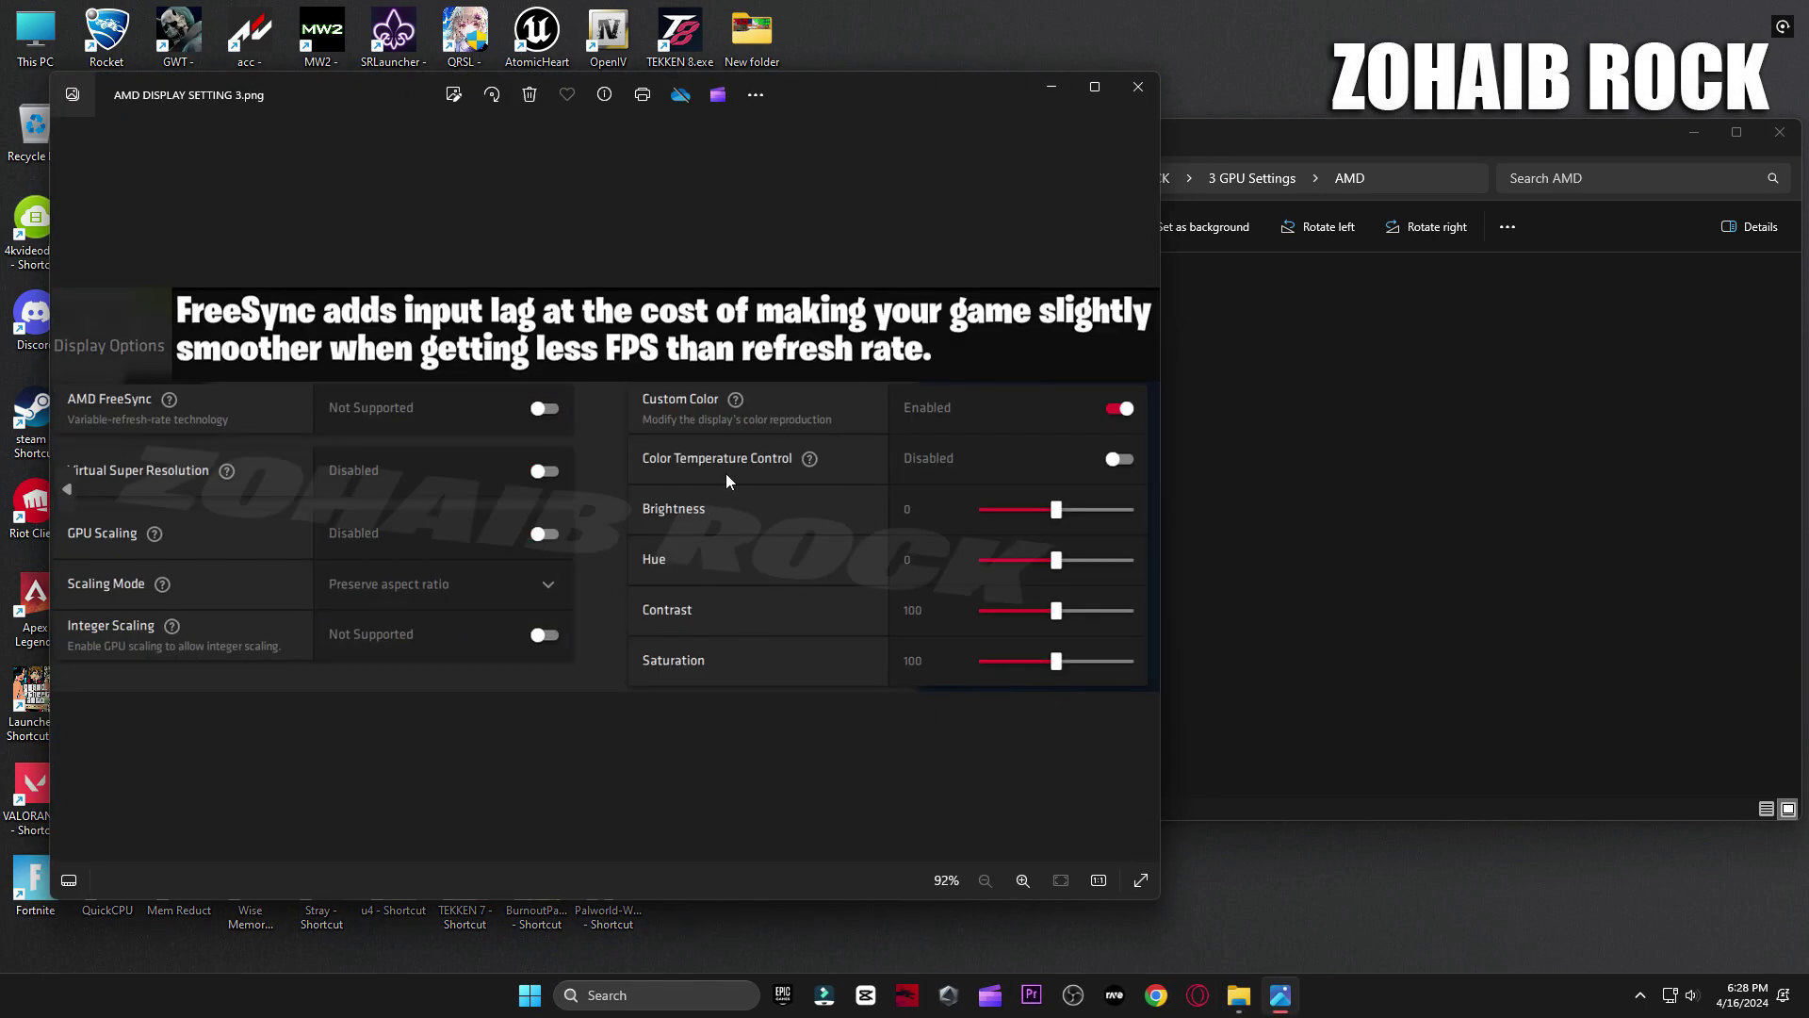
left_click(1144, 89)
Step: View the Intel Graphics Command Center and Intel HD Graphics Control Panel images in the INTEL folder, closing the viewer at the end
left_click(1253, 178)
double_click(1253, 355)
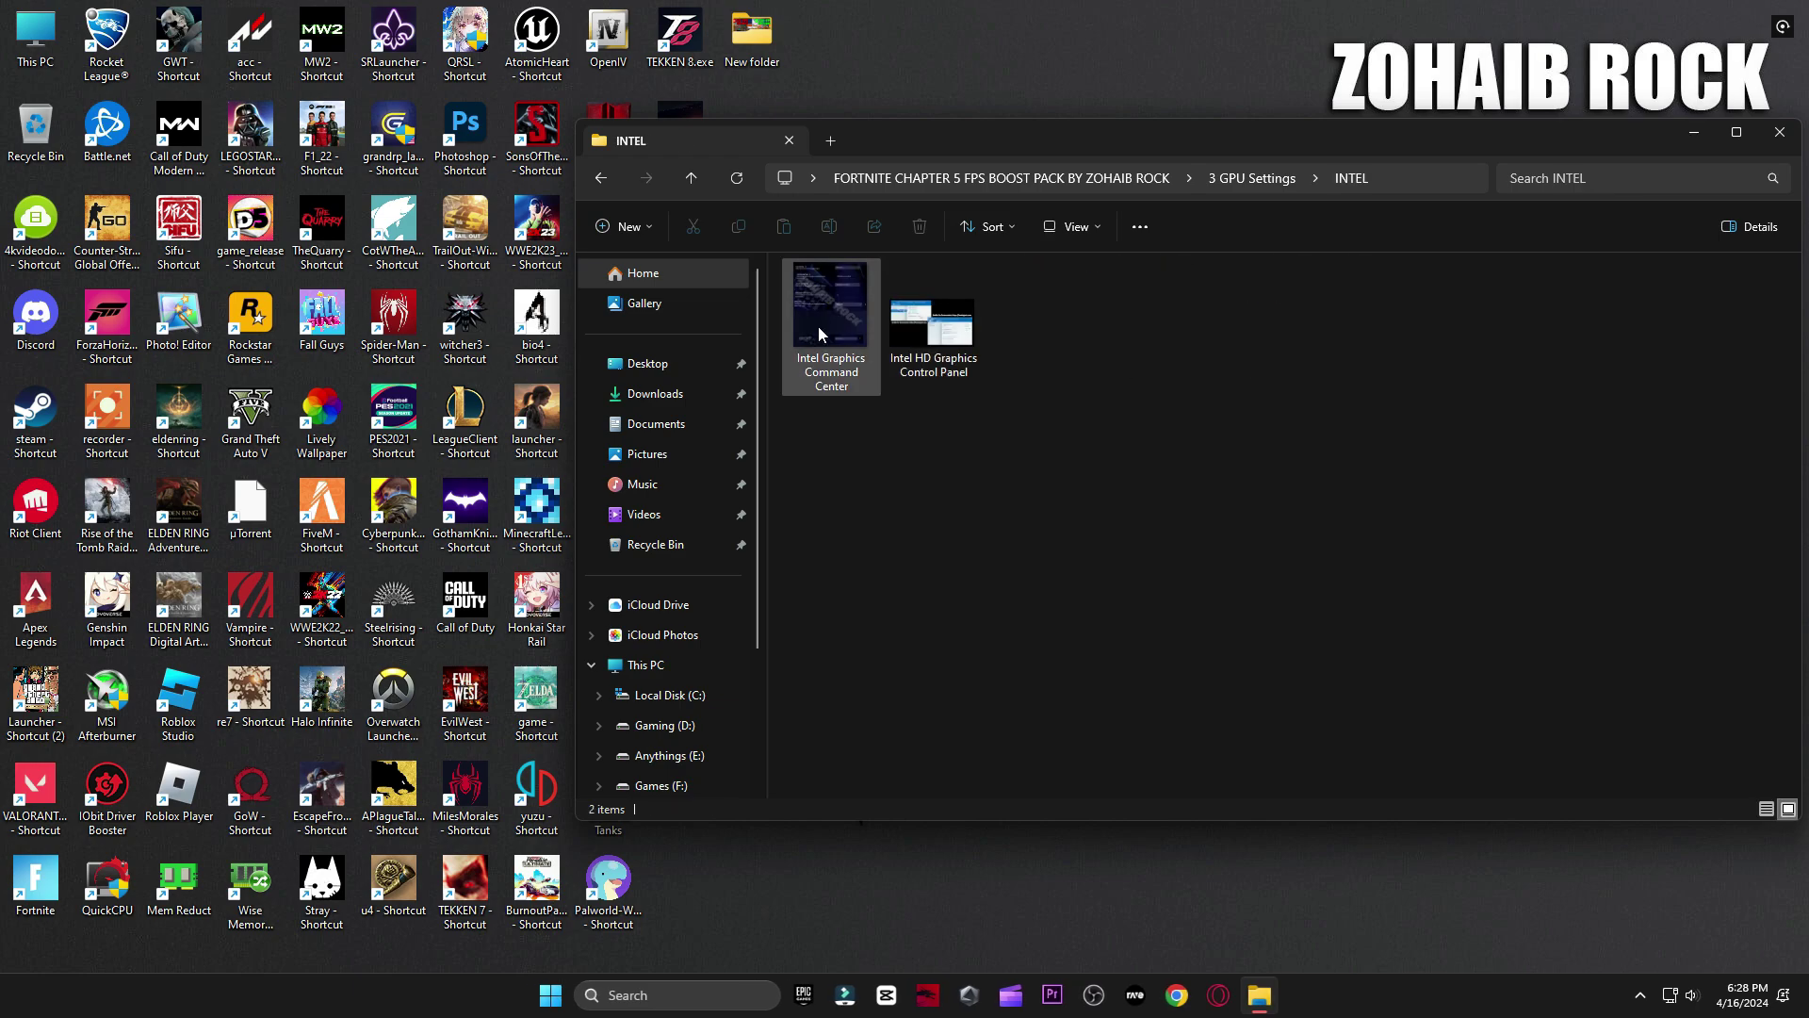
double_click(818, 326)
key("Right")
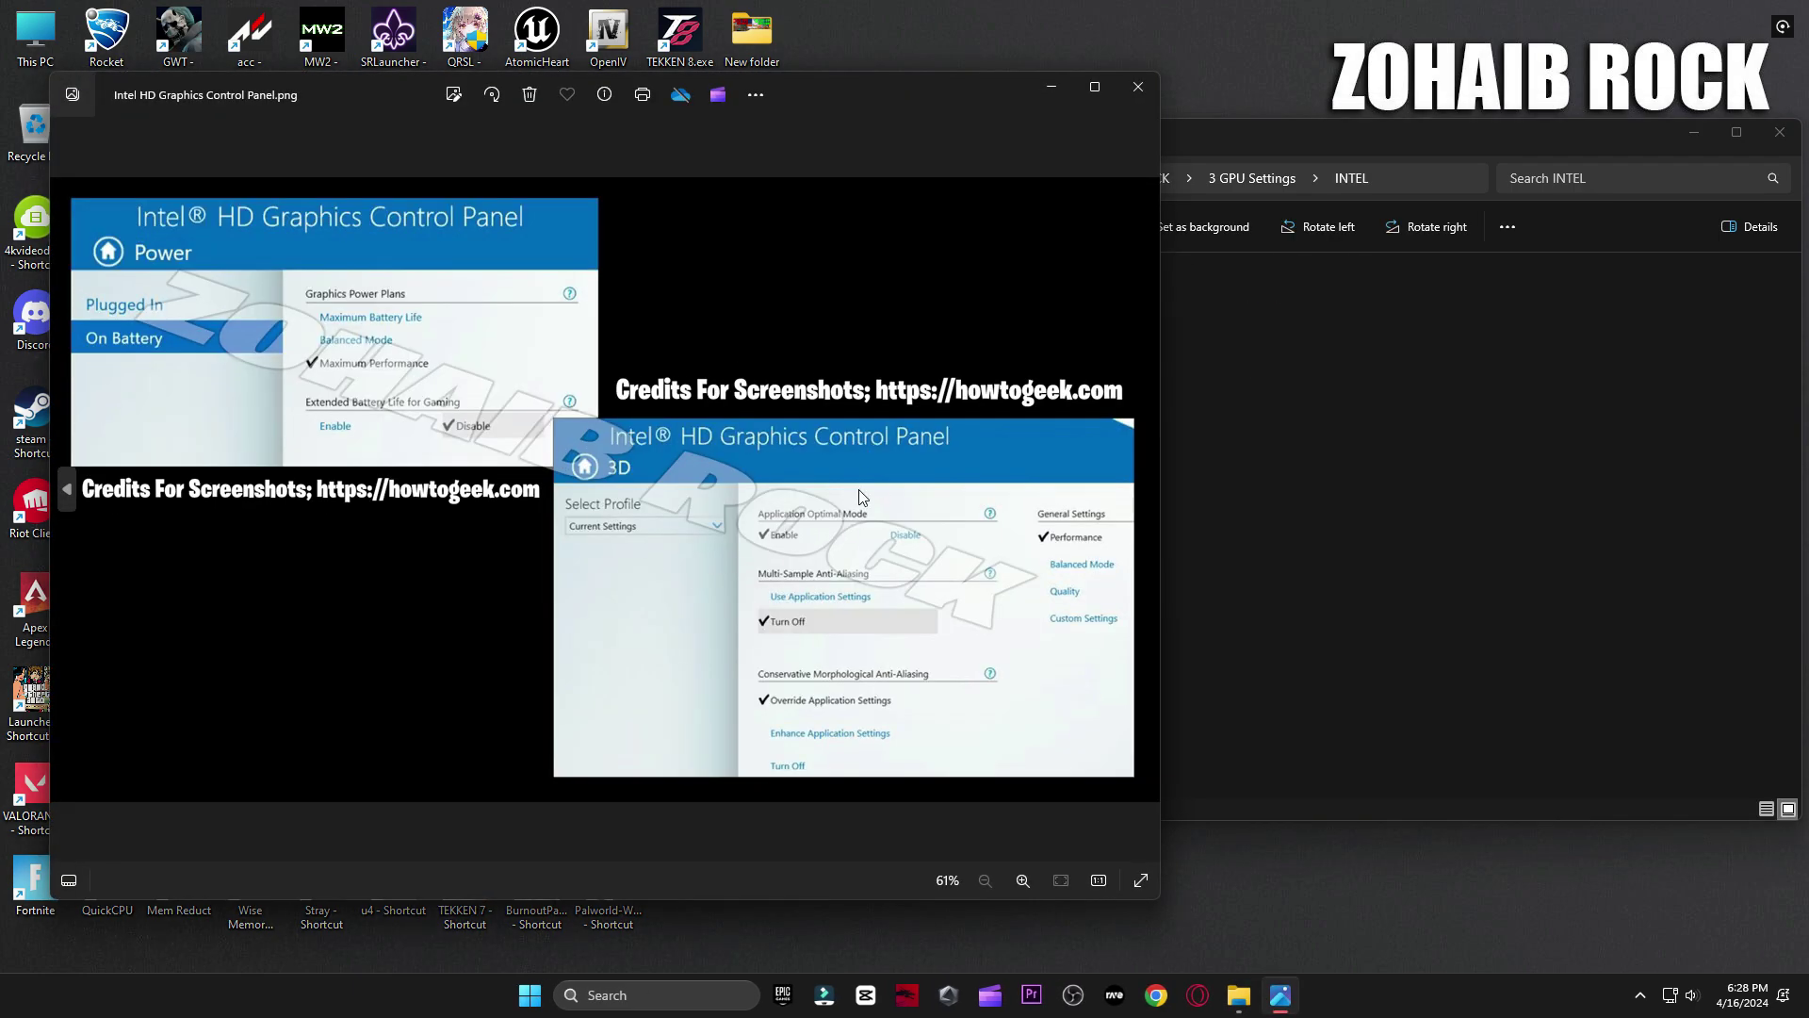
left_click(1138, 87)
Step: Open the NVIDIA folder's Manage 3D Settings image to read the recommended values, and close the folder window
key("alt+Up")
key("Right")
key("Return")
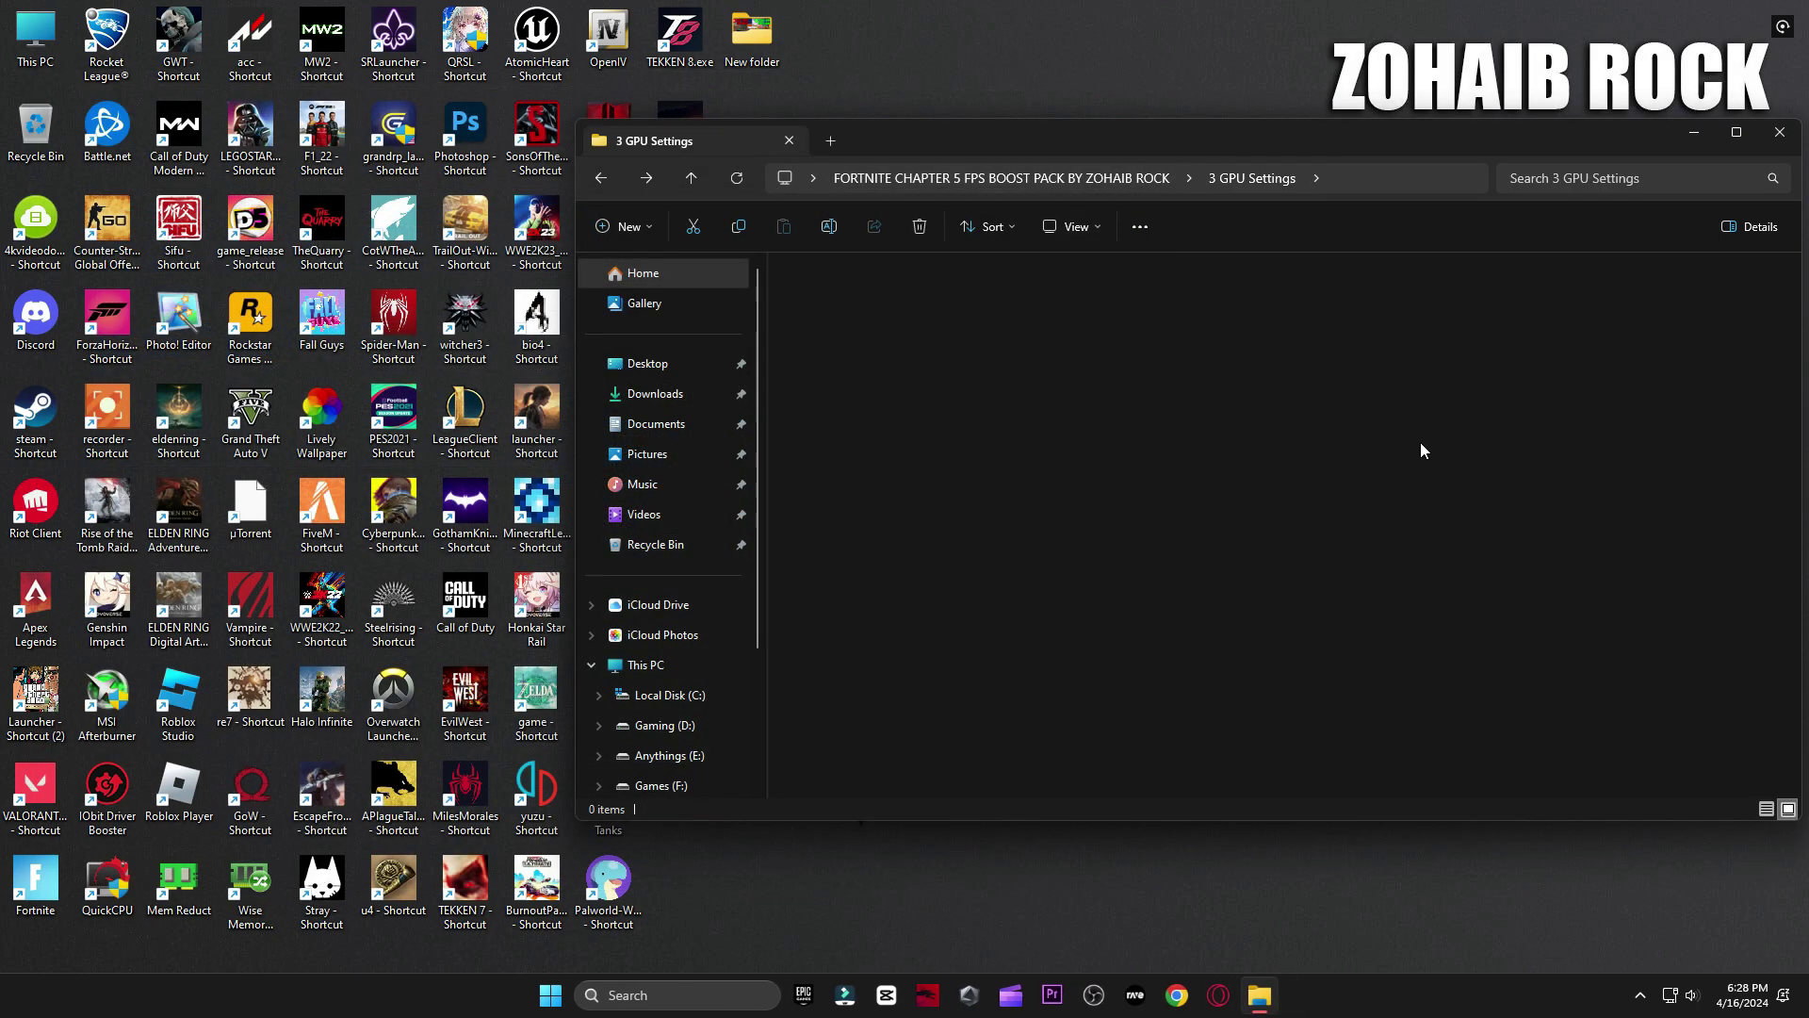
left_click(841, 347)
double_click(842, 347)
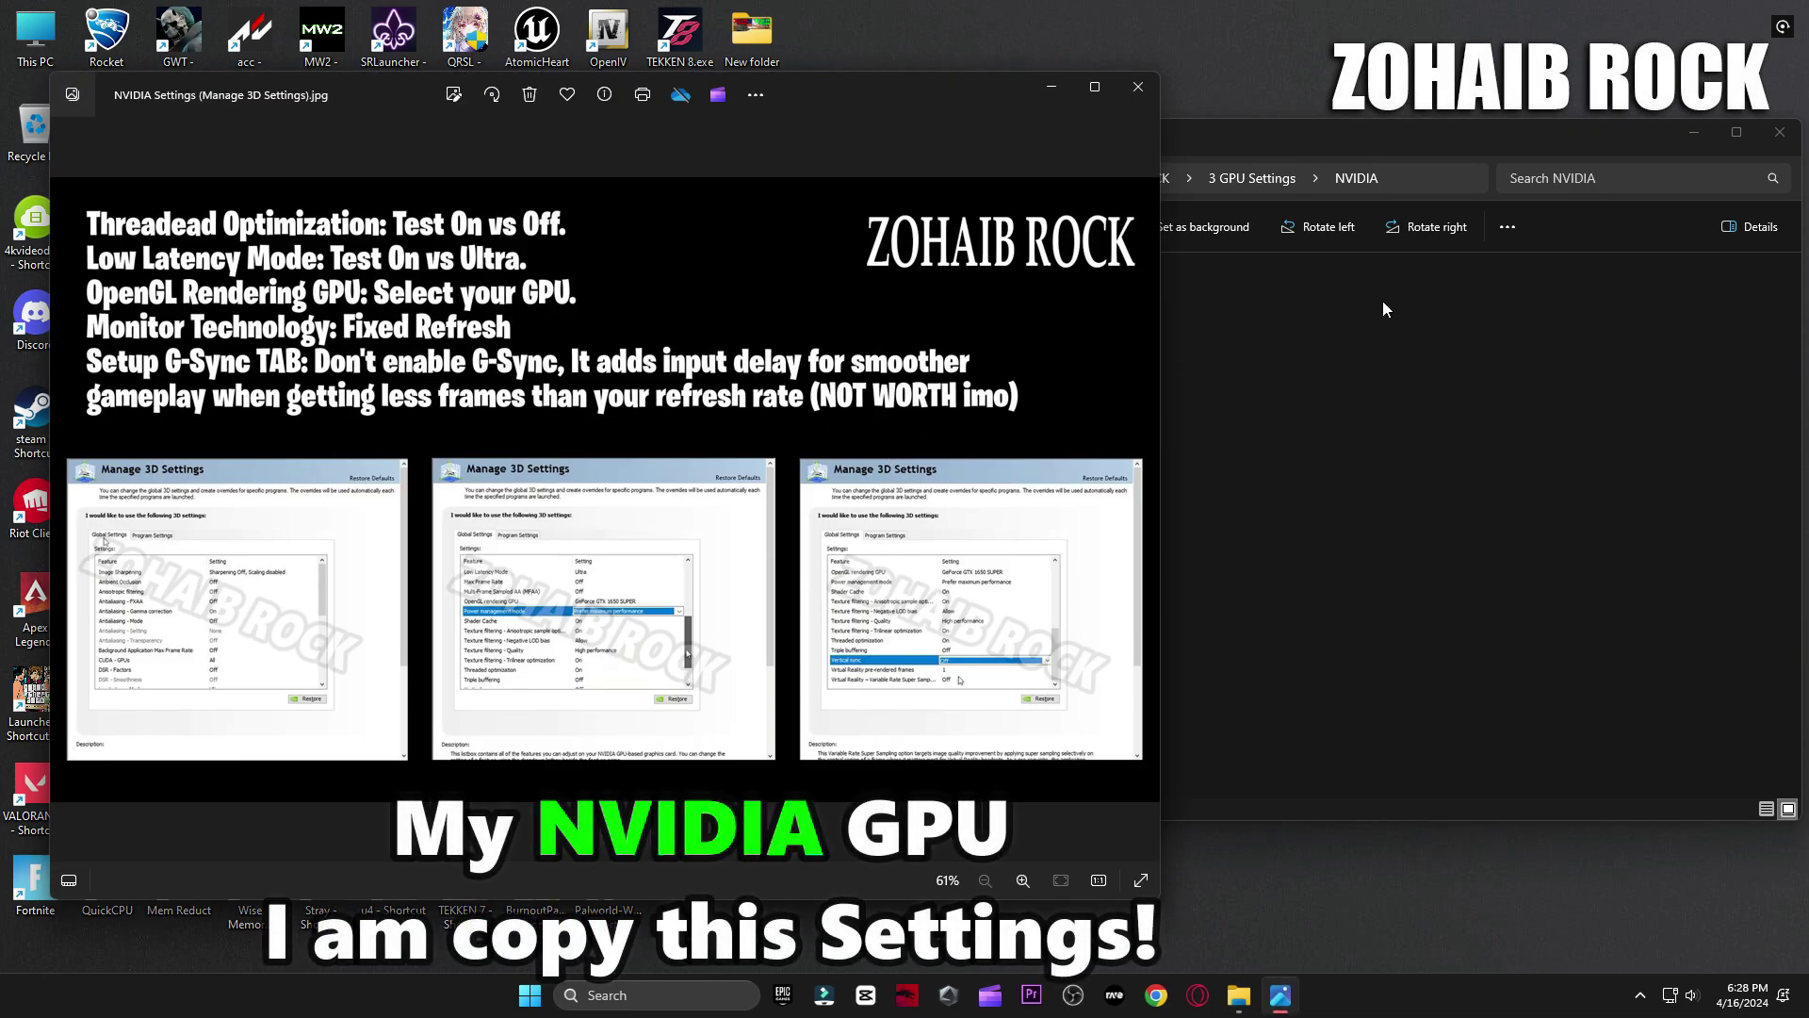
left_click(1781, 133)
Step: Close the image, review the global list under Manage 3D settings in the NVIDIA Control Panel, and close the control panel
right_click(1301, 303)
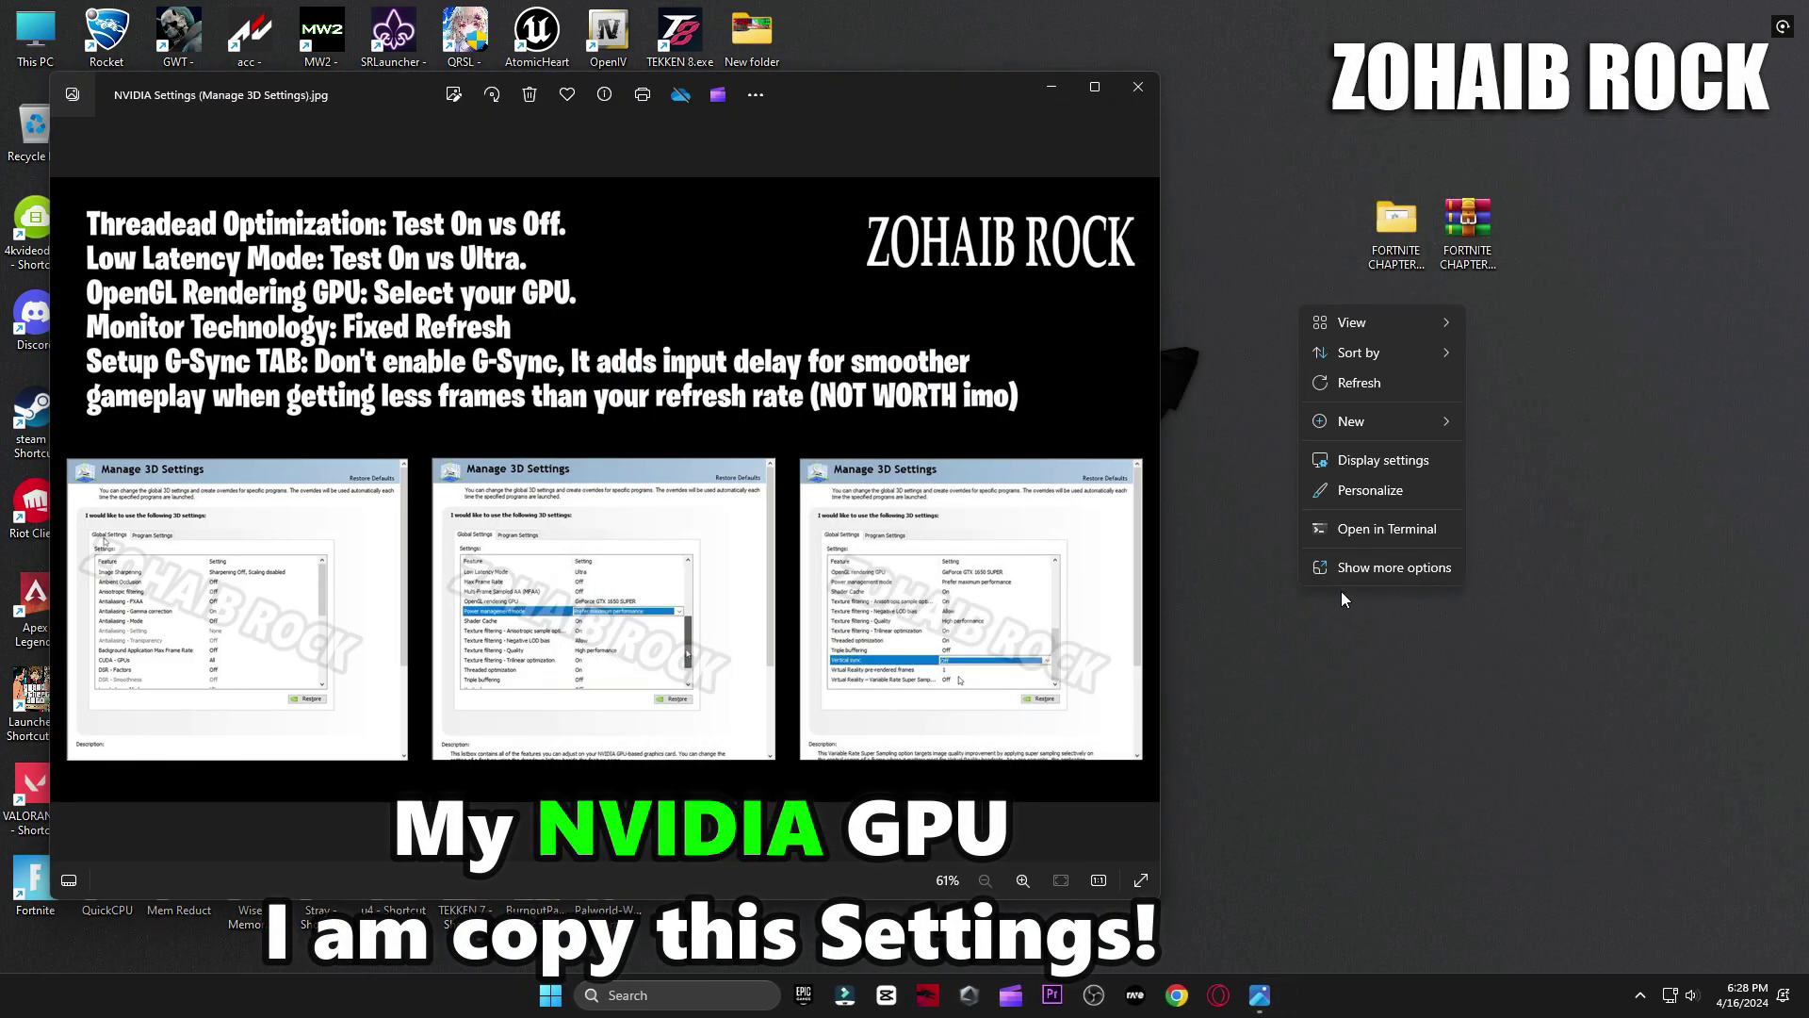
key("Escape")
left_click(1138, 86)
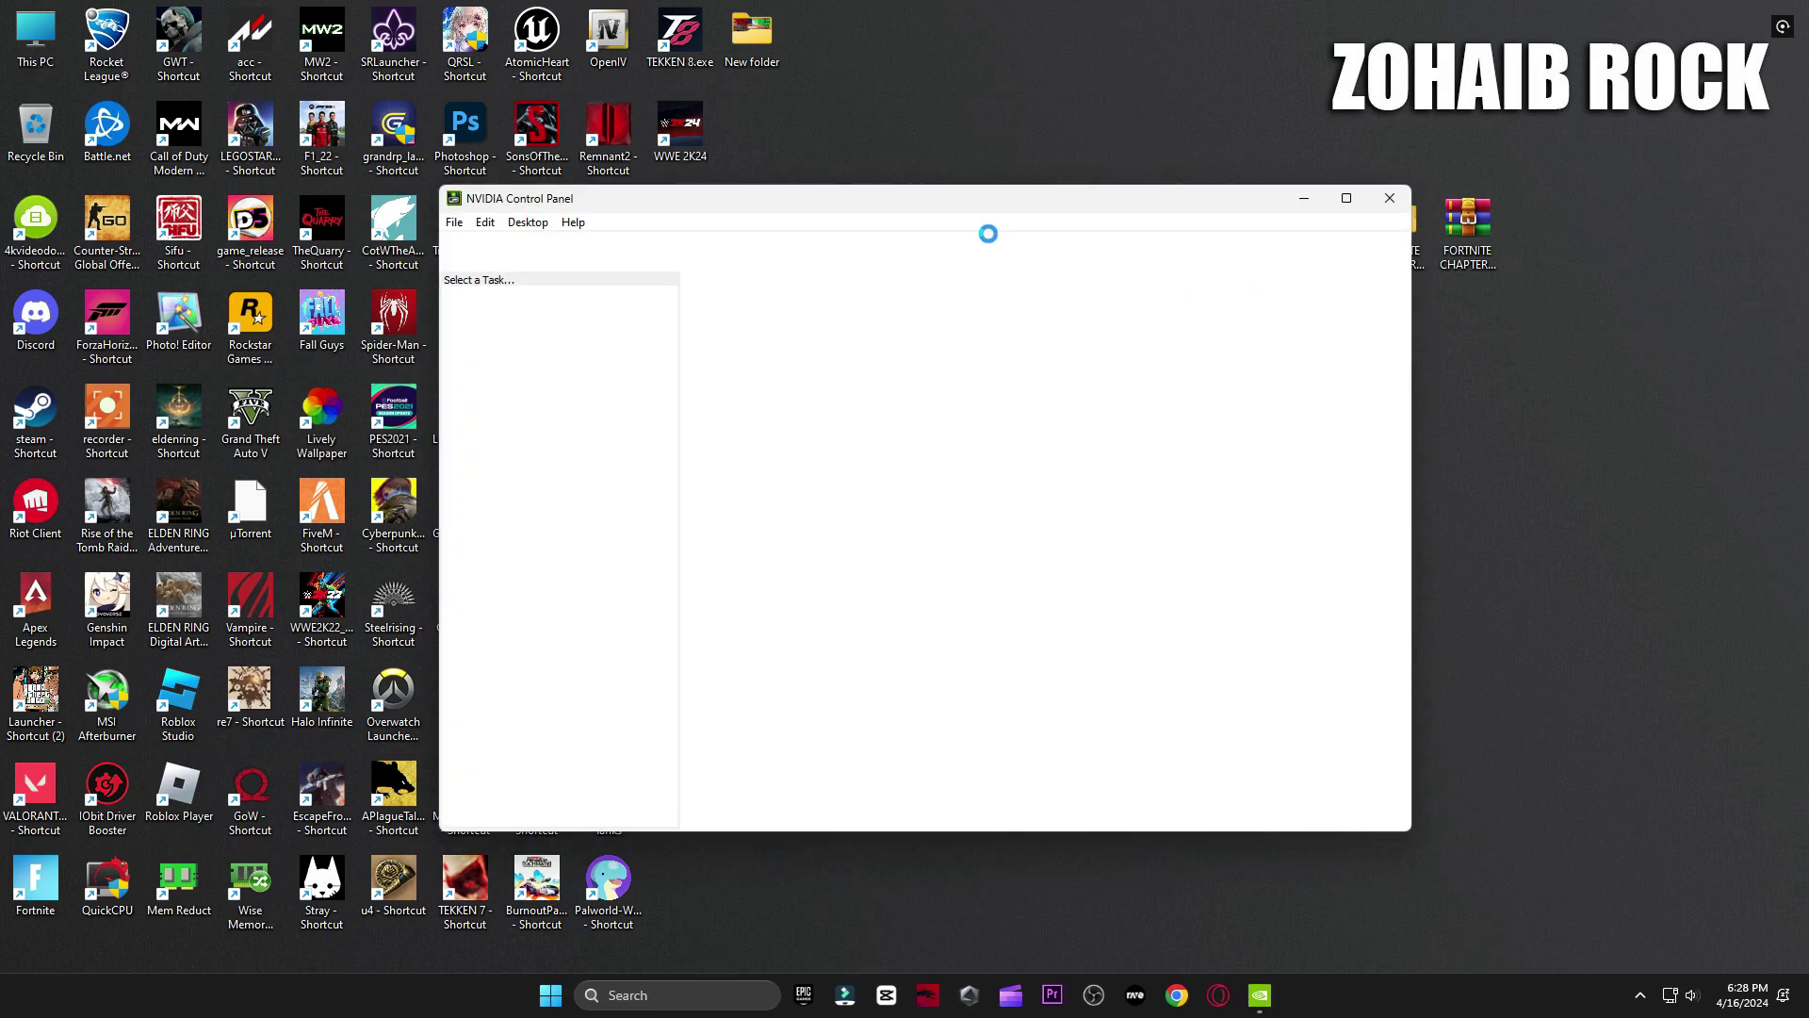
left_click_drag(881, 209, 1173, 192)
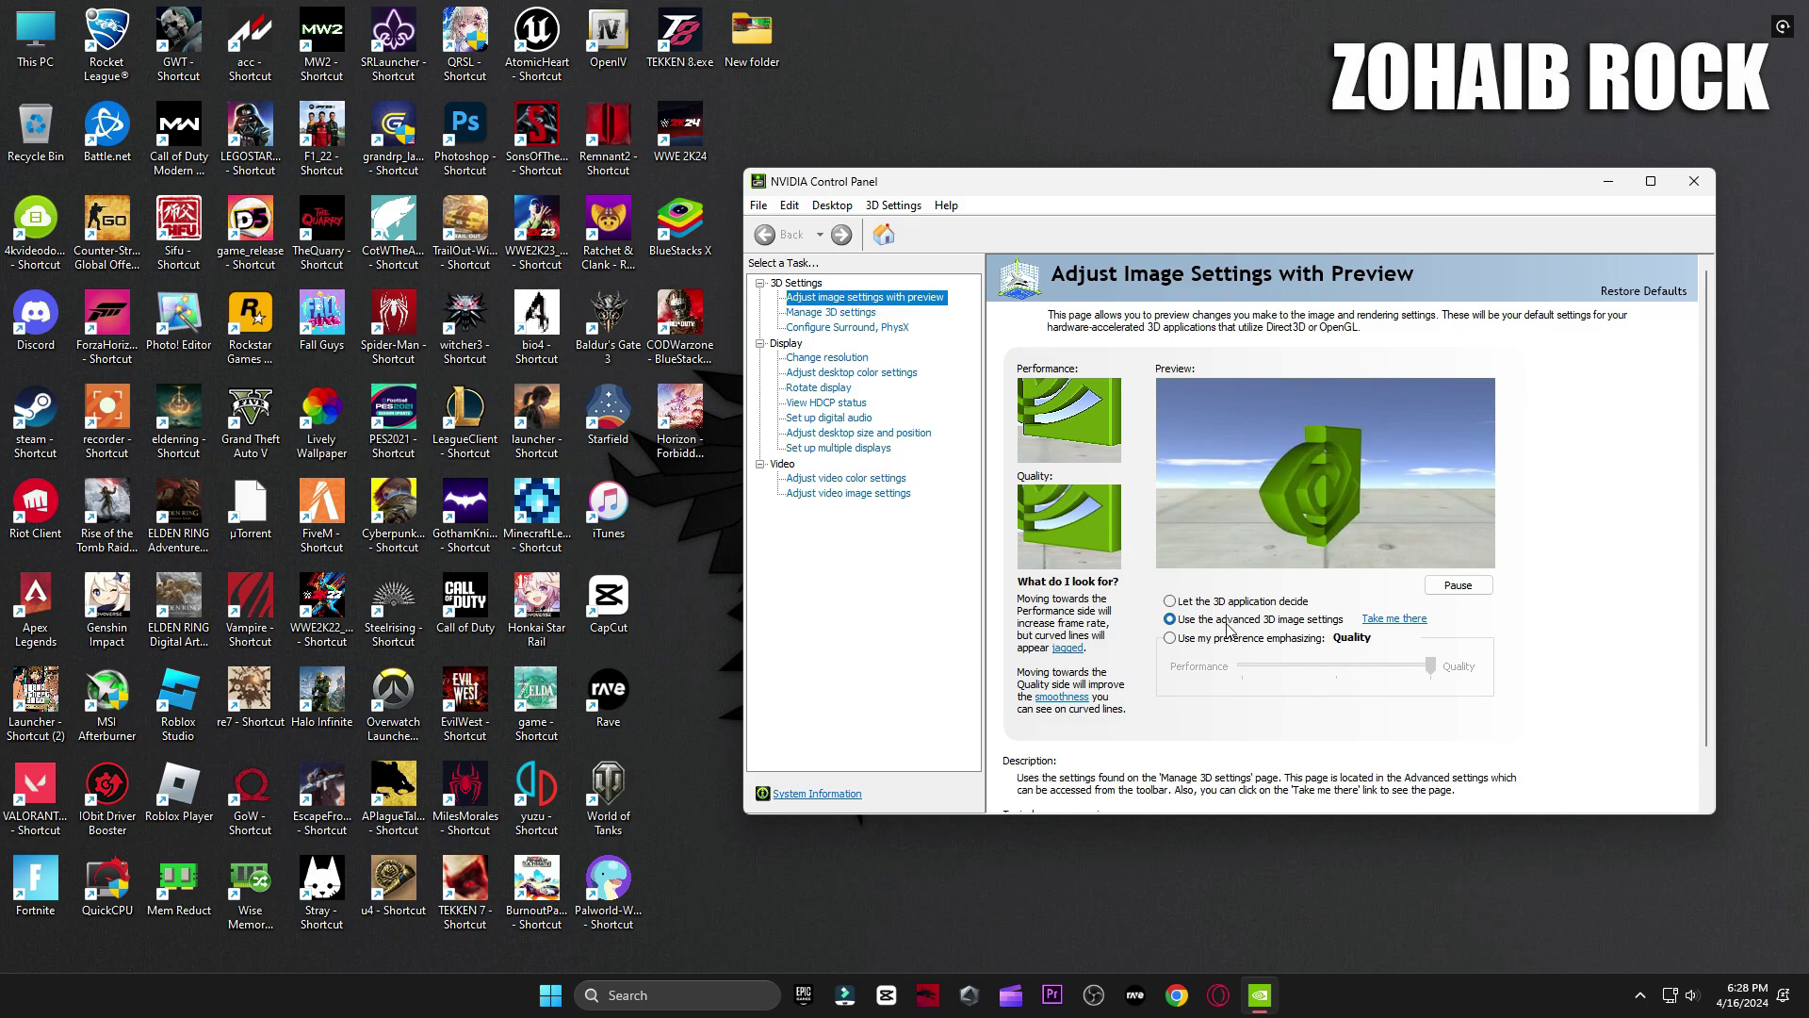
left_click(839, 314)
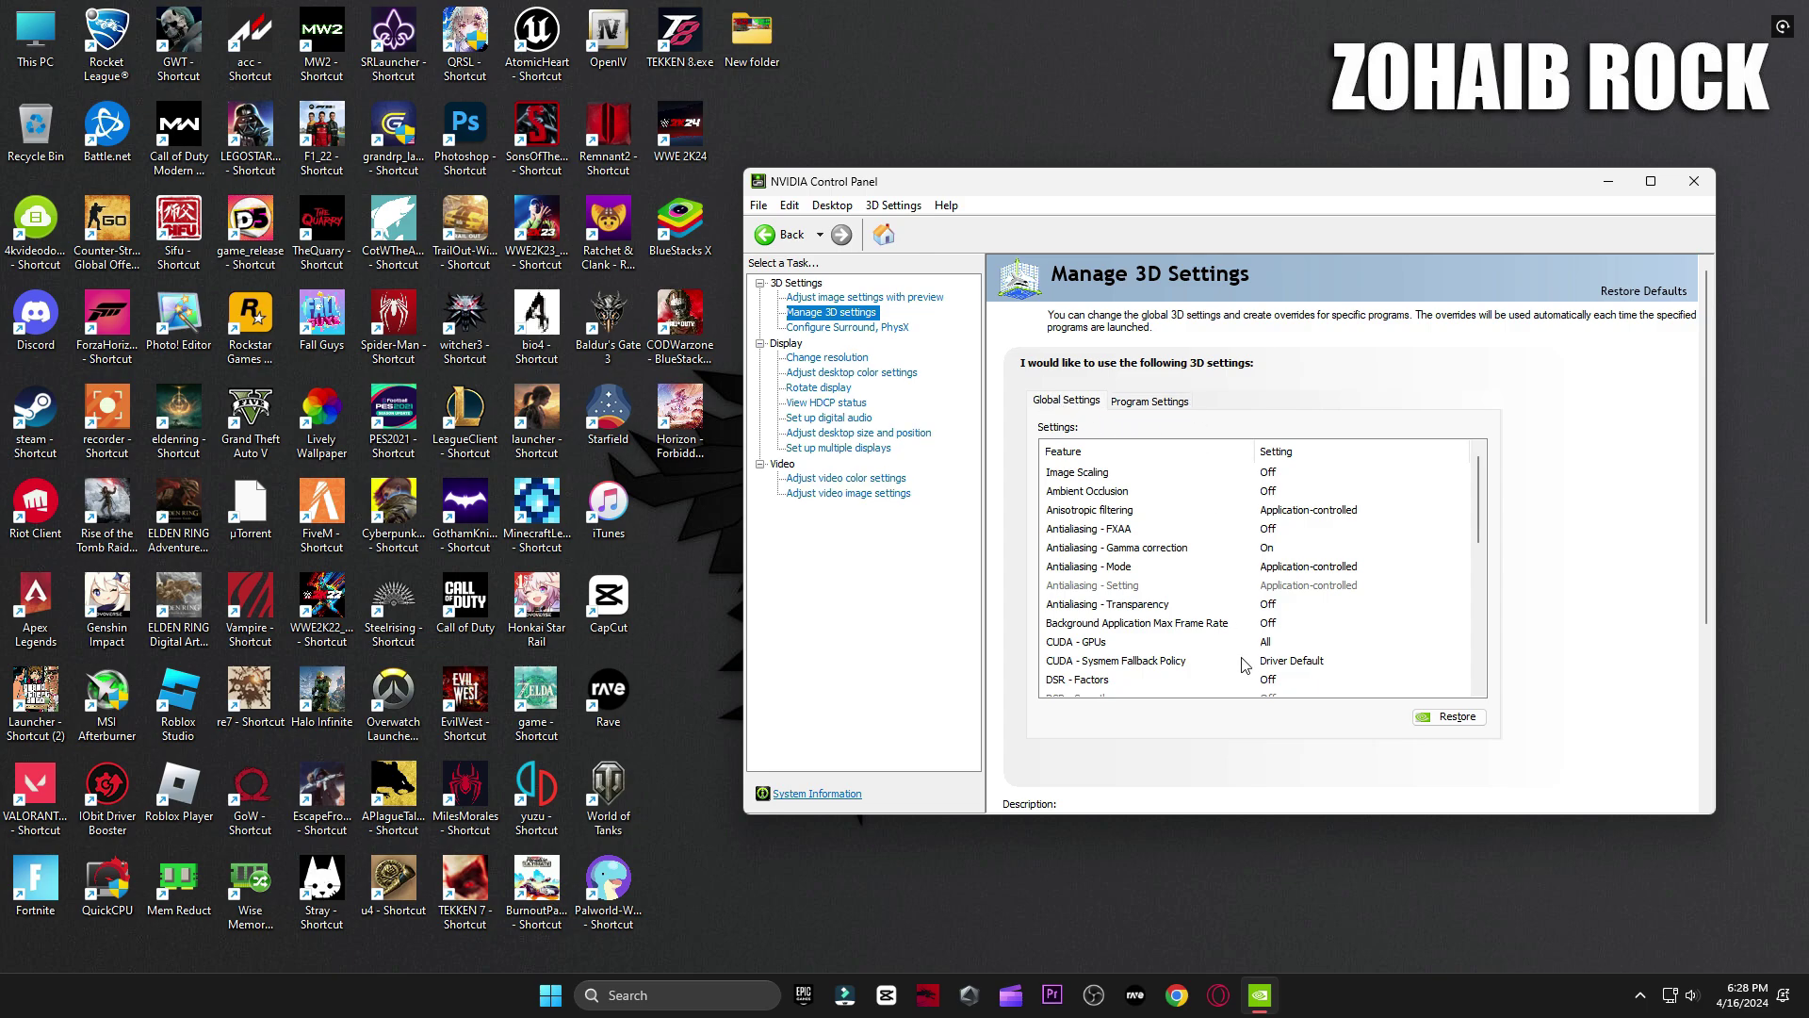
scroll(1244, 665, "down", 8)
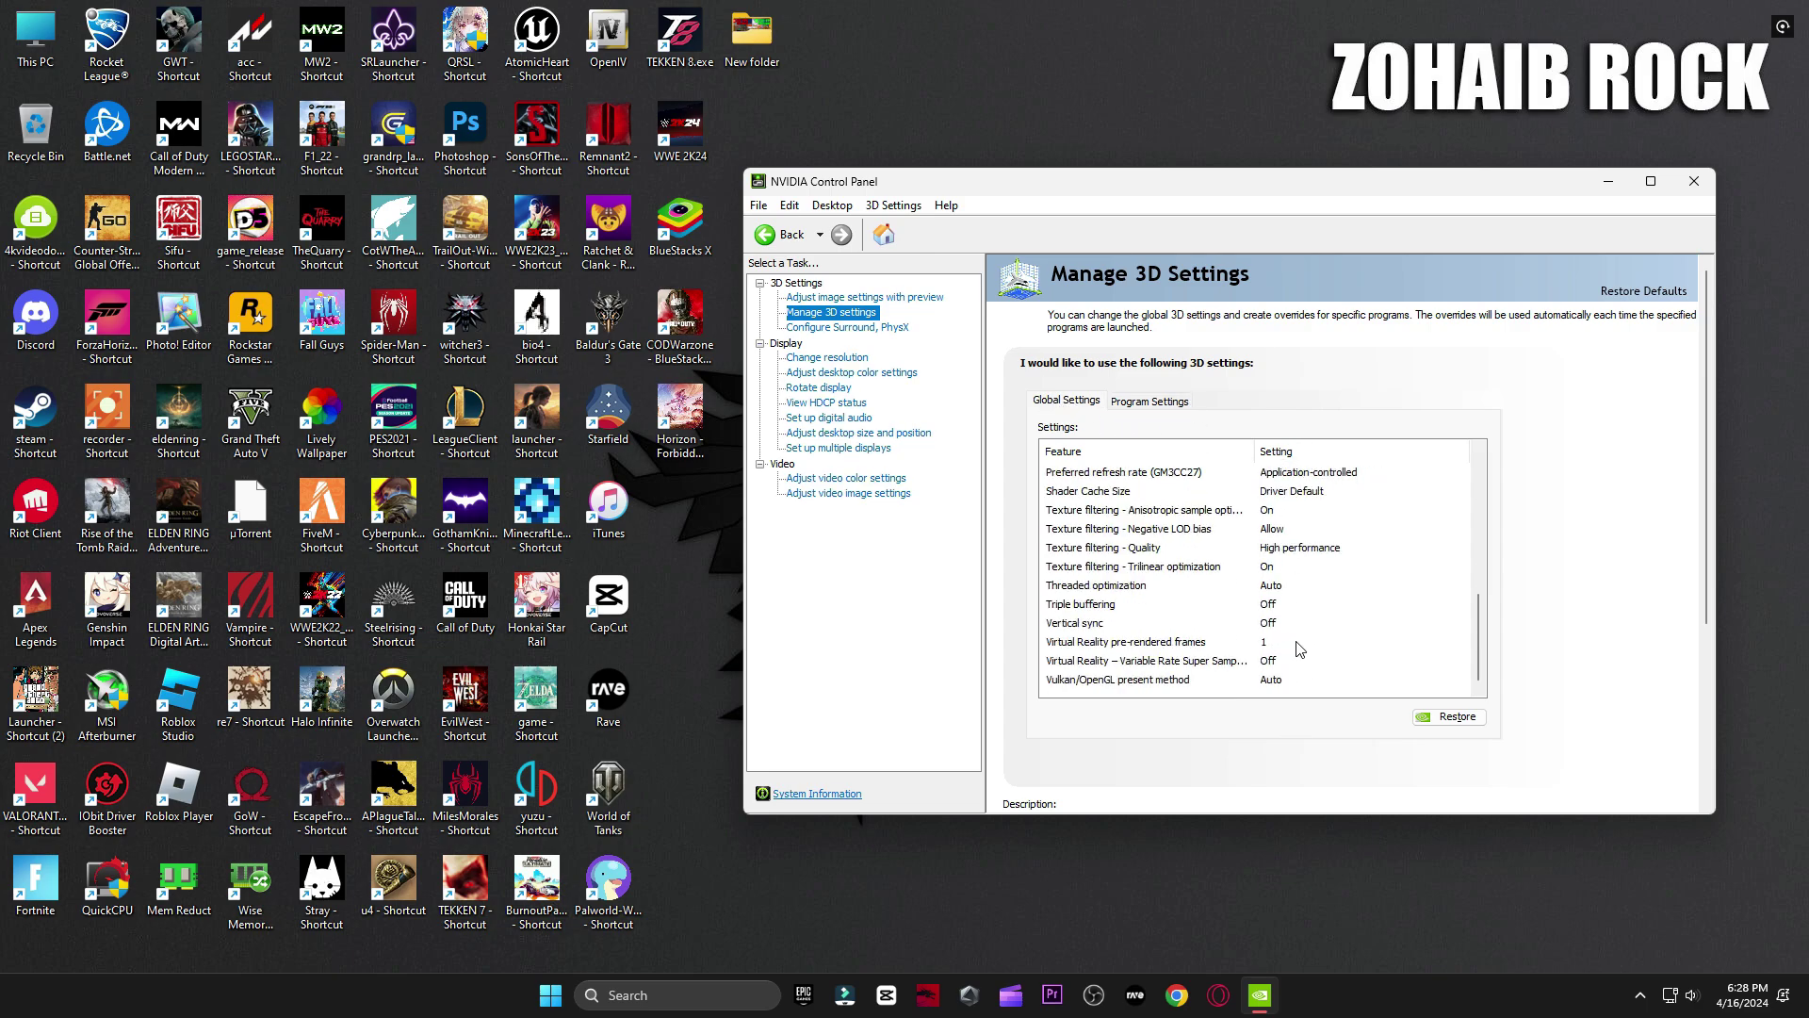
left_click(902, 300)
left_click(1693, 182)
Step: Reopen the boost pack folder on the desktop and go to 4 Power Plan, Quick-CPU, 64bit to find the QuickCpuSetup installer
double_click(1383, 226)
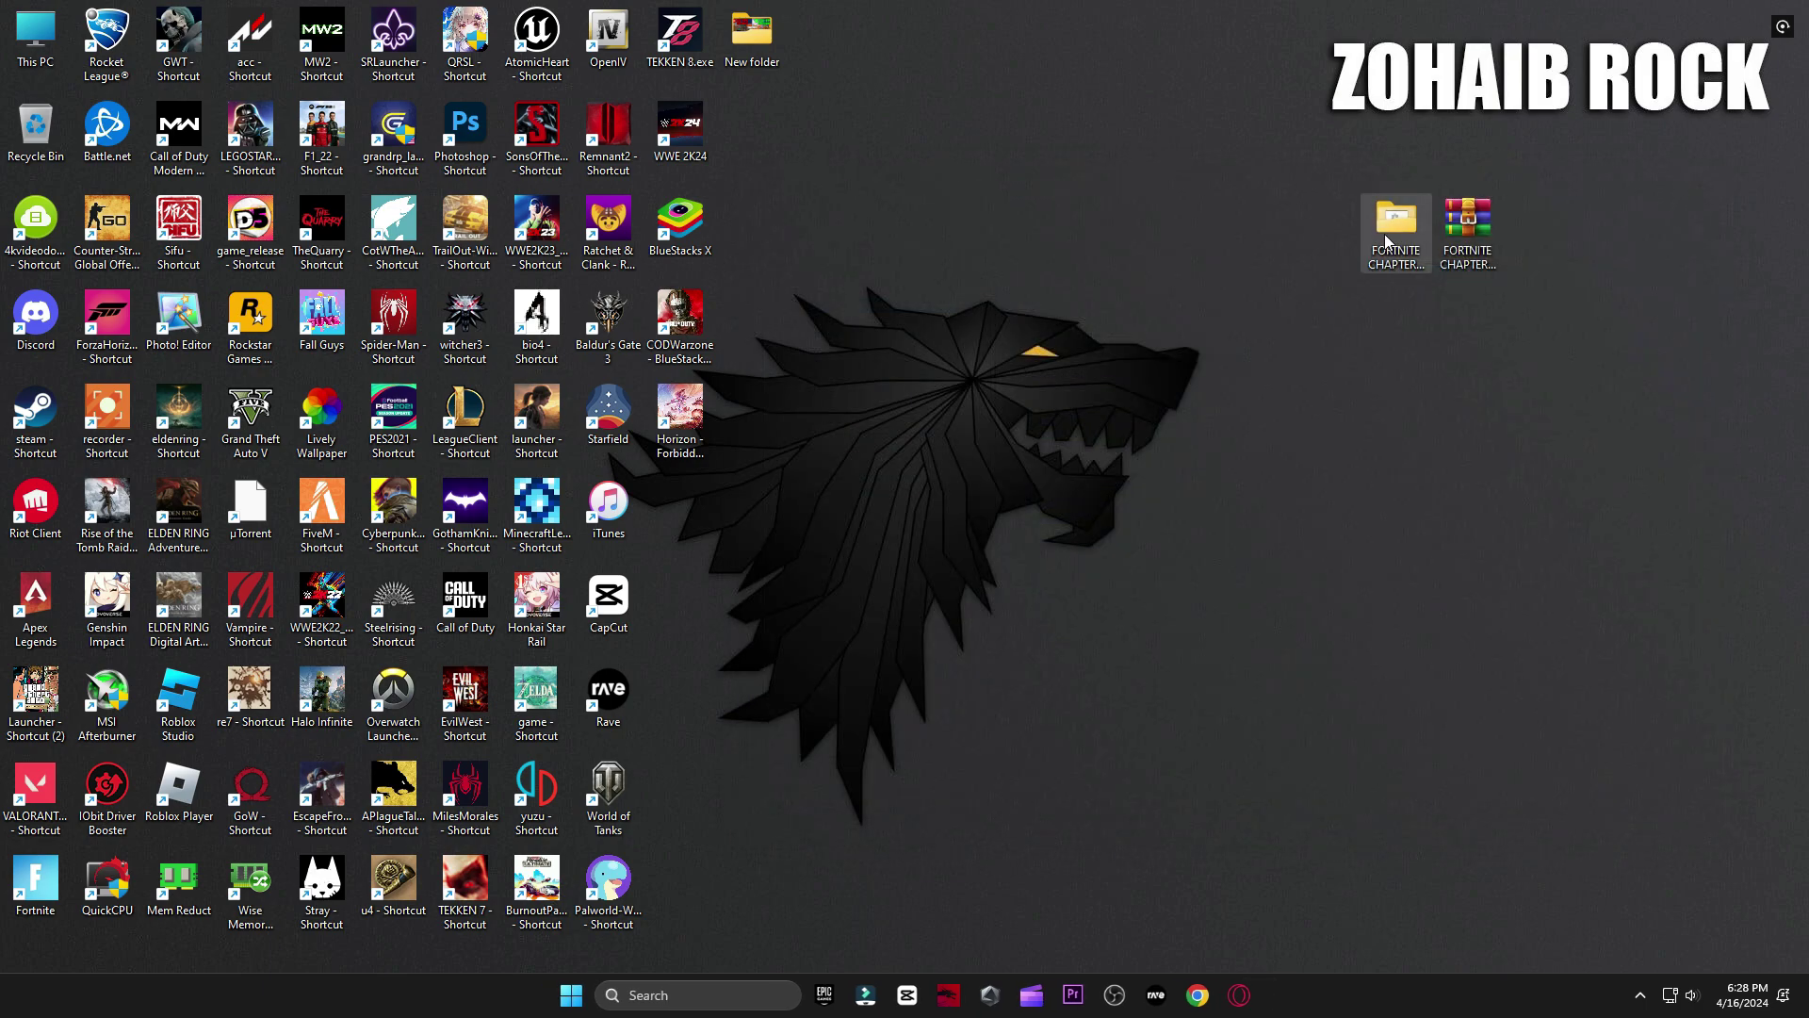
double_click(884, 410)
double_click(833, 294)
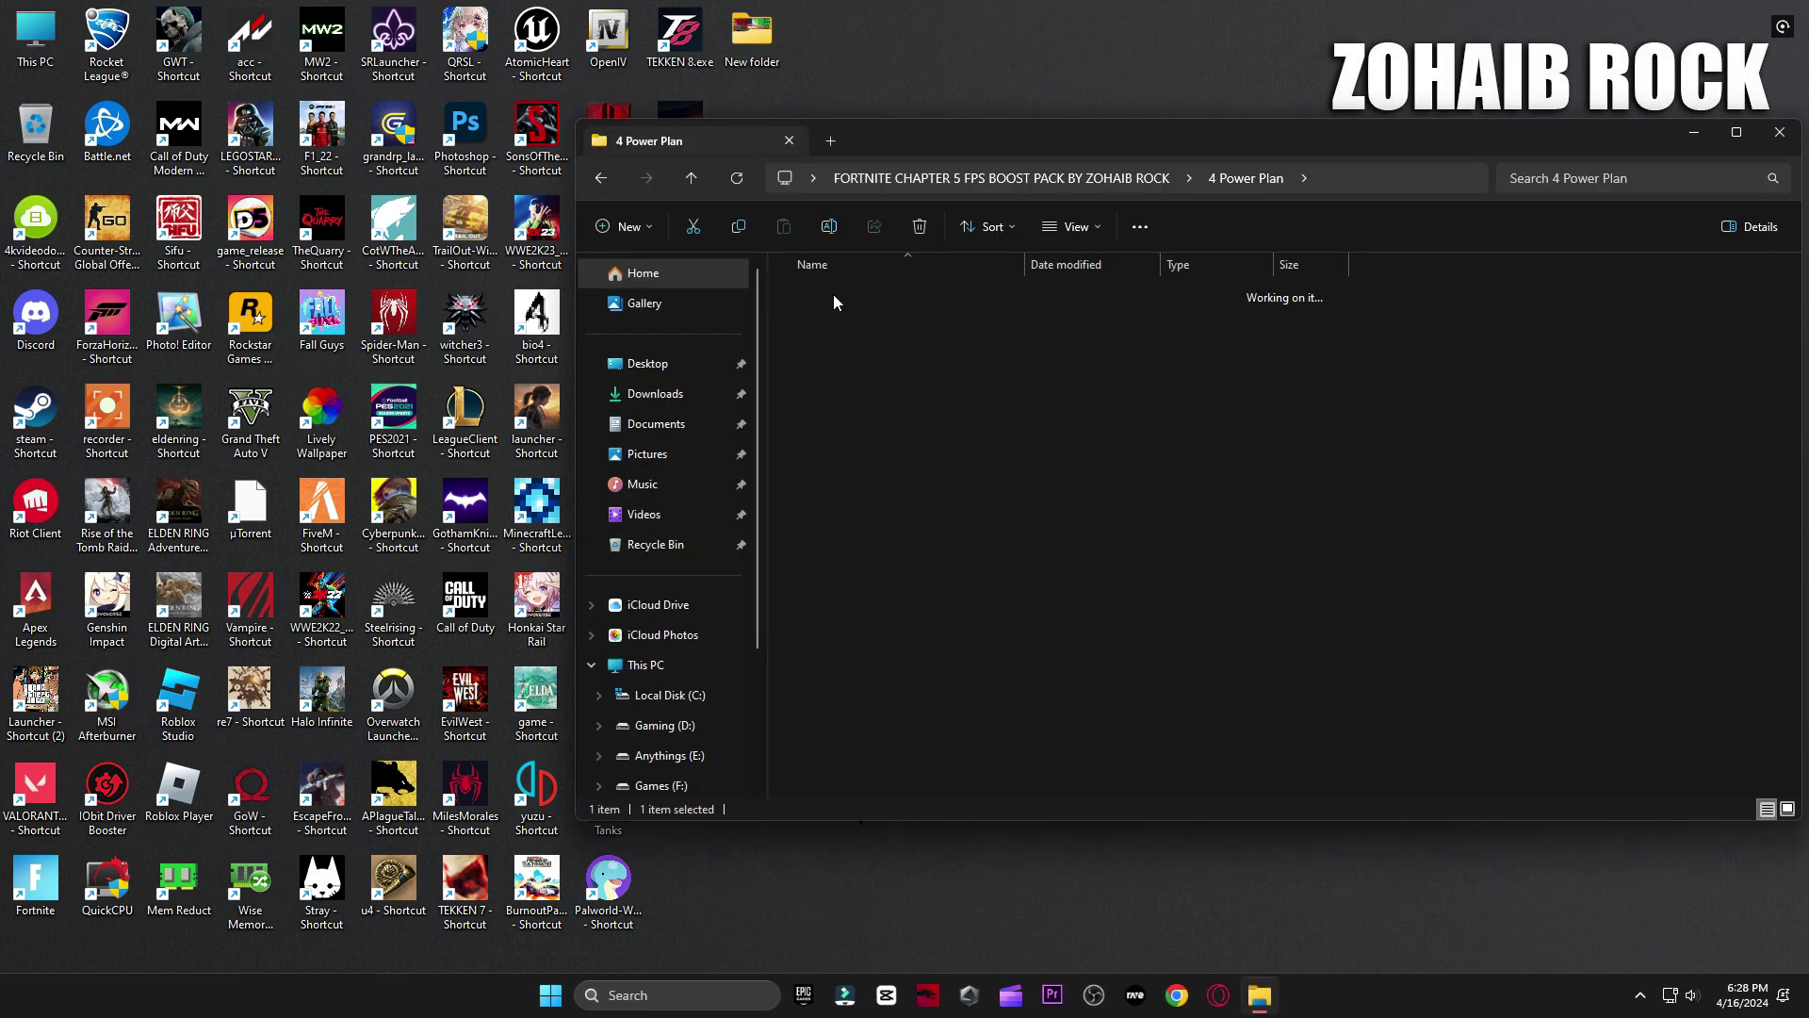
double_click(833, 327)
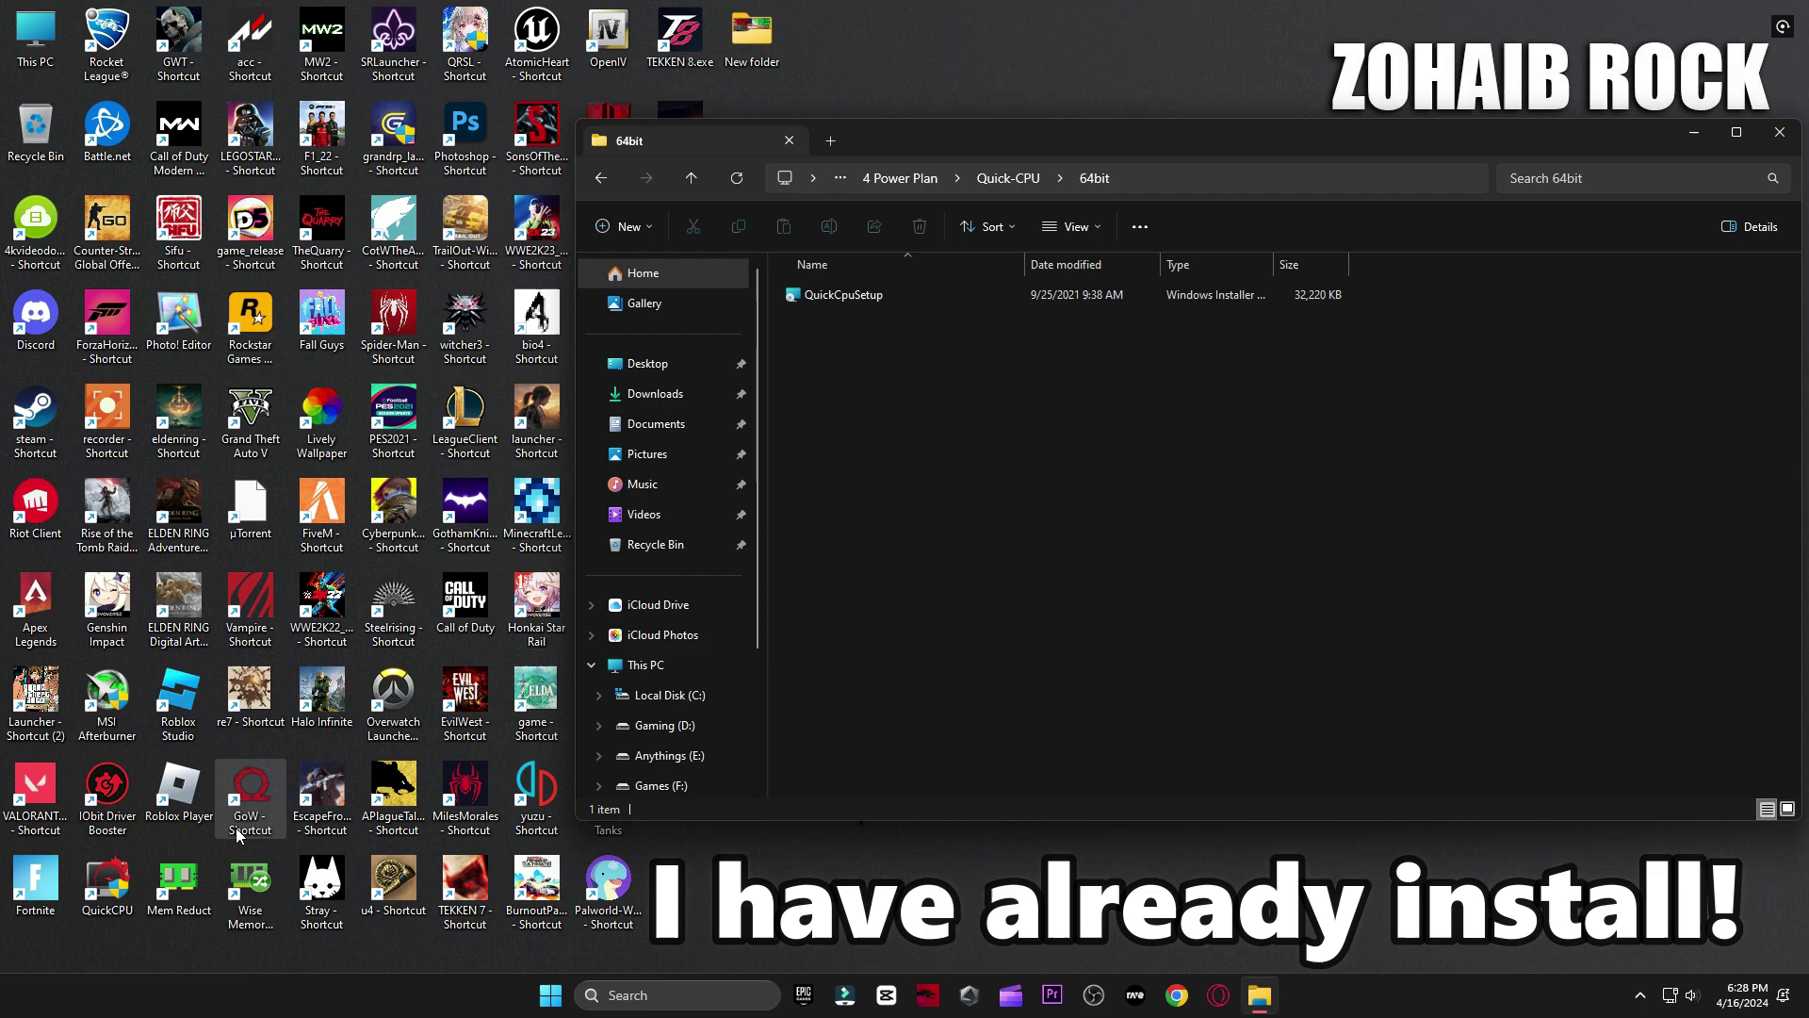
Step: Launch the installed Quick CPU from its desktop shortcut and close the 64bit folder window
left_click(102, 895)
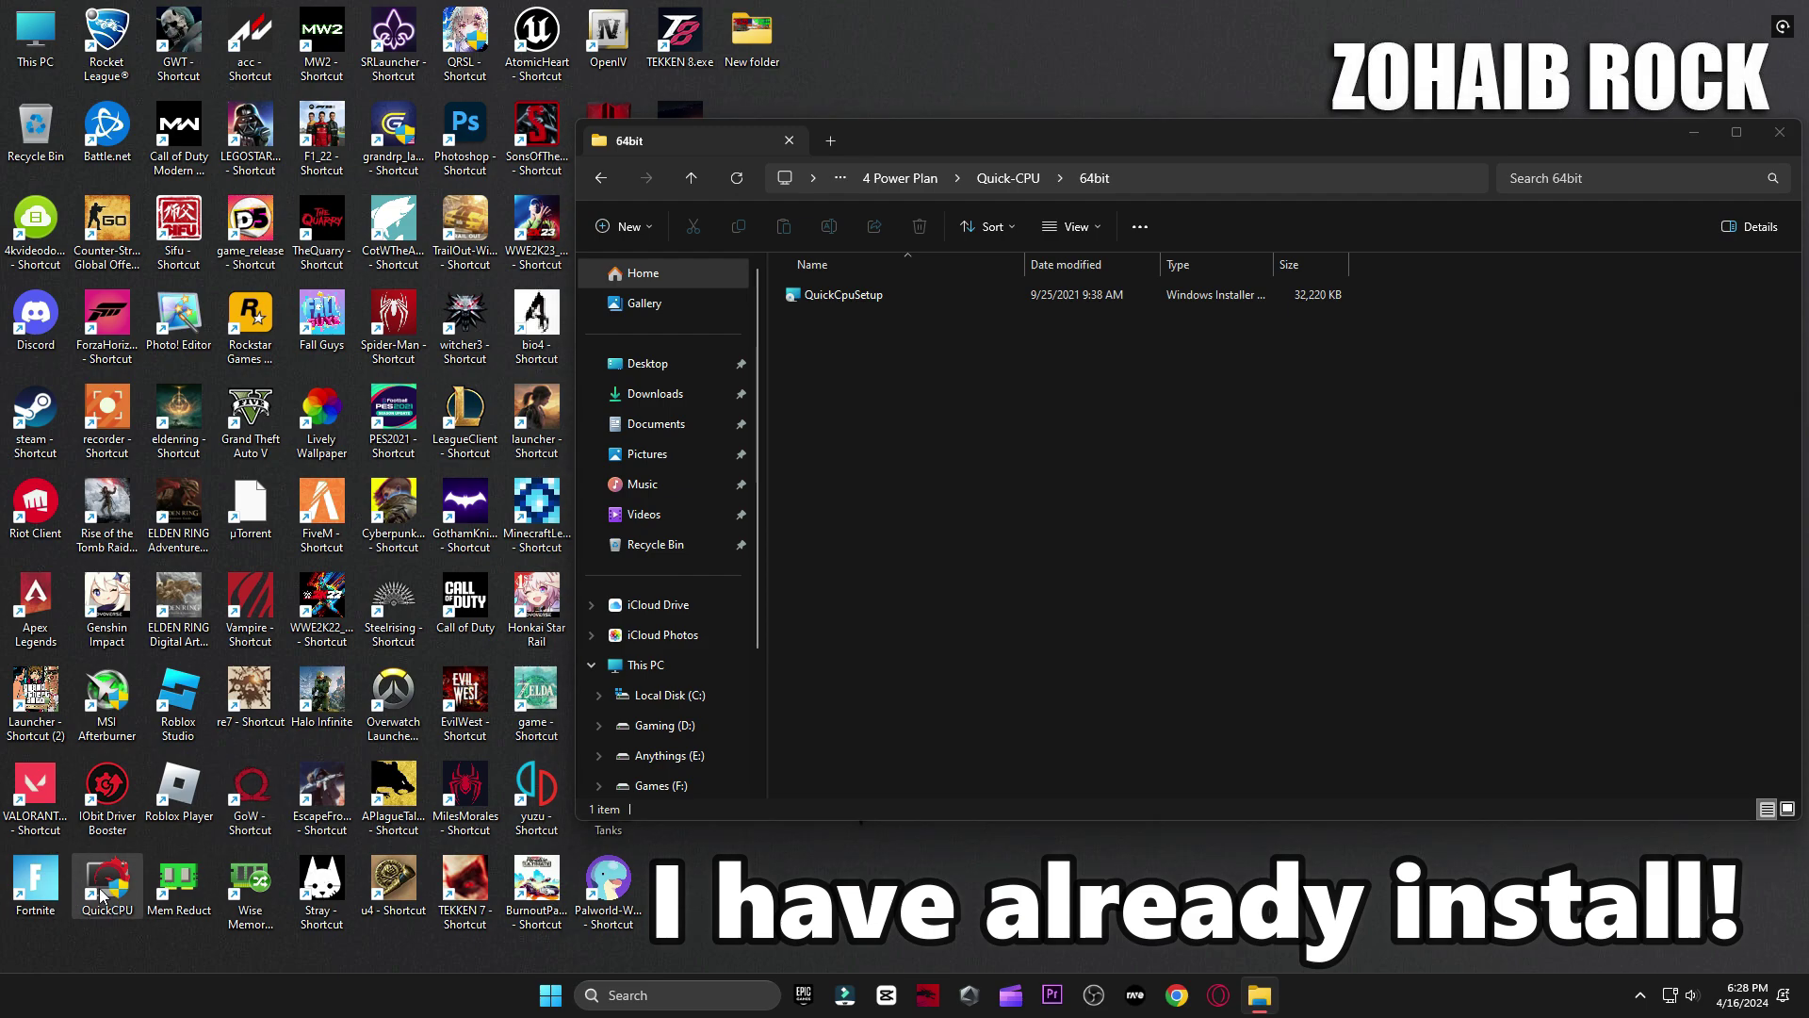
left_click(1790, 138)
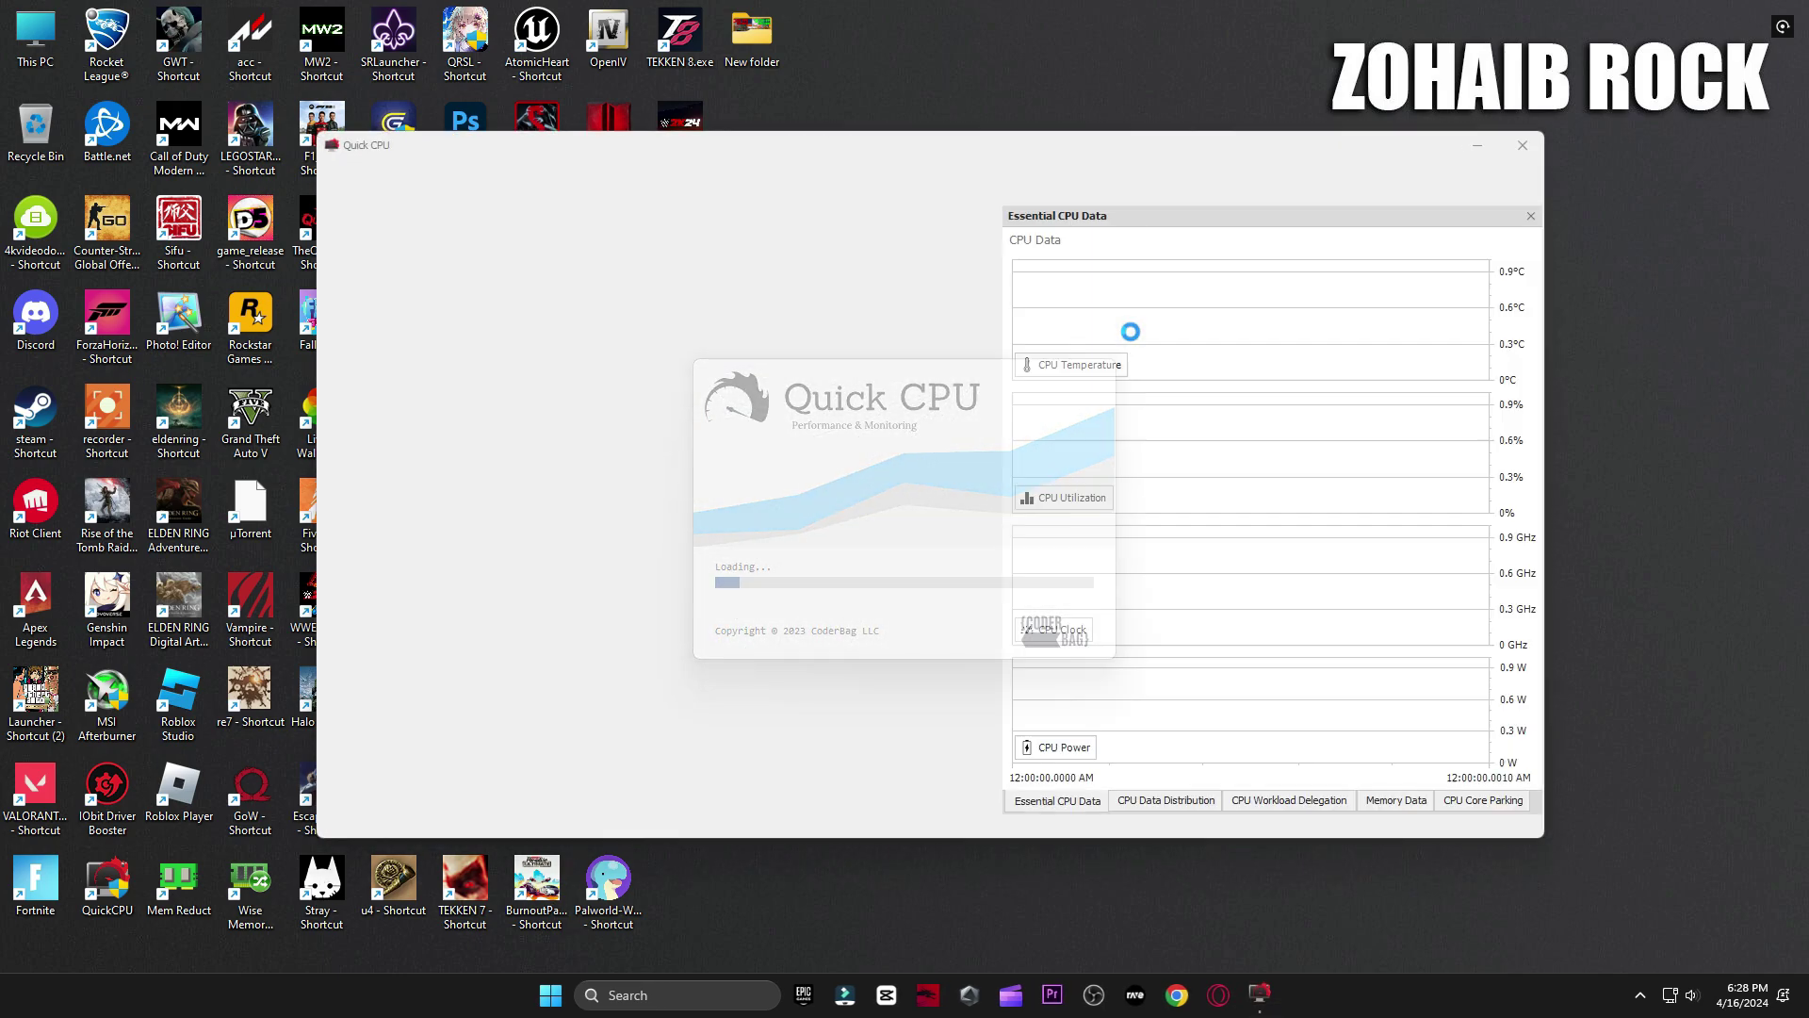
left_click(1071, 556)
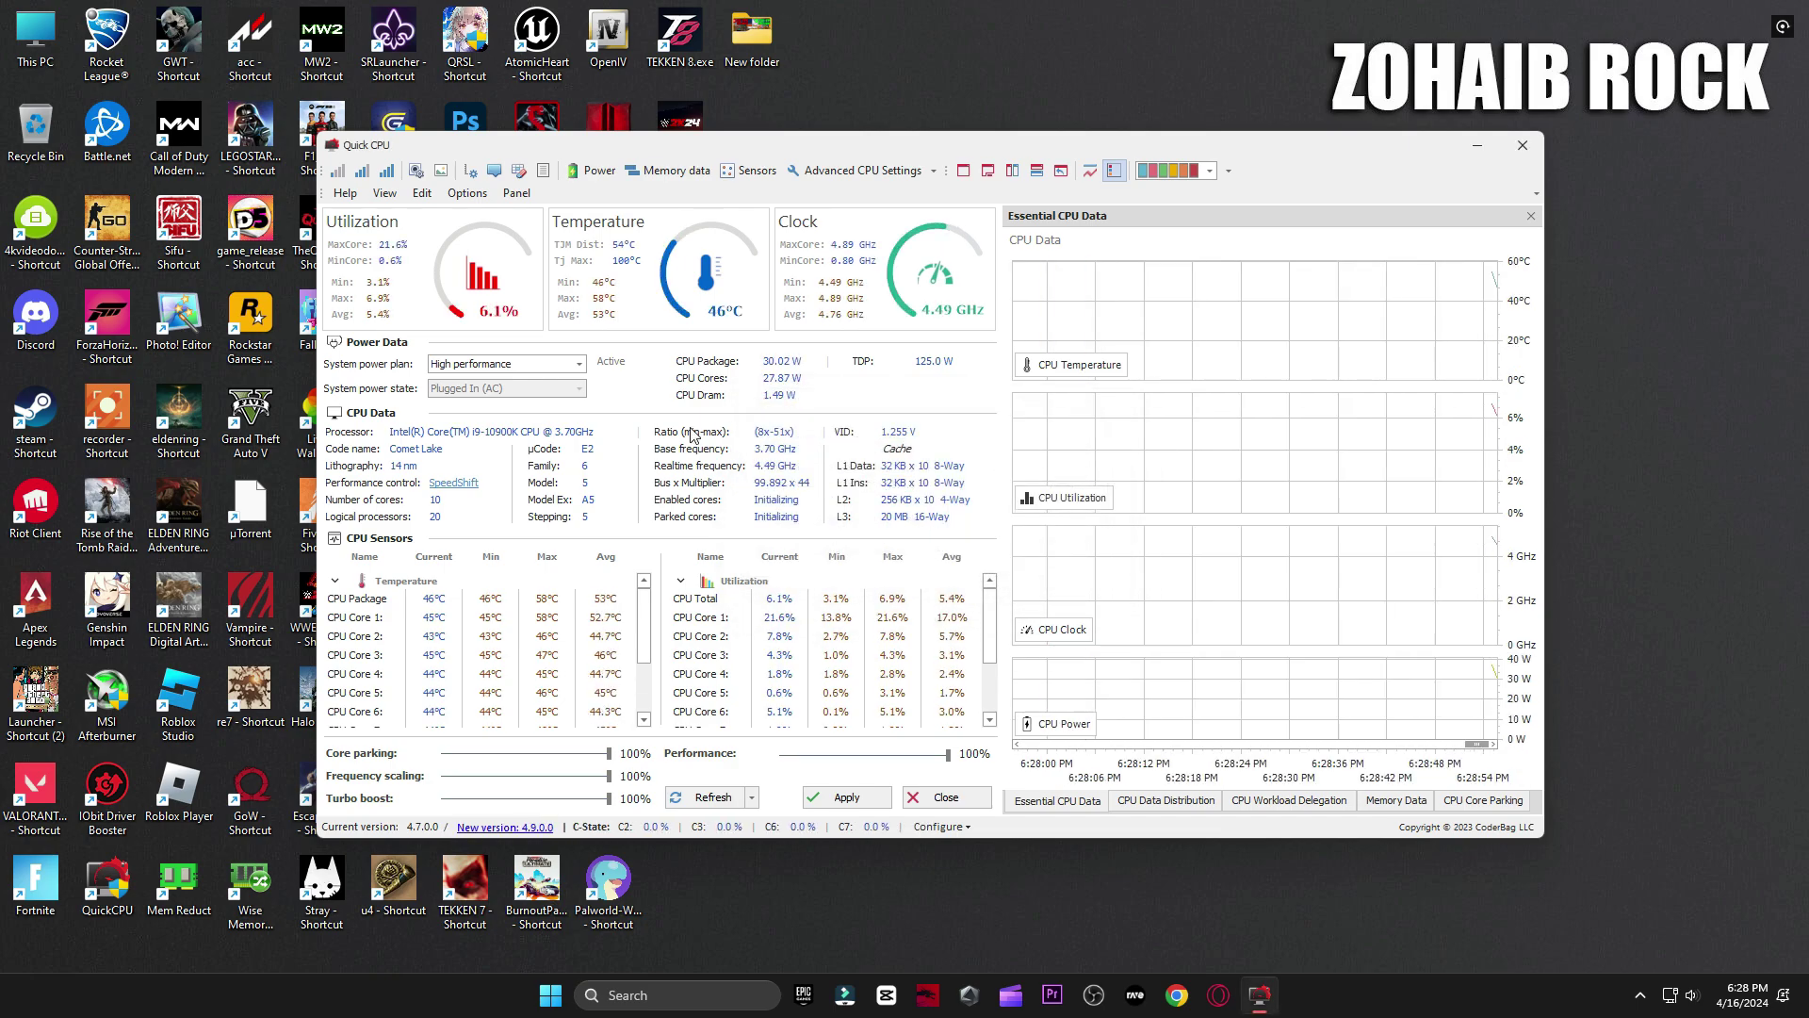
Step: Keep the High performance plan, set core parking, frequency scaling, turbo boost and performance to 100%, apply, and close Quick CPU
left_click(570, 366)
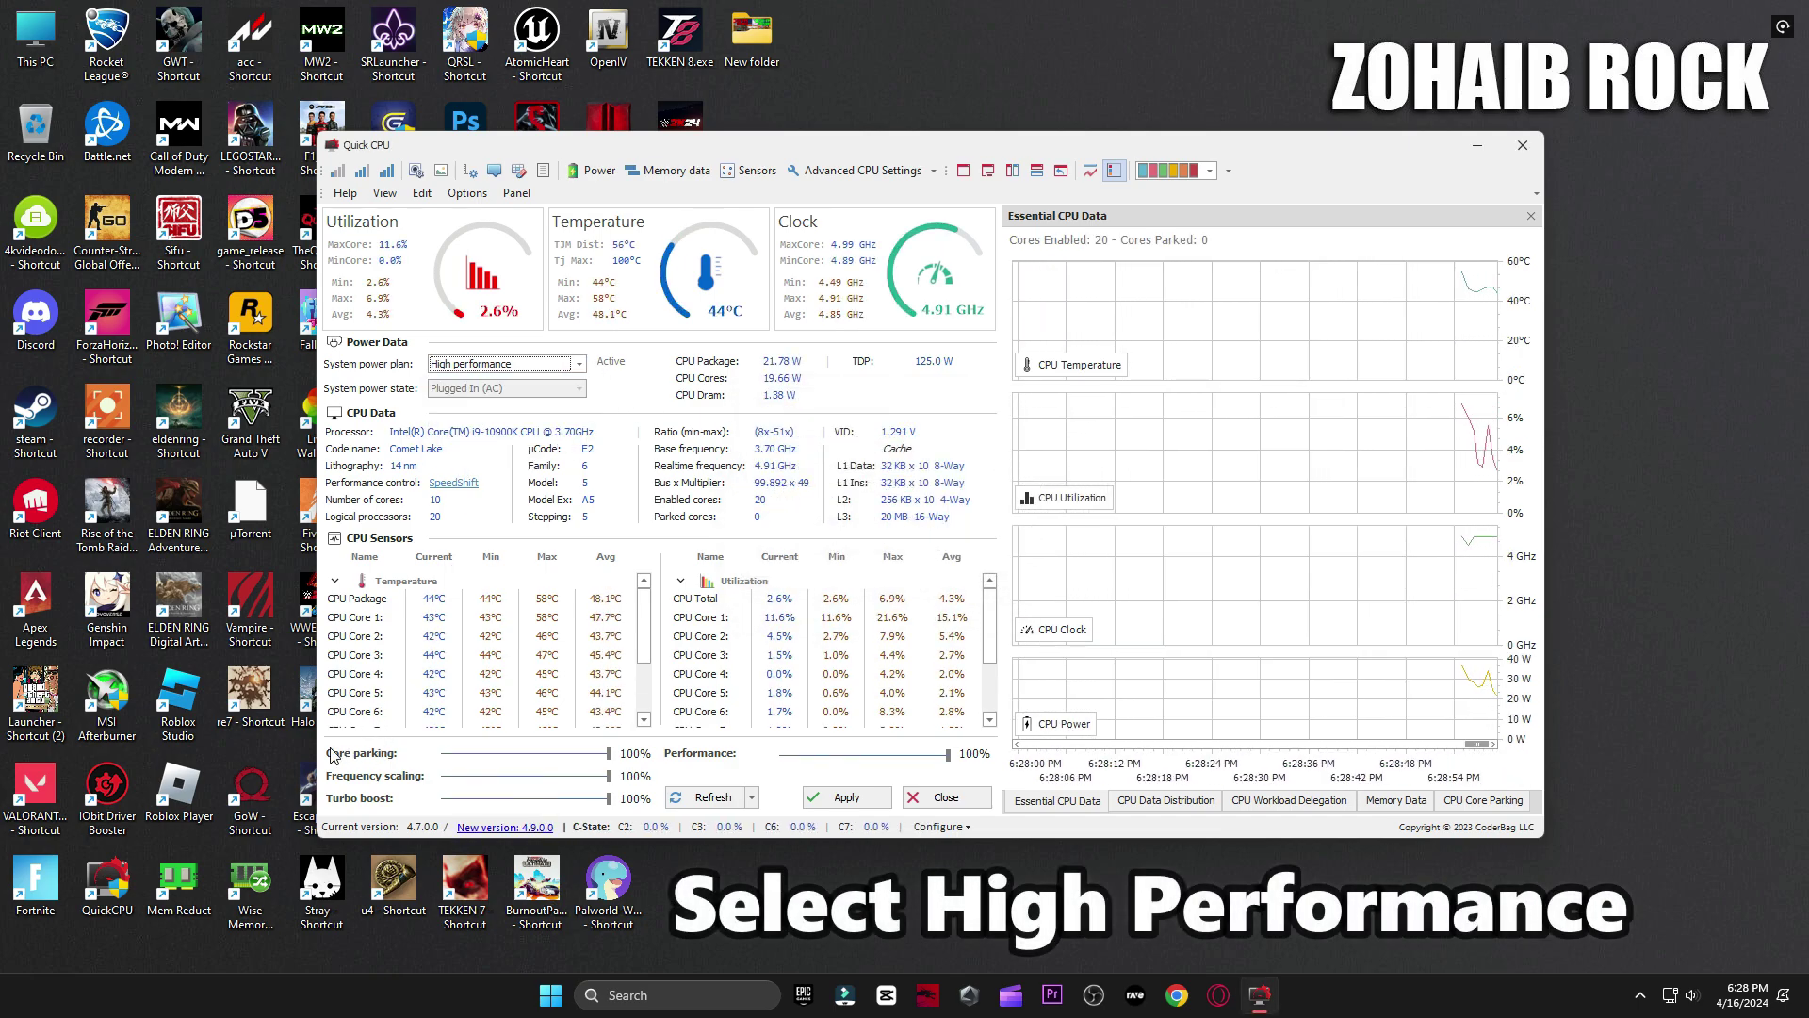
left_click(609, 754)
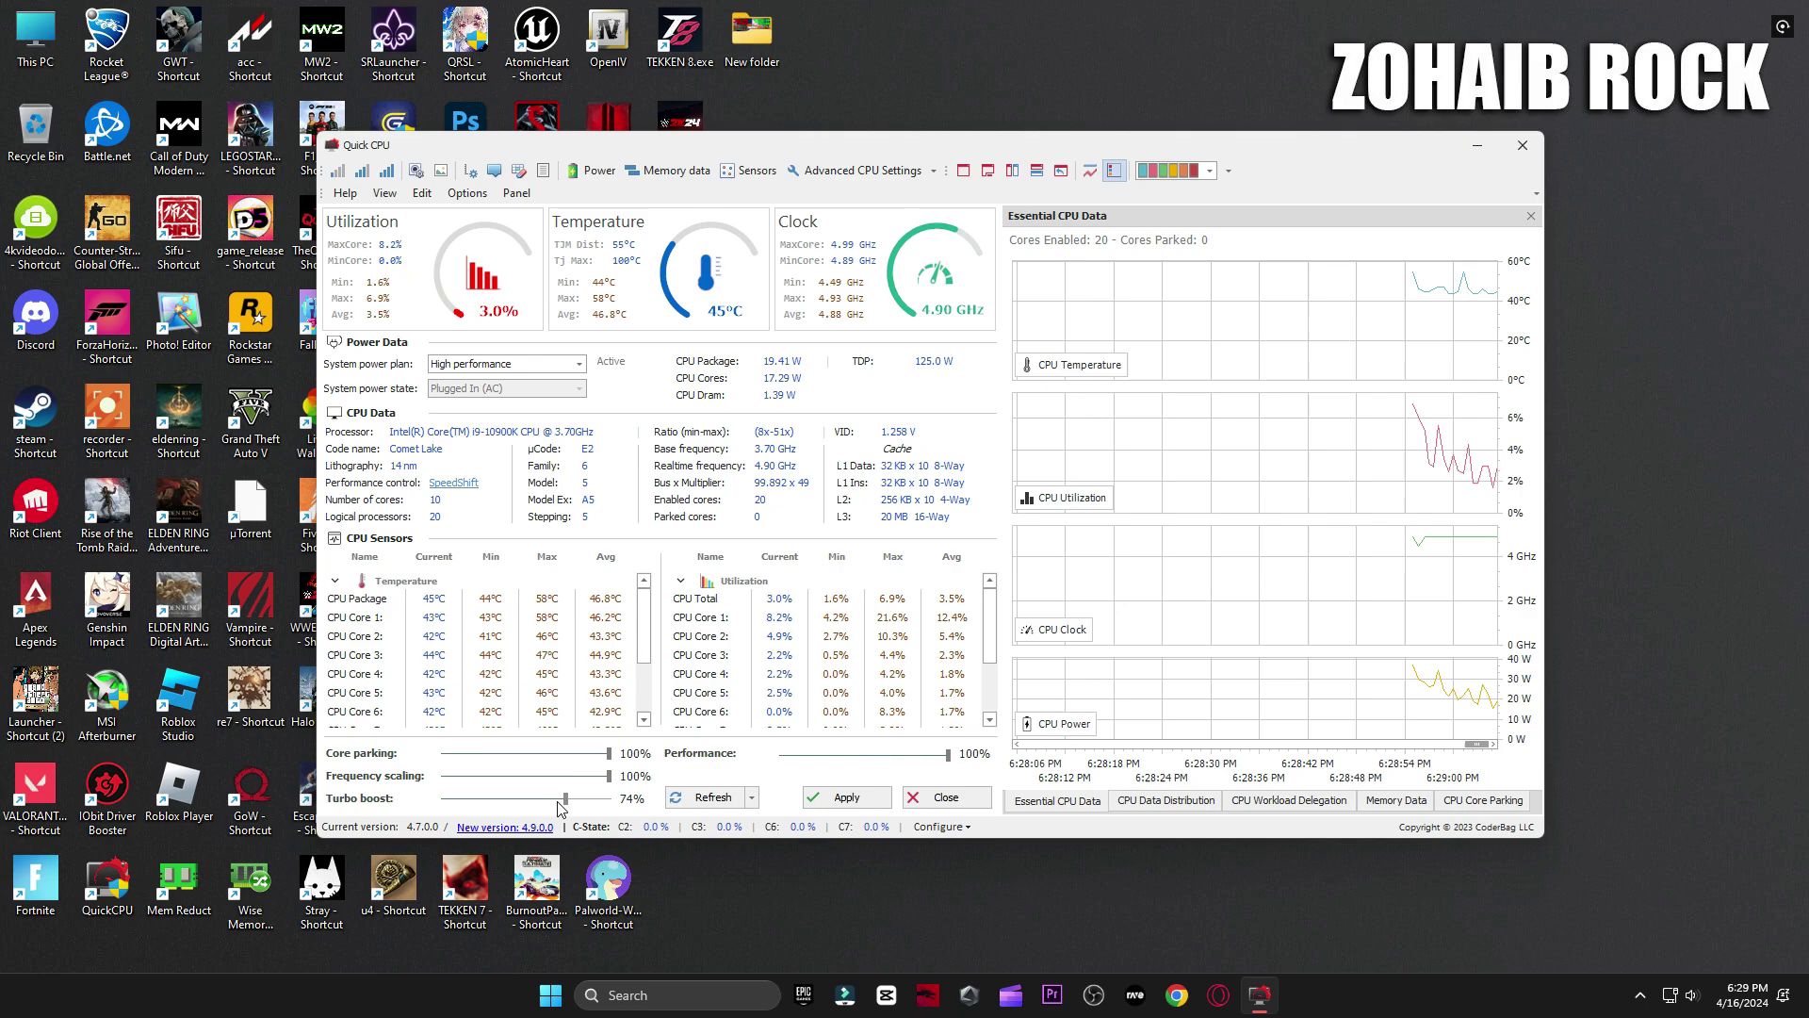
left_click_drag(595, 798, 617, 799)
left_click_drag(790, 756, 732, 760)
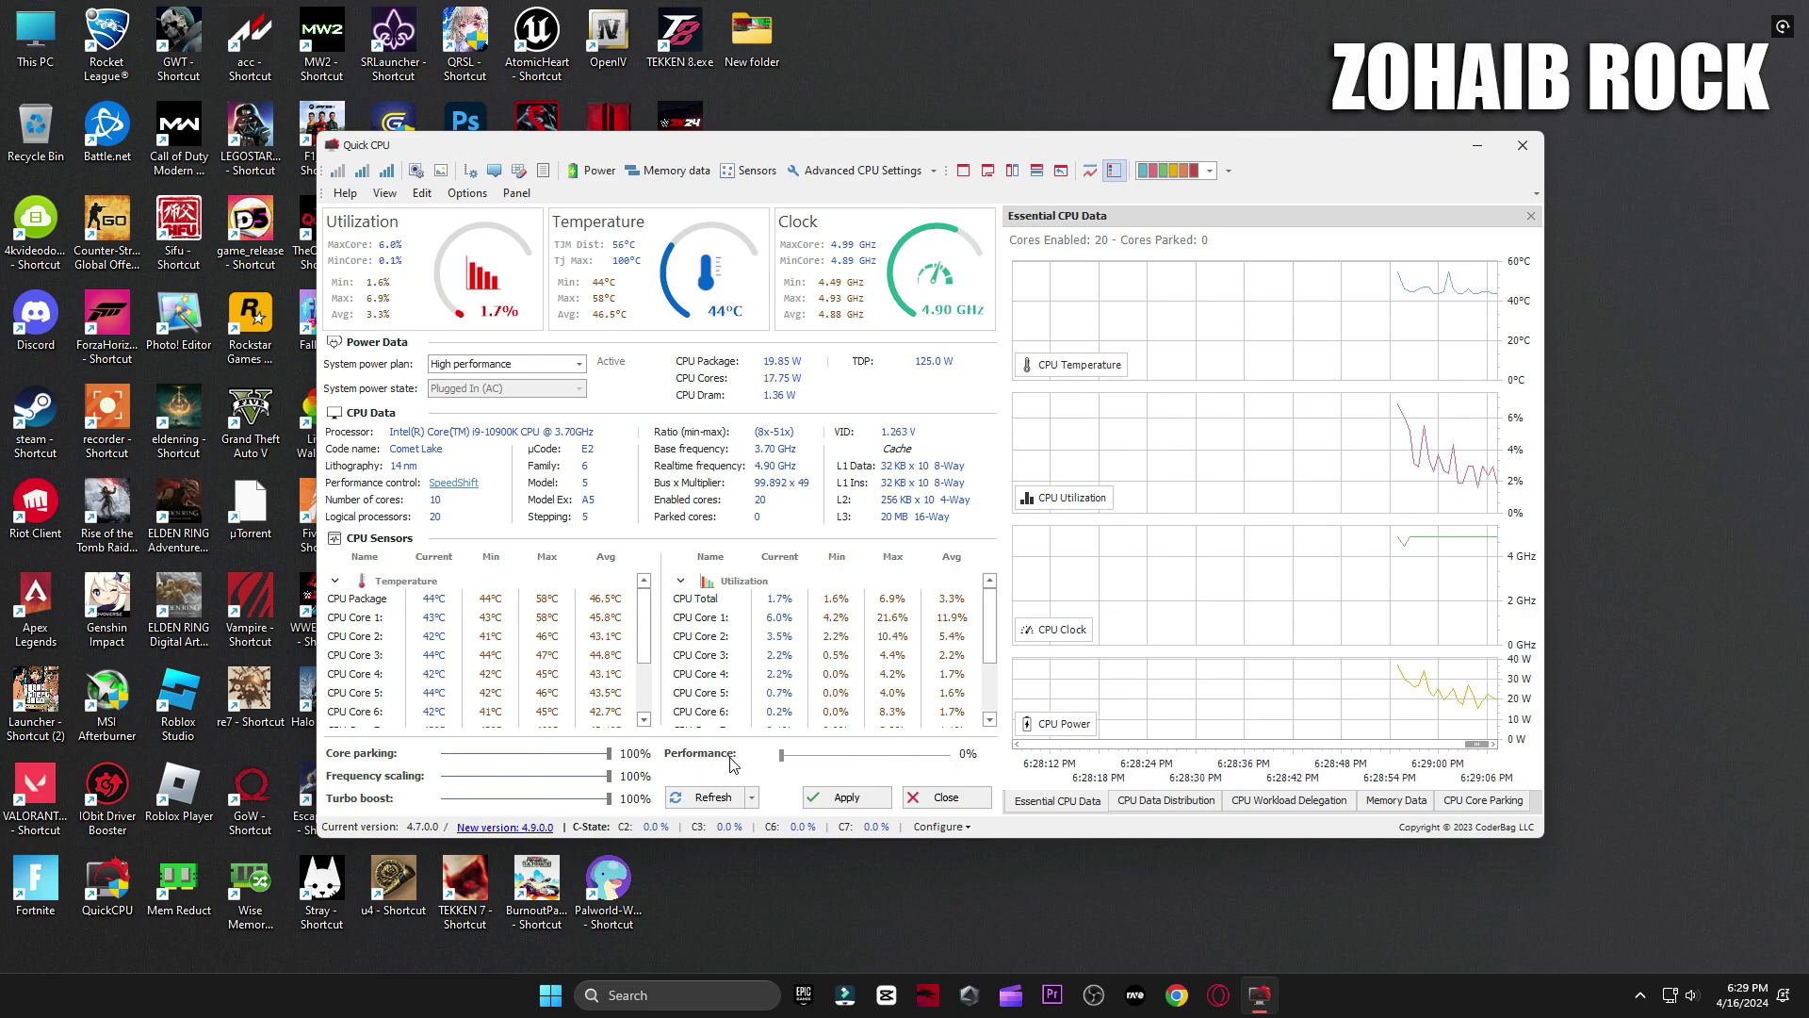
left_click(883, 798)
left_click(1041, 544)
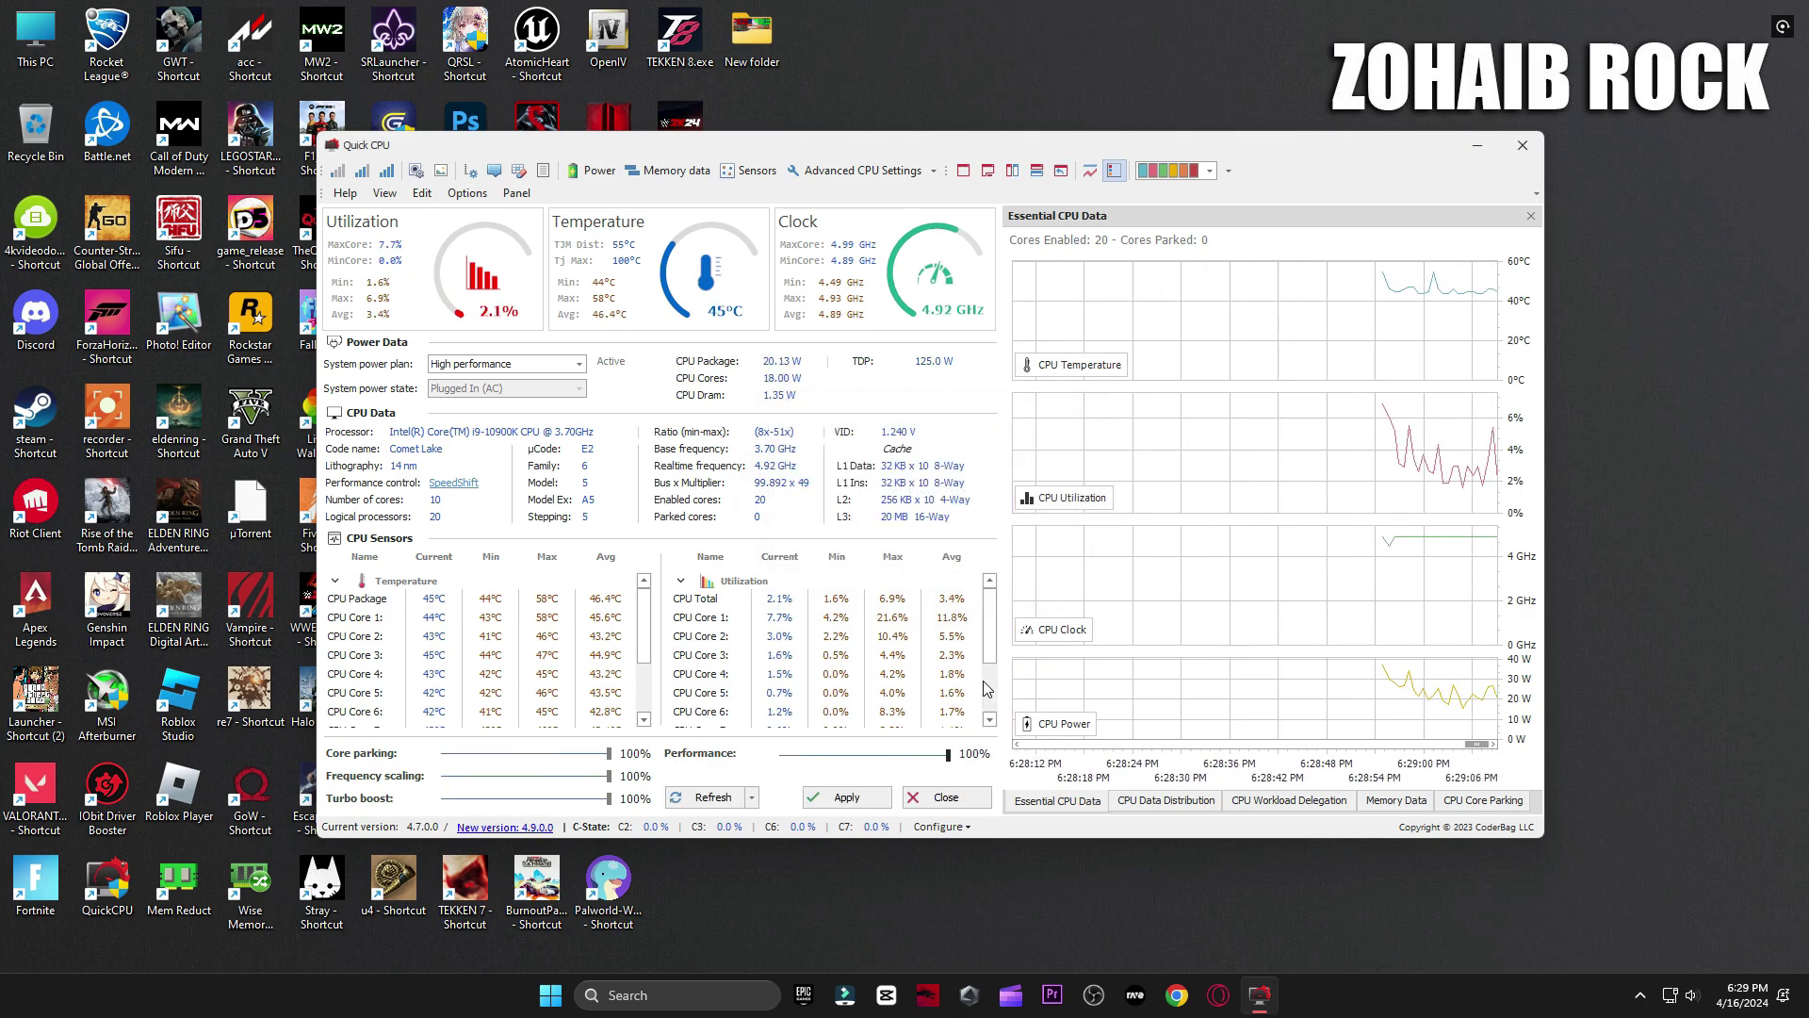
left_click(947, 798)
Step: Search Windows for "power", open the power plan settings, check the preferred and additional plans, and close Power Options
left_click(650, 995)
type("pow")
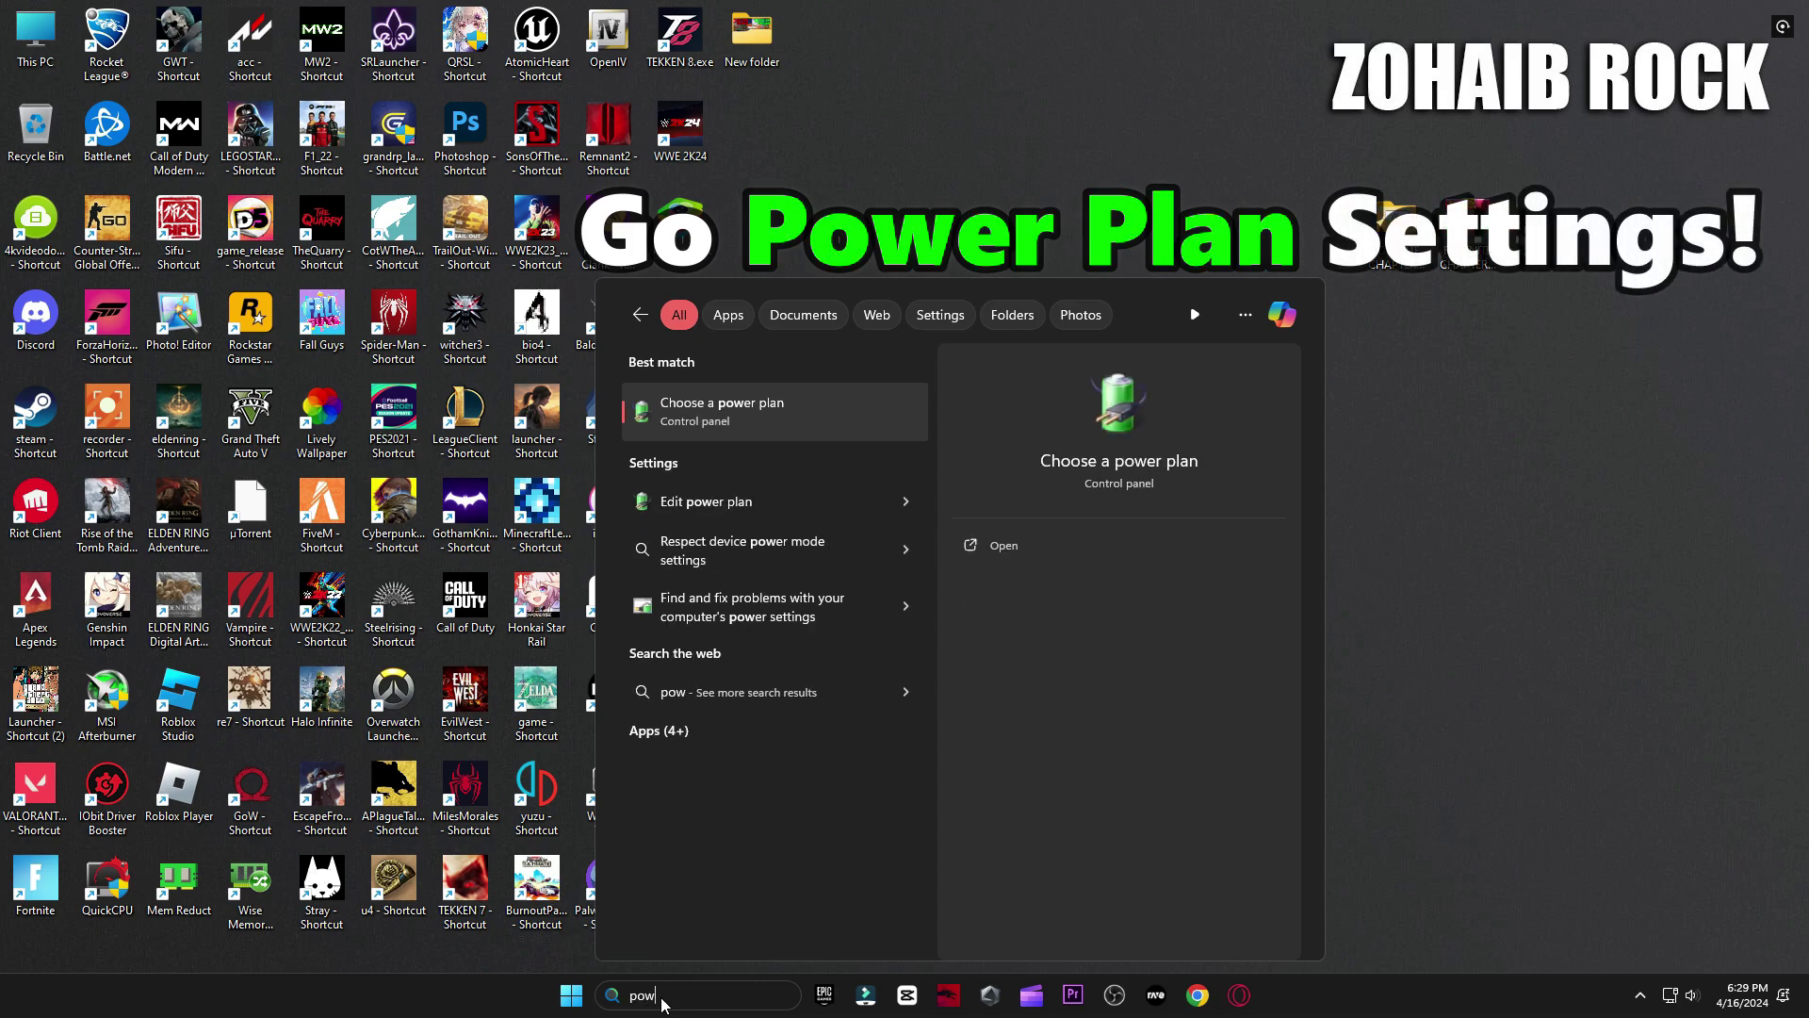
type("er")
left_click(727, 419)
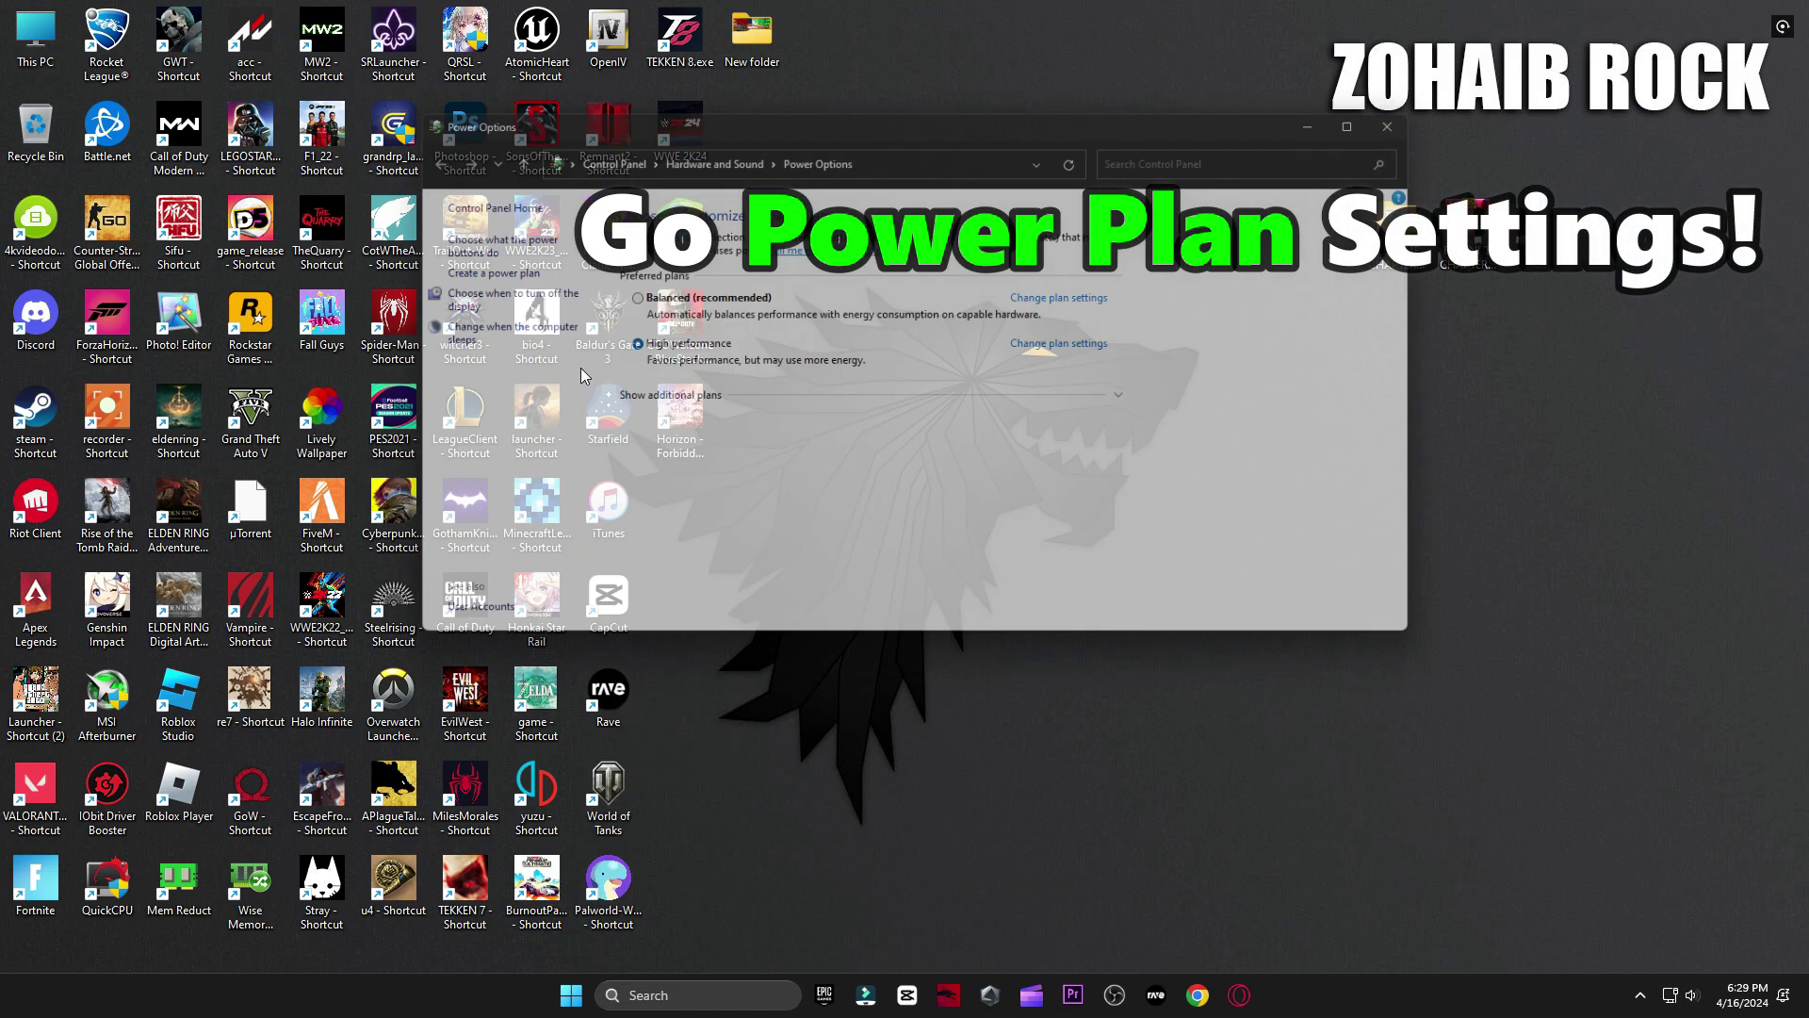
left_click_drag(976, 119, 1313, 173)
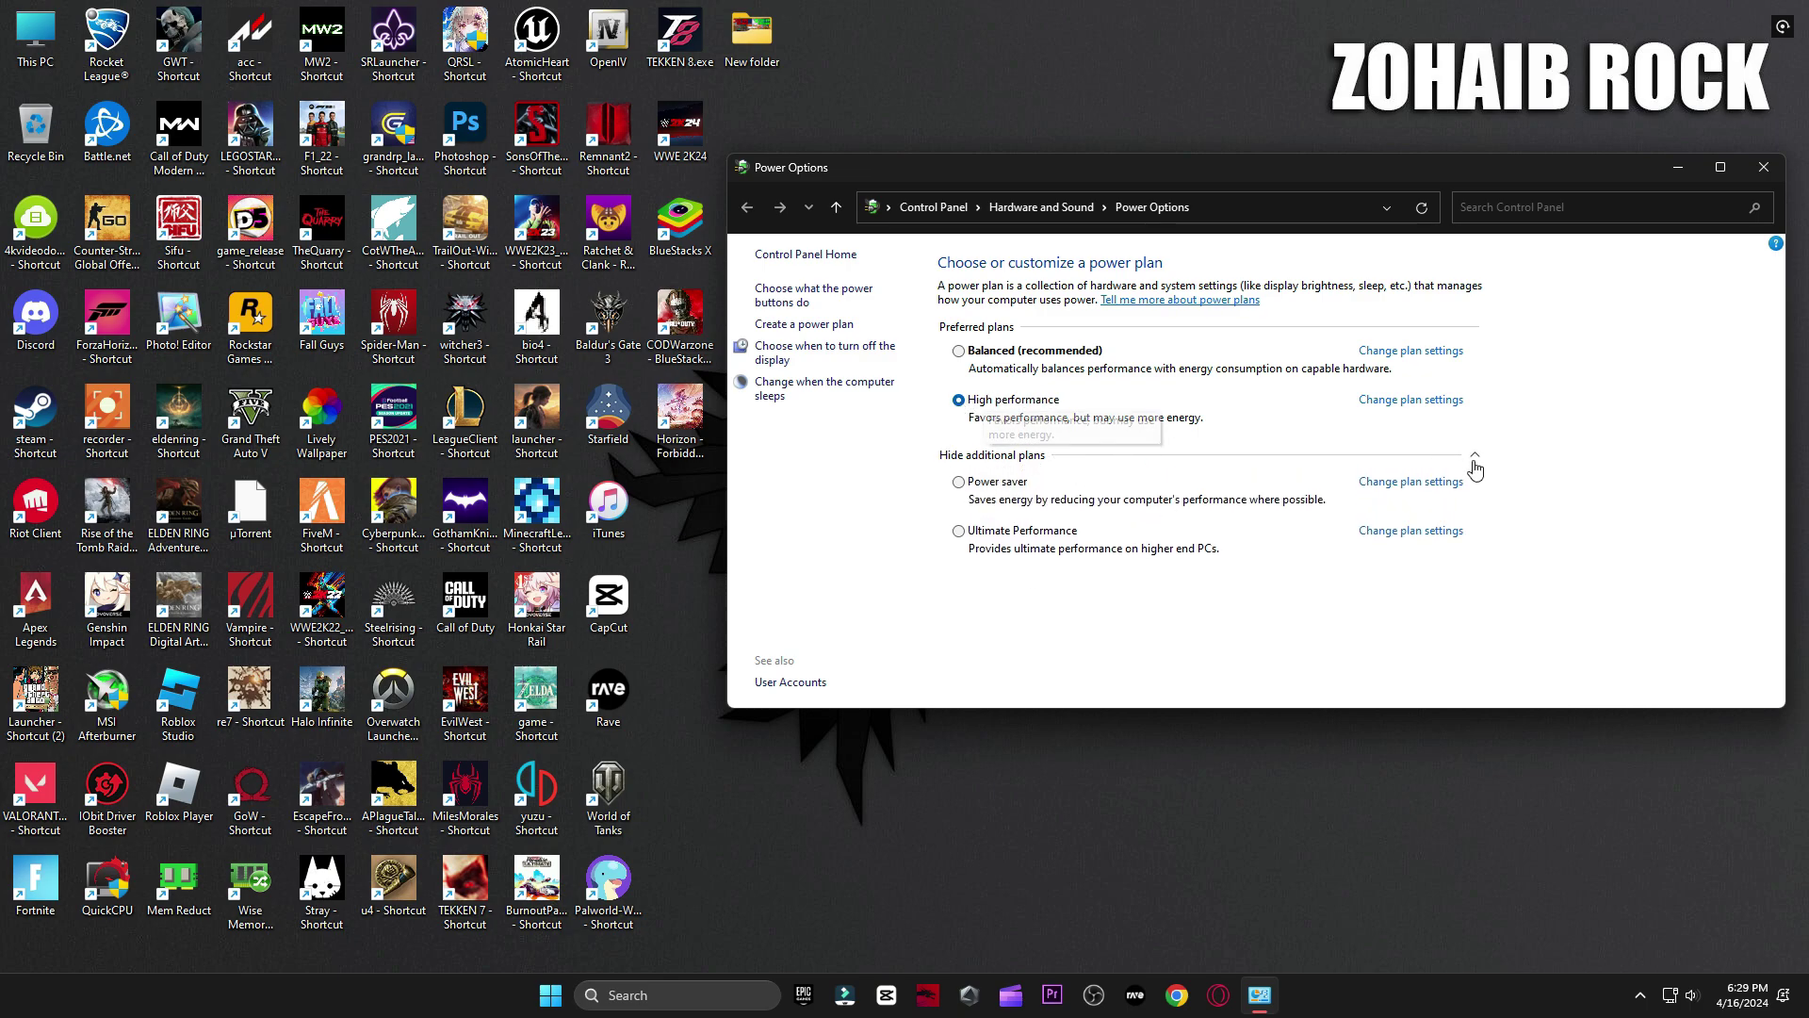
left_click(1763, 167)
Step: Run Timer Resolution from the boost pack's 5 Latency folder, set it to Maximum, and minimize it so it stays running
double_click(1394, 217)
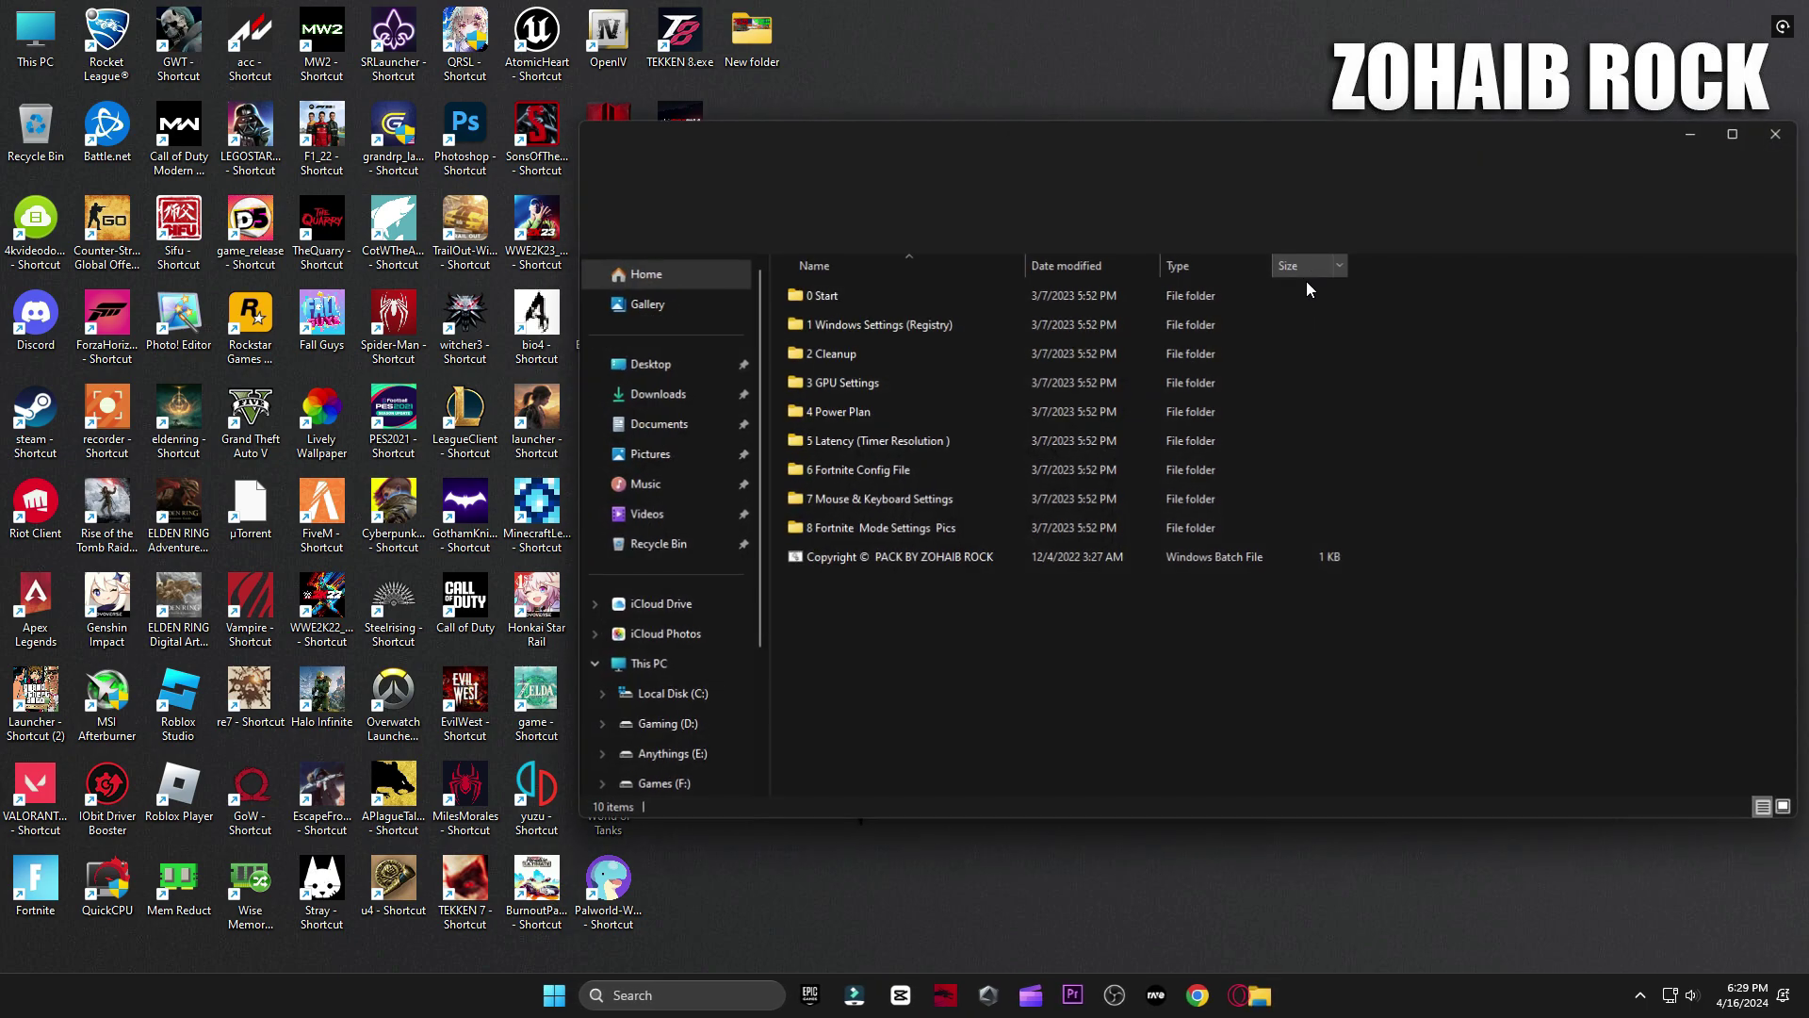
double_click(882, 443)
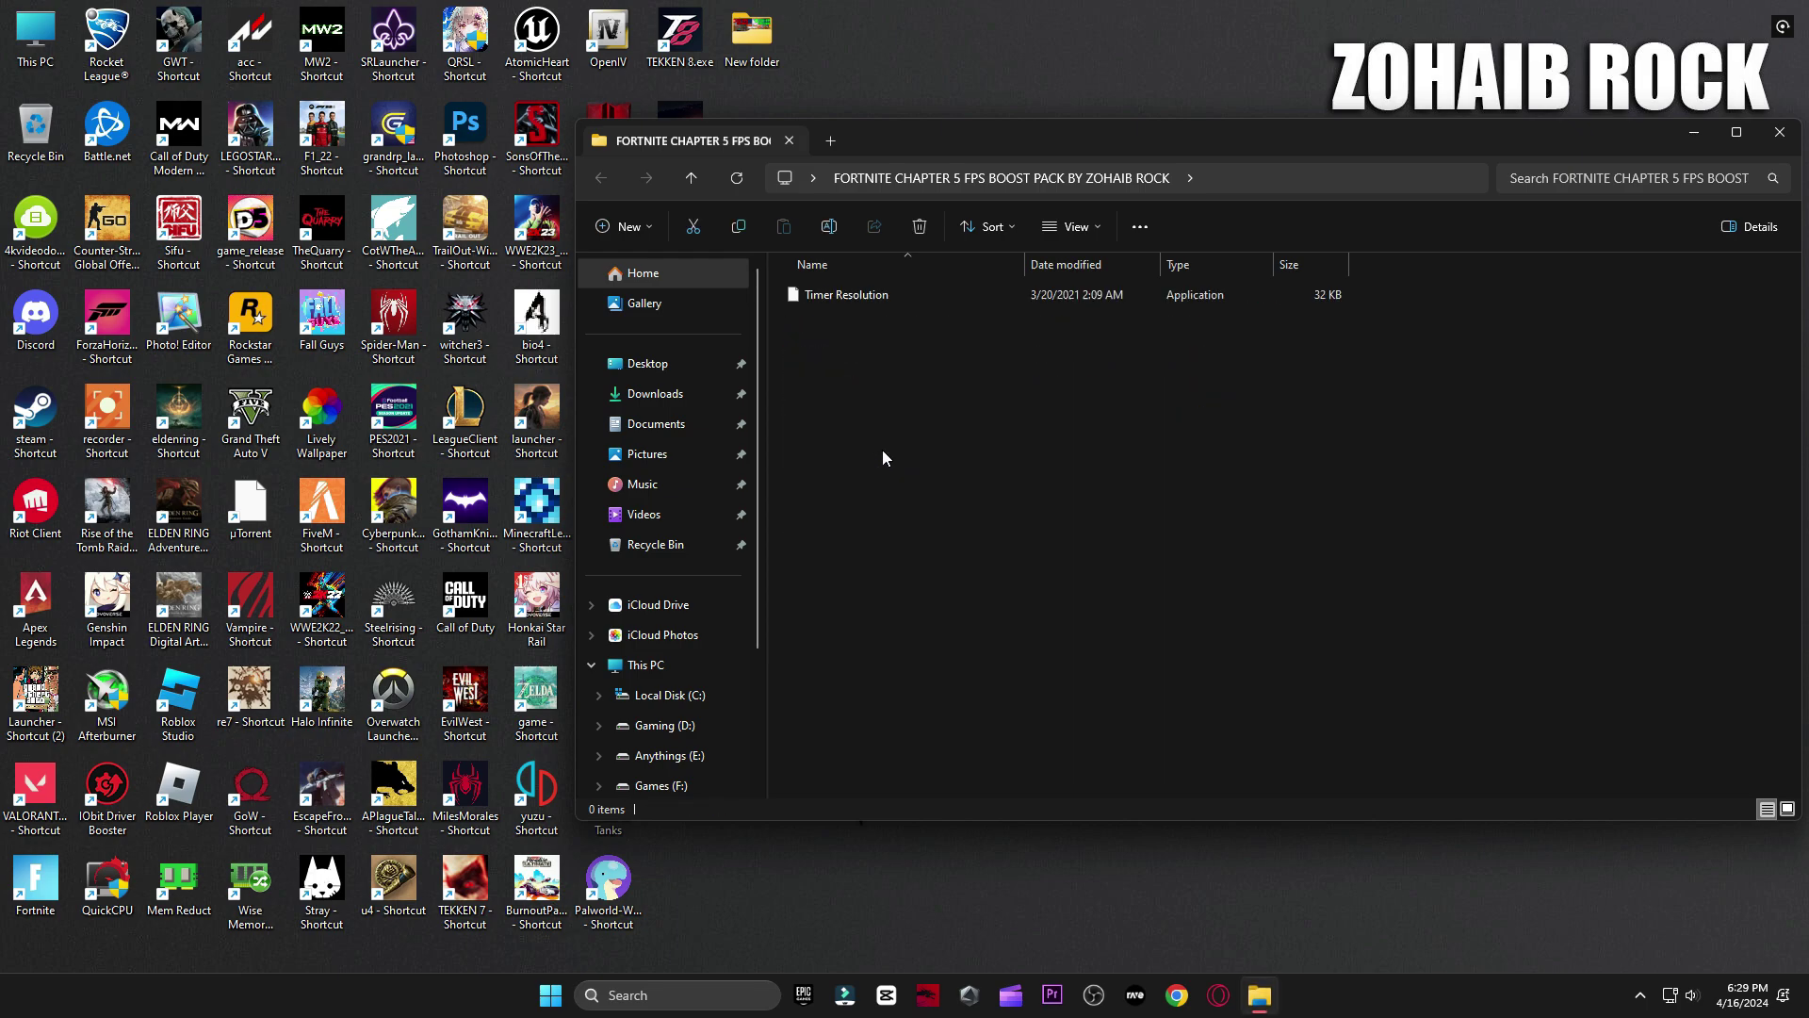
left_click(849, 300)
double_click(849, 296)
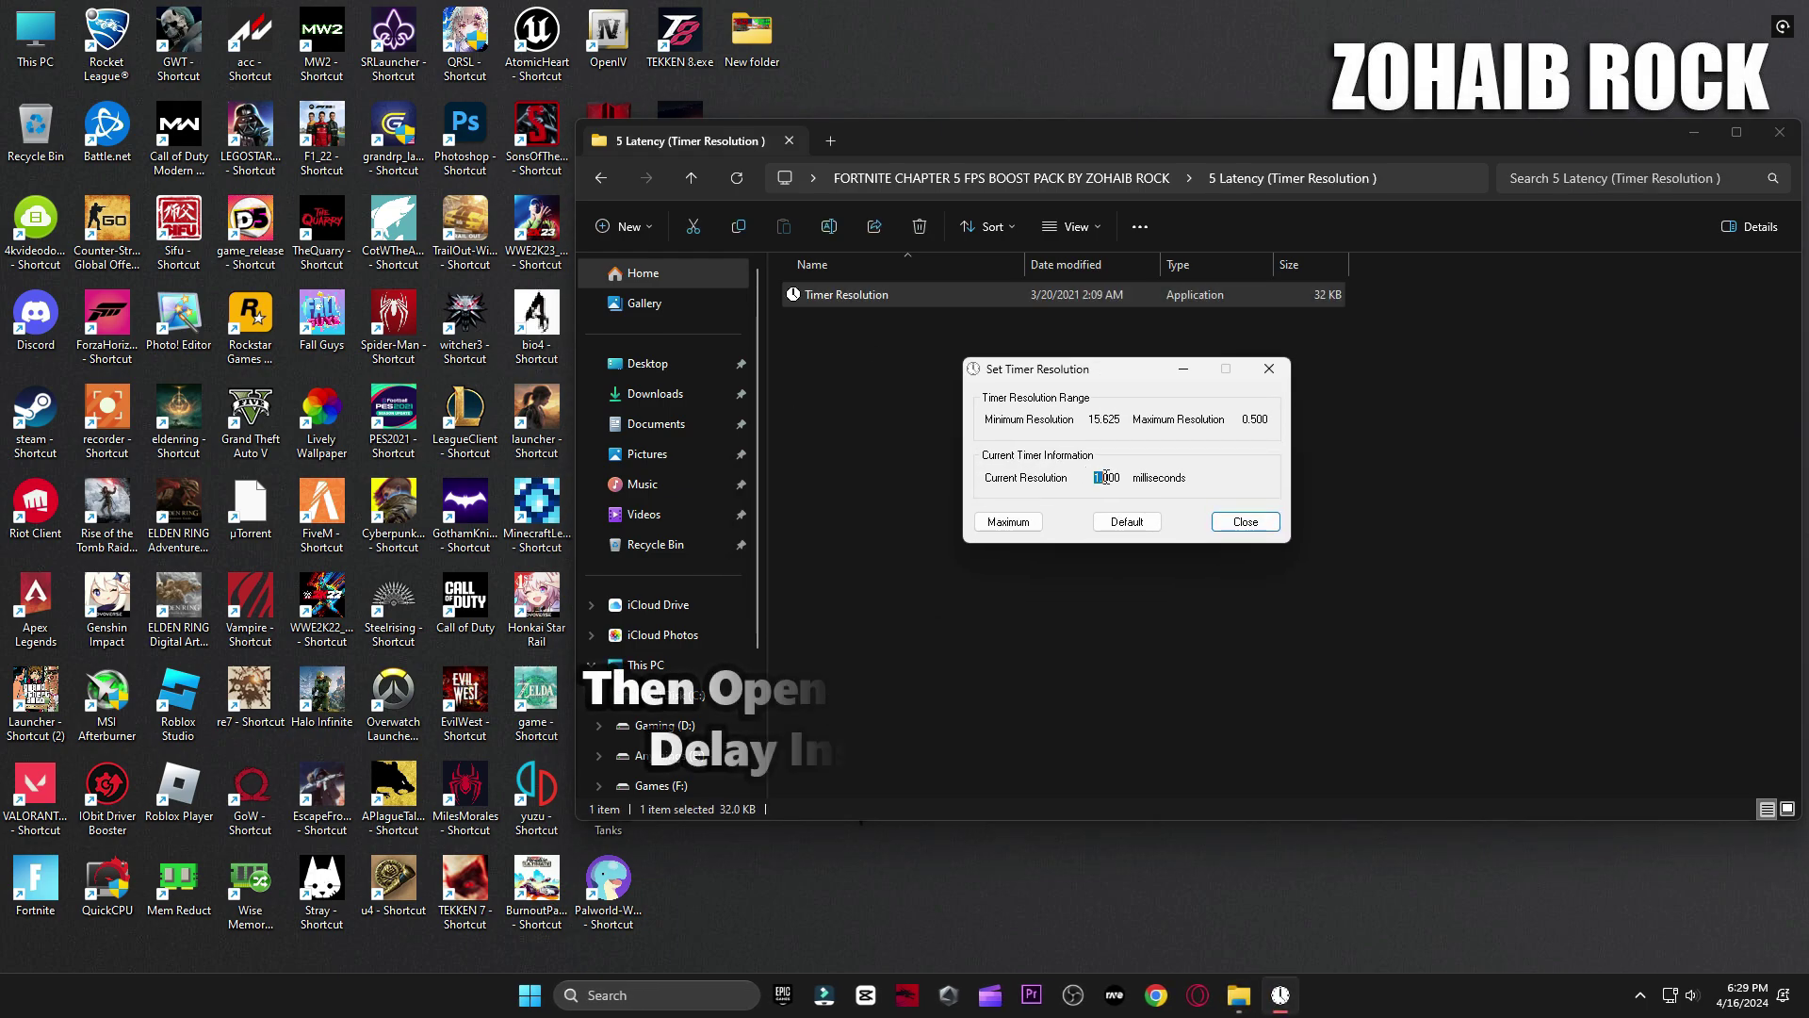
left_click(1027, 527)
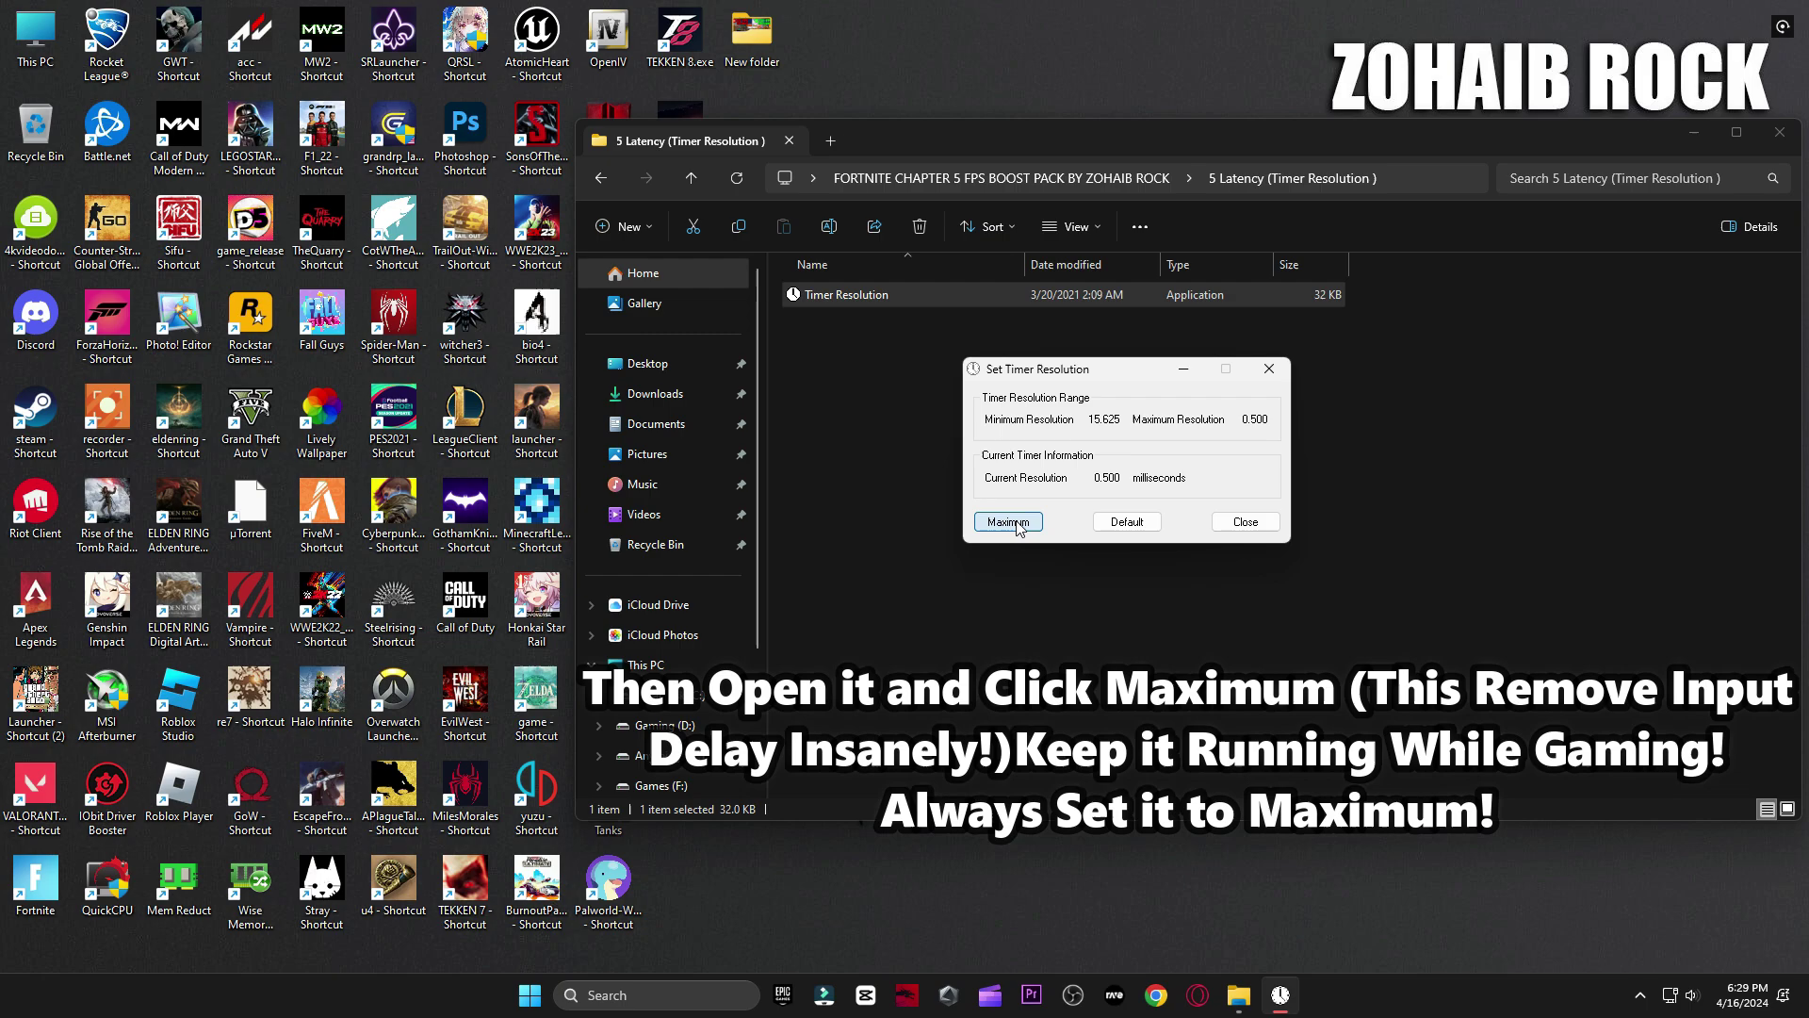
left_click(1184, 370)
Step: Go to the boost pack's 6 Fortnite Config File folder and copy the GameUserSettings file
left_click(602, 178)
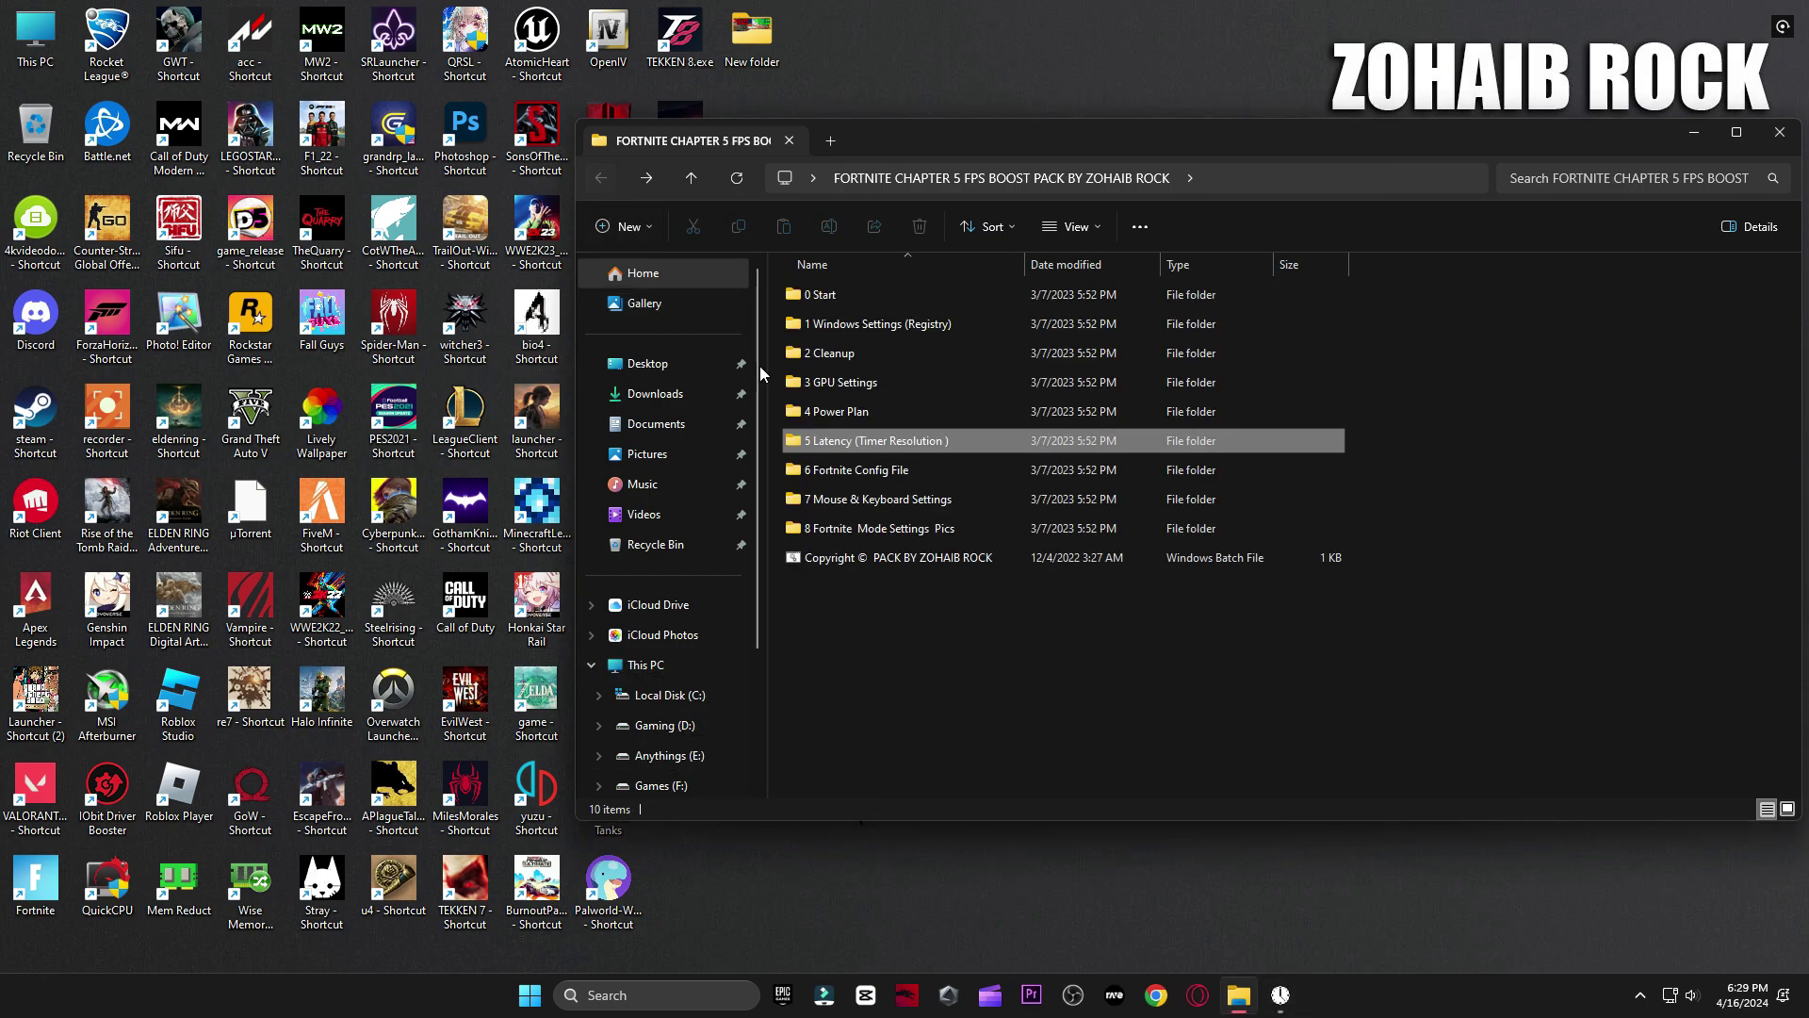
double_click(848, 469)
right_click(840, 298)
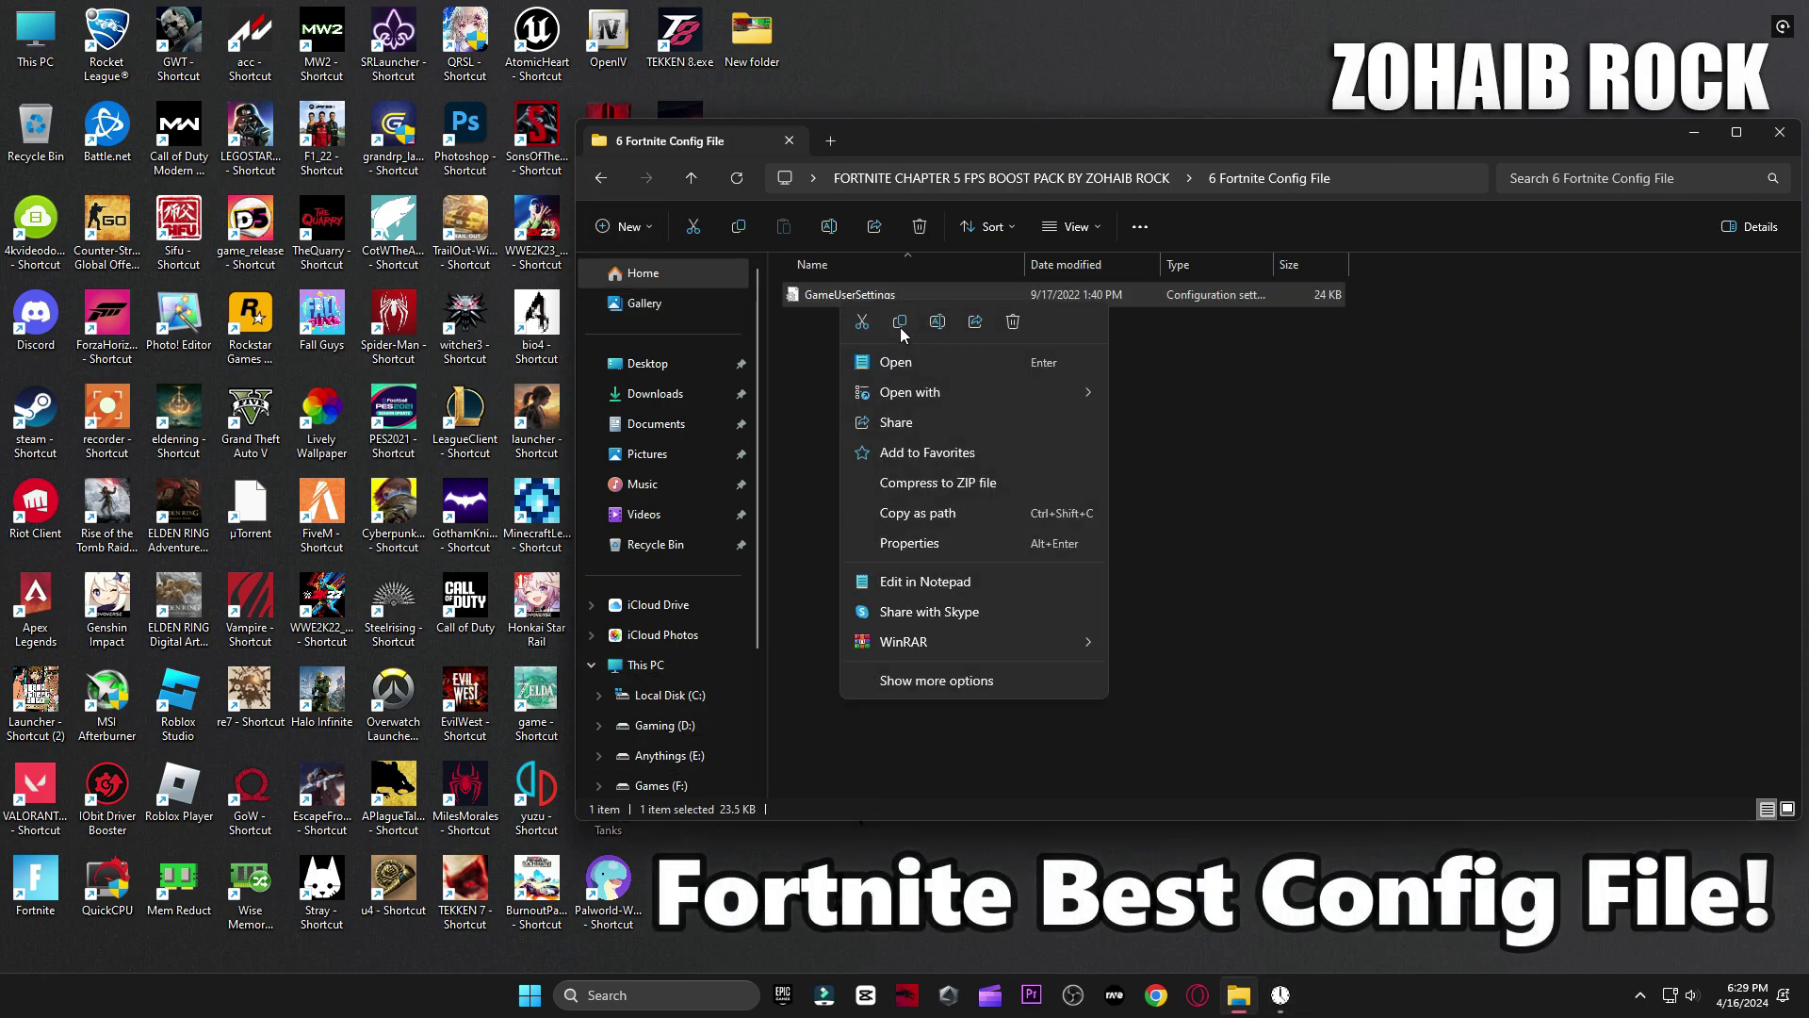
Step: Open the AppData folder by entering "appdata" in the Windows Run dialog
left_click(714, 995)
type("run")
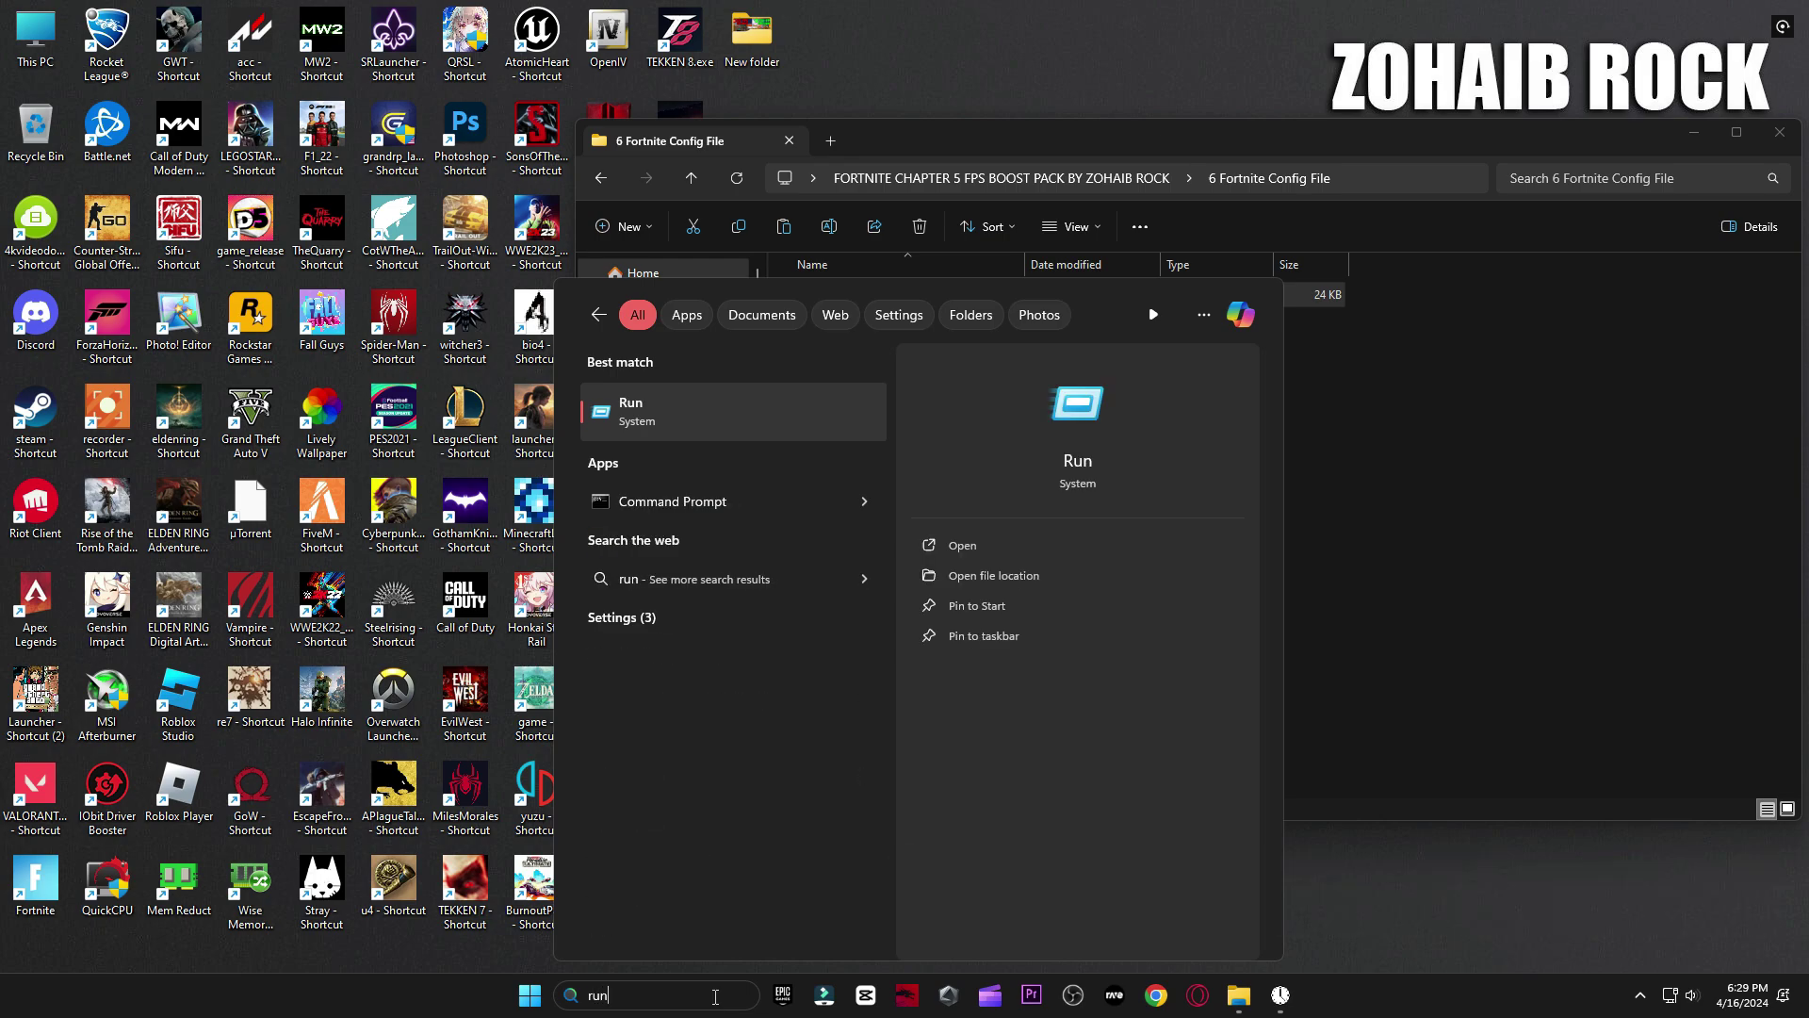
left_click(786, 427)
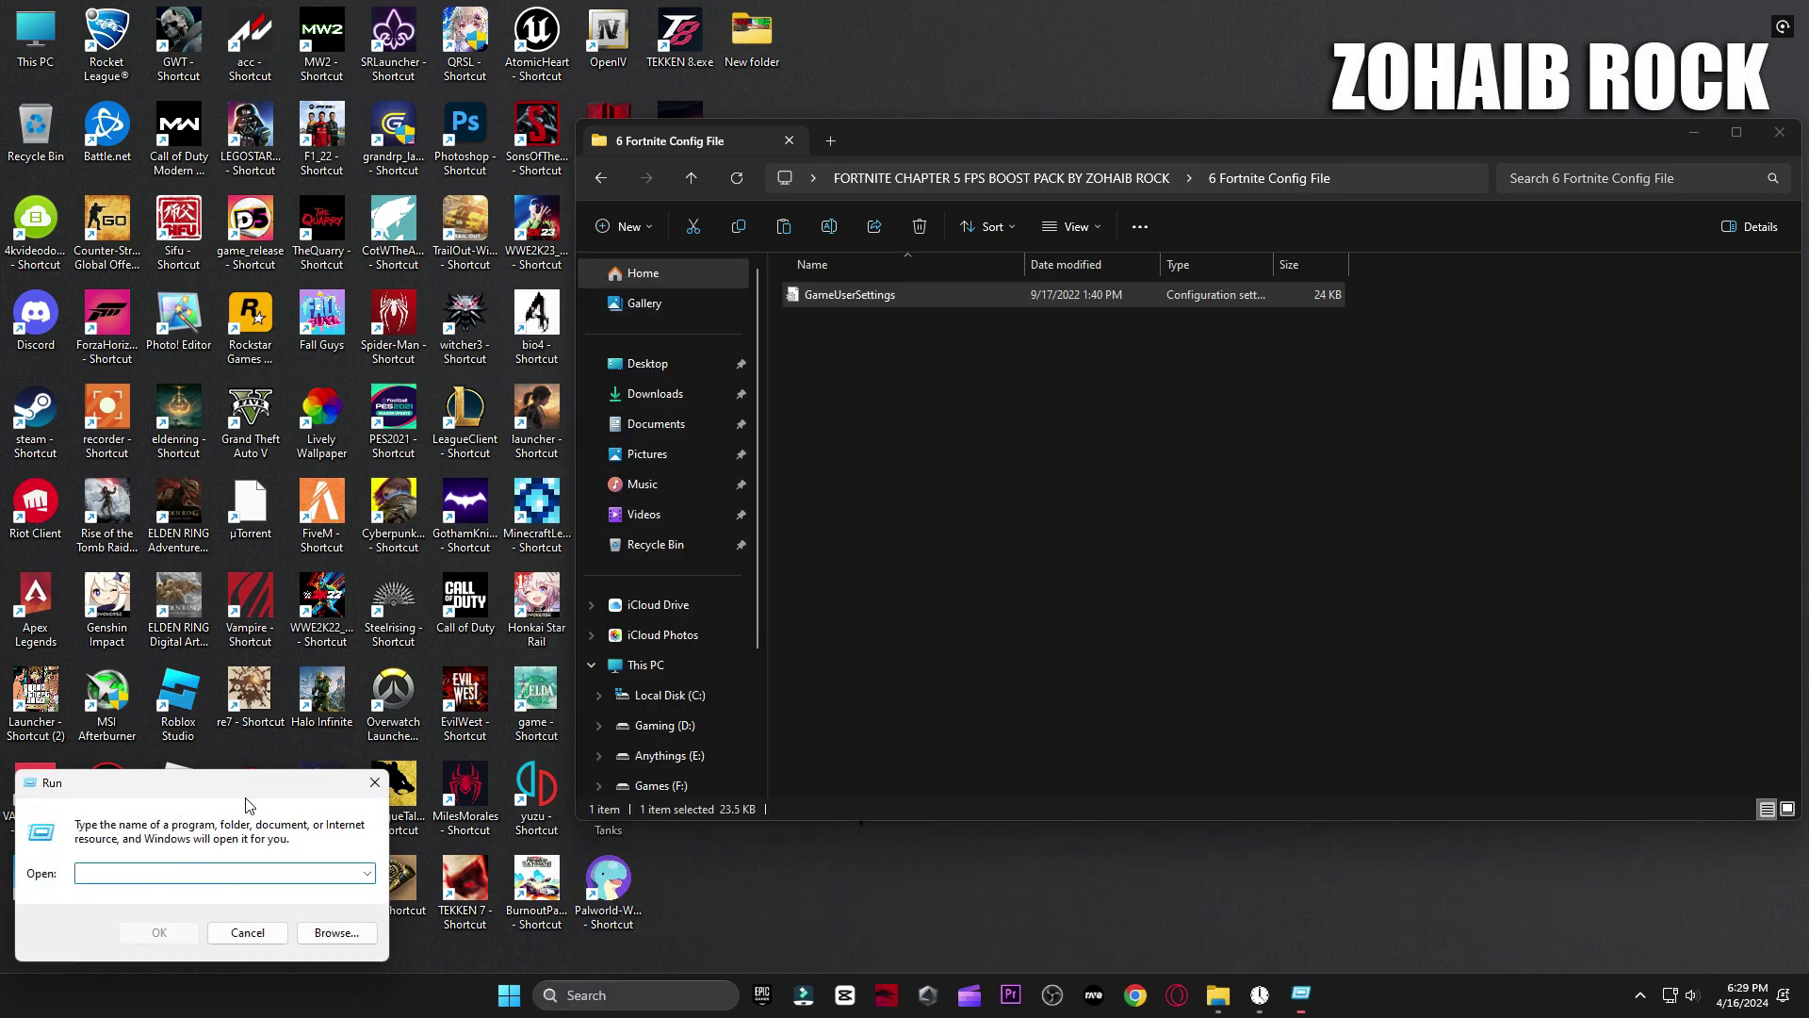
type("appdata")
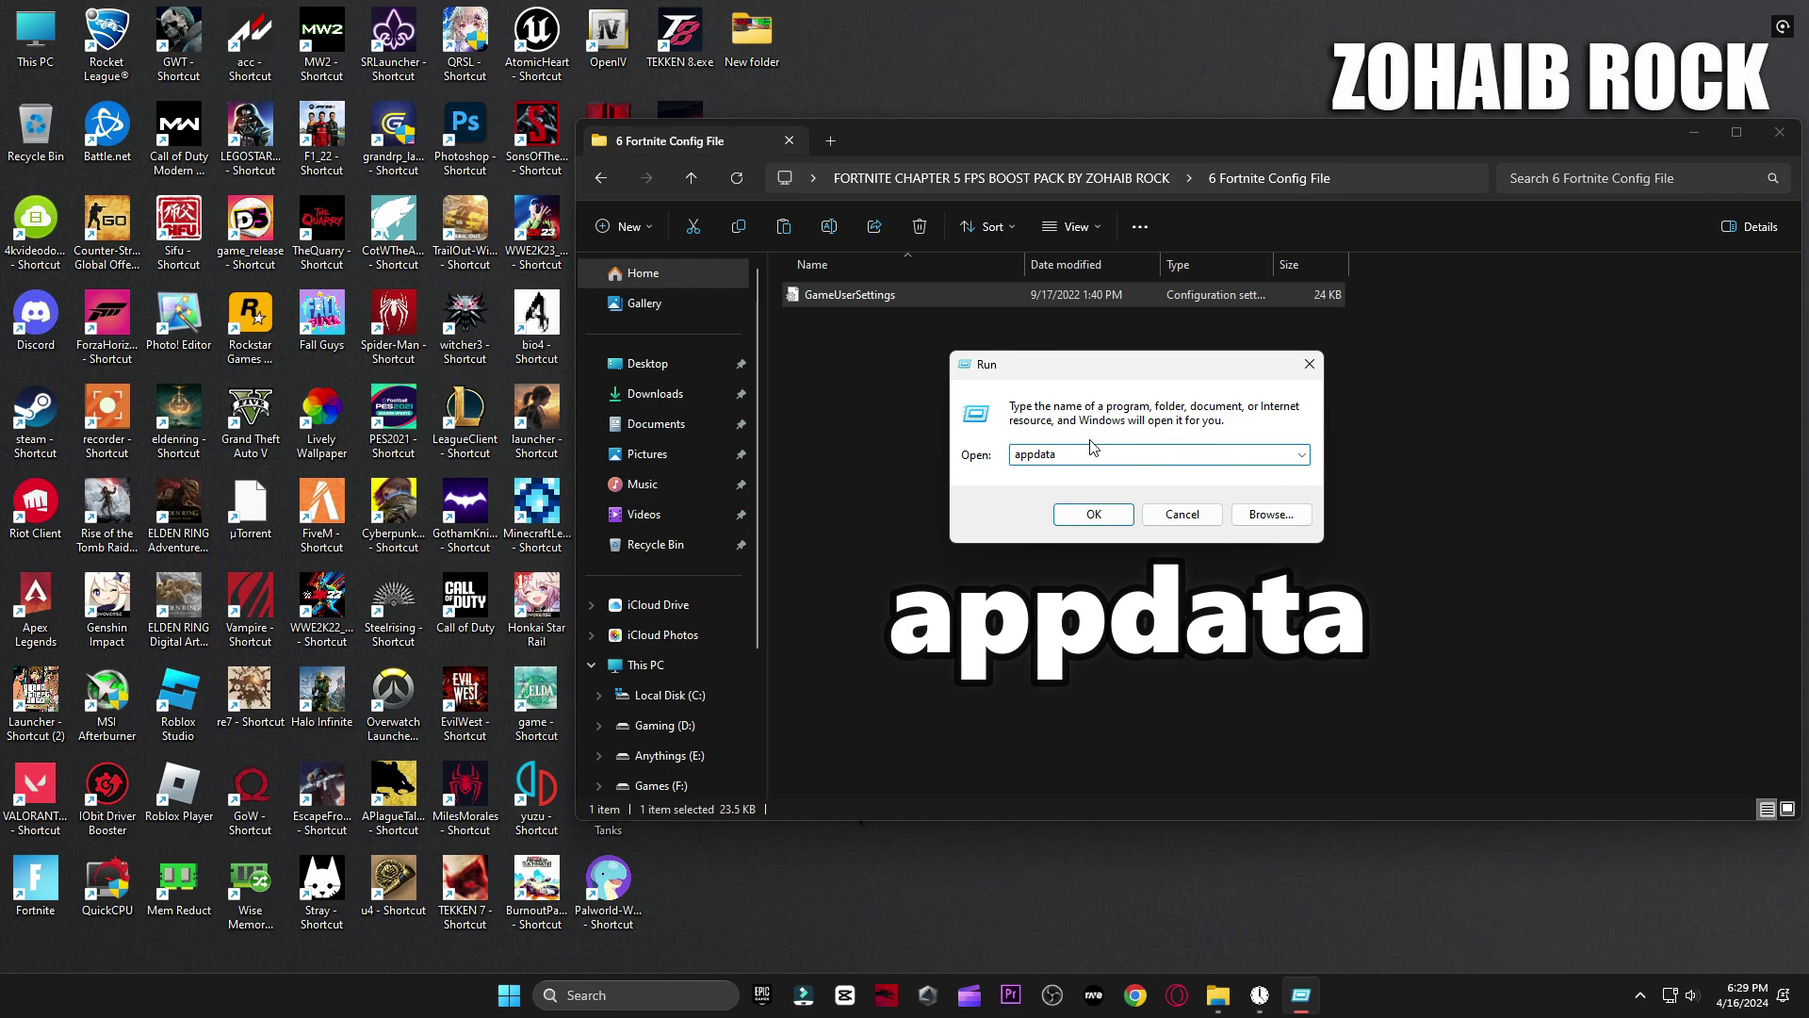
left_click(1093, 513)
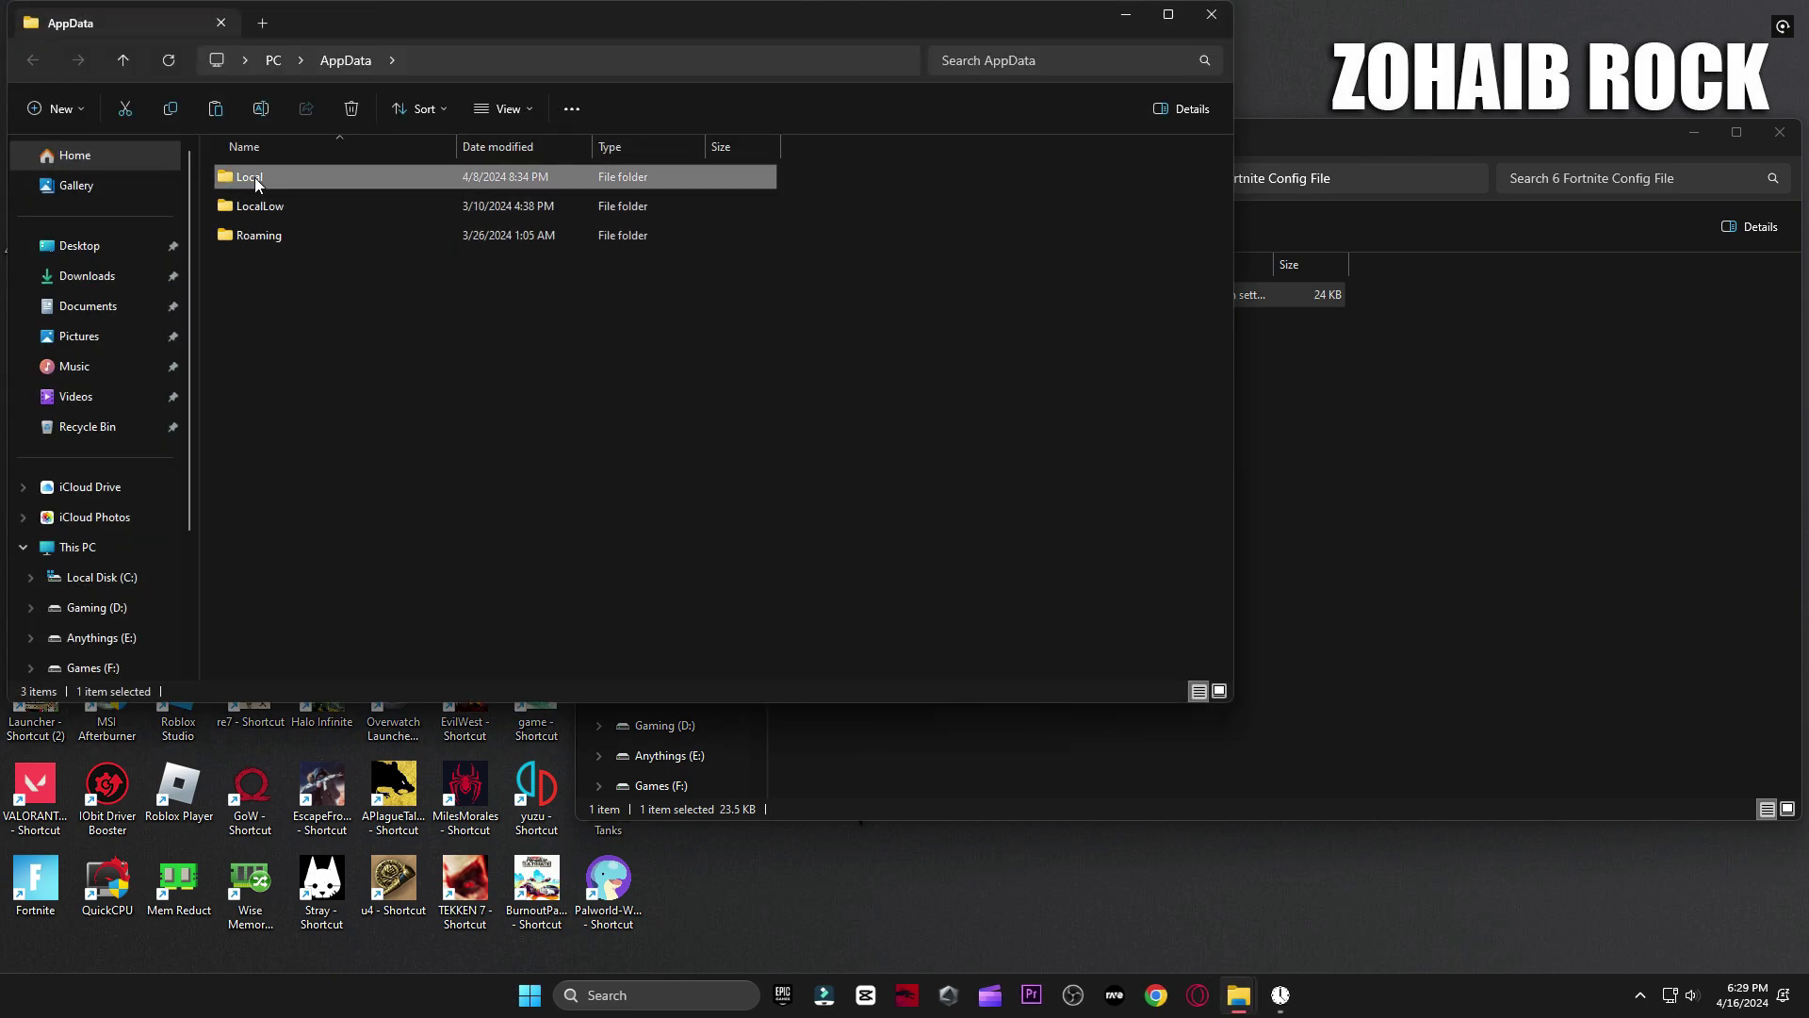
Step: Navigate within AppData to Local, FortniteGame, Saved, Config, WindowsClient
double_click(255, 177)
scroll(257, 184, "down", 15)
double_click(301, 198)
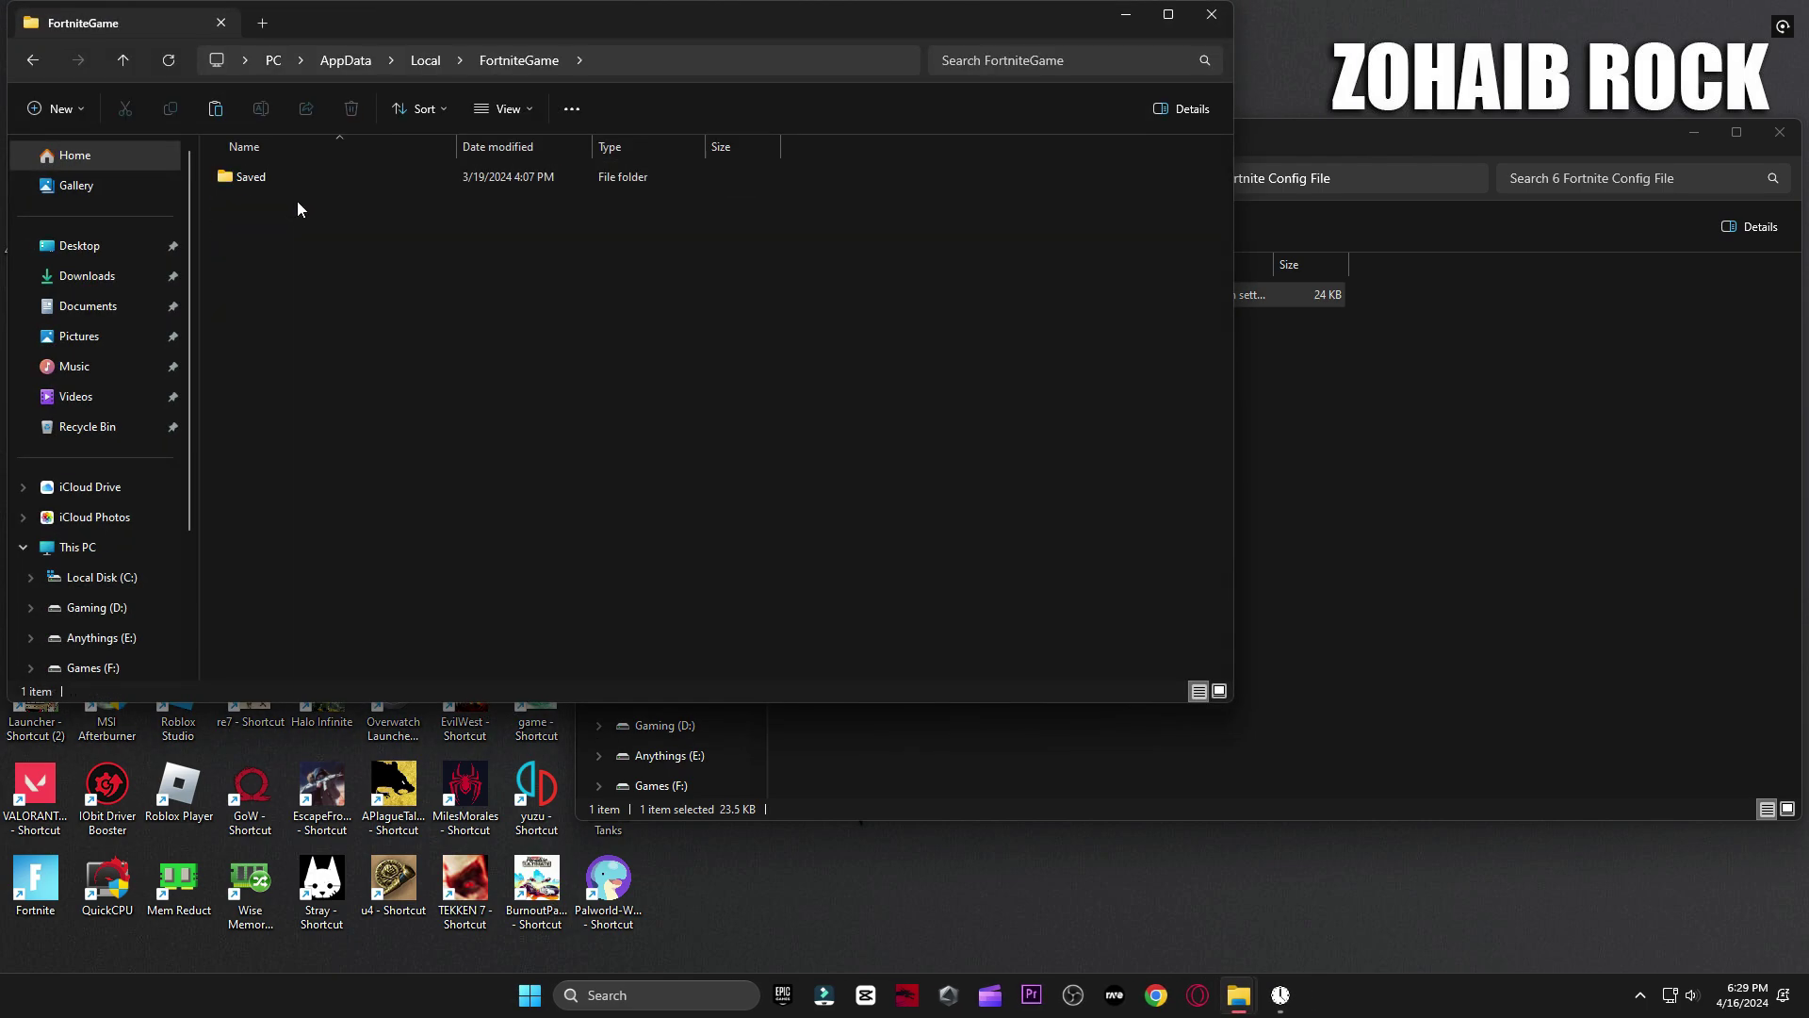
double_click(253, 178)
double_click(286, 209)
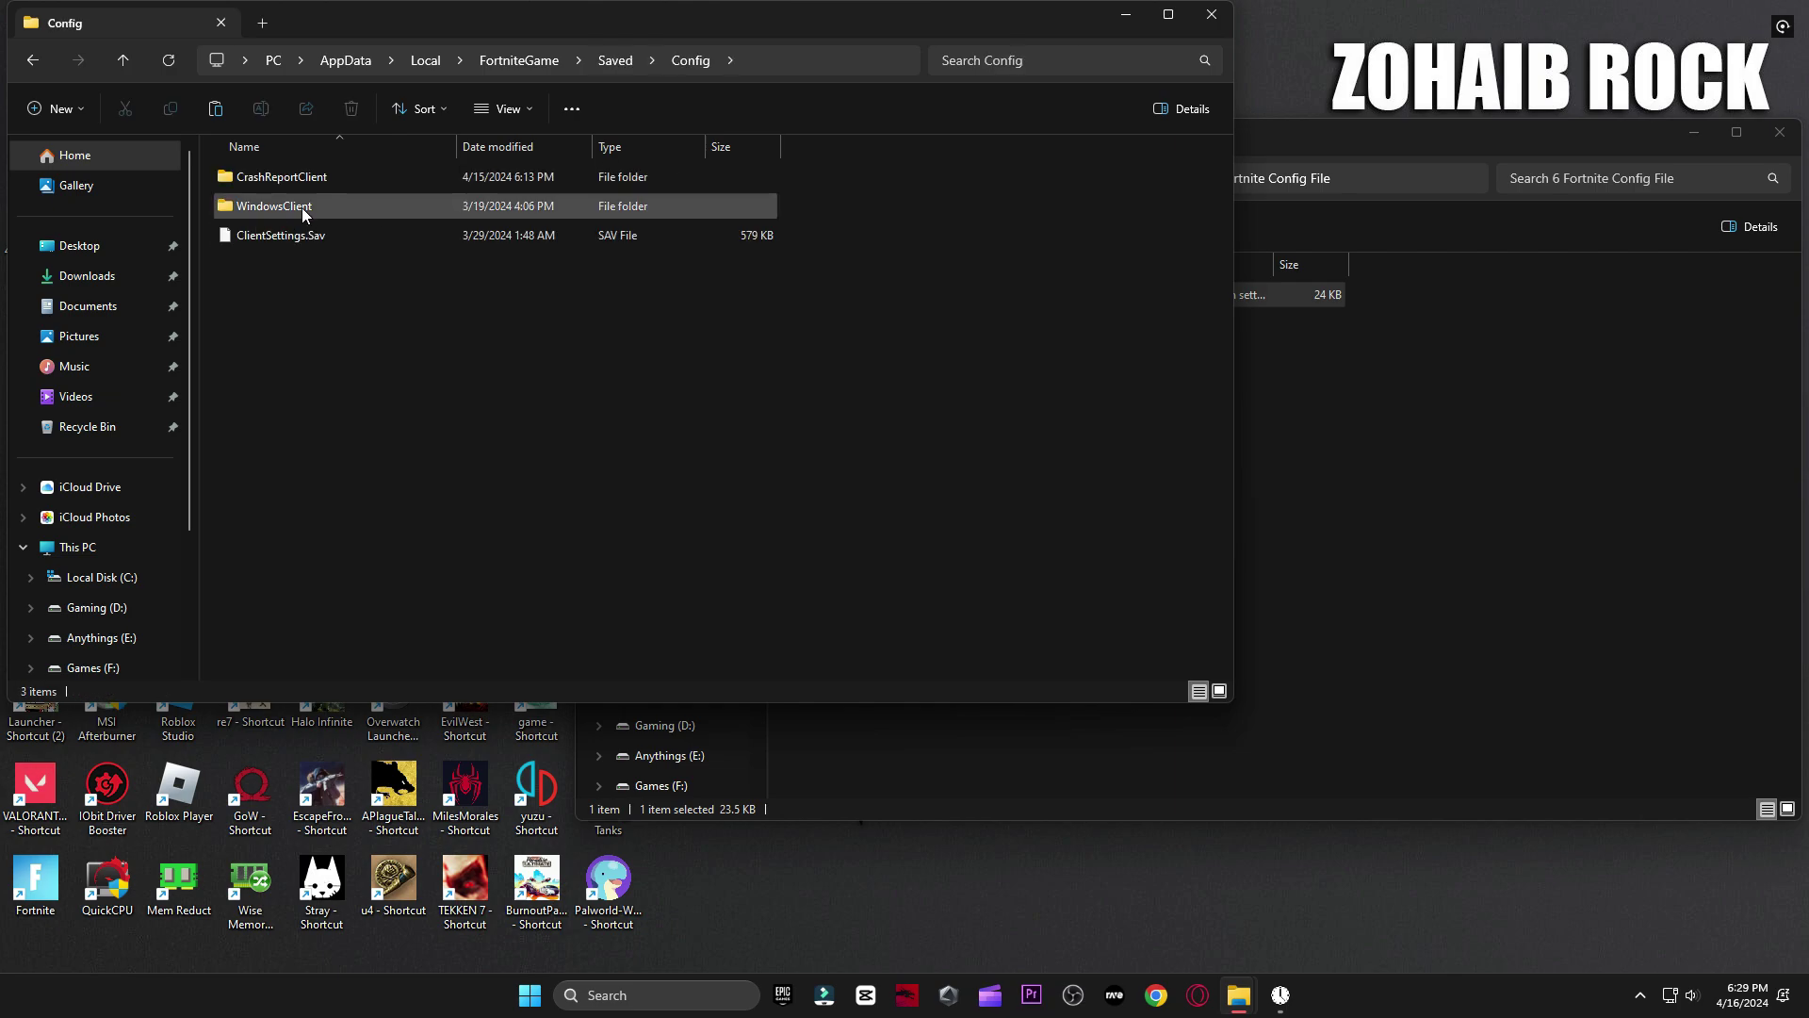
double_click(301, 207)
Step: Delete the existing config file in WindowsClient, paste the copied GameUserSettings in its place, and close the folder window
left_click(282, 179)
key("Delete")
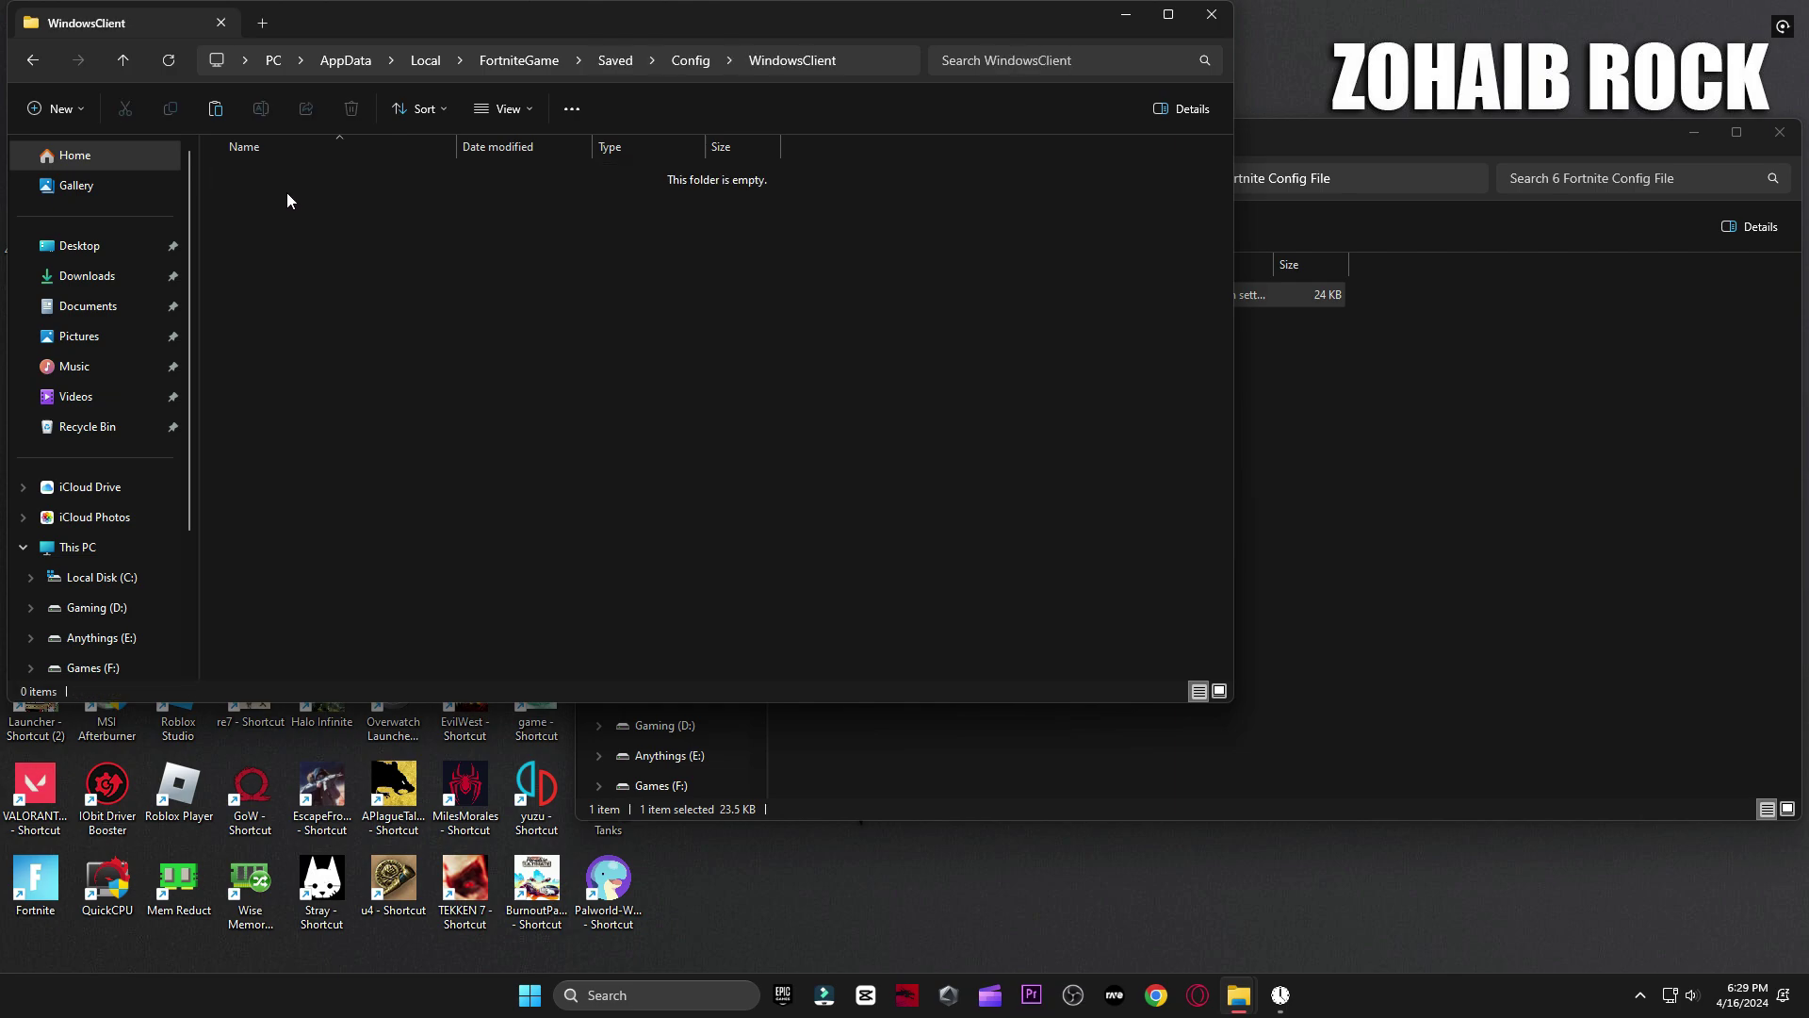
right_click(287, 190)
left_click(310, 211)
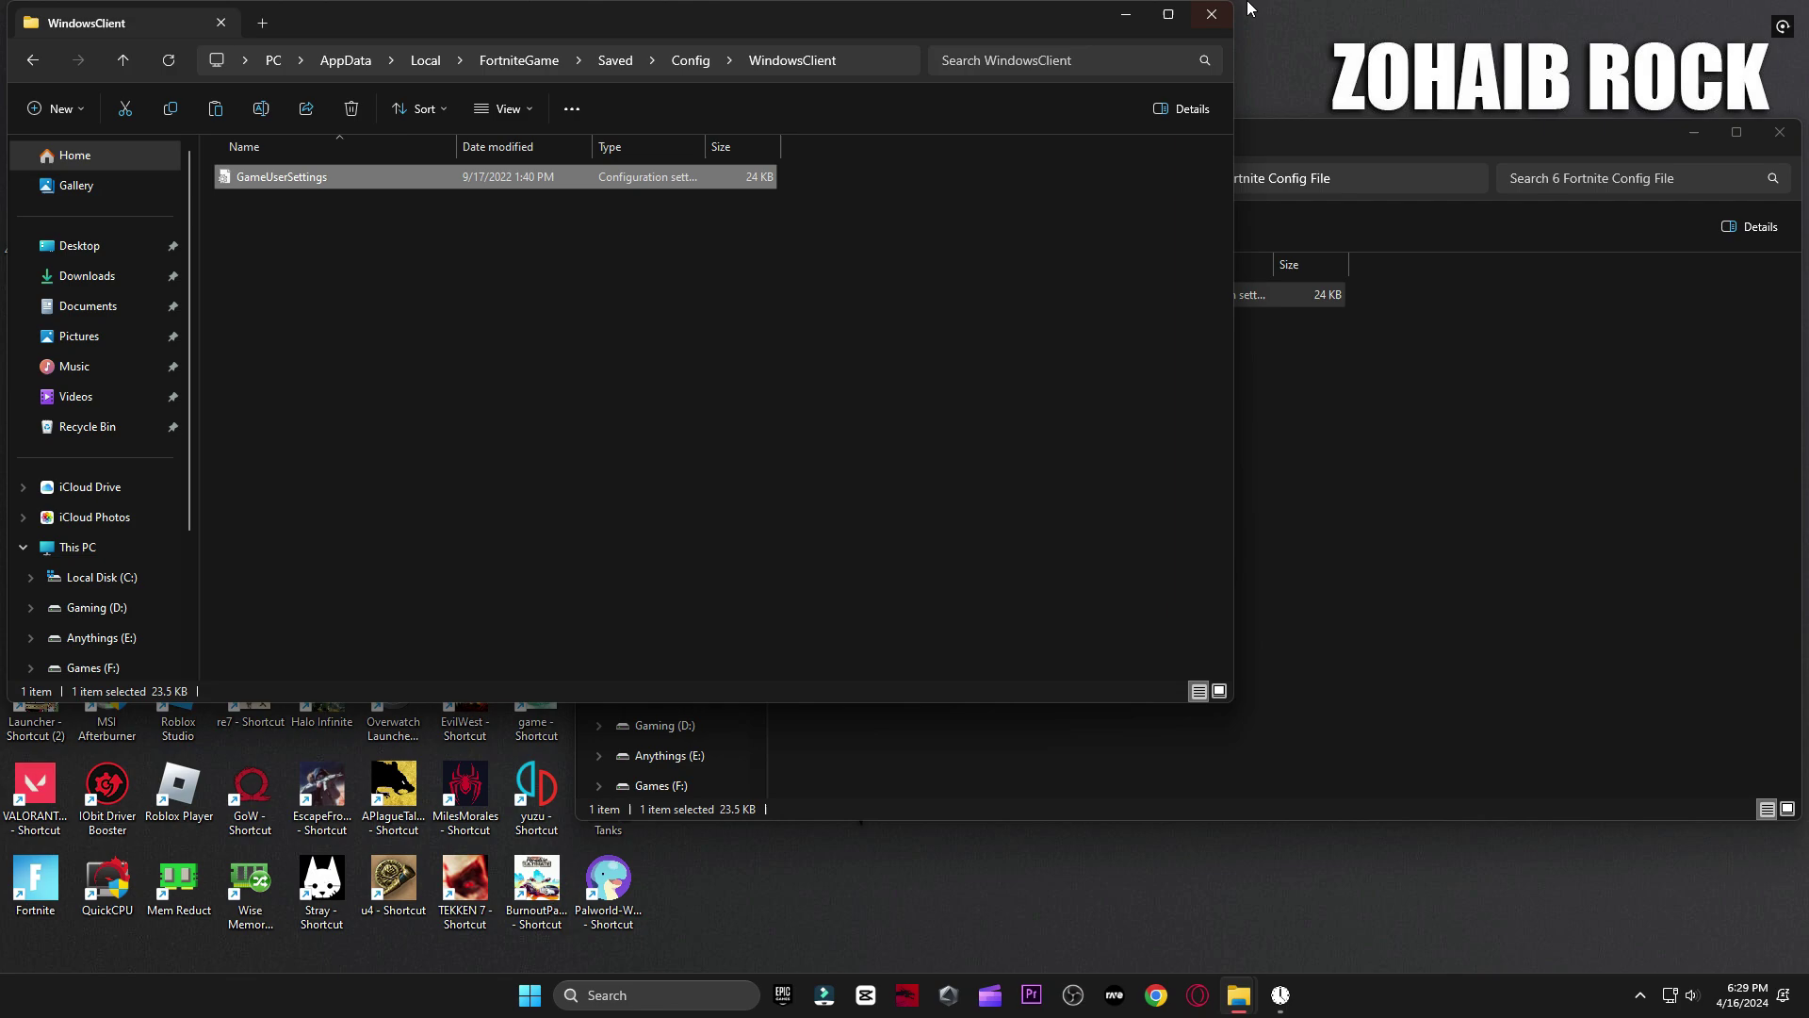
left_click(1211, 14)
Step: Open M1 Mouse Acceleration from the 7 Mouse & Keyboard Settings folder, turn off Enhance pointer precision, and save the mouse properties
left_click(1159, 178)
double_click(862, 500)
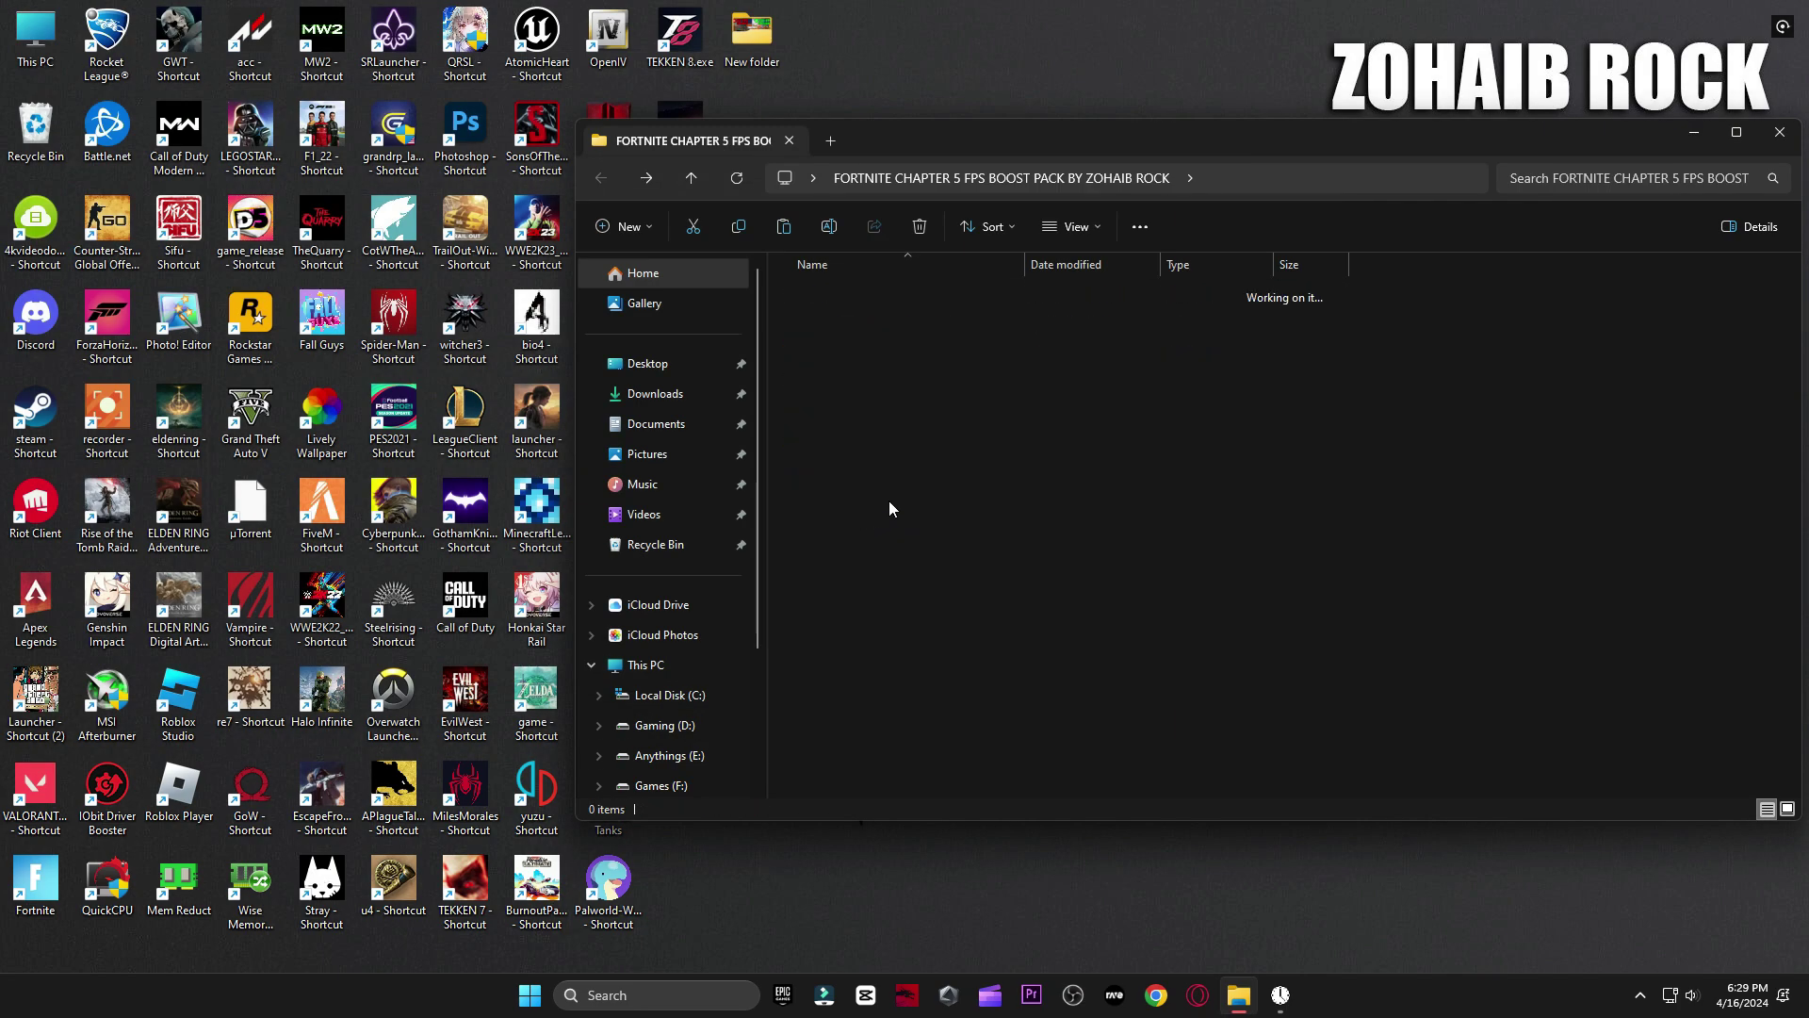
double_click(891, 341)
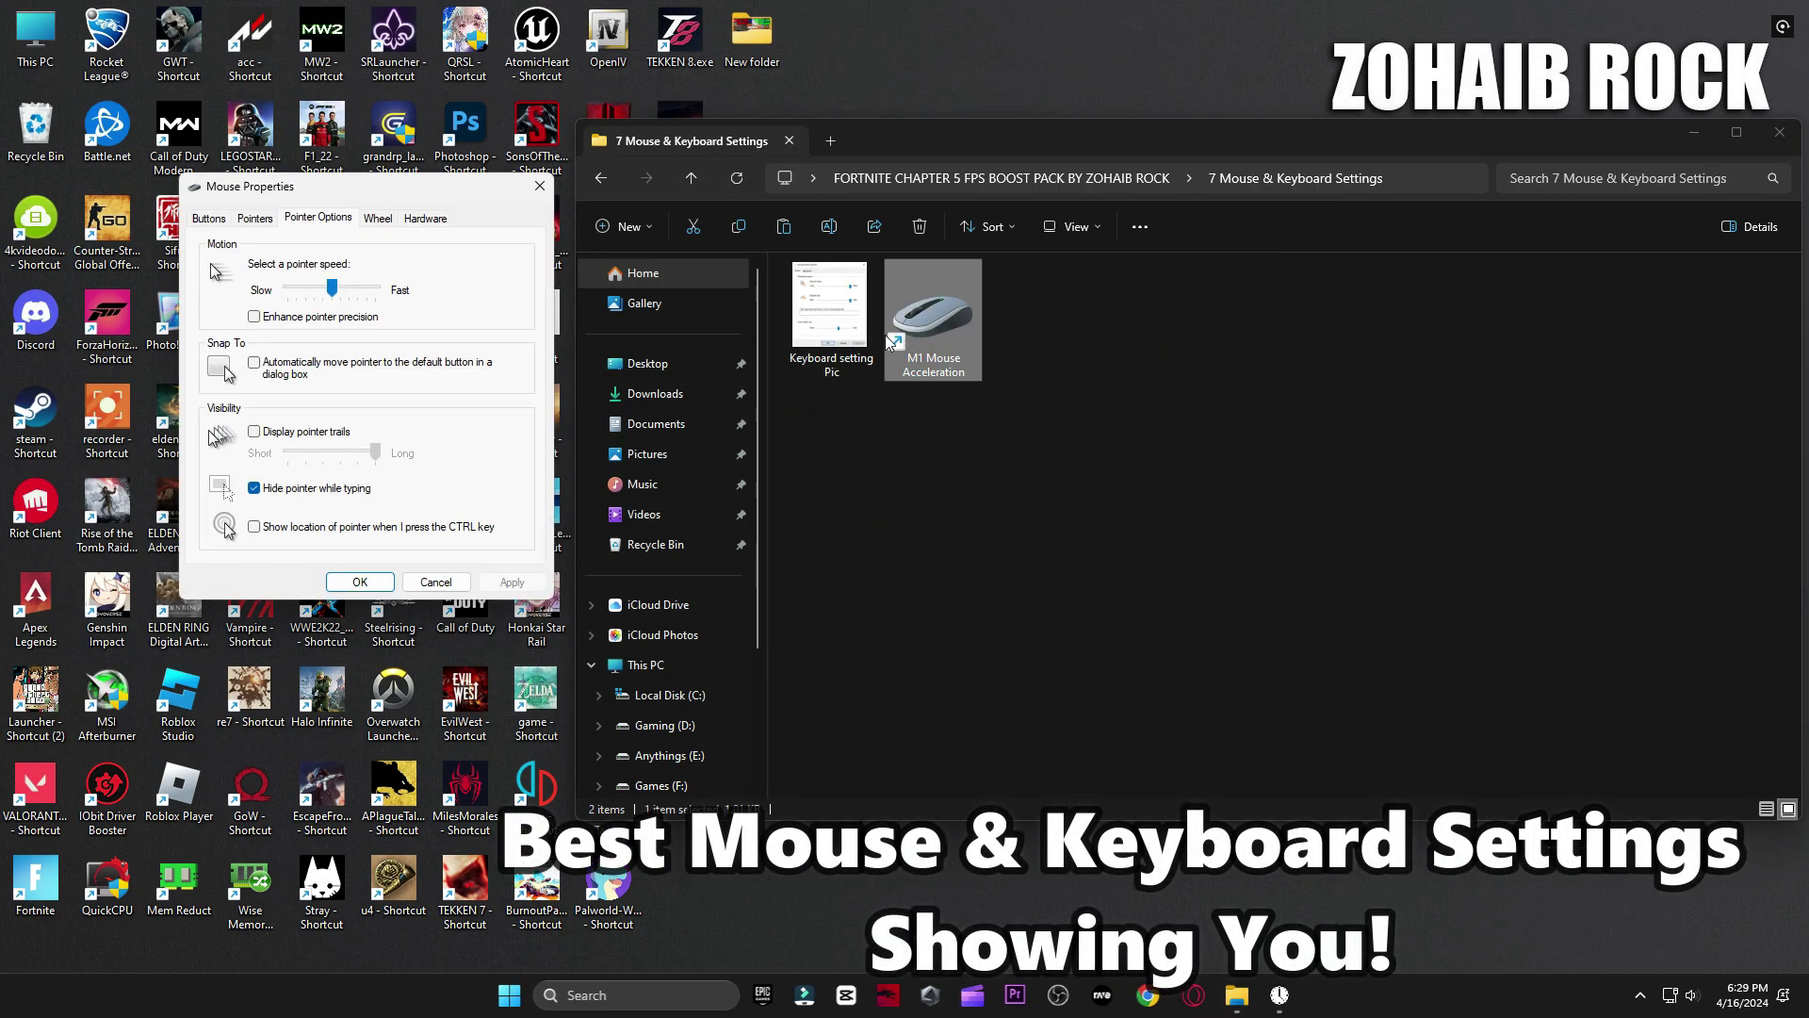
left_click(808, 317)
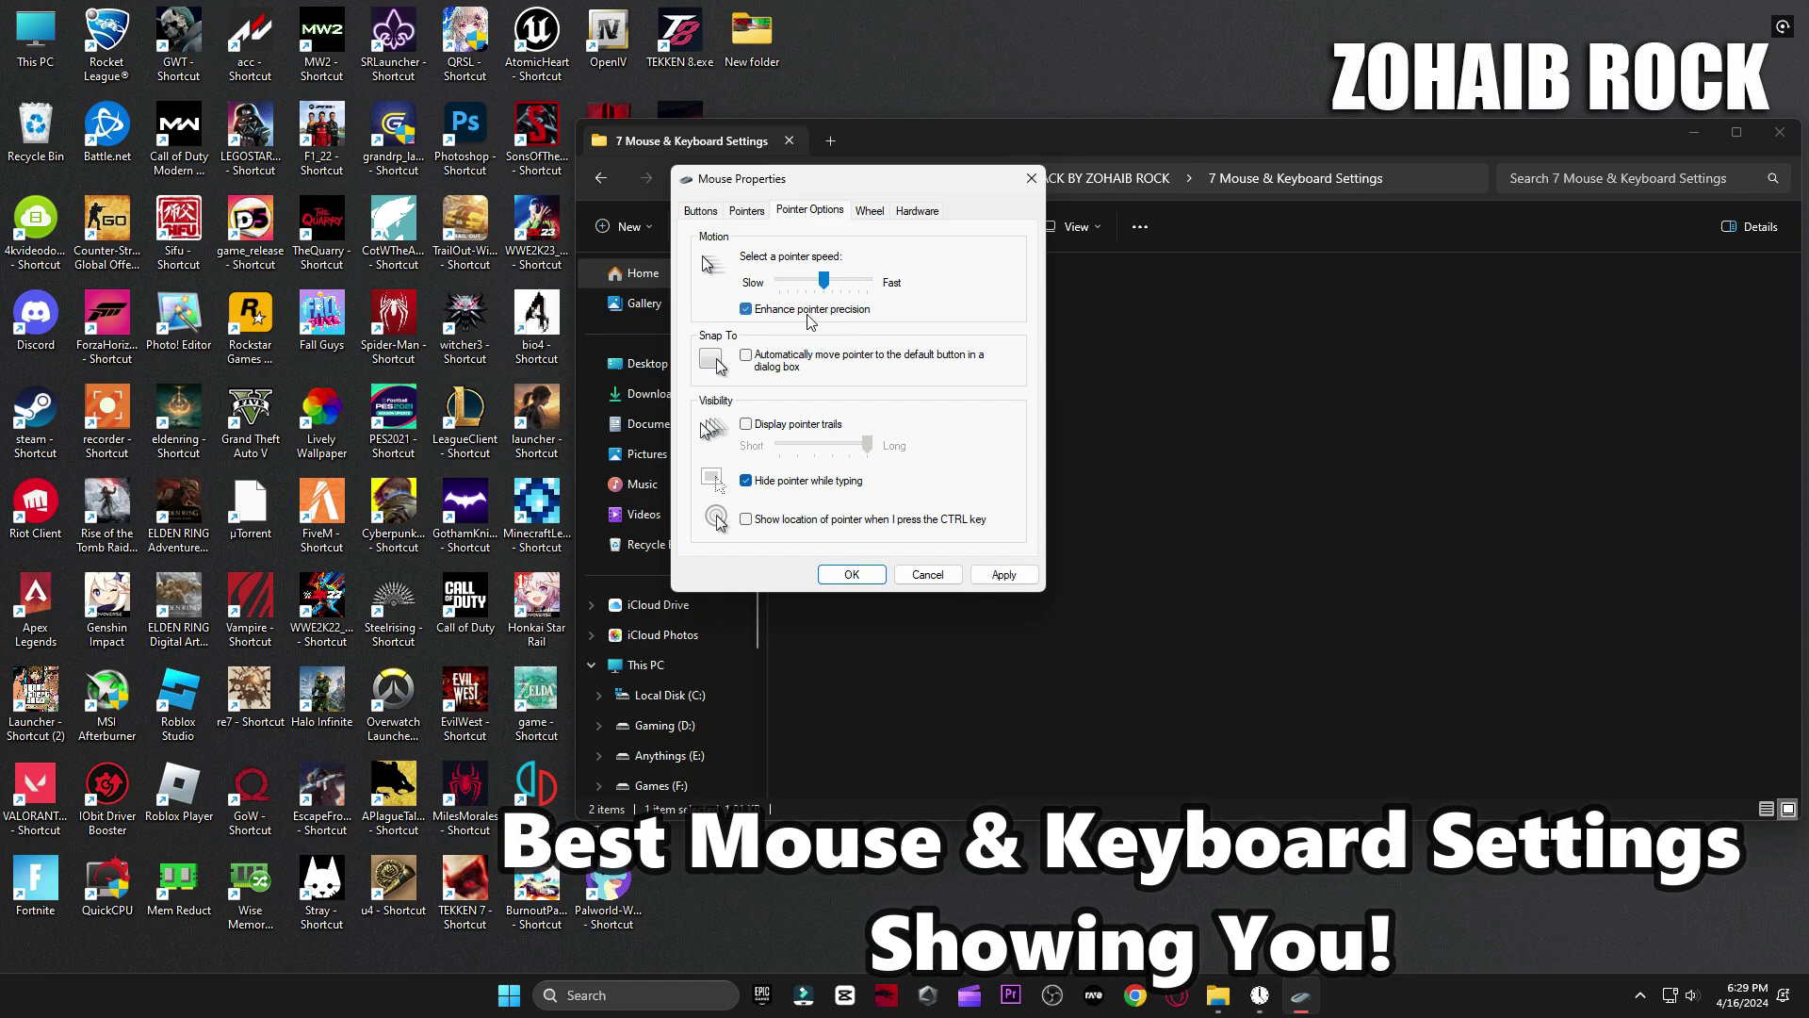
left_click(801, 307)
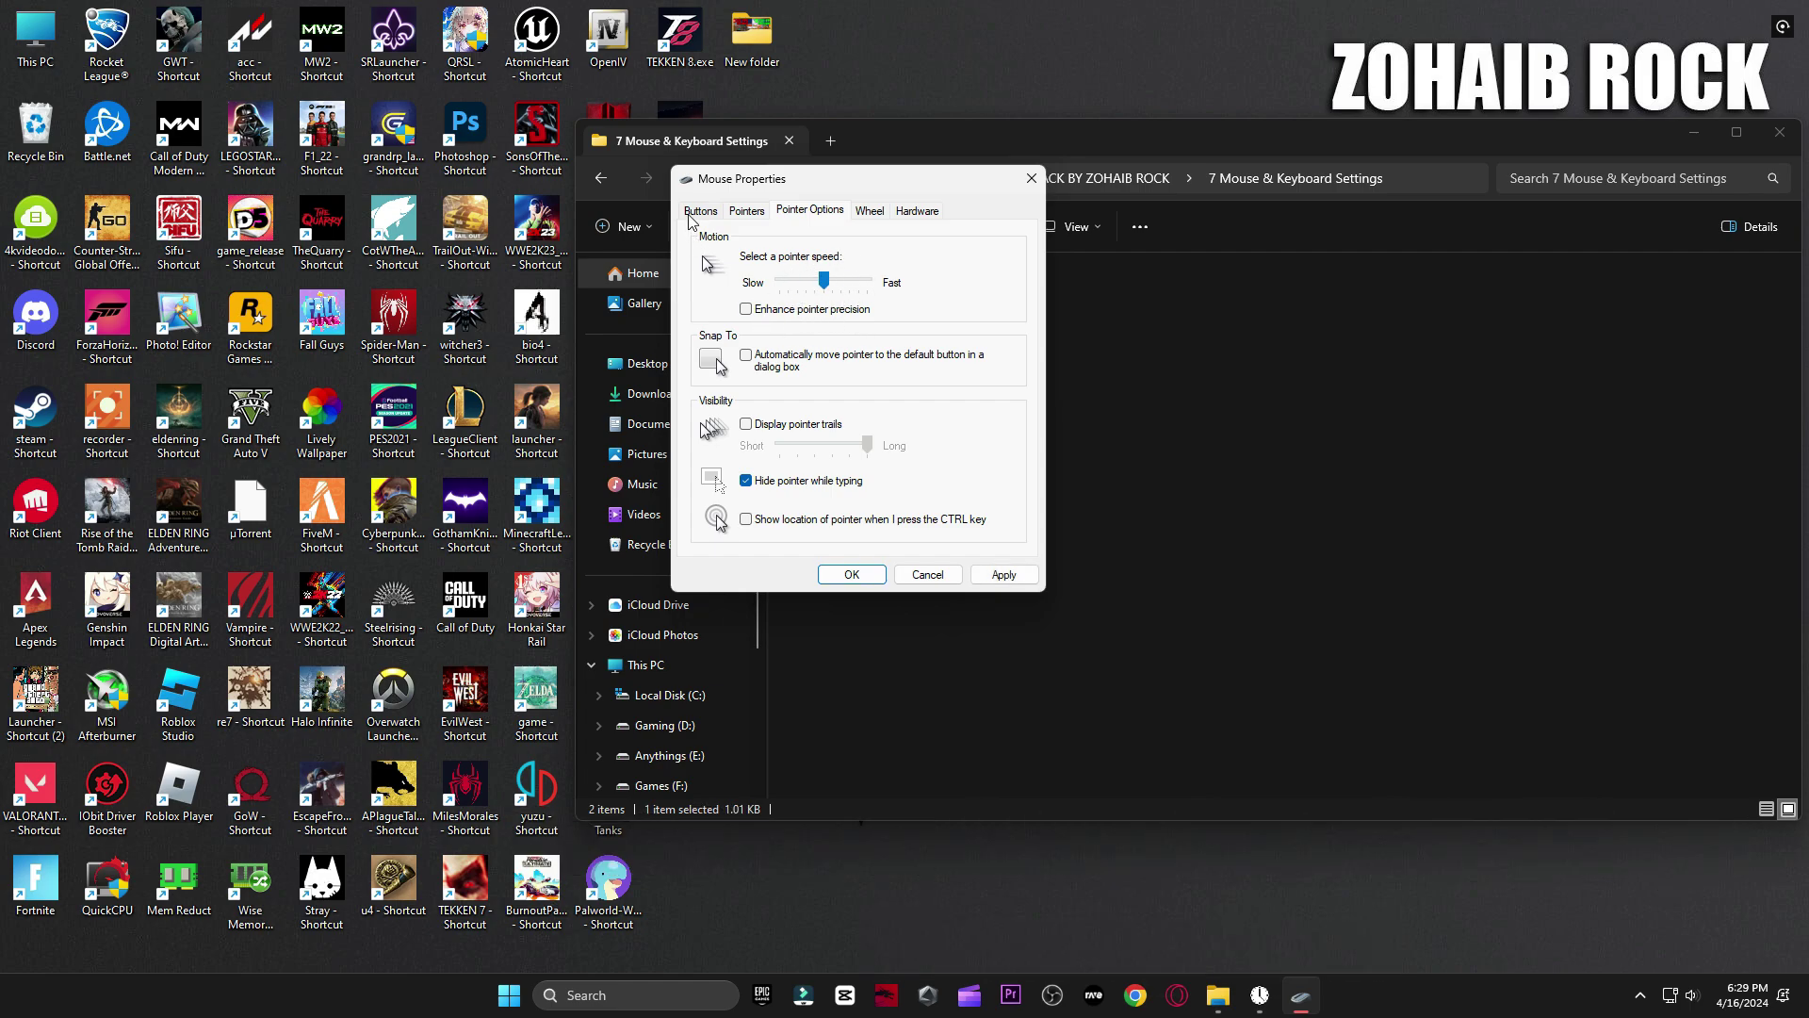
left_click(697, 212)
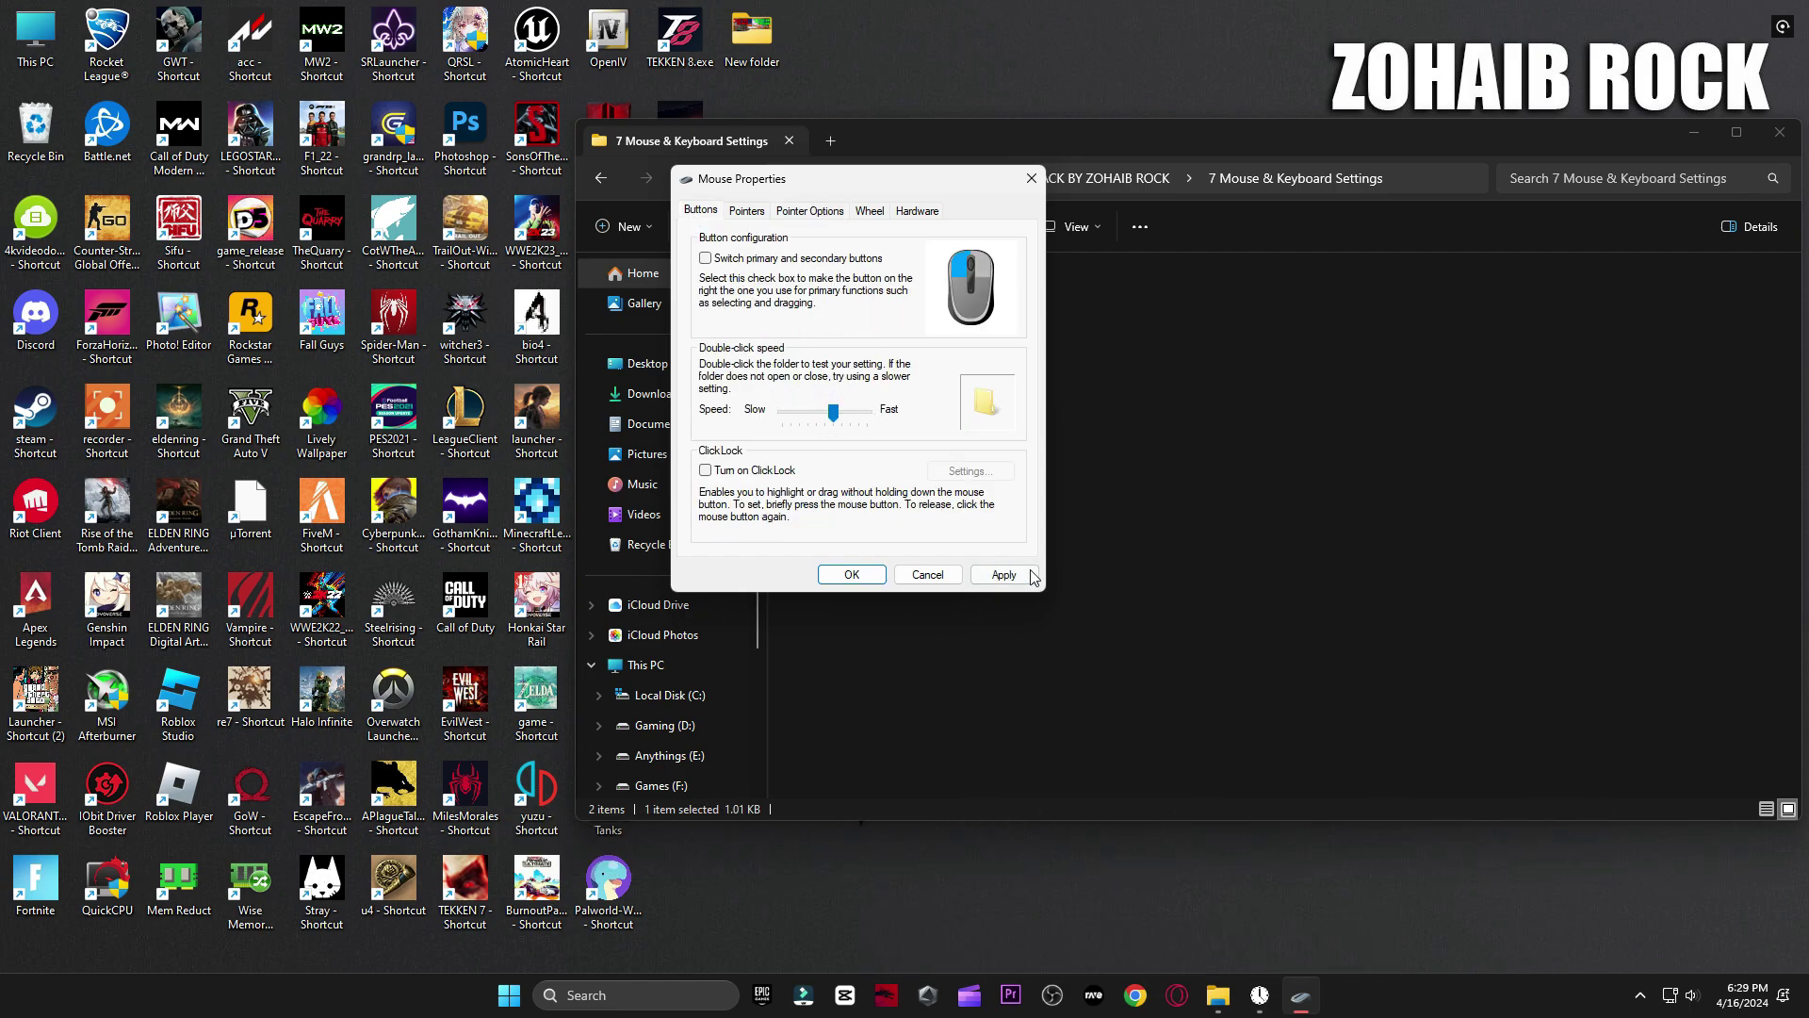
left_click(851, 574)
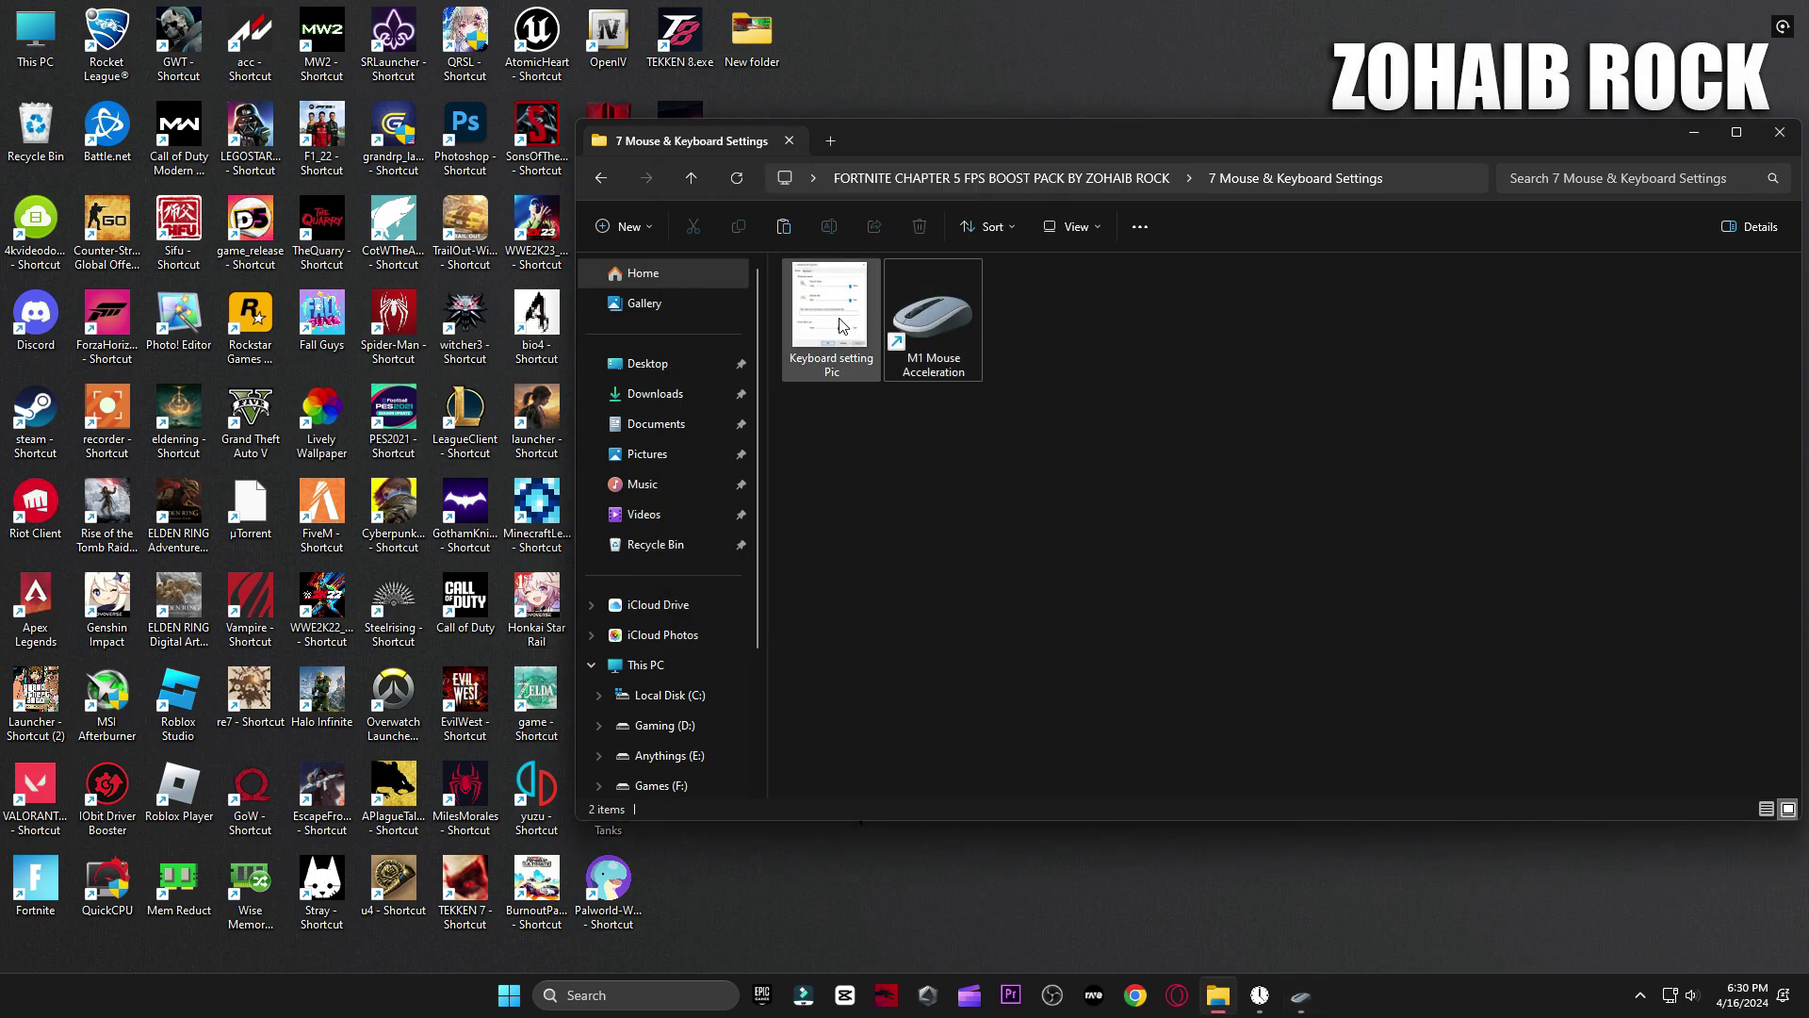
Step: Open the Keyboard setting Pic, compare it side by side with the Windows Keyboard Properties, and close the picture
double_click(829, 300)
left_click(605, 996)
type("keyboard")
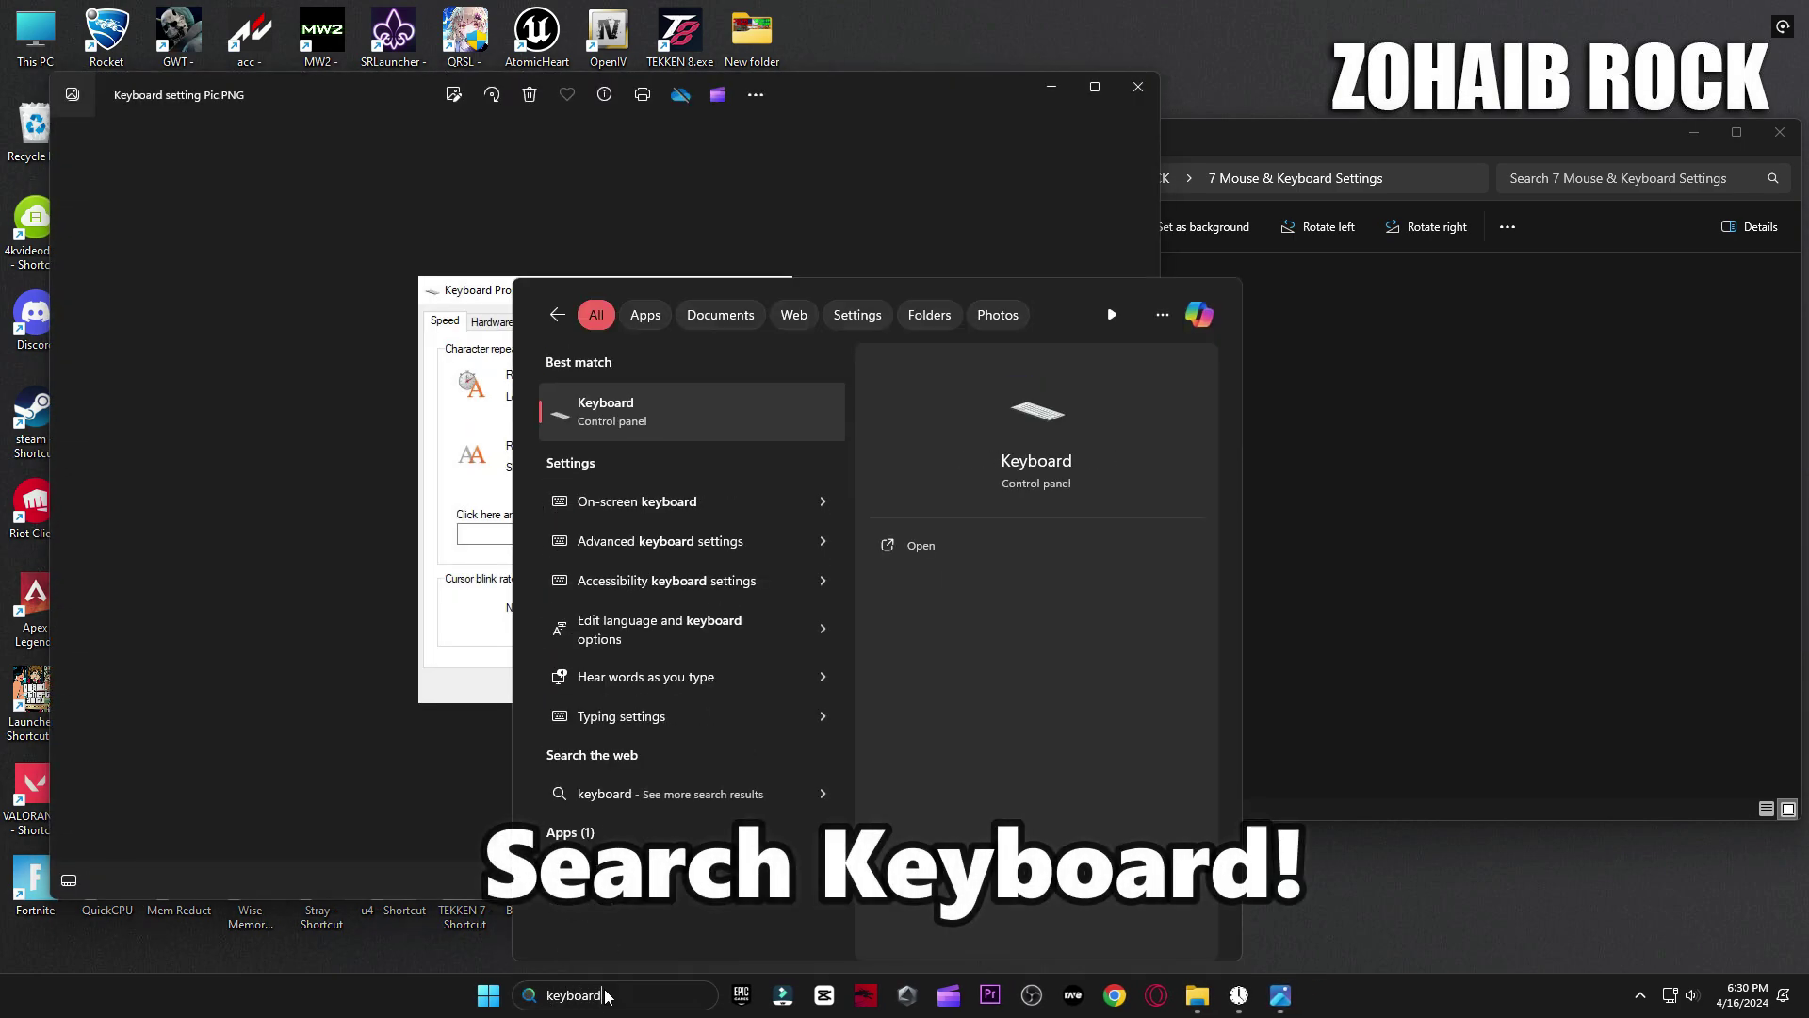
left_click(638, 424)
left_click_drag(423, 221, 1024, 289)
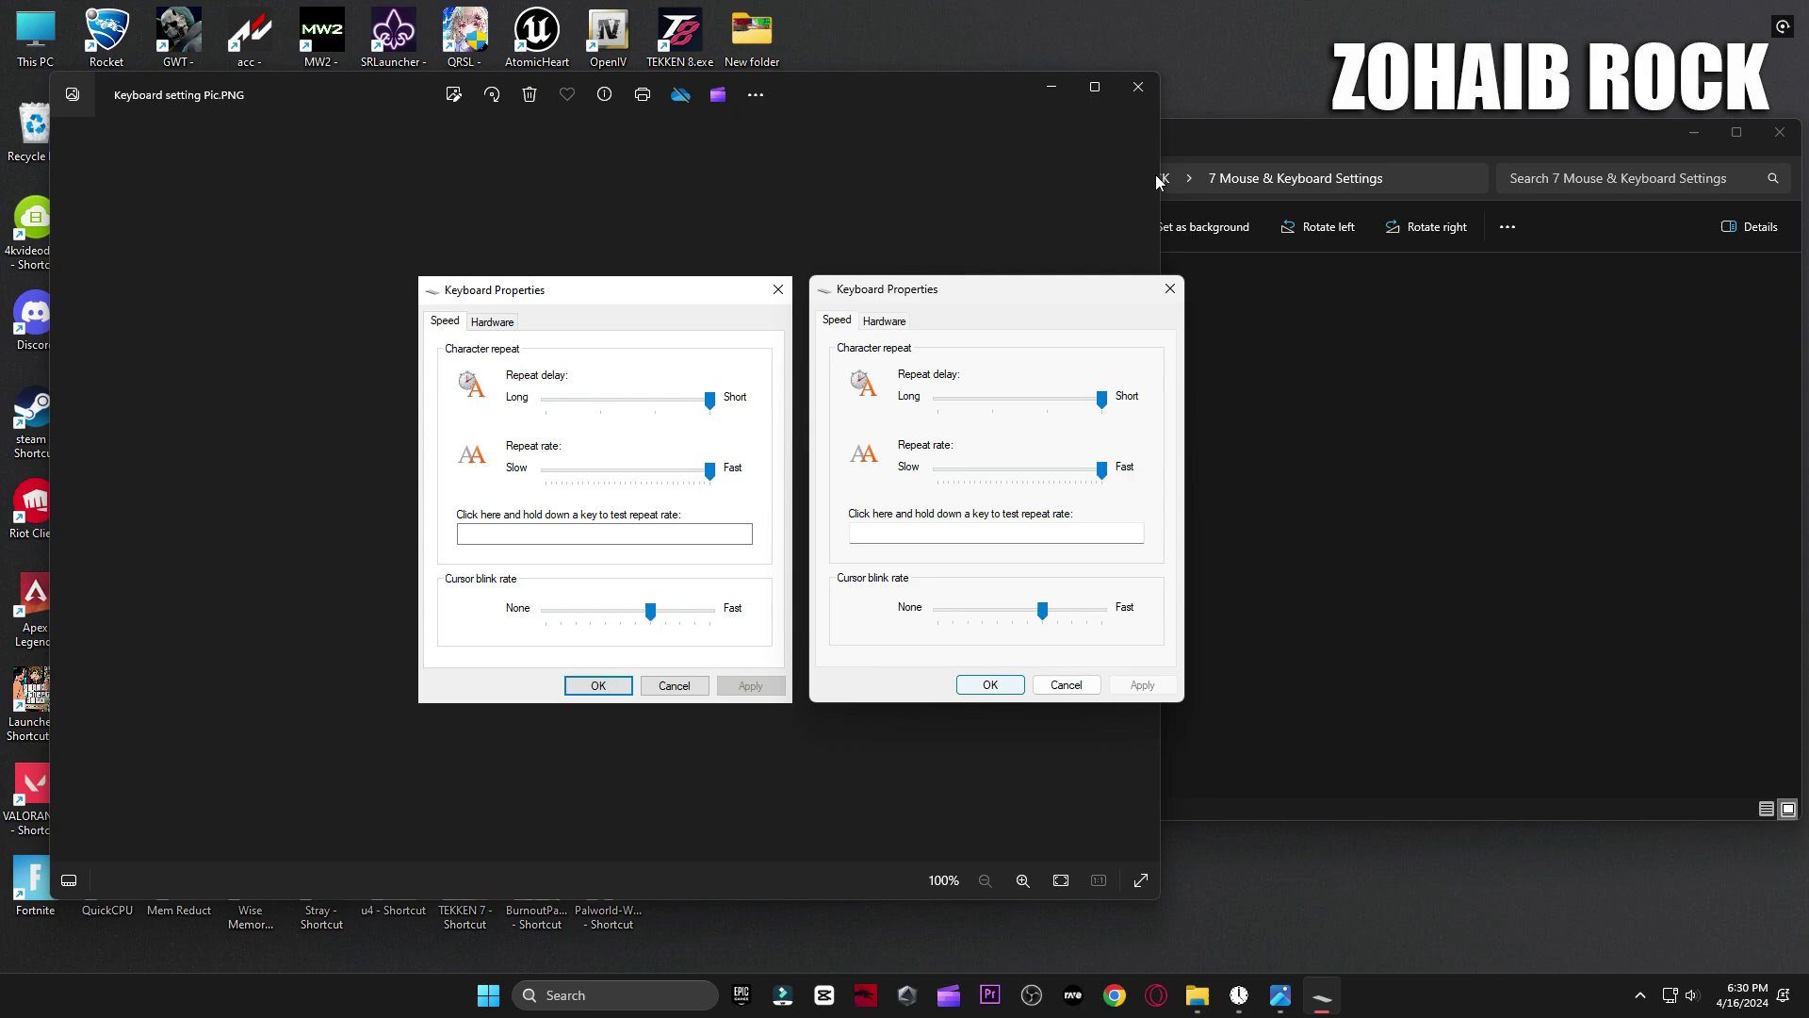
left_click(1139, 90)
Step: Open the Directx 11 Mode folder in 8 Fortnite Mode Settings Pics, review both settings images, and close the viewer
key("alt+Up")
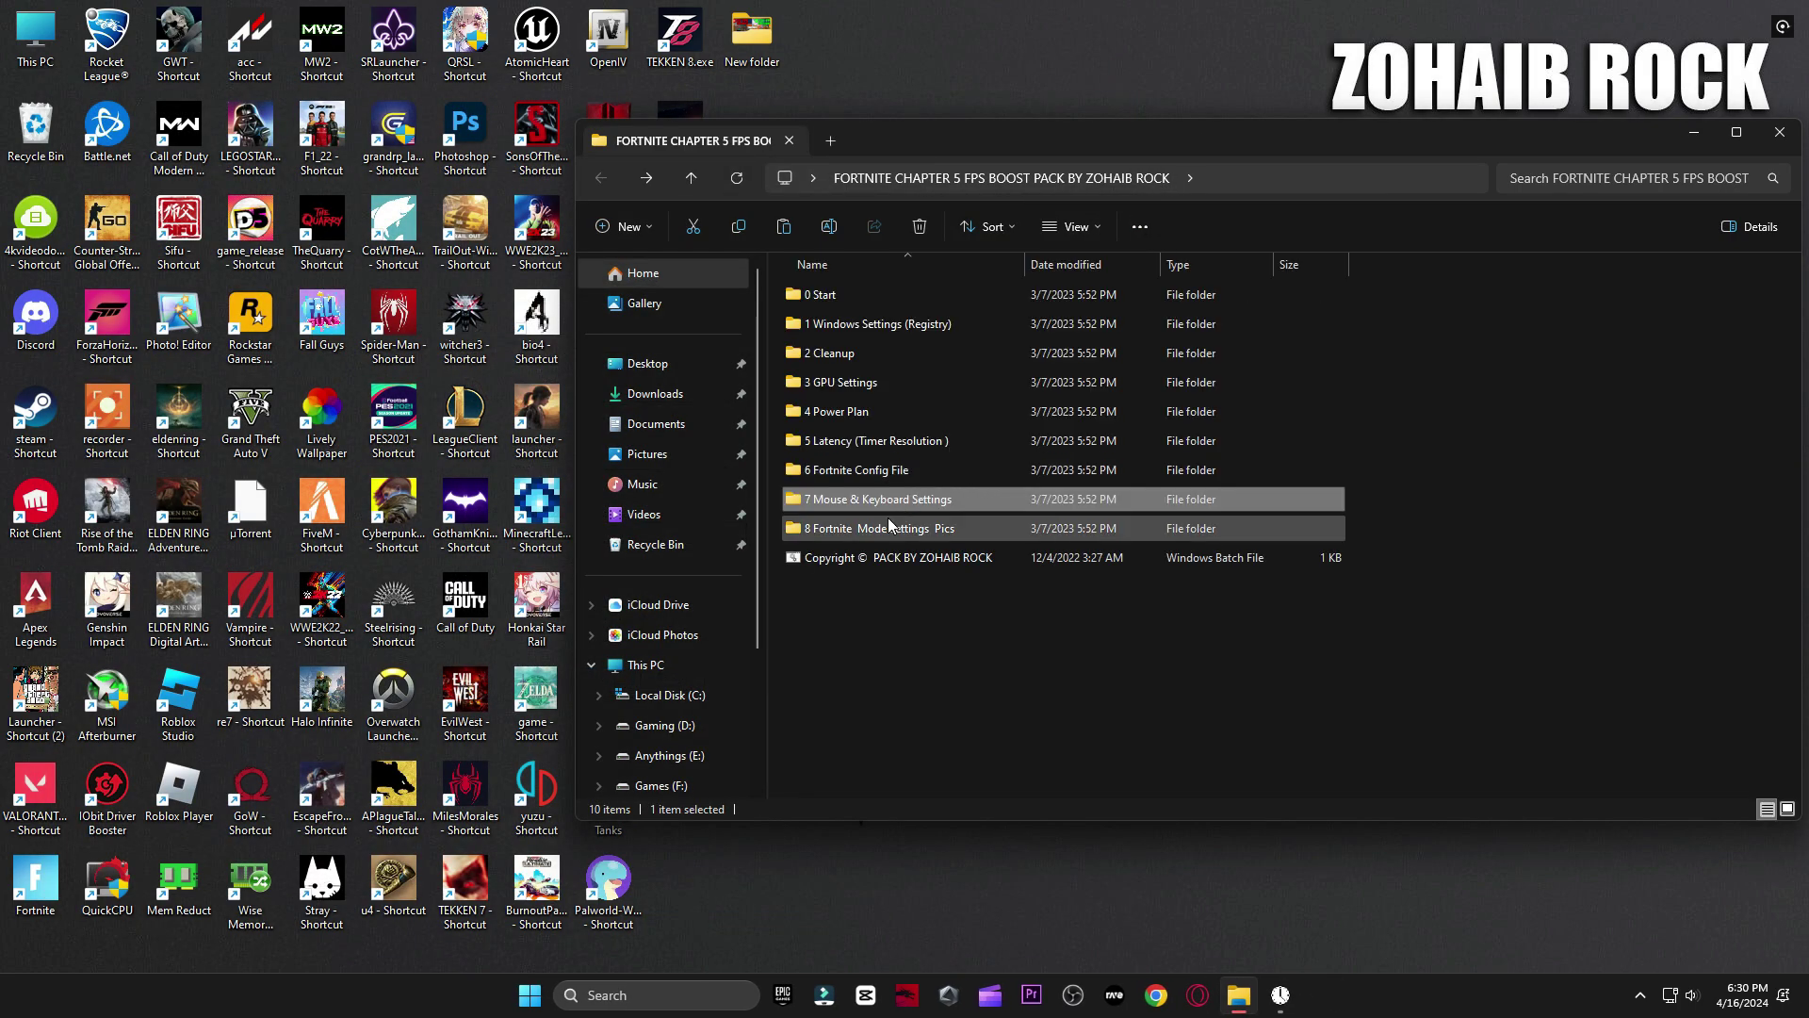
double_click(885, 527)
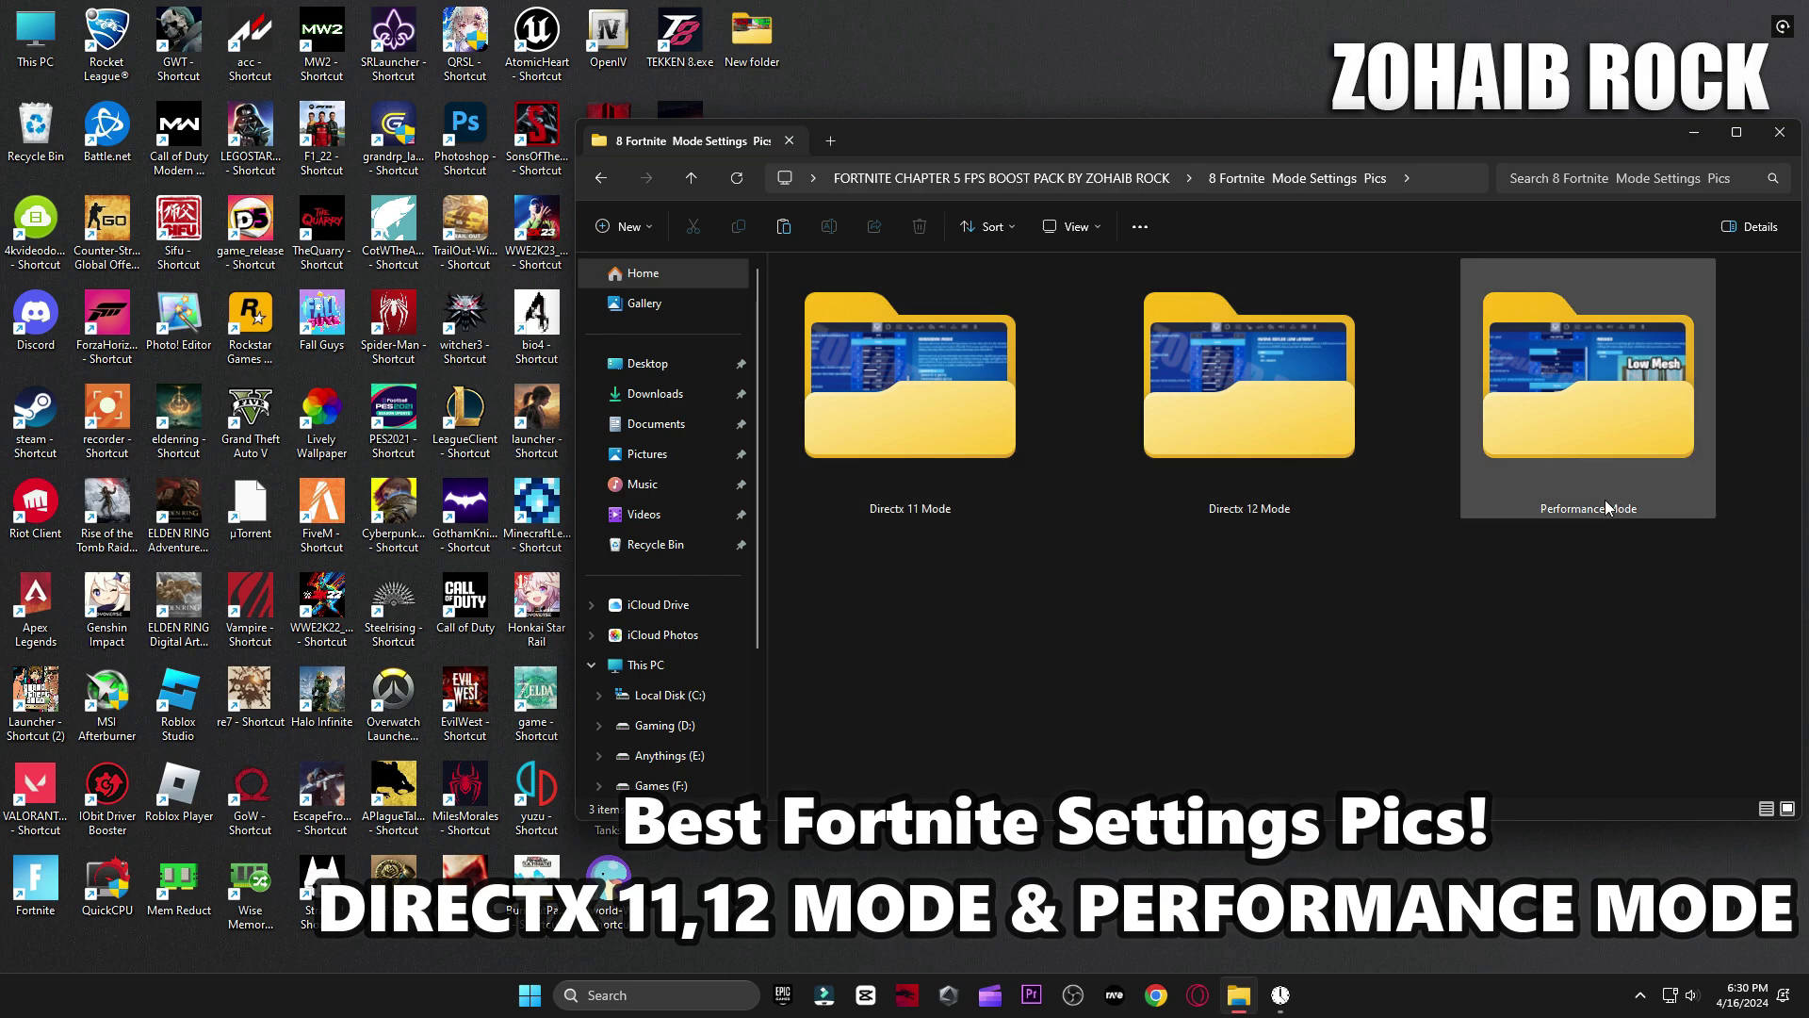
double_click(961, 396)
double_click(797, 371)
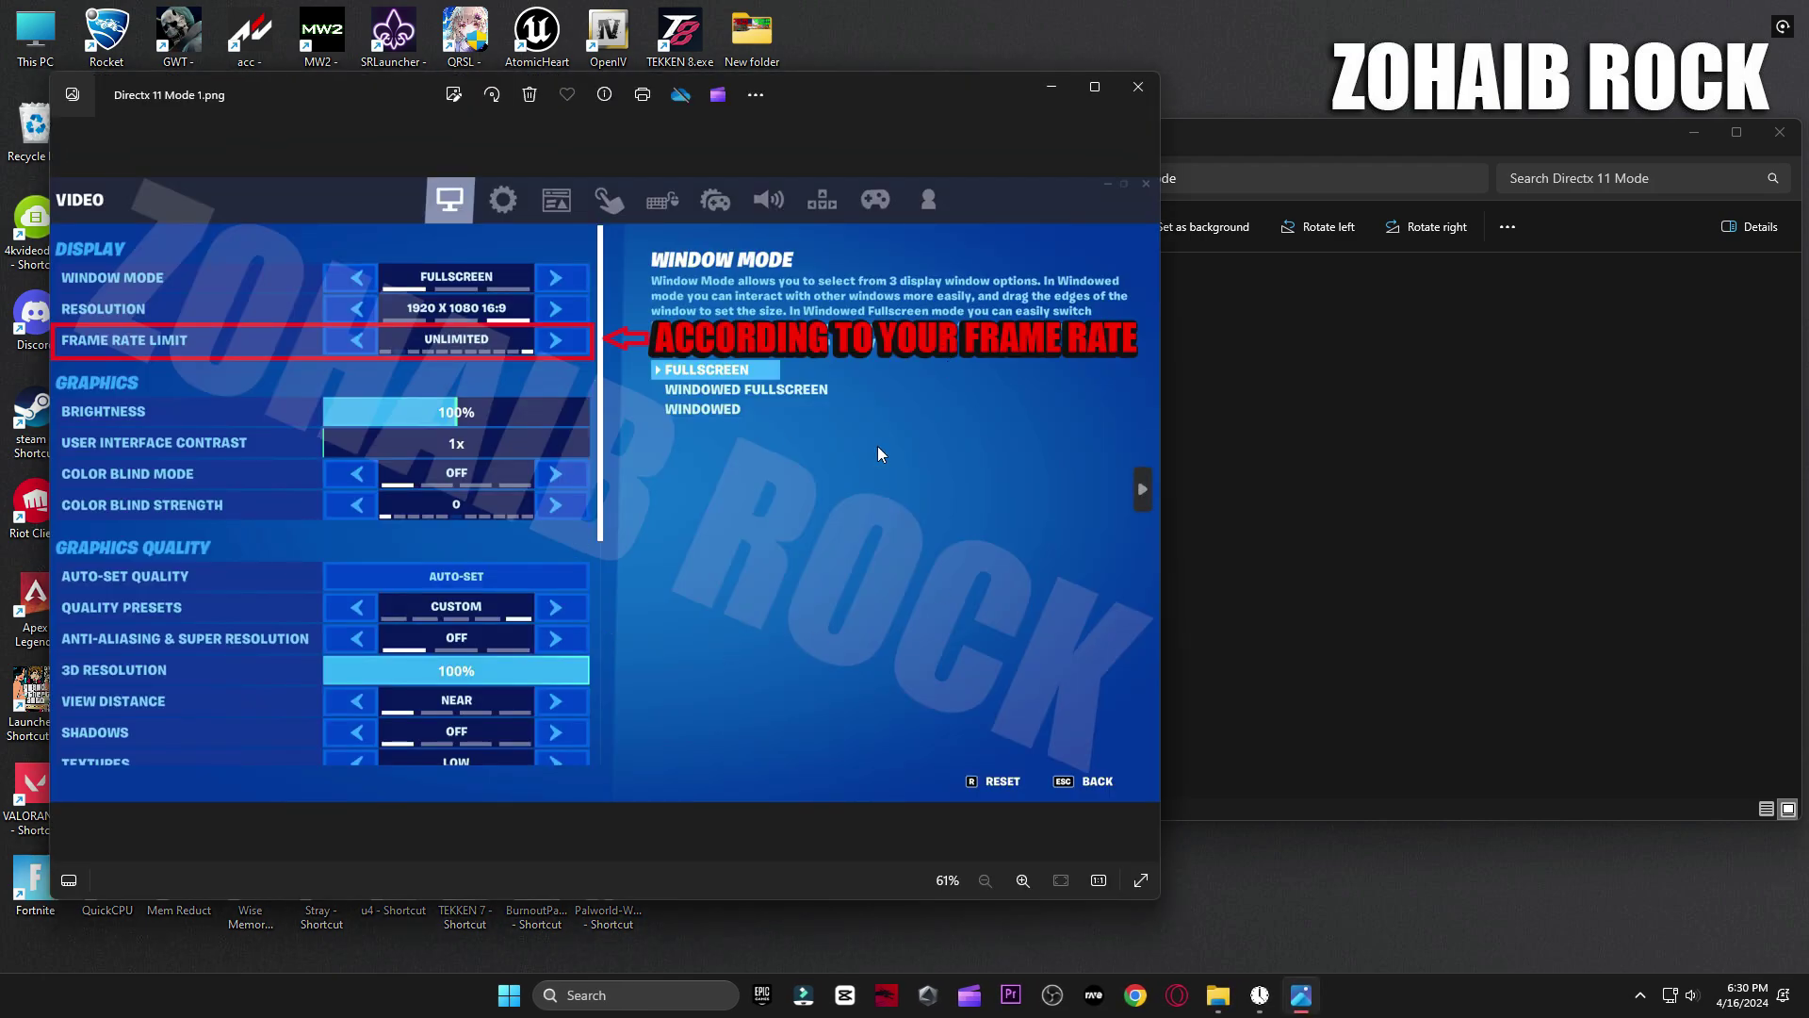
key("Right")
left_click(1137, 87)
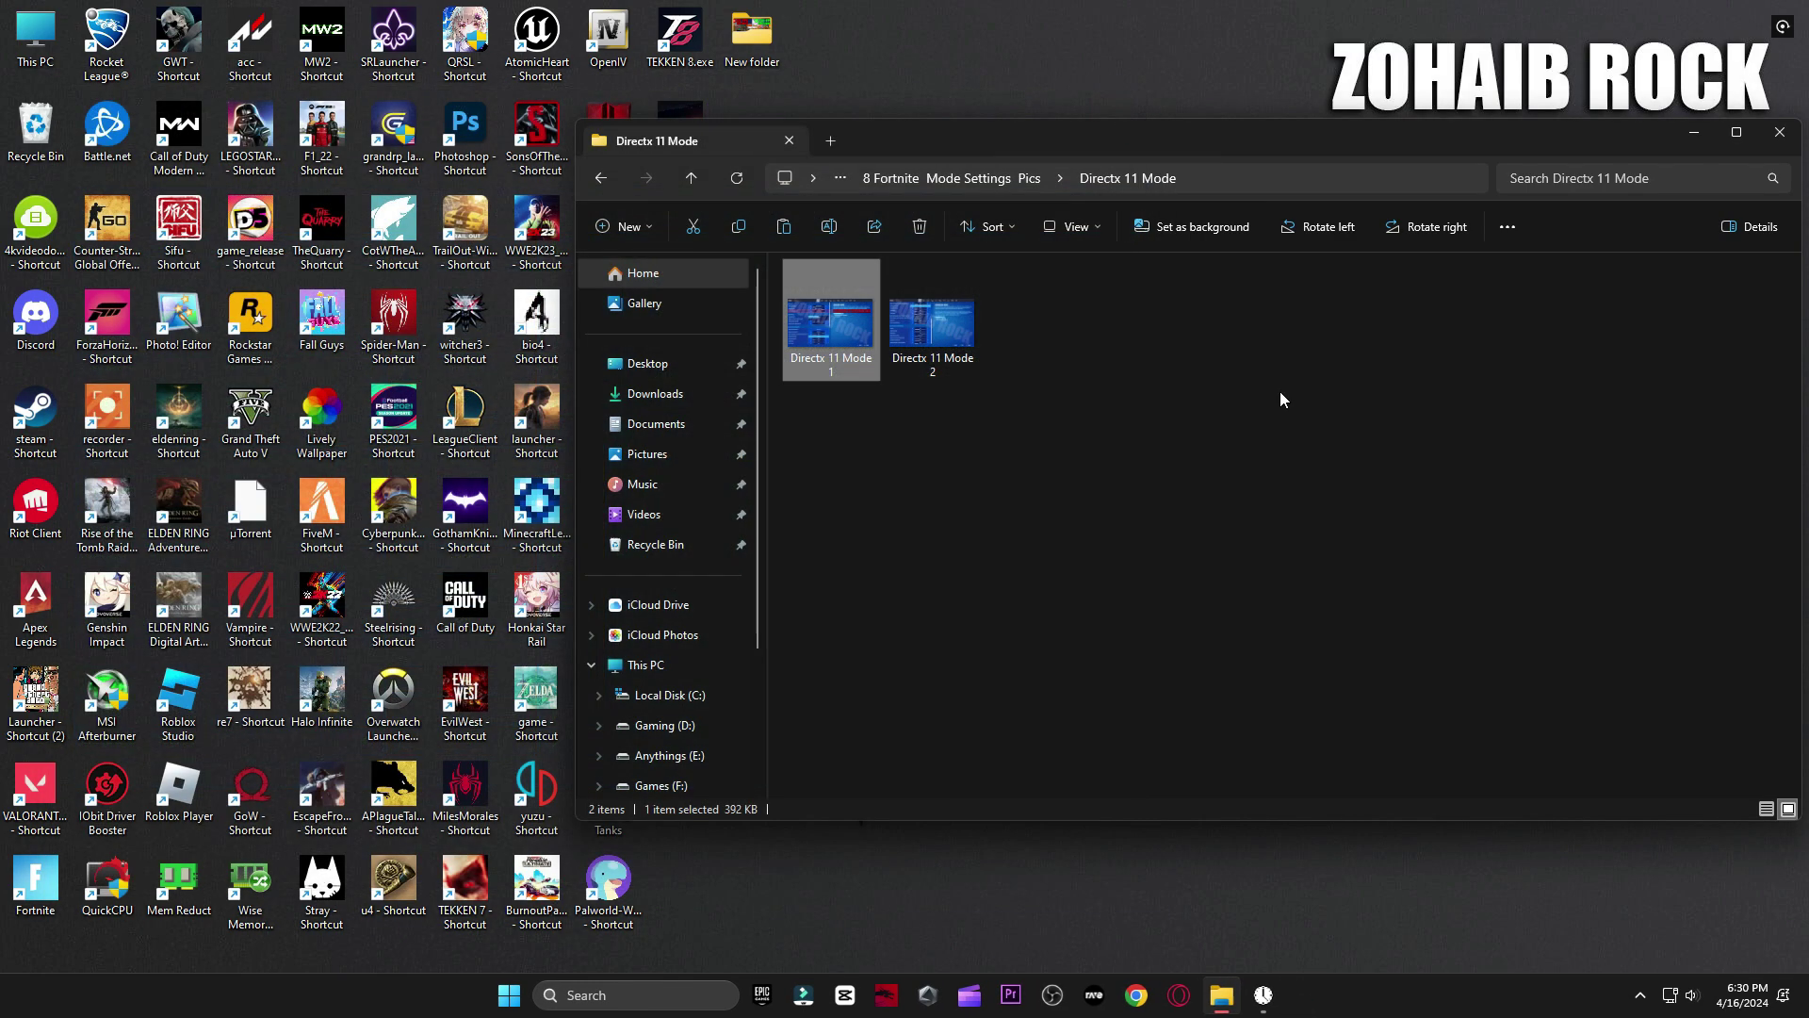
Step: Open the neighbouring Directx 12 Mode folder and review its two Fortnite video settings images
key("alt+Left")
double_click(1319, 386)
left_click(855, 318)
double_click(856, 317)
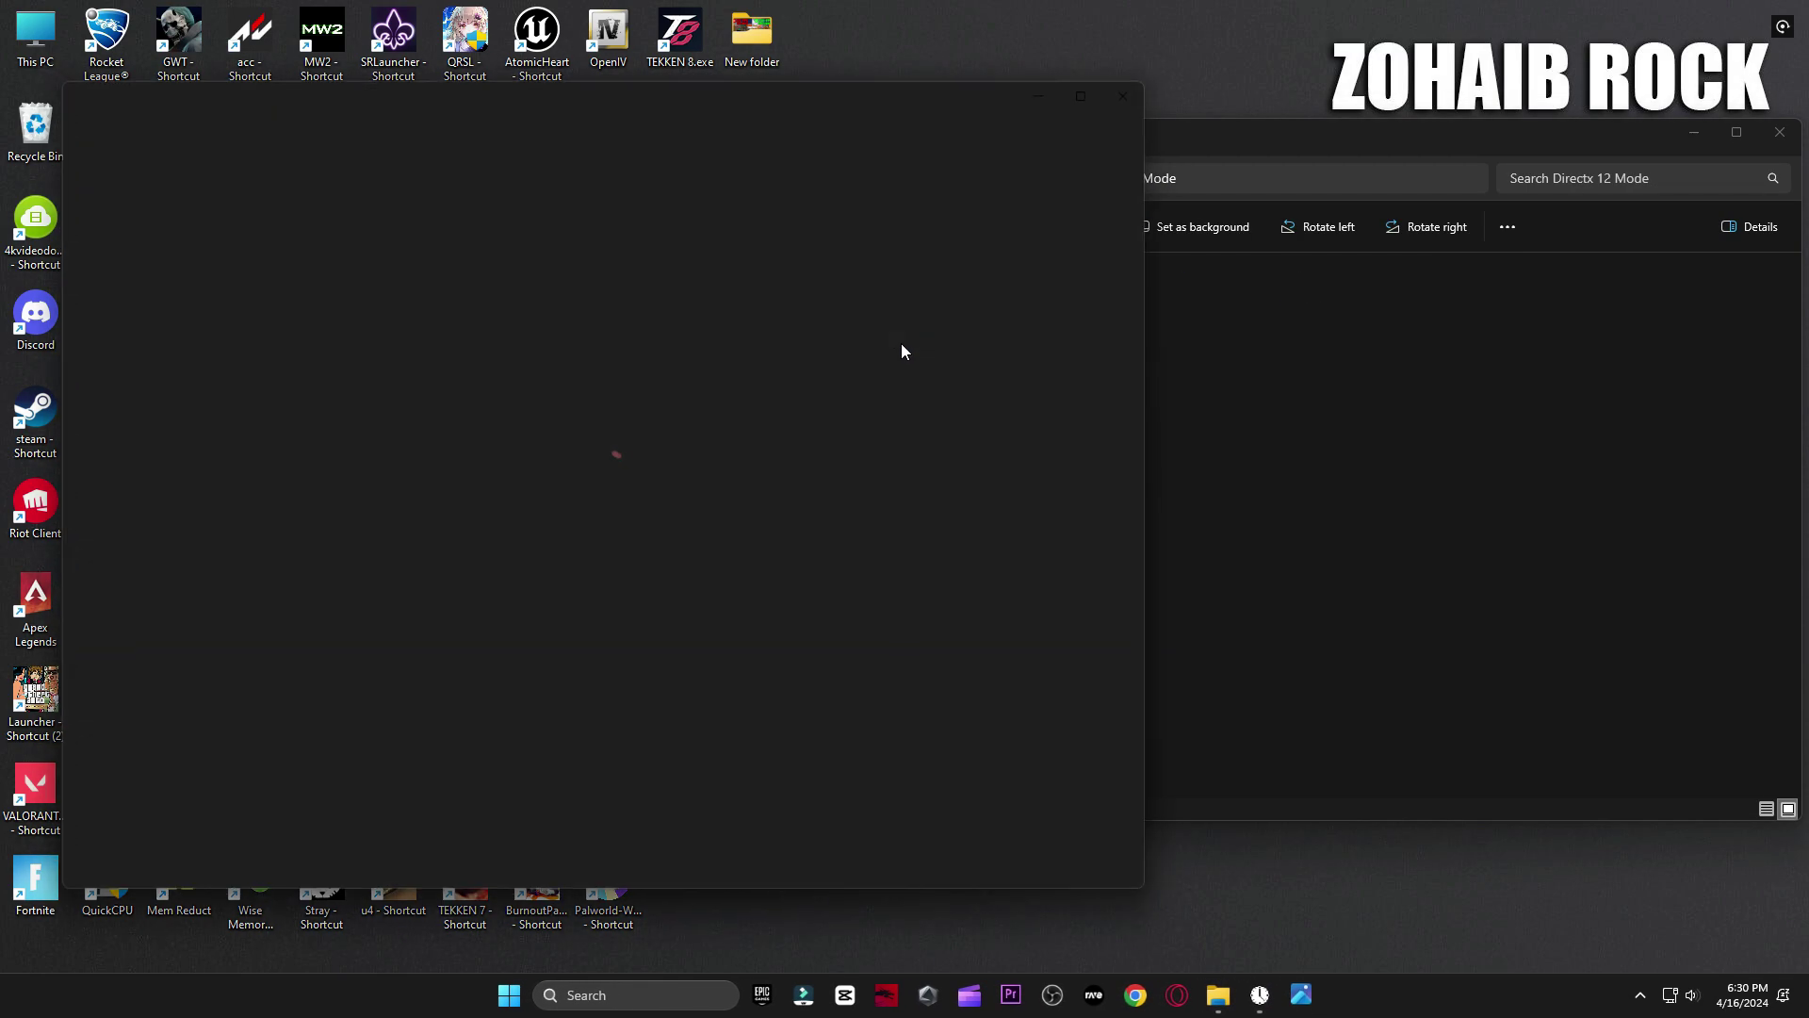
key("Right")
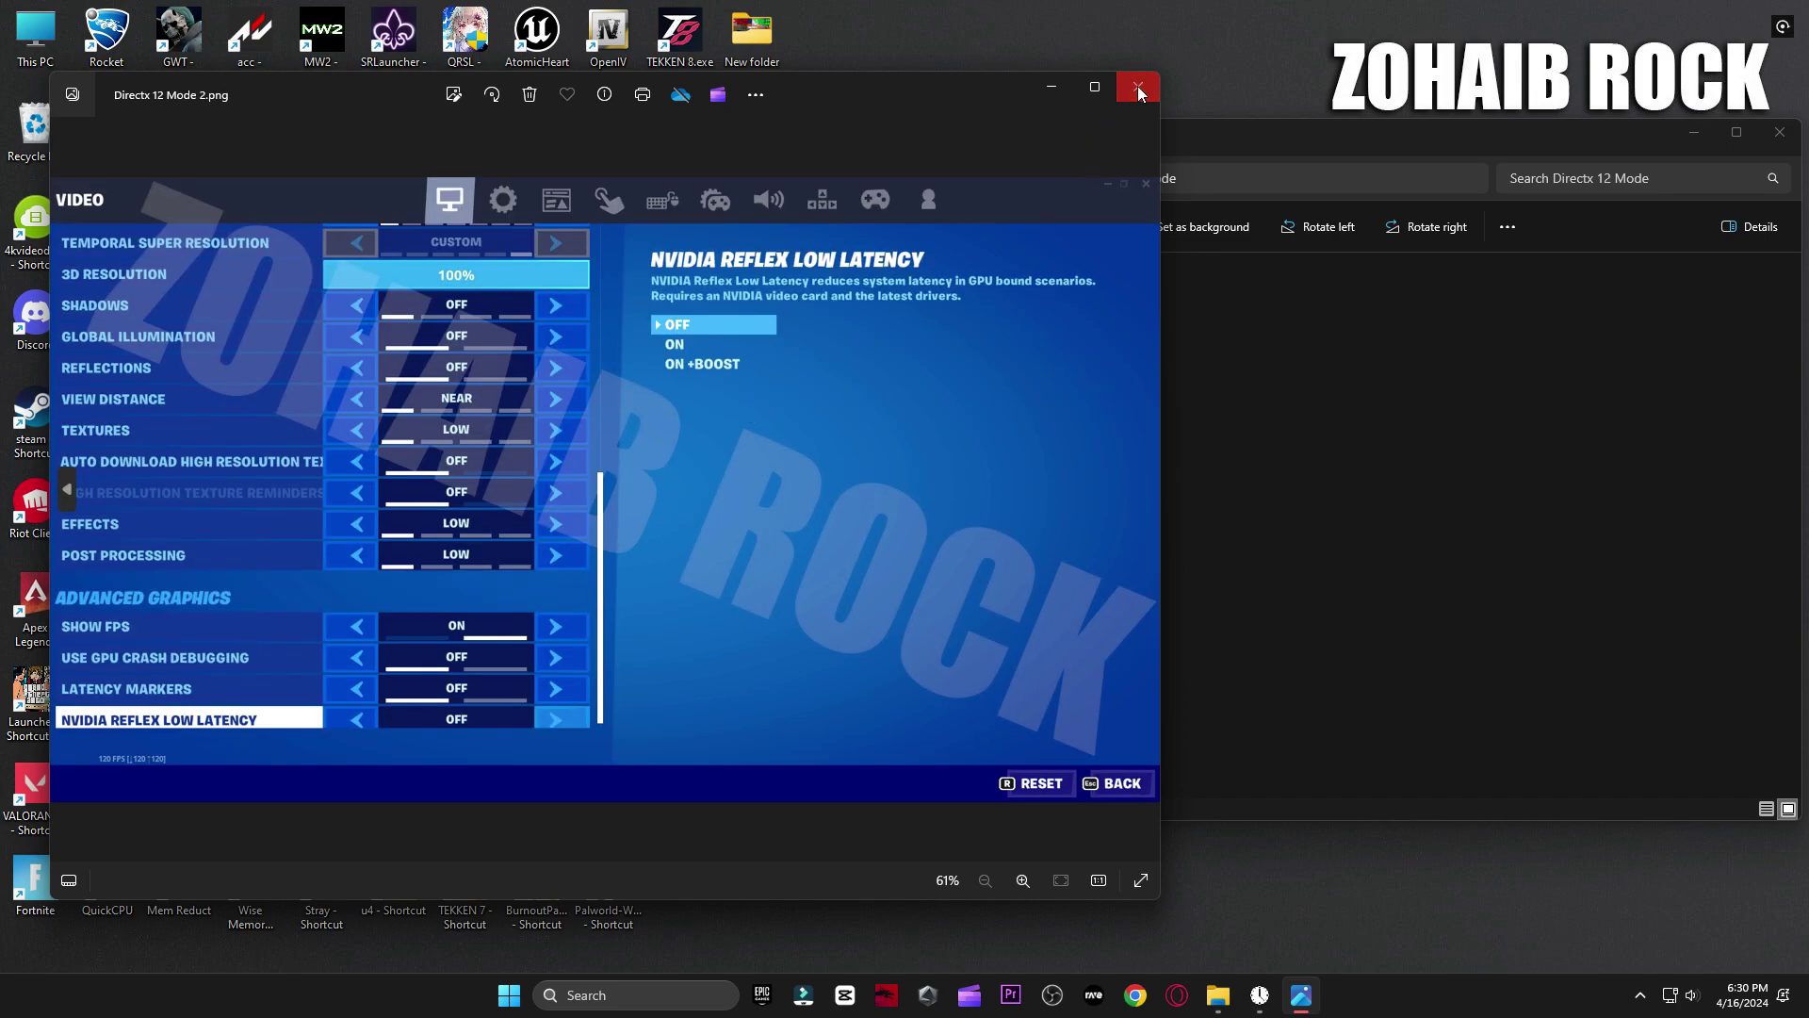
Step: Open the Performance Mode folder, review its three Fortnite settings images including high and low meshes, and close the viewer and folder
left_click(1138, 87)
key("alt+Left")
double_click(1530, 437)
double_click(933, 377)
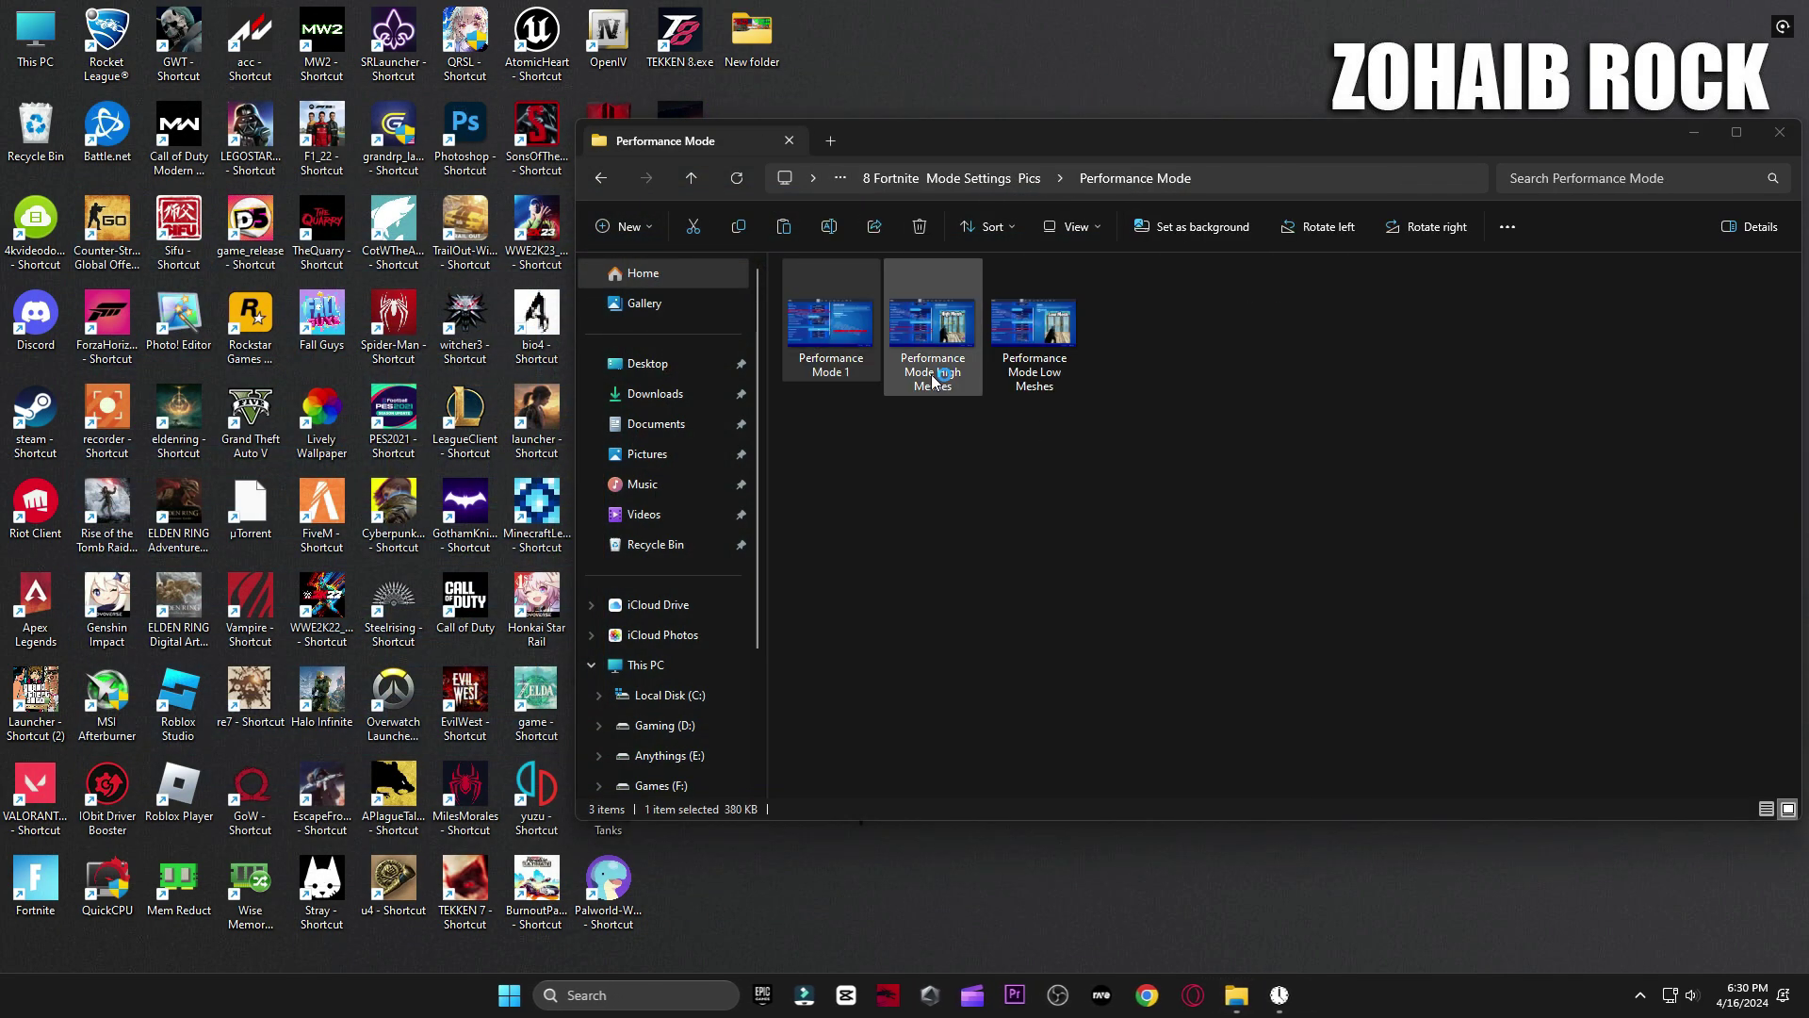
key("Right")
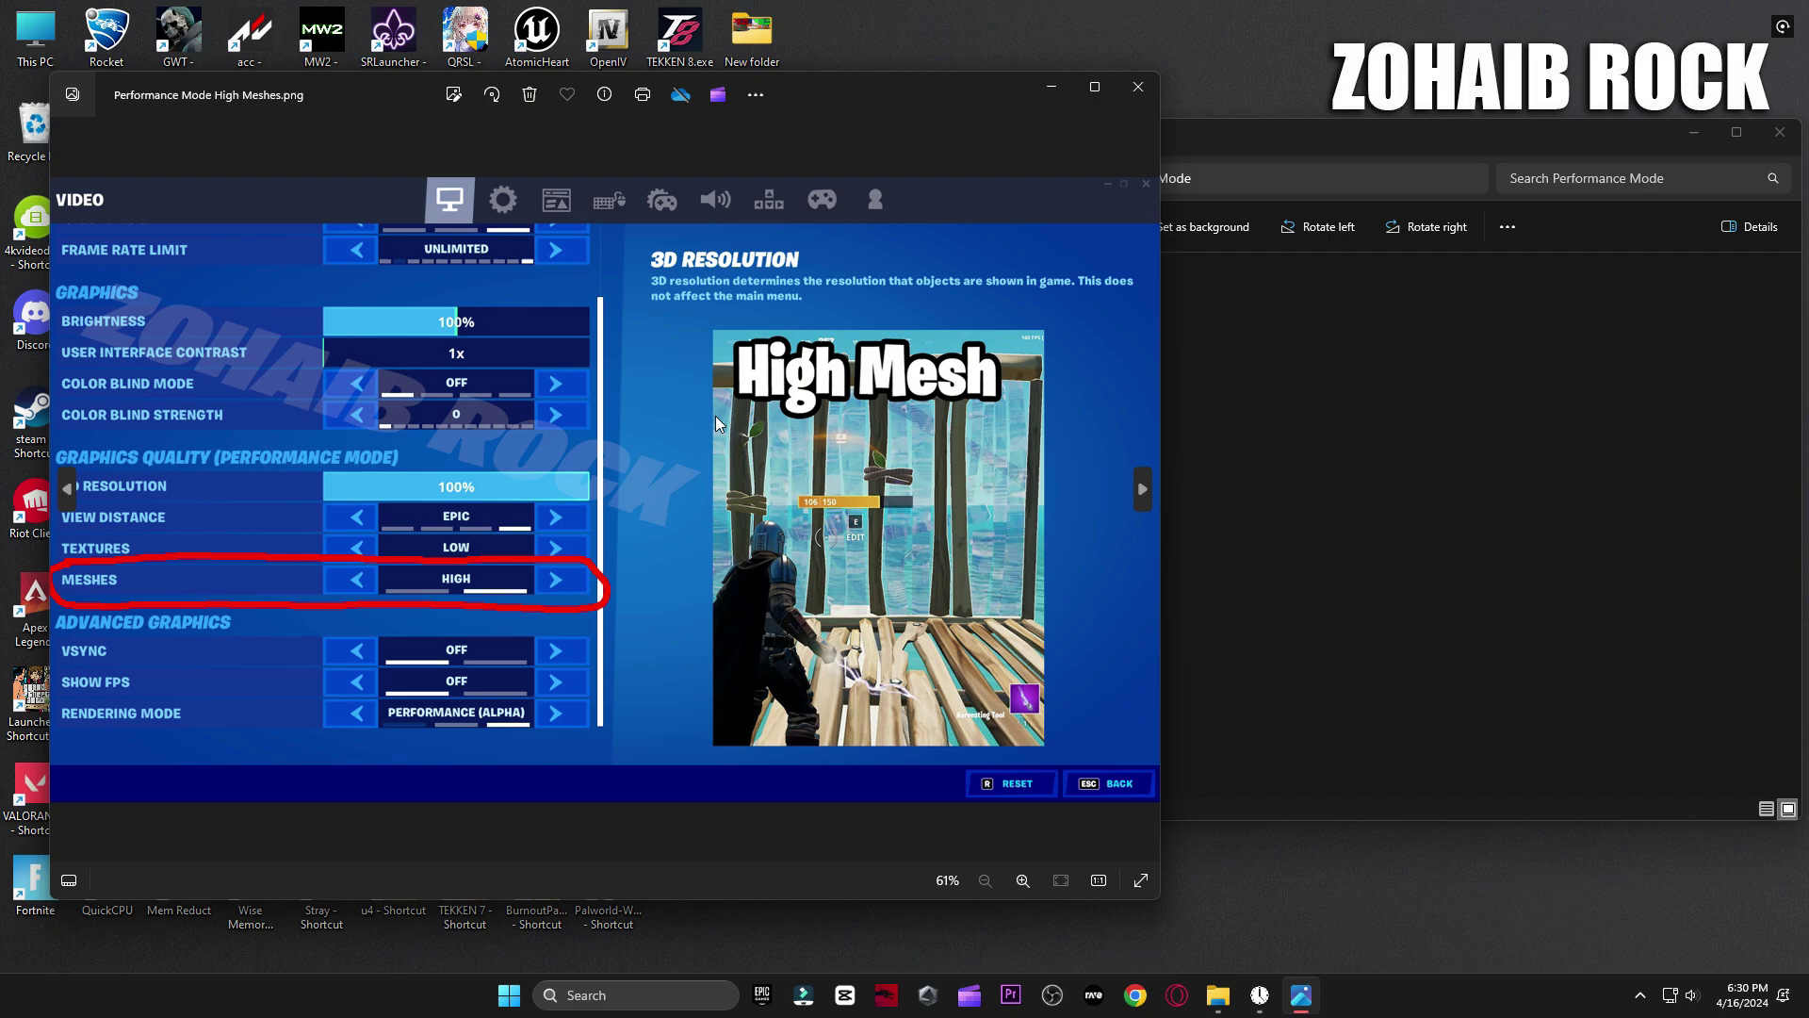
key("Right")
left_click(1138, 86)
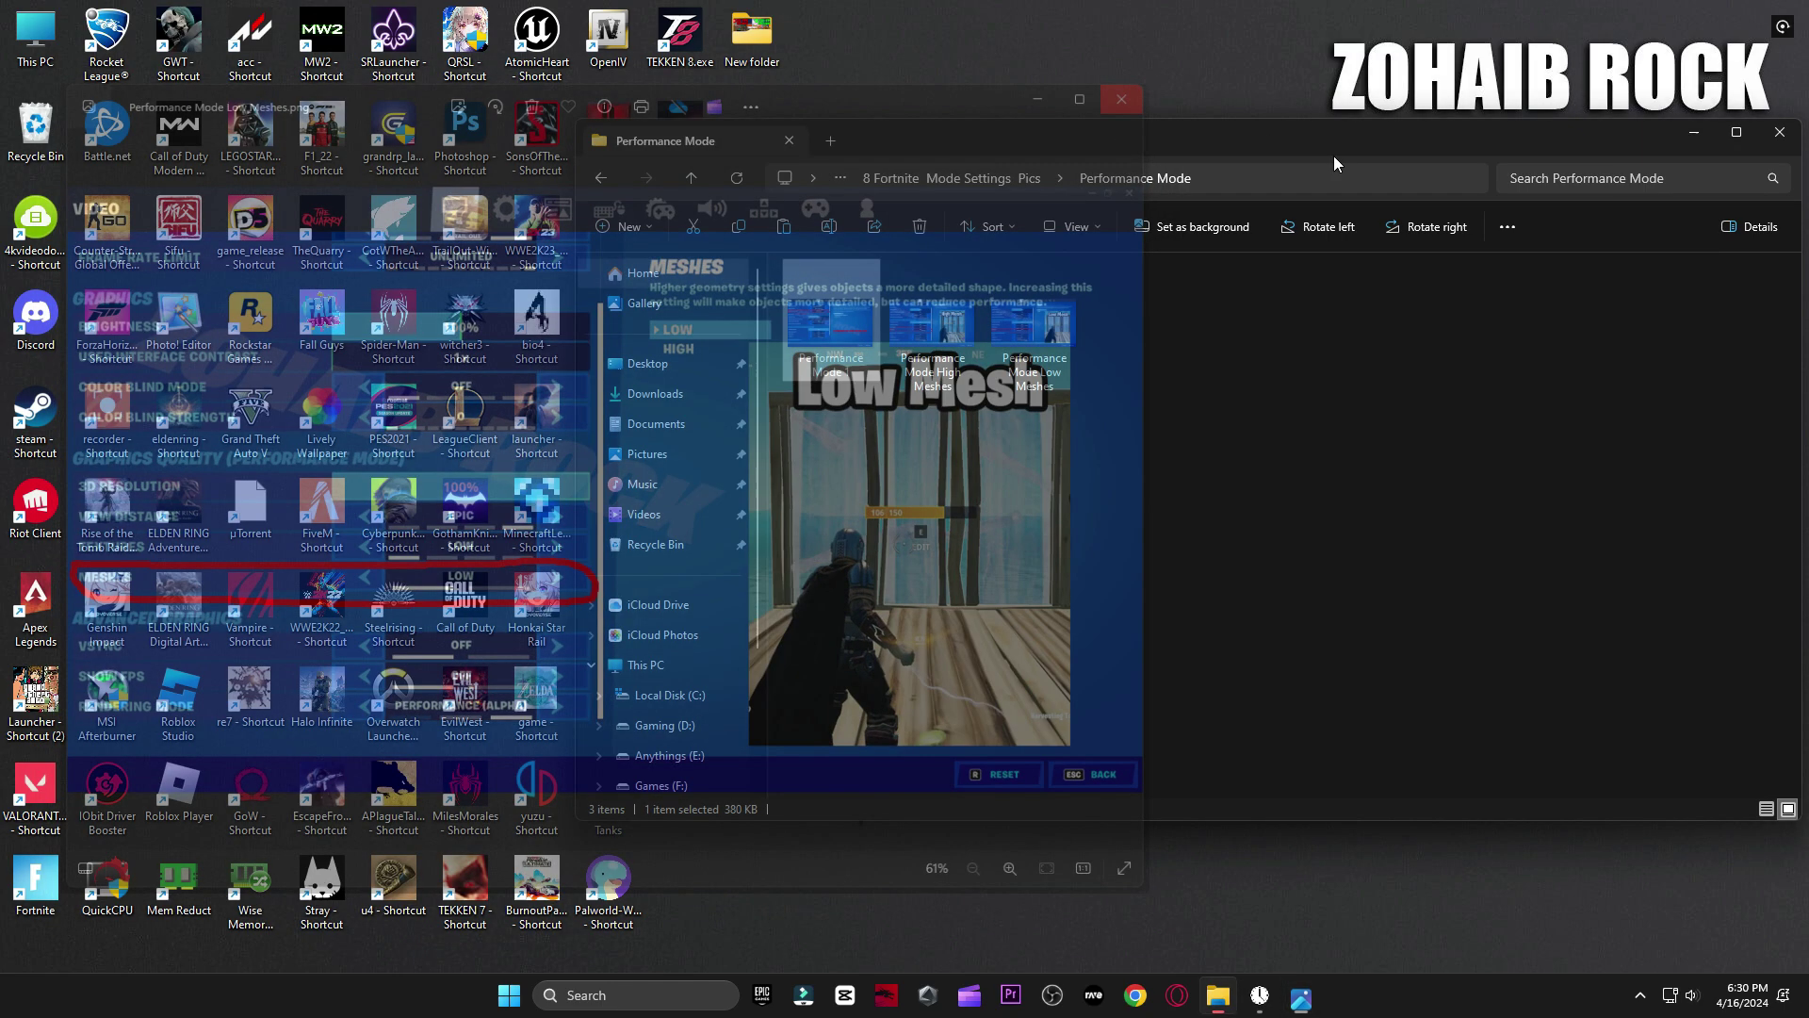
left_click(1780, 132)
Step: Open Windows Settings and go through Gaming and Game Mode to the display Graphics page
left_click(550, 995)
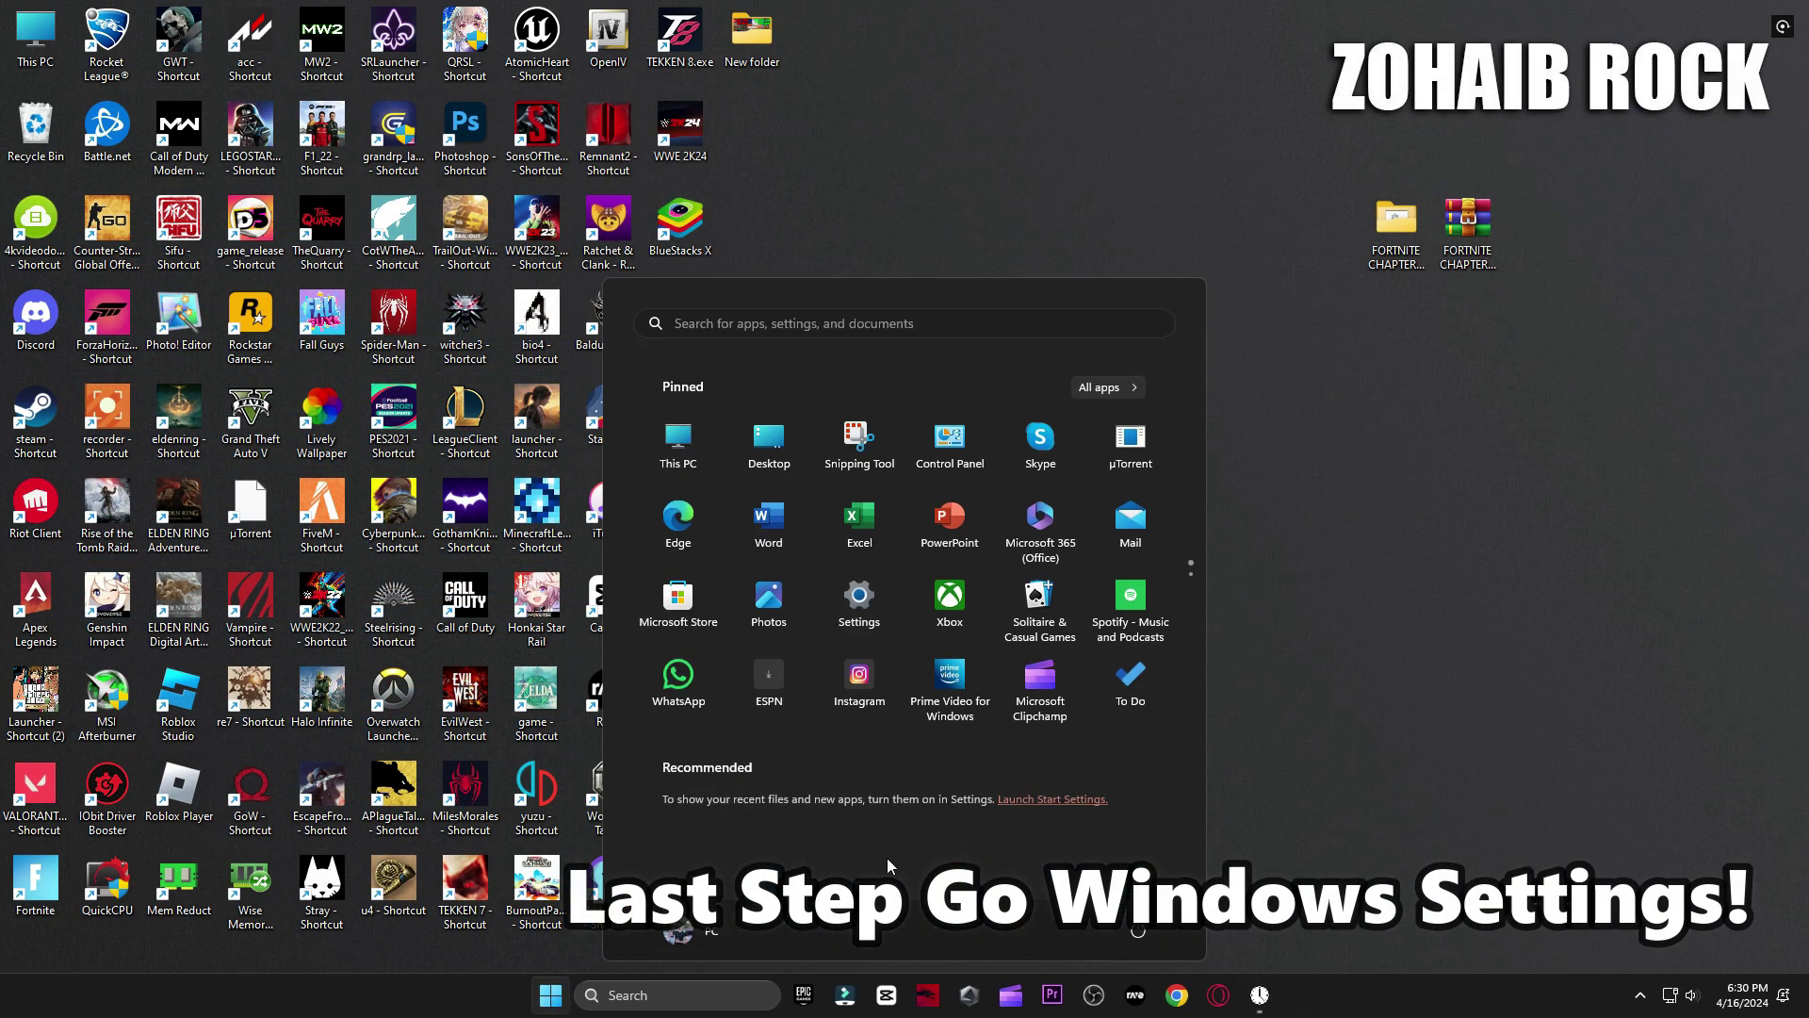
left_click(893, 610)
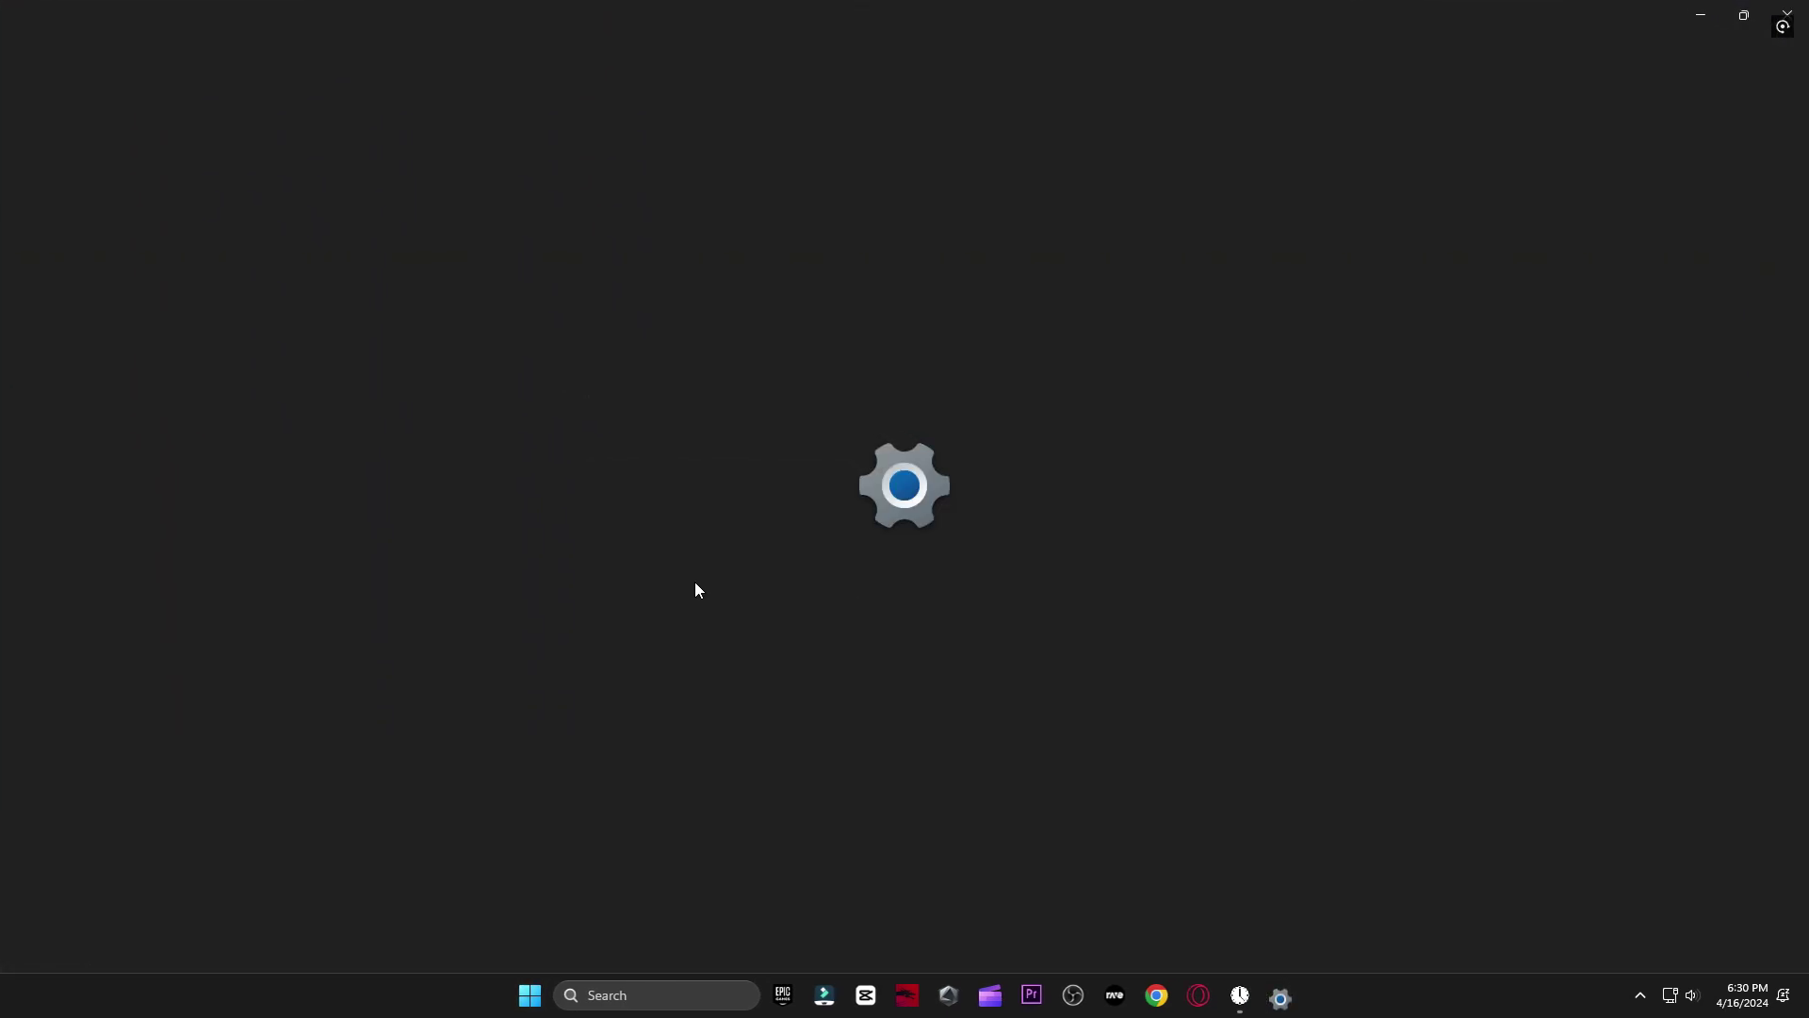
left_click(137, 506)
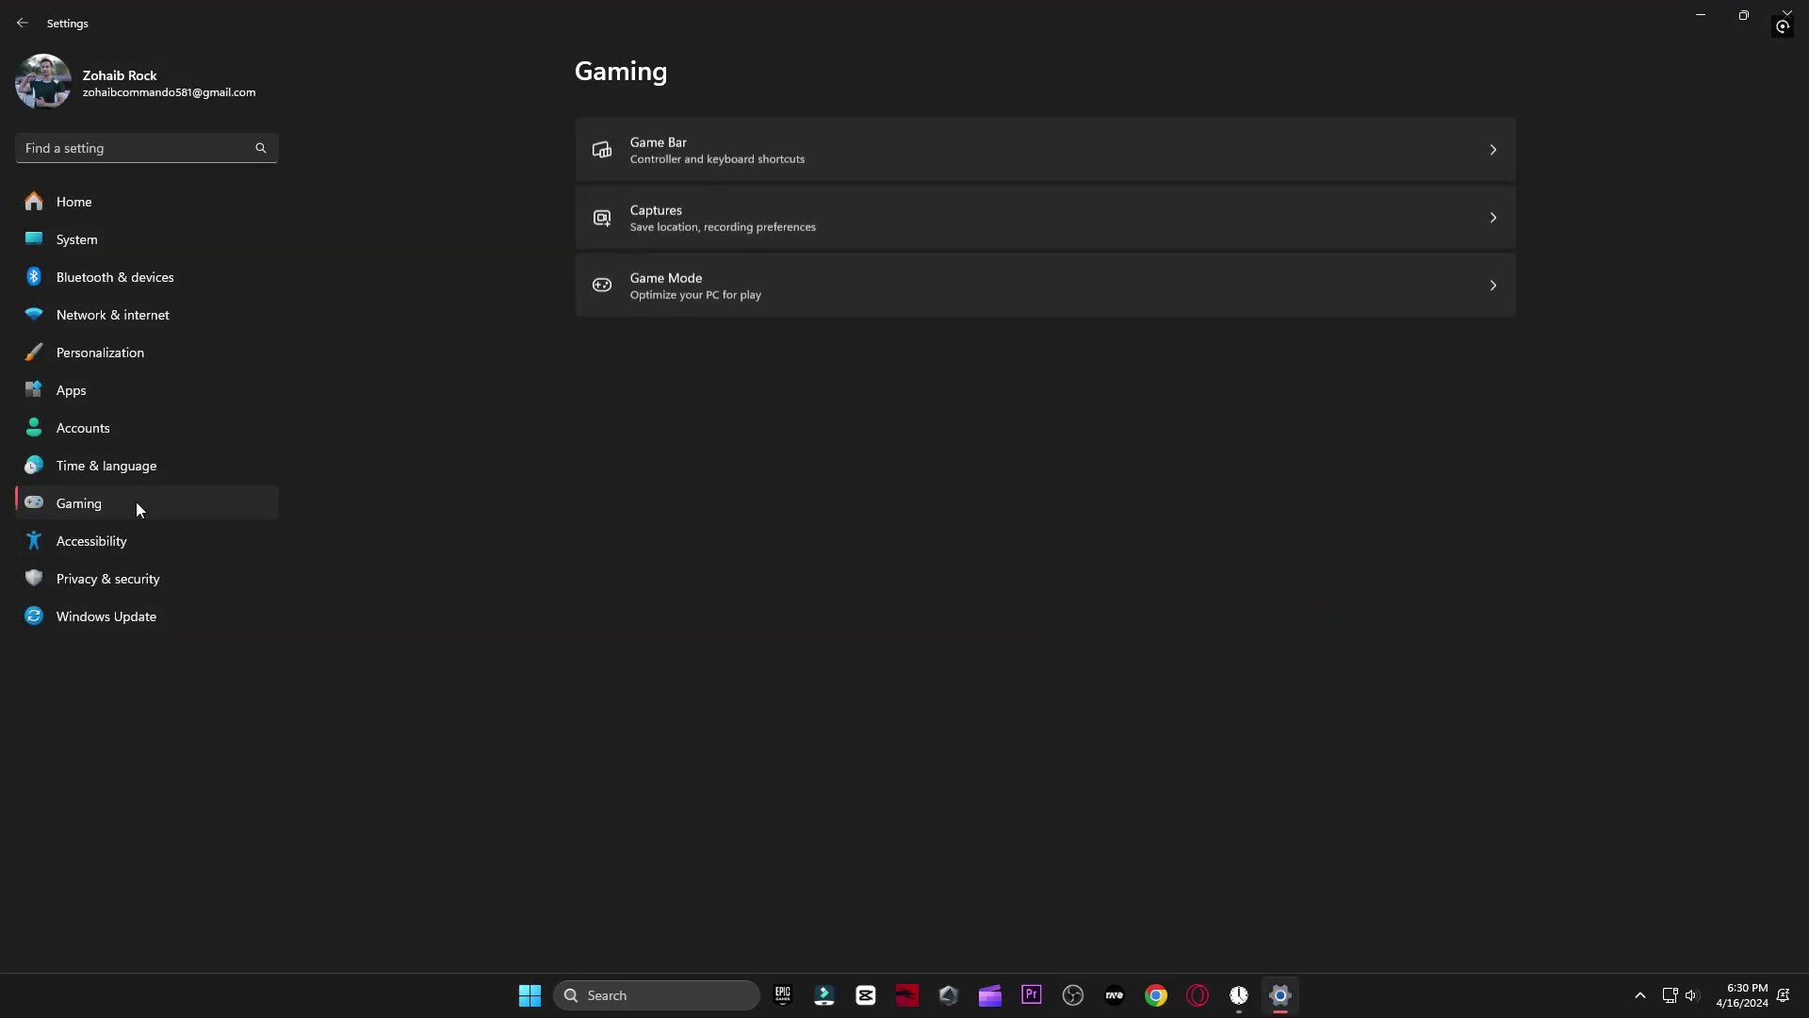
left_click(672, 292)
left_click(738, 274)
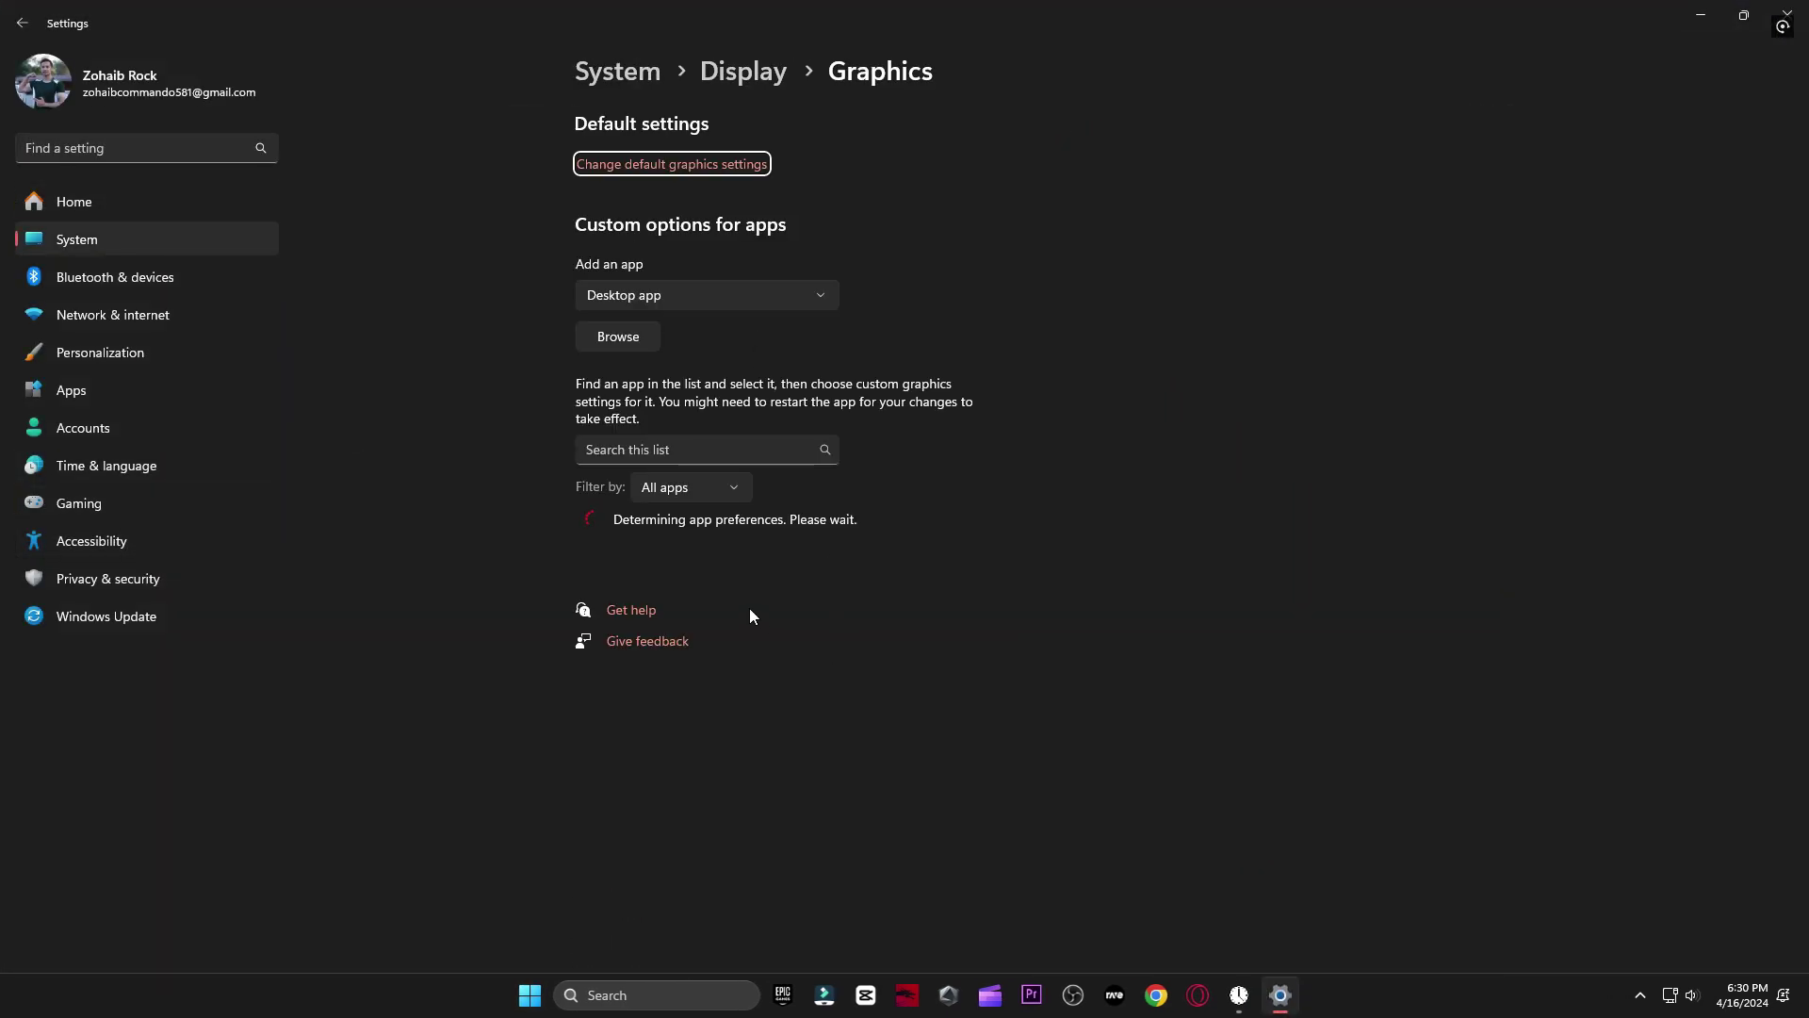
Step: Remove the existing Fortnite entry from the custom graphics options app list
scroll(428, 642, "down", 5)
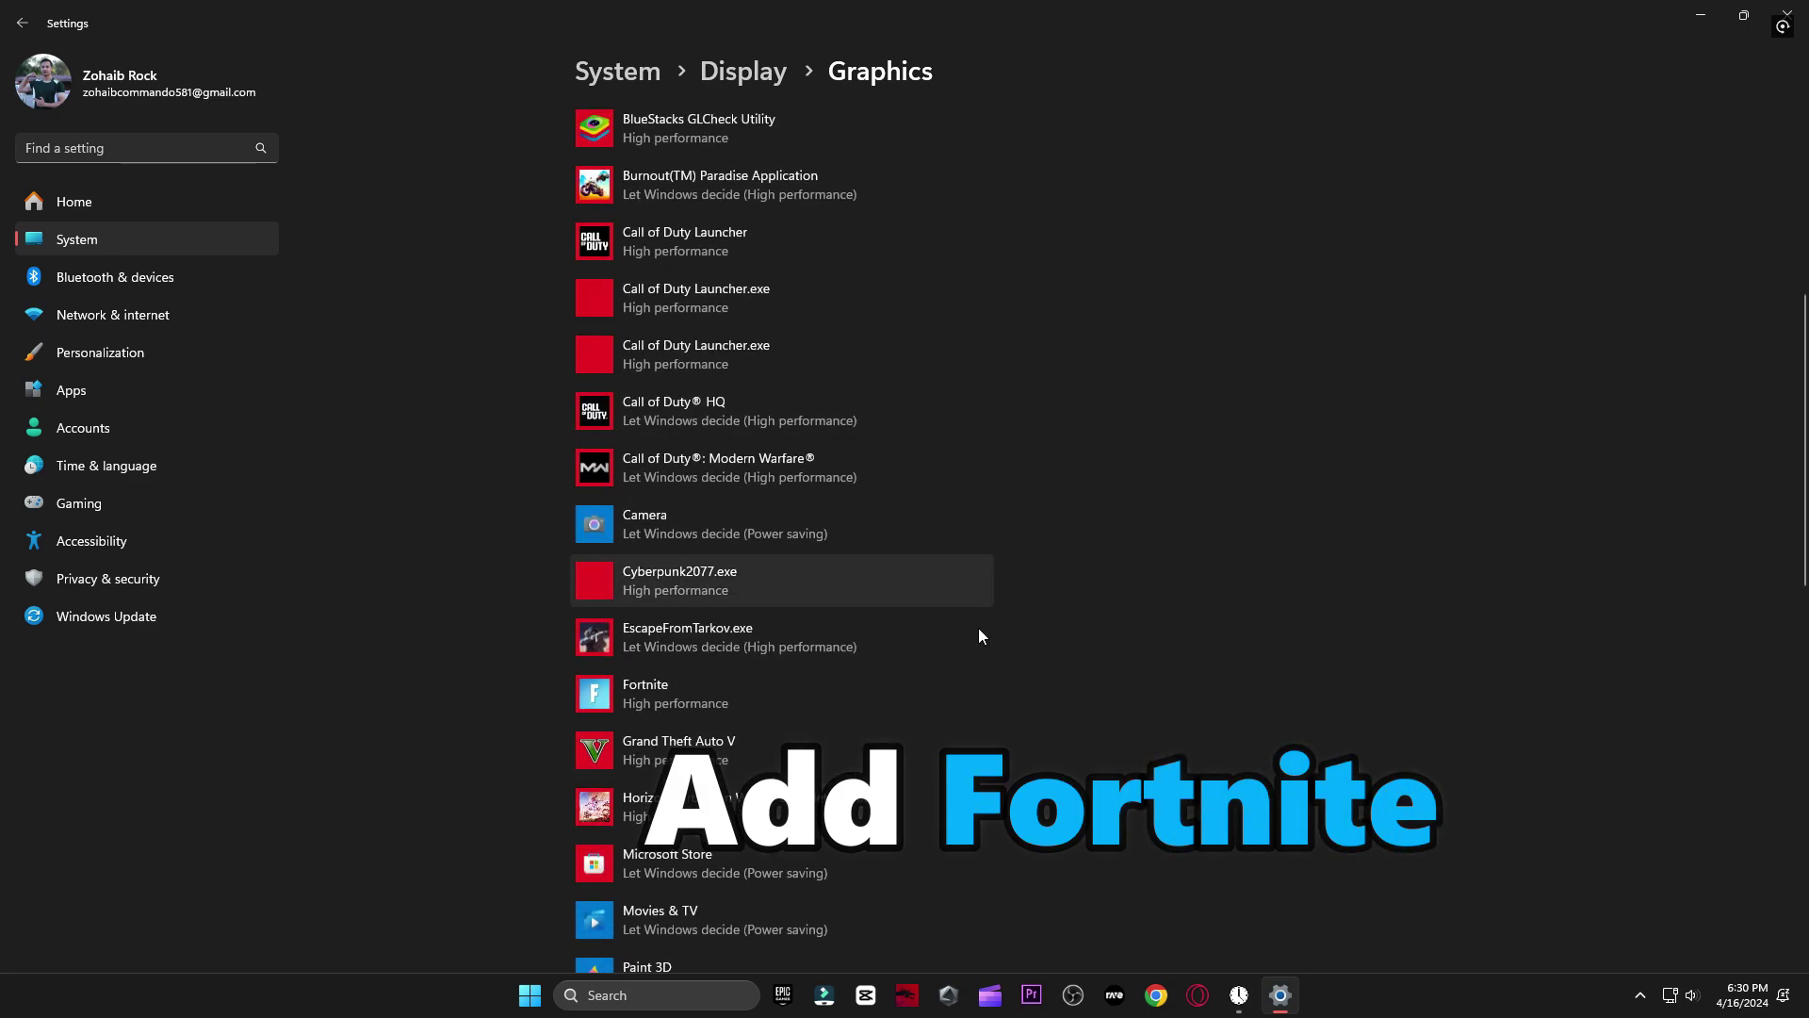
left_click(779, 694)
left_click(933, 792)
scroll(1129, 670, "up", 10)
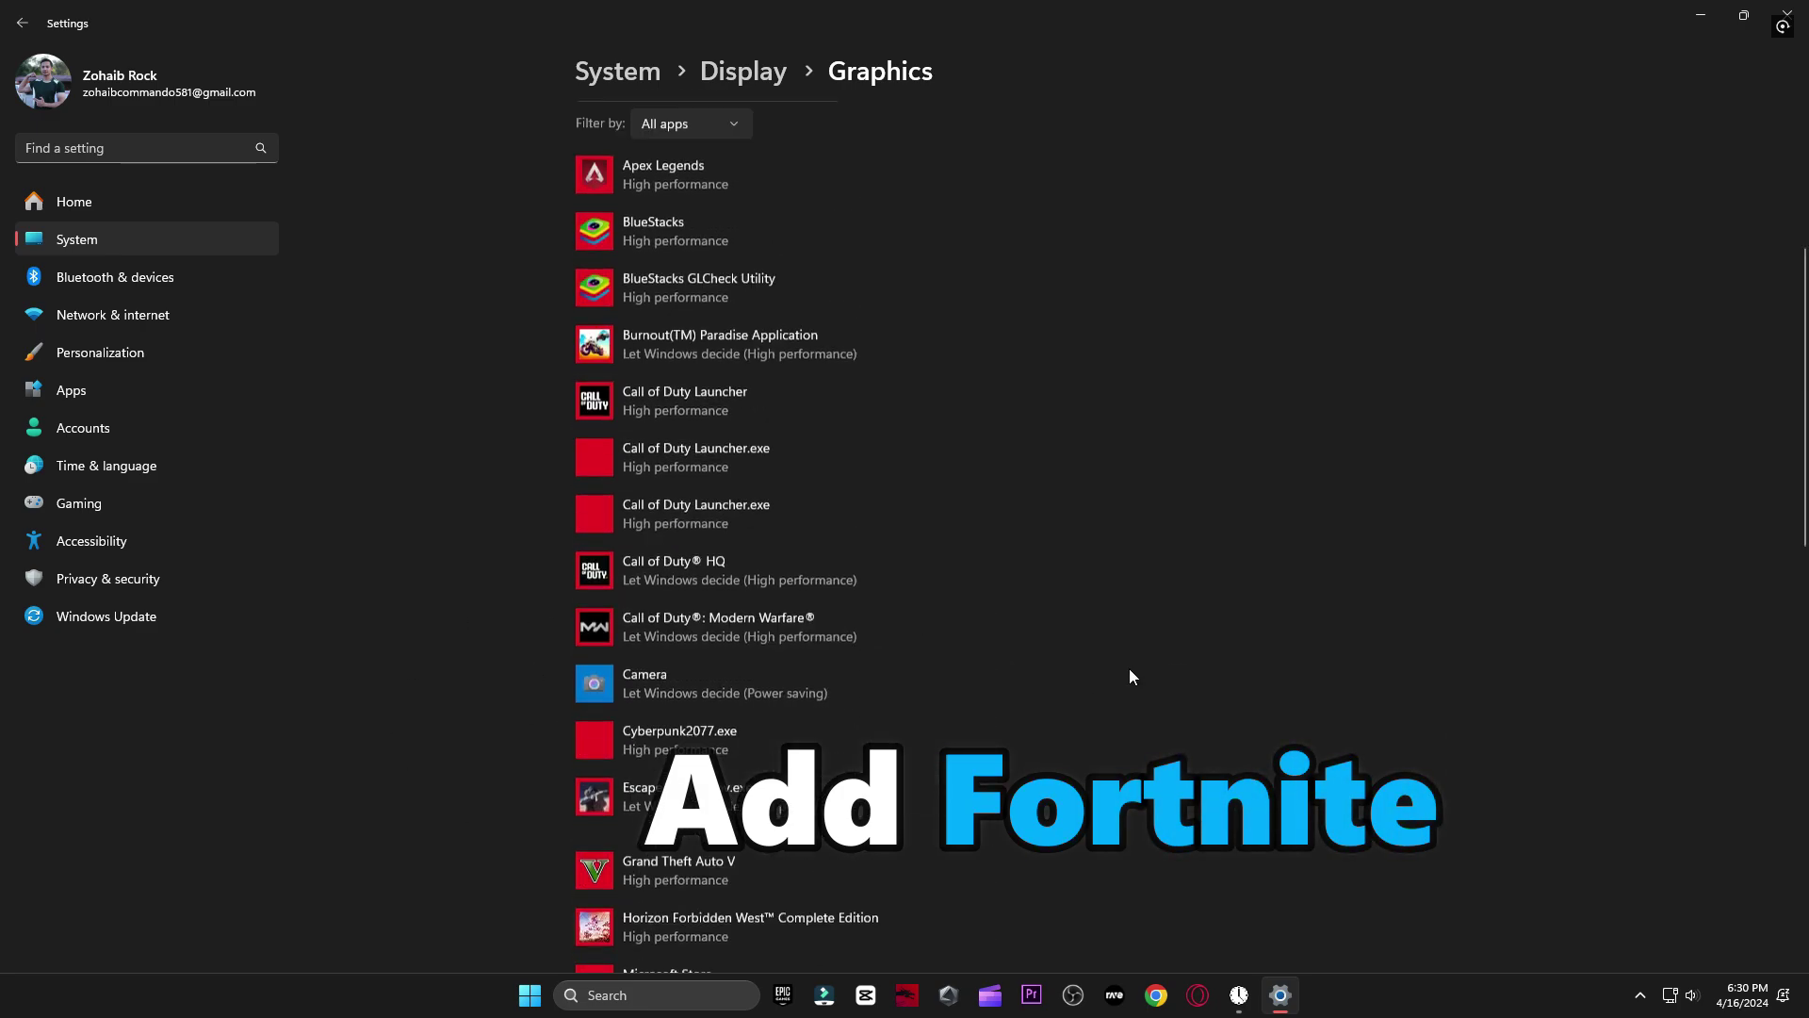
Step: Browse for a desktop app to add and open Games (I:) > Games > Fortnite > FortniteGame > Binaries > Win64
left_click(636, 349)
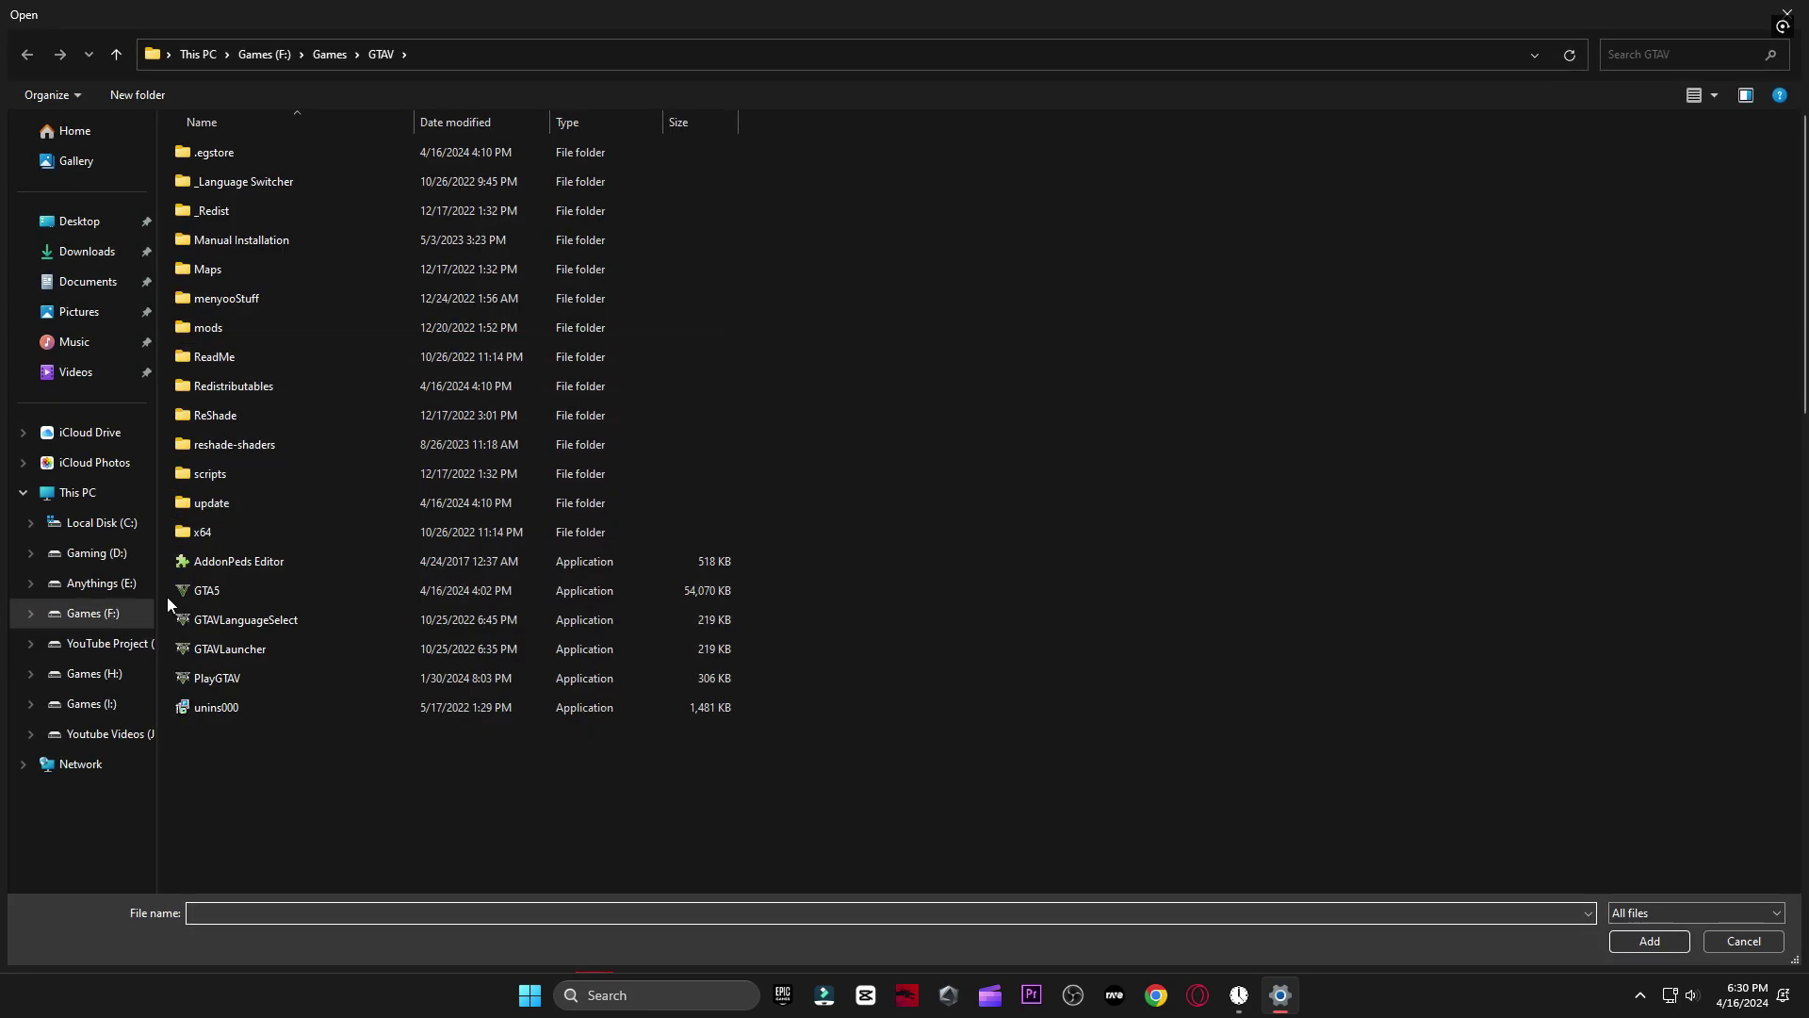
left_click(91, 703)
double_click(245, 164)
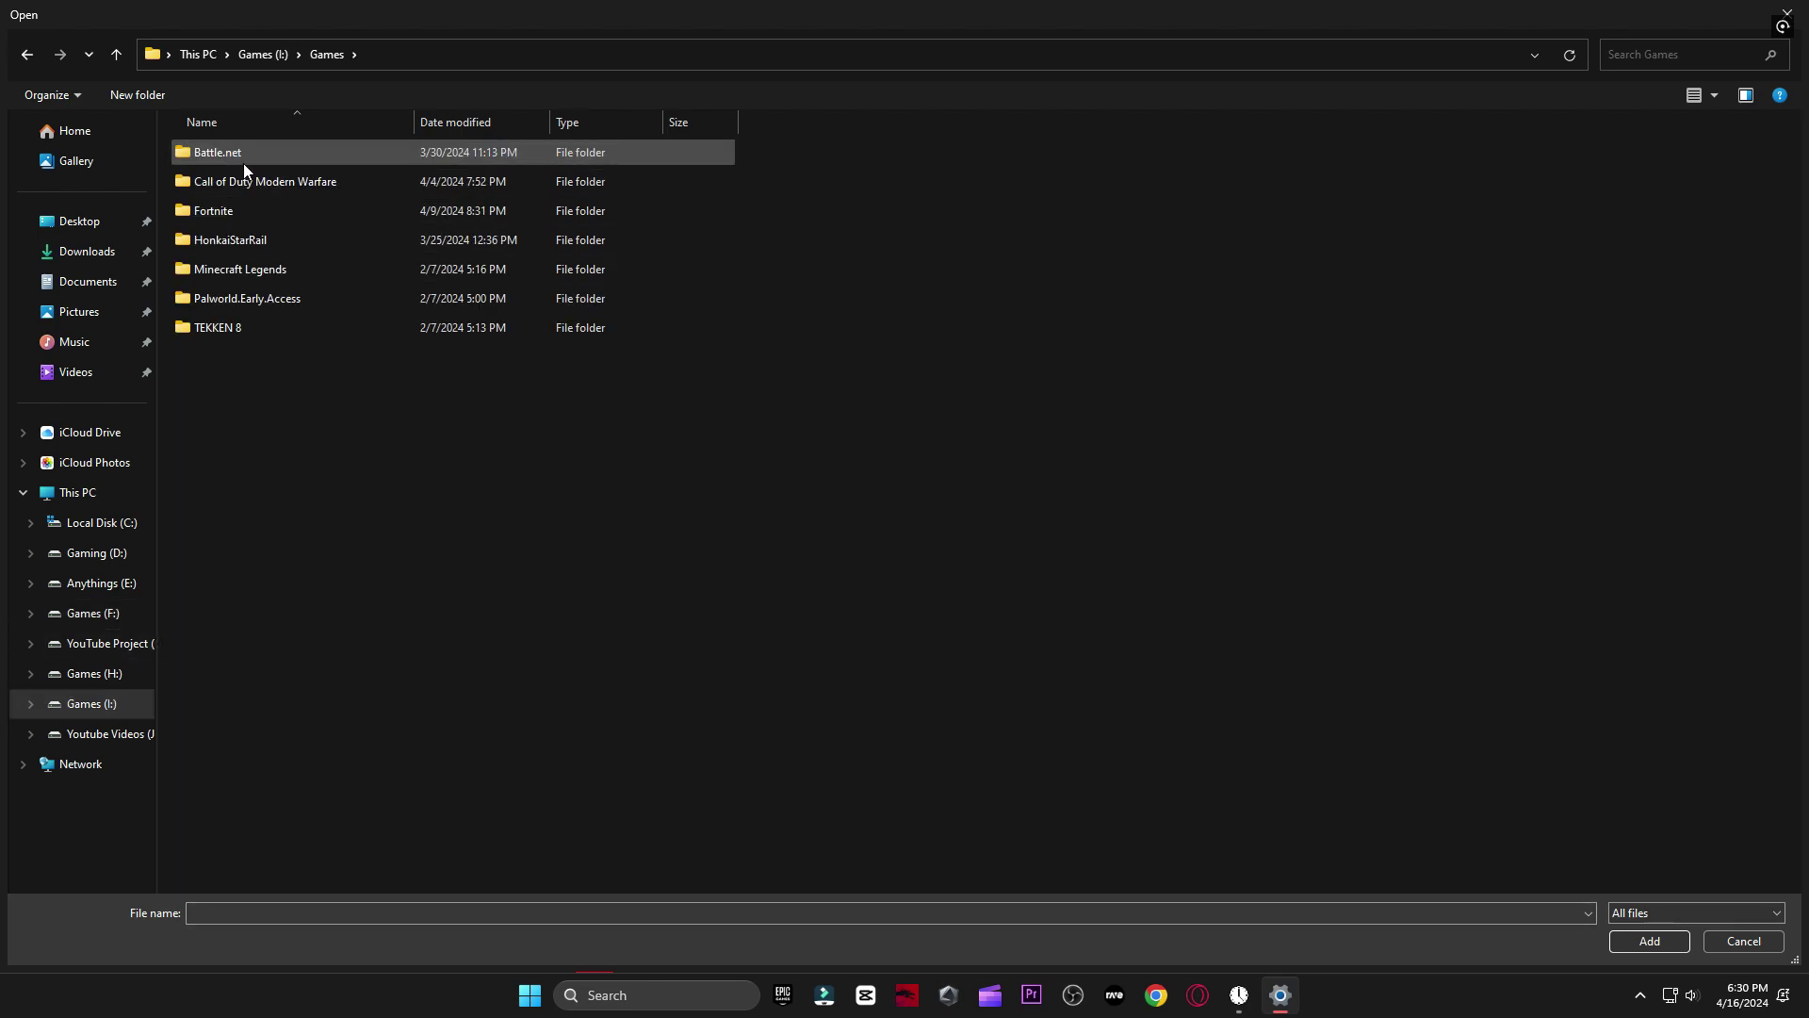
double_click(243, 215)
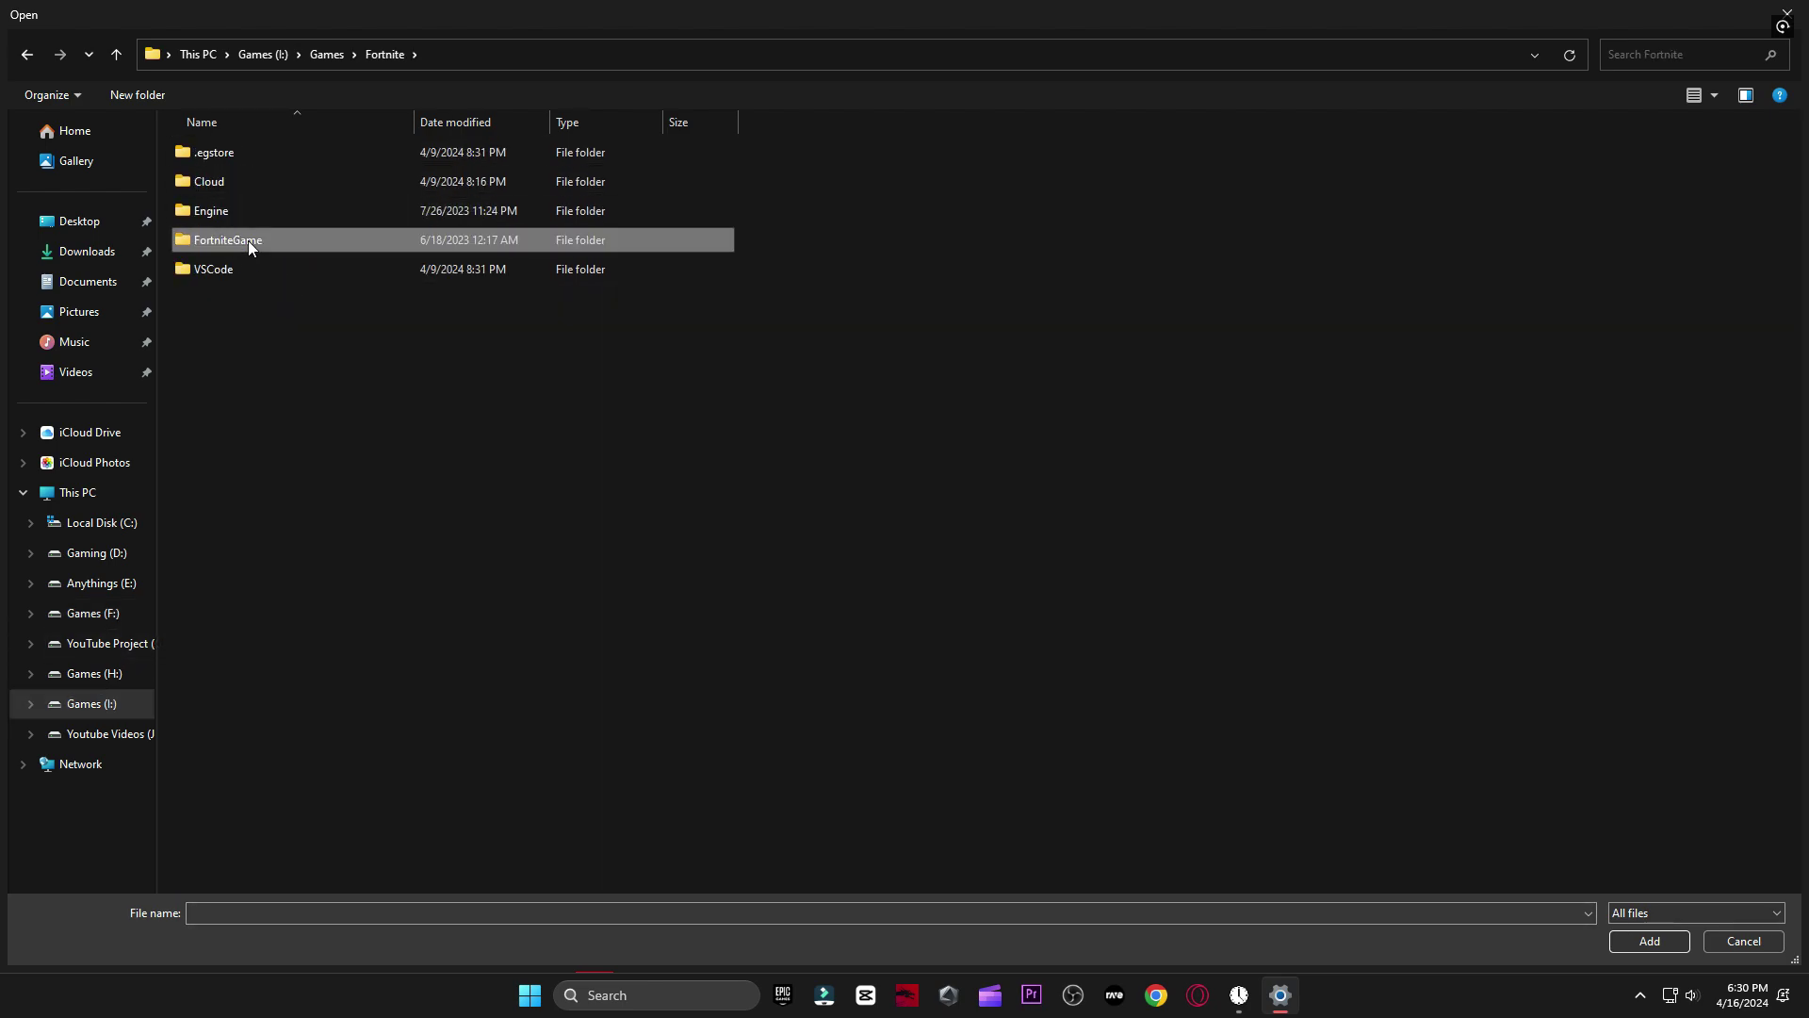
double_click(247, 240)
double_click(267, 157)
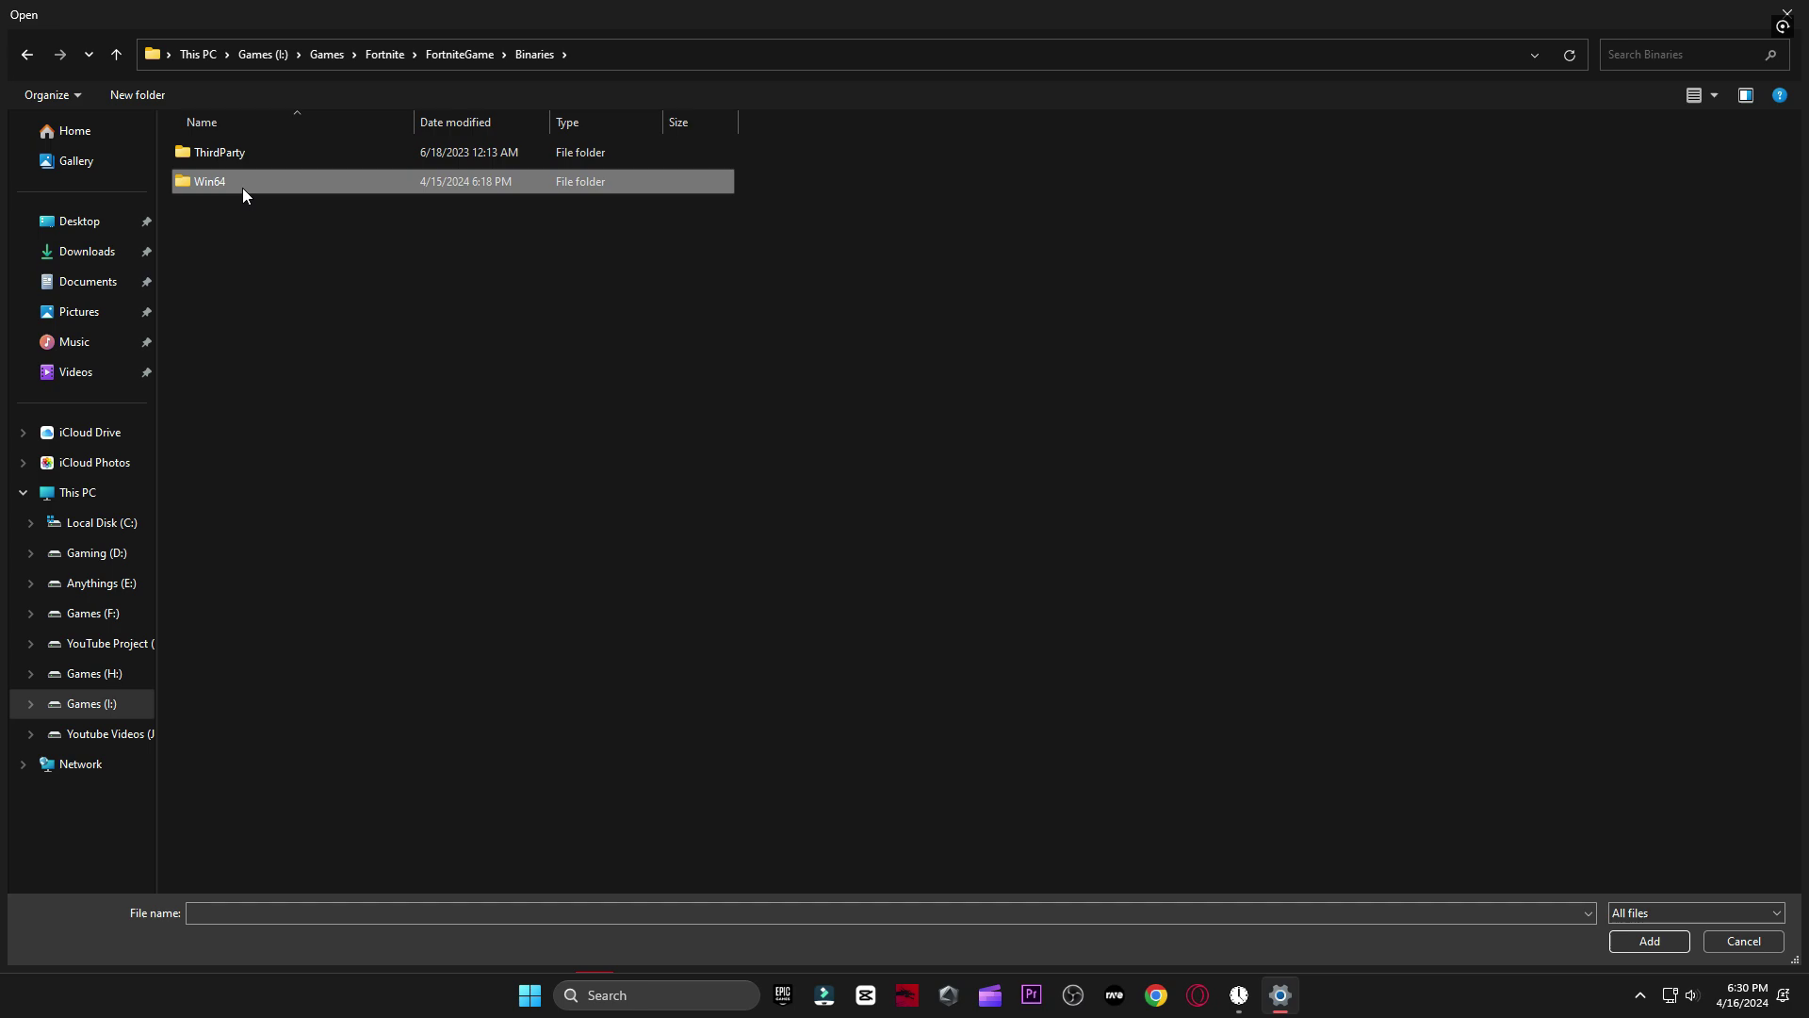
double_click(241, 189)
Step: Add FortniteClient-Win64-Shipping to the graphics app list and save its graphics preference as High performance
left_click(451, 303)
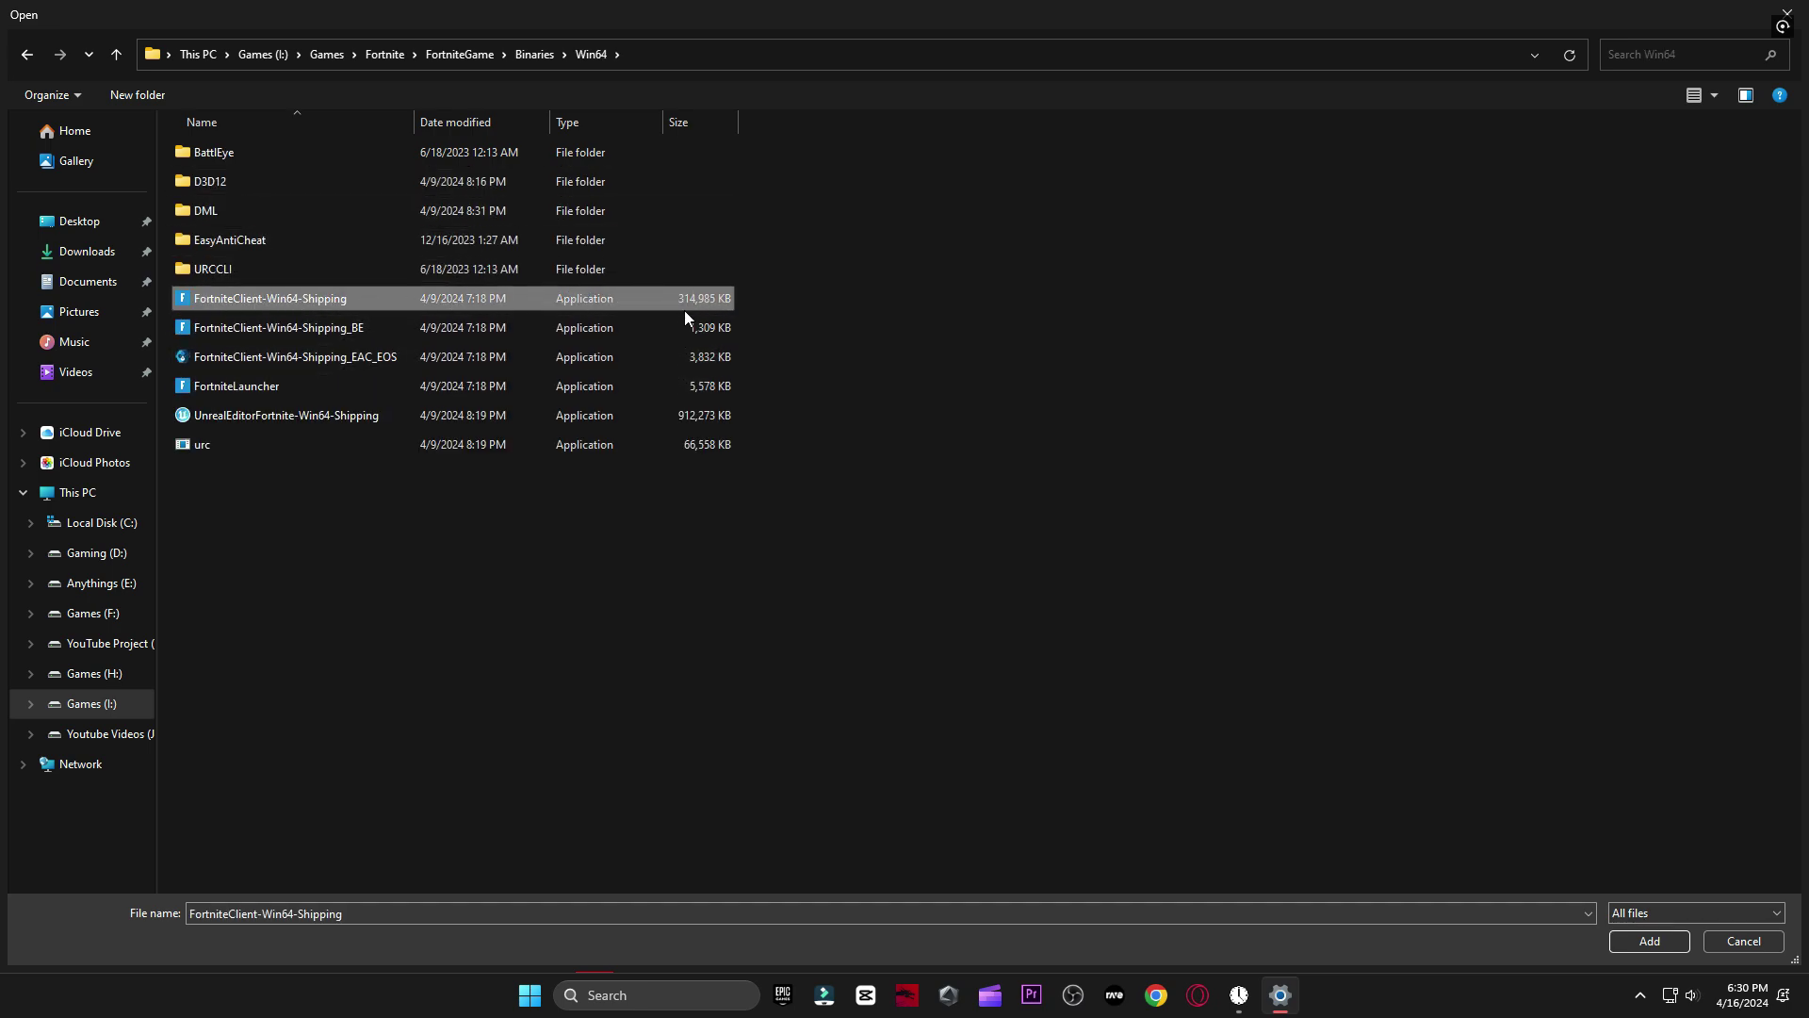
key("Return")
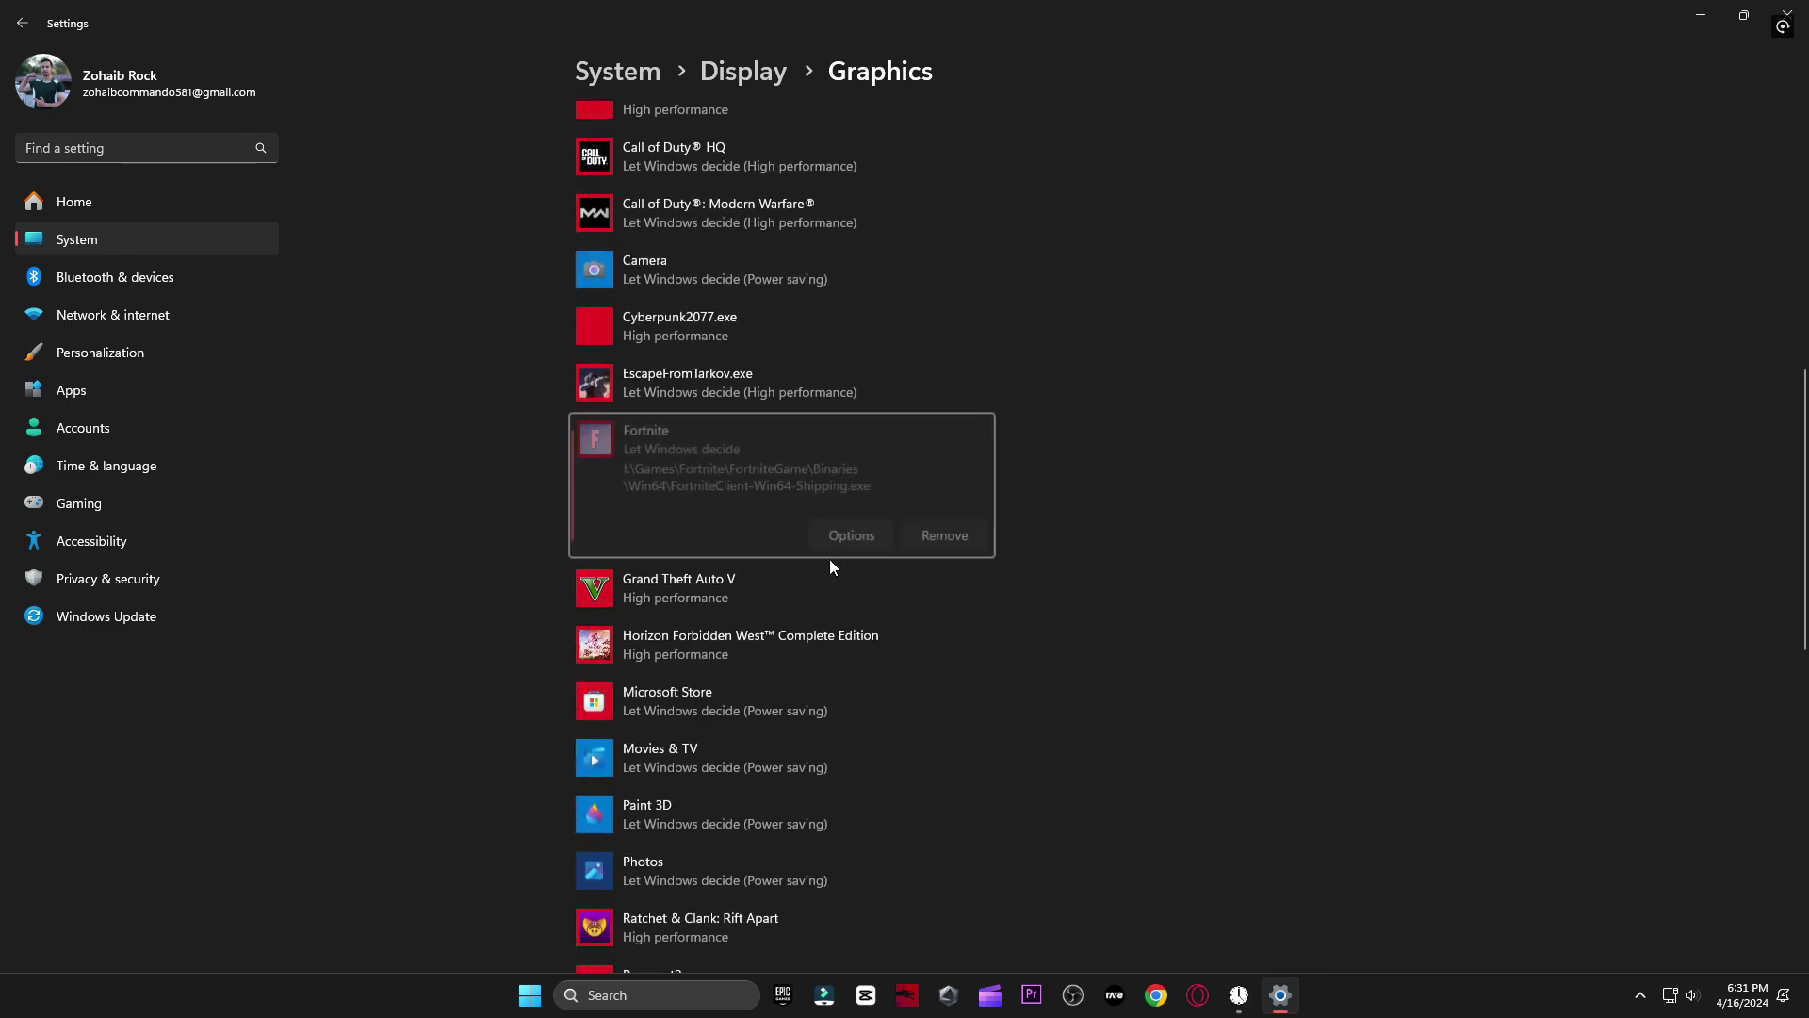
left_click(858, 488)
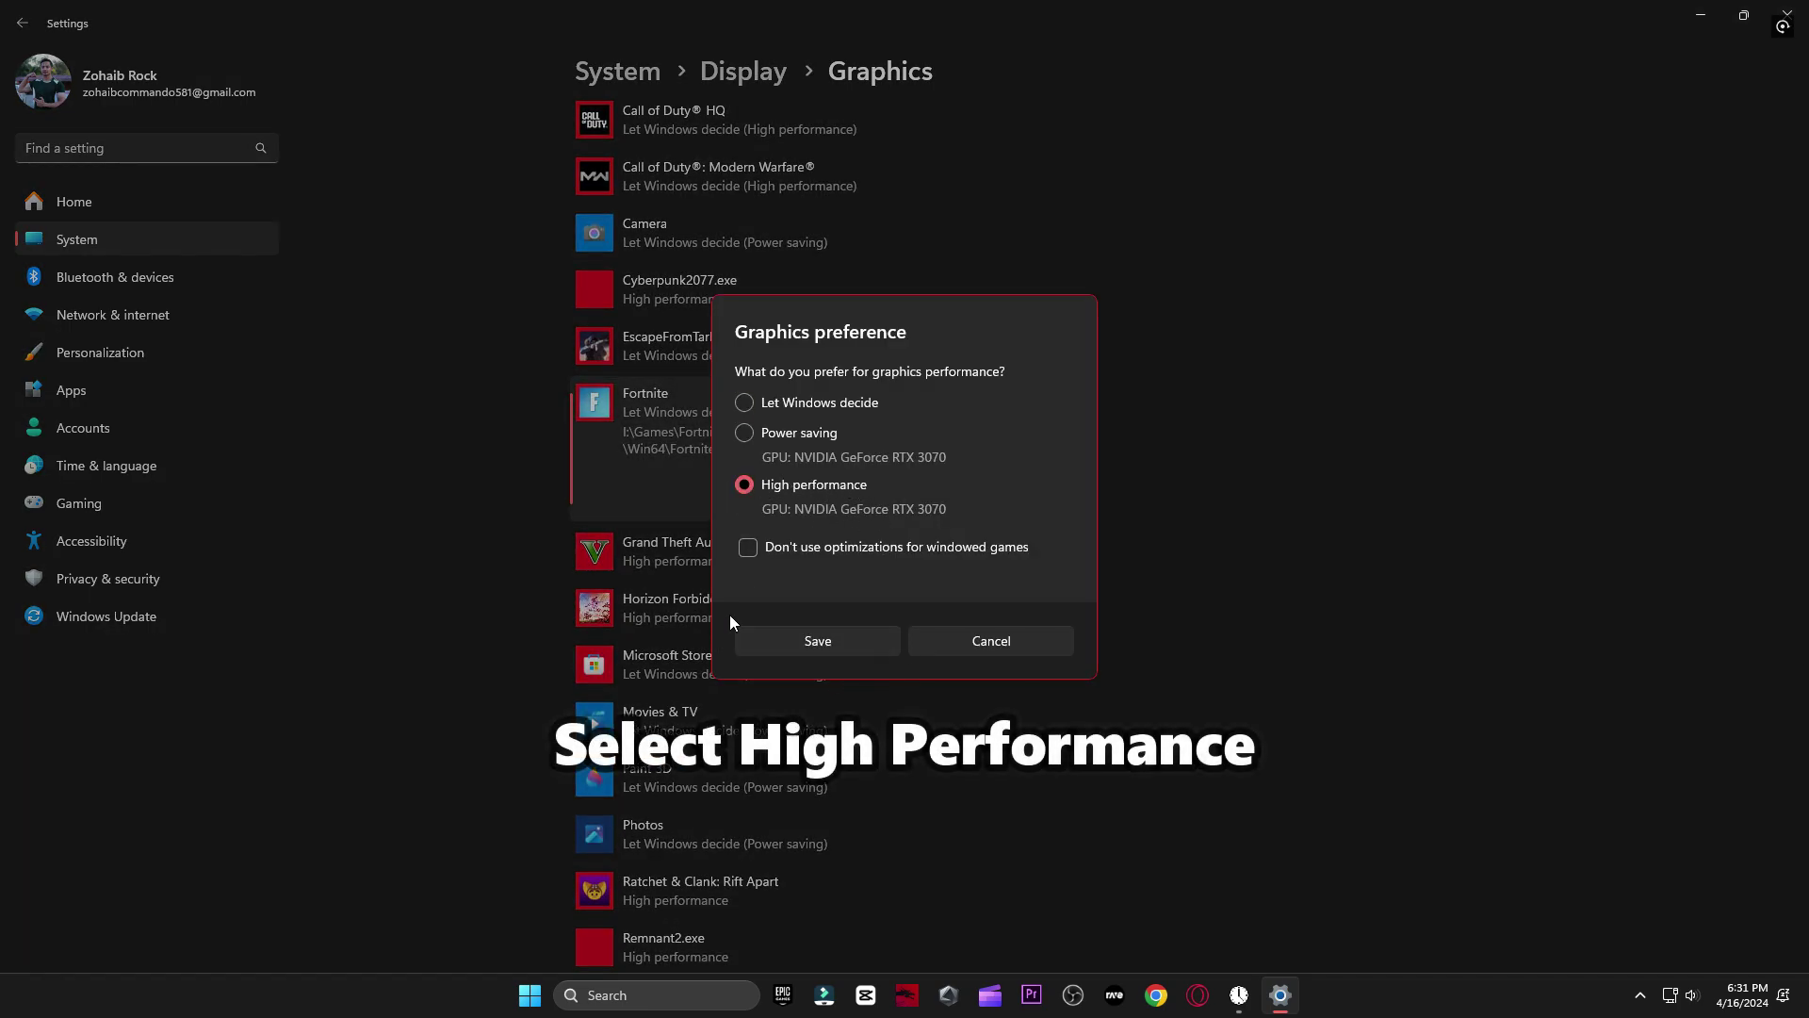
left_click(818, 641)
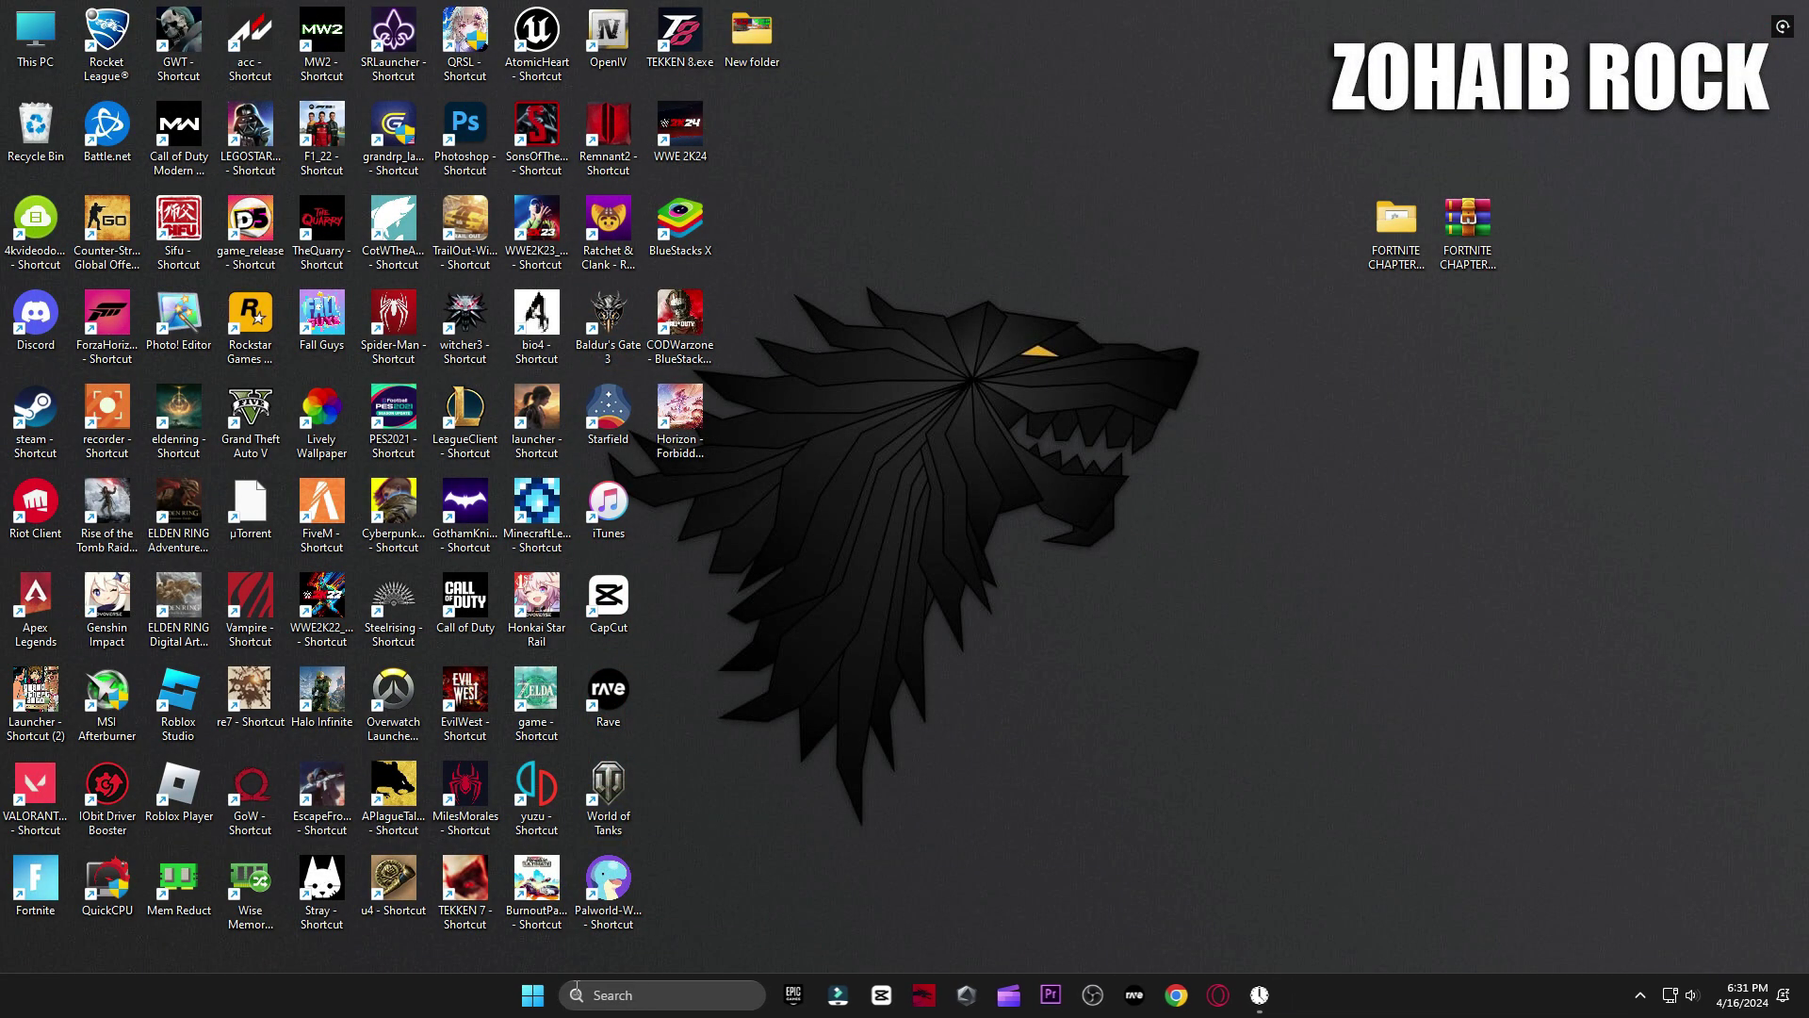
Step: Bring up the PC's power options to restart it and apply the changes
key("super")
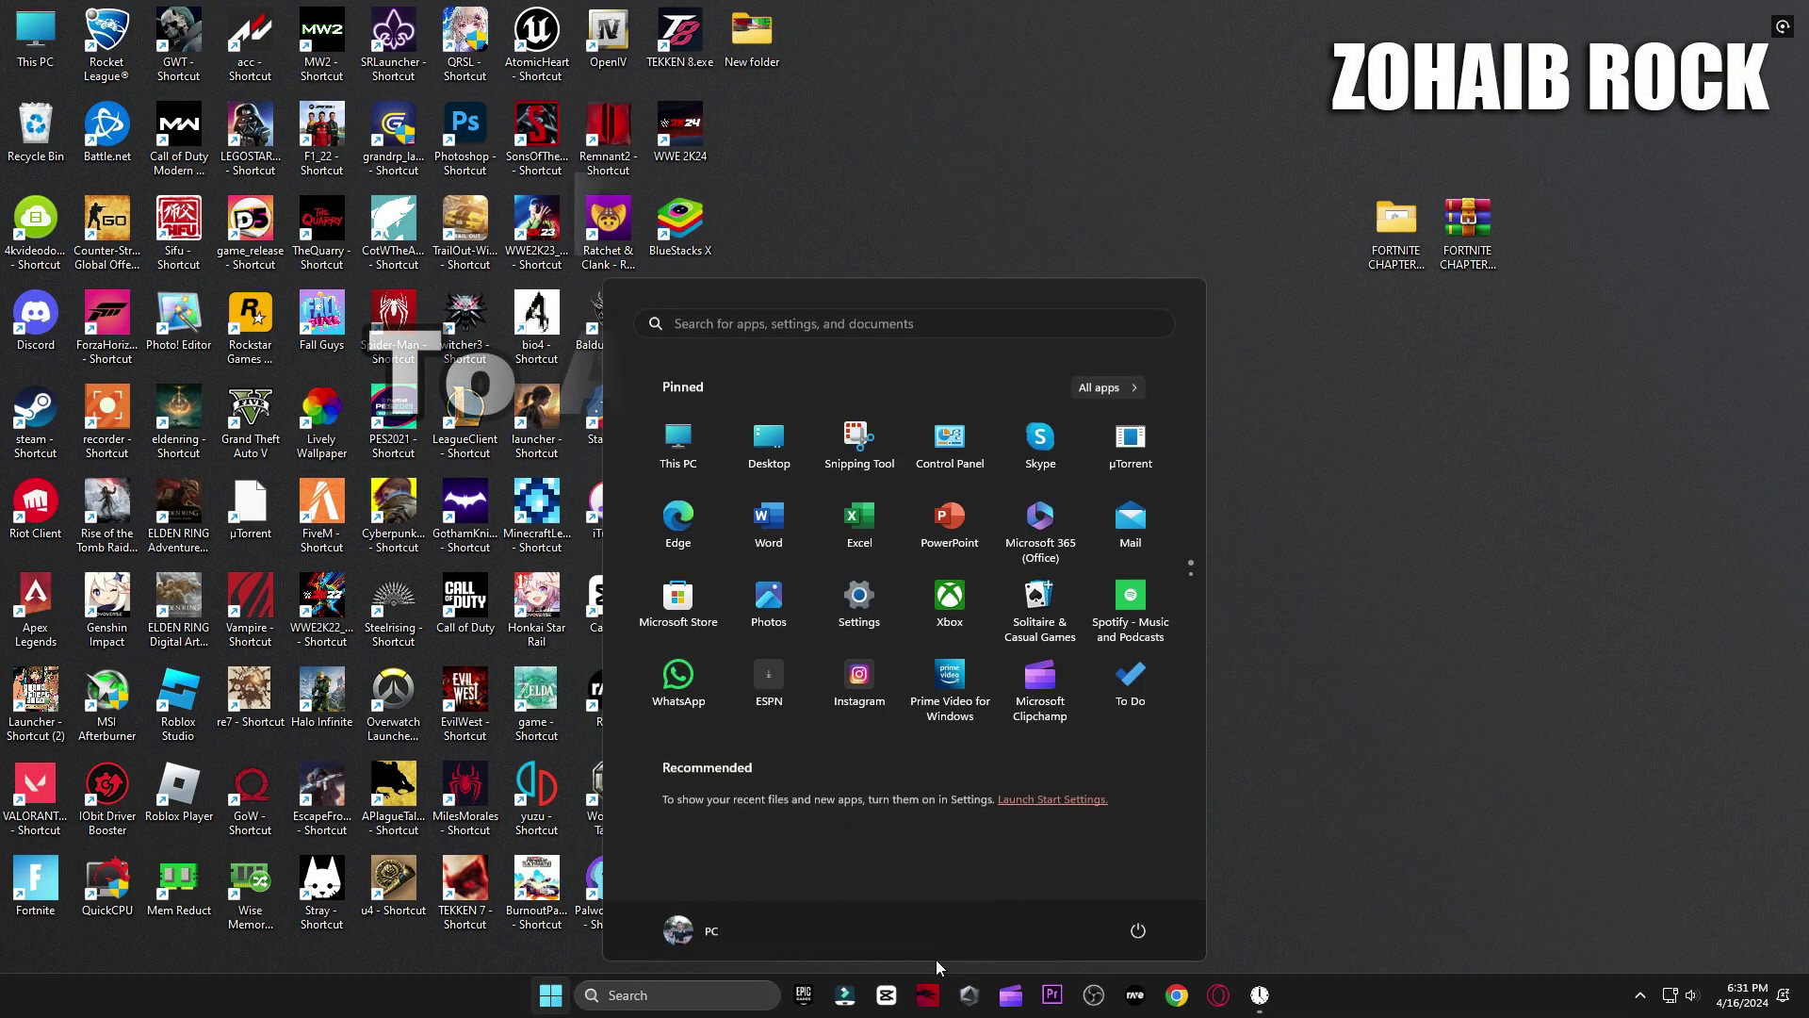
left_click(1136, 931)
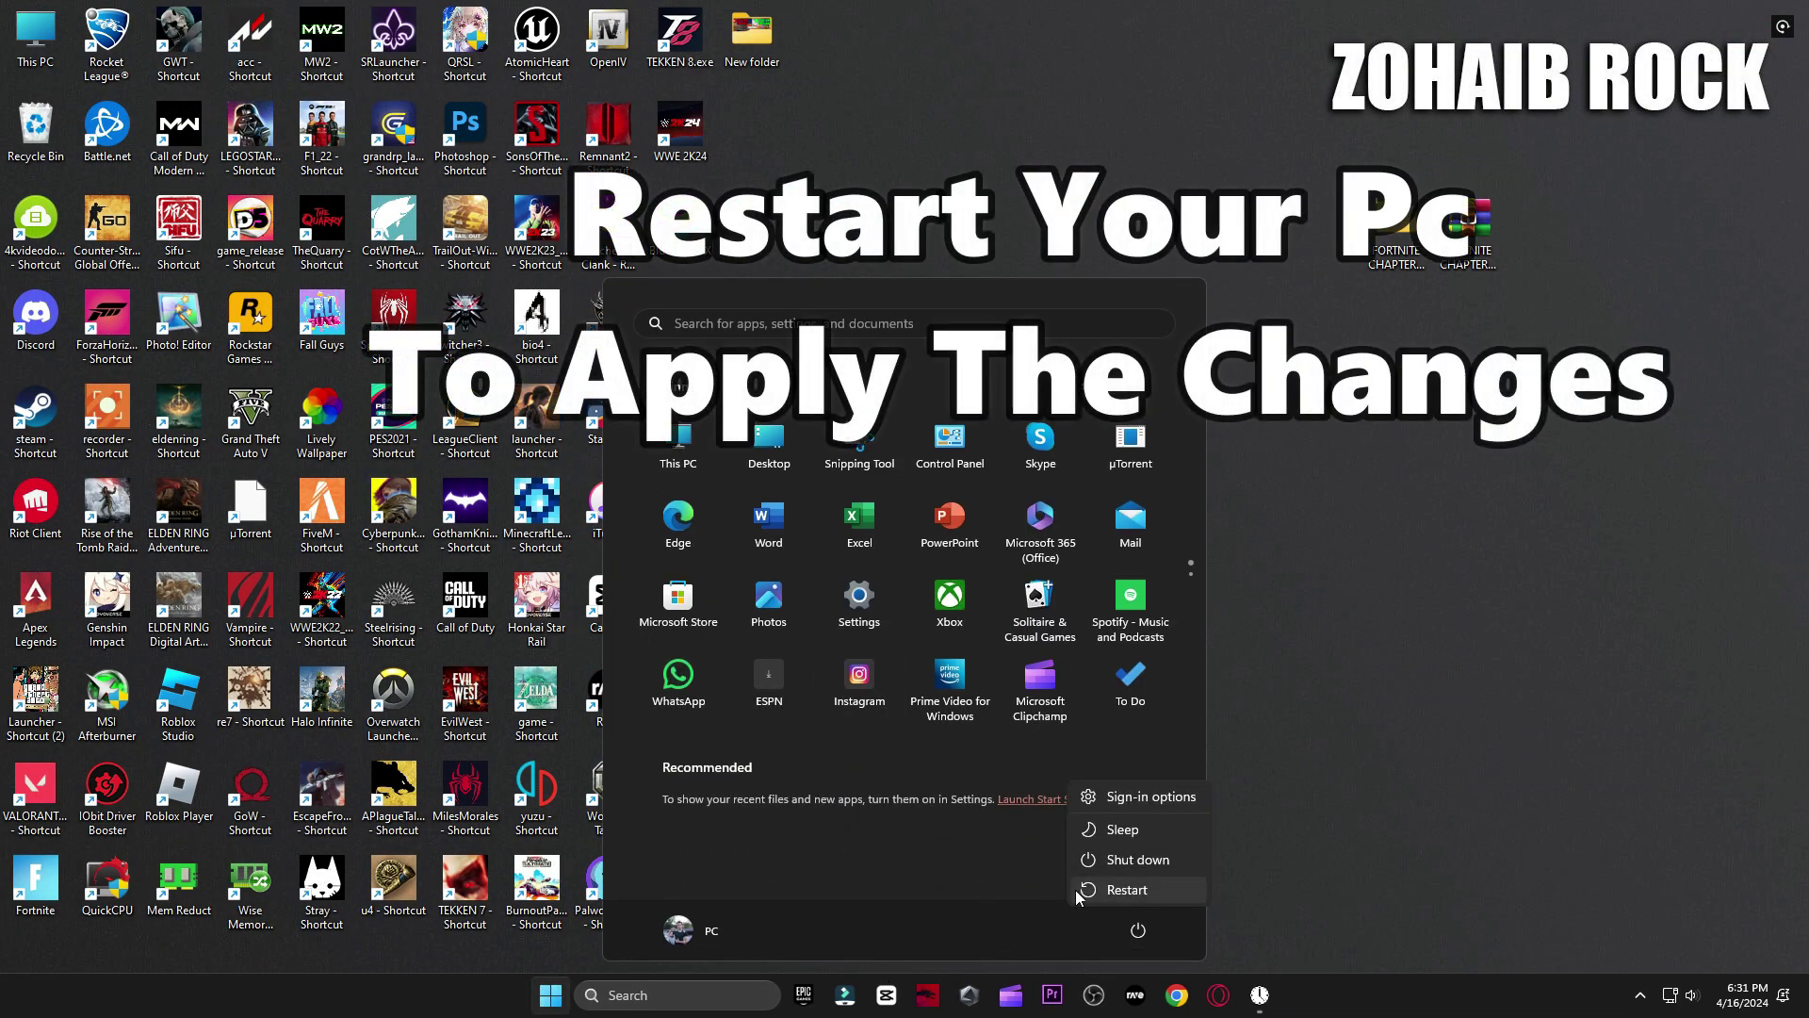